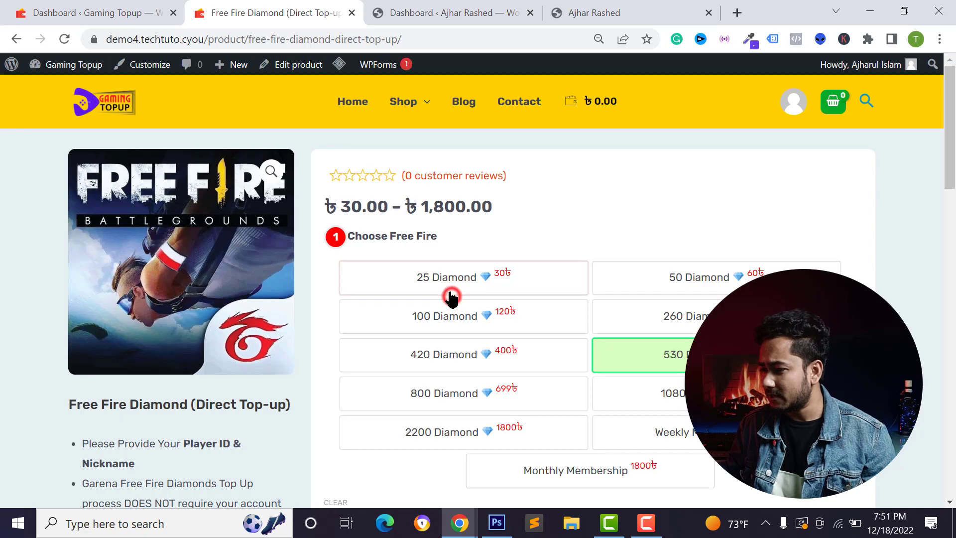
Step: Try the 25, 100 and 420 Diamond option buttons on the Gaming Topup Free Fire product page
left_click(452, 296)
scroll(449, 339, "down", 2)
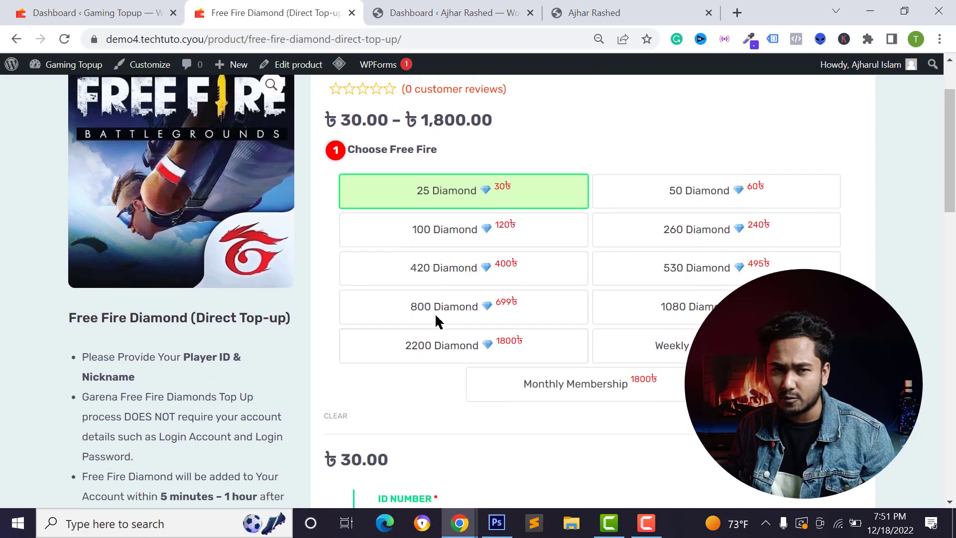
scroll(437, 322, "up", 1)
left_click(430, 281)
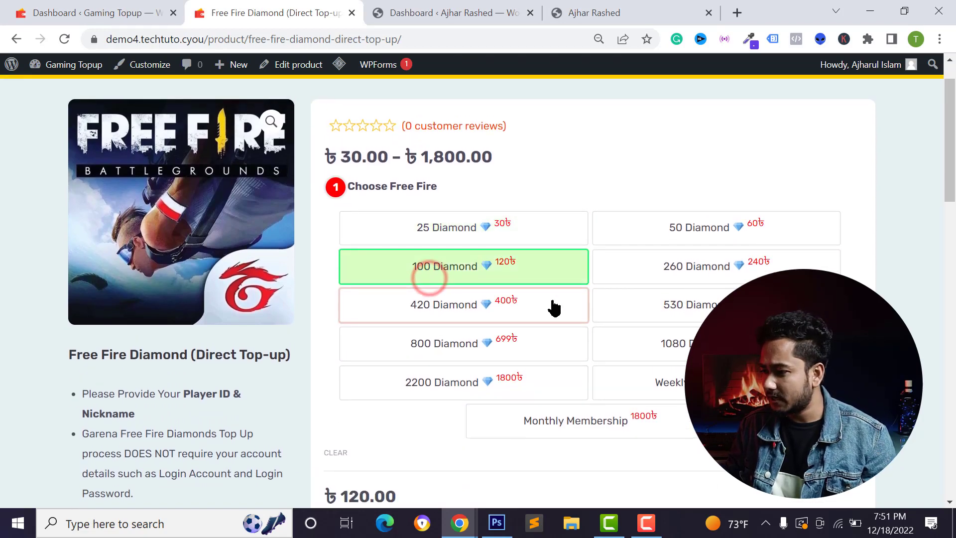
left_click(547, 312)
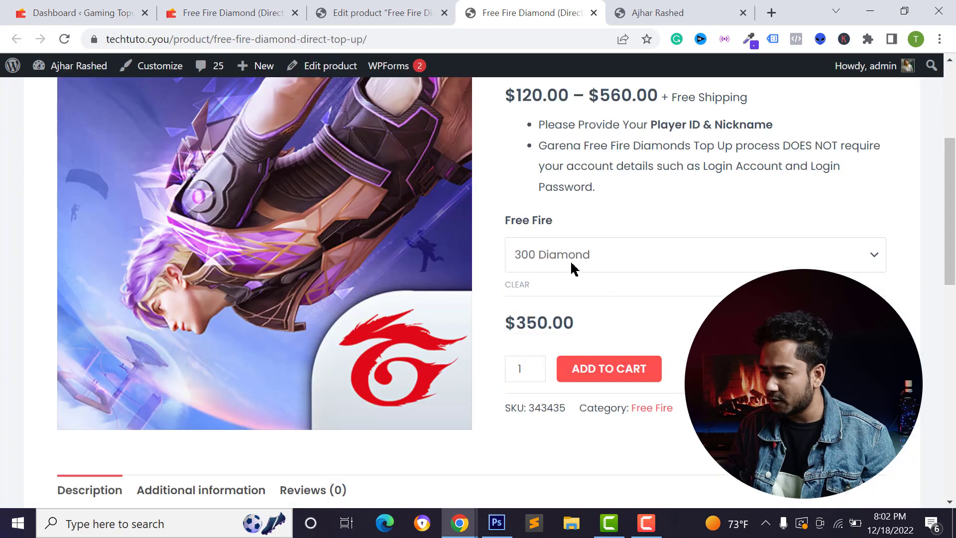
Step: Select 500 Diamond for the Free Fire variation on the print store's product page and expand its option list again
left_click(570, 259)
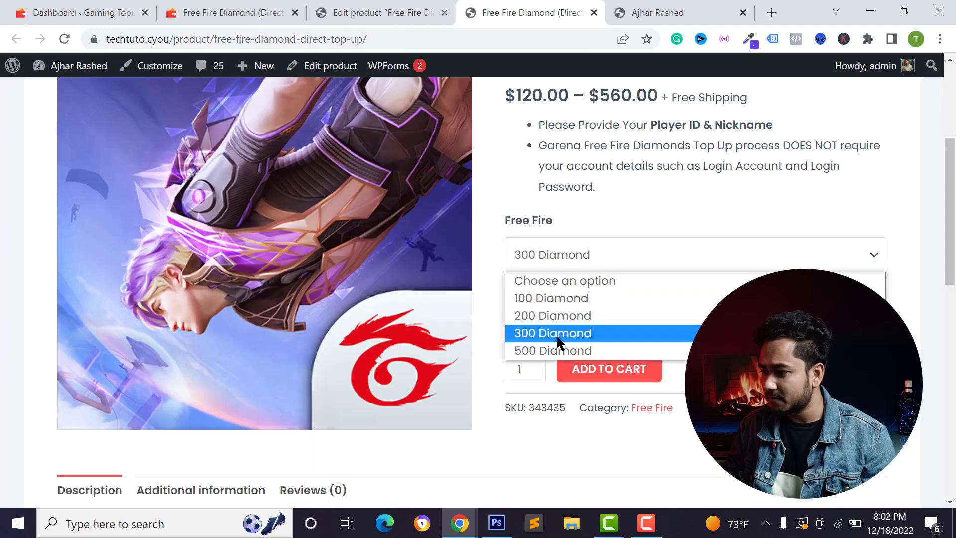
left_click(565, 351)
left_click(566, 256)
Step: Try several diamond packages on the Gaming Topup product page, from 25 and 50 to 530 Diamond, ending on 420 Diamond
left_click(498, 232)
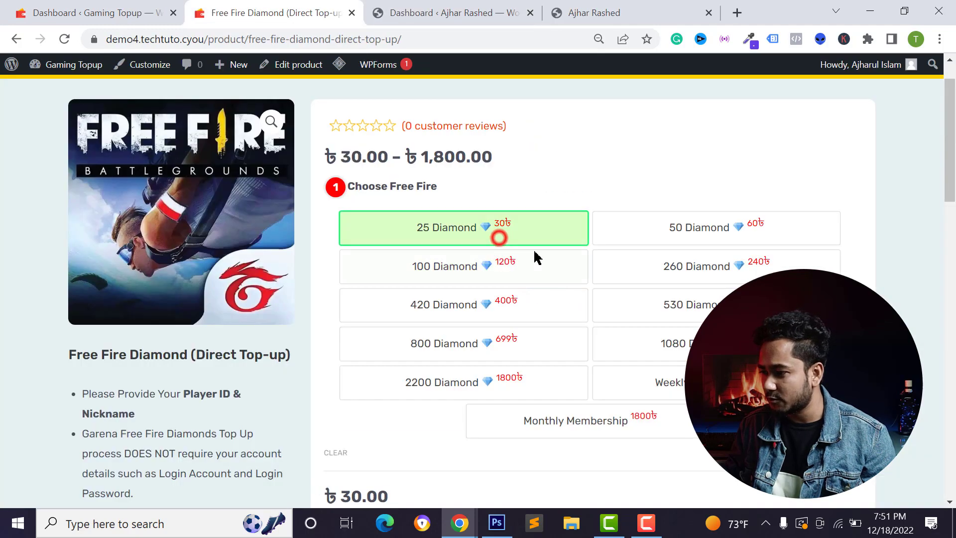
left_click(683, 226)
left_click(621, 295)
scroll(467, 280, "down", 1)
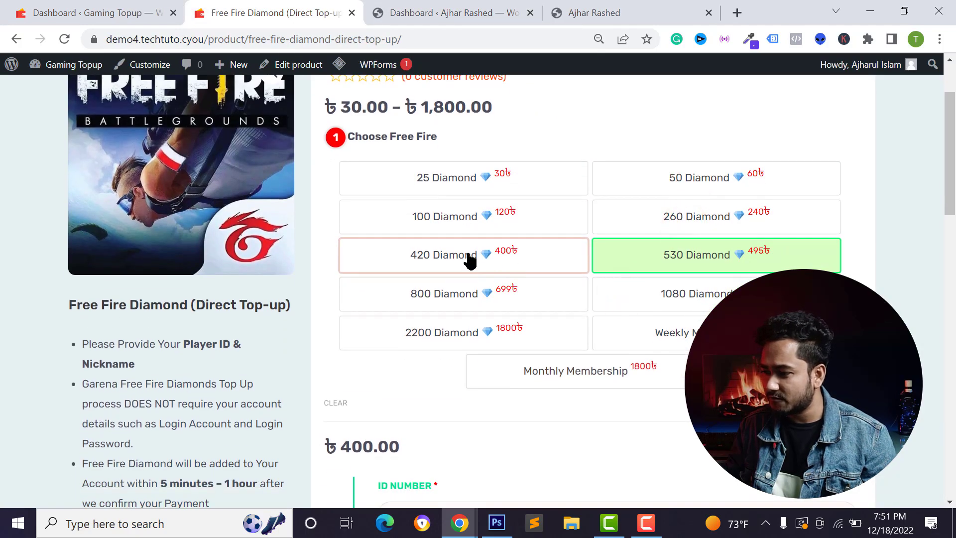
left_click(507, 255)
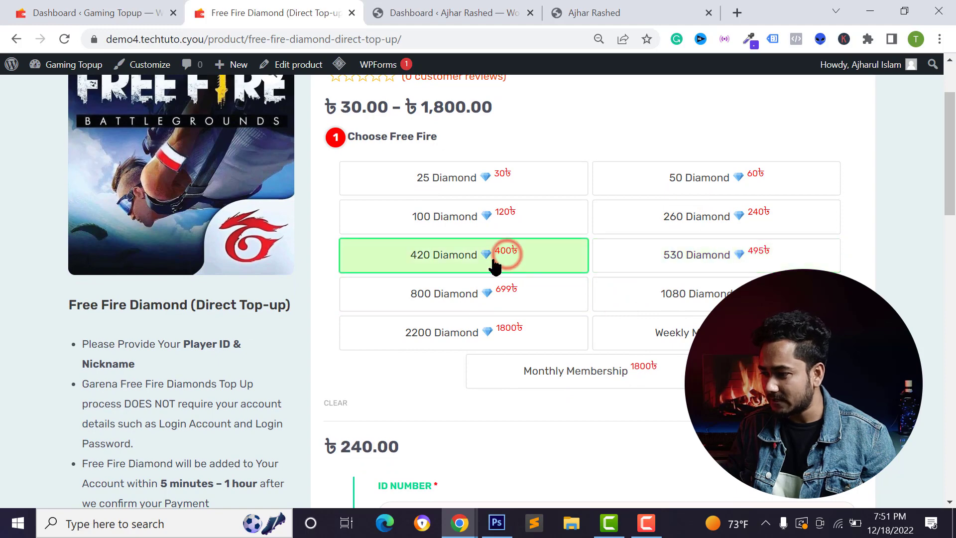
left_click(496, 228)
left_click(490, 178)
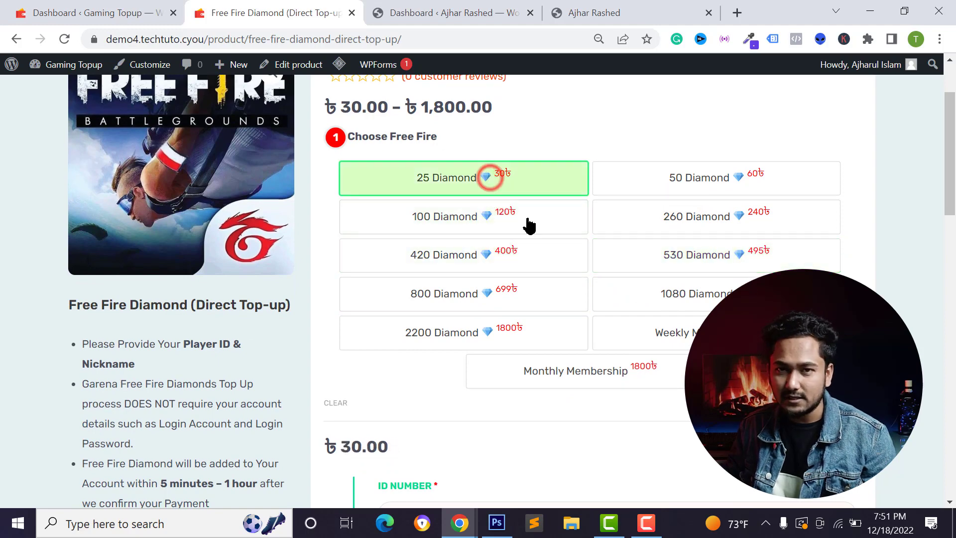
left_click(481, 254)
scroll(436, 245, "up", 1)
scroll(436, 251, "up", 2)
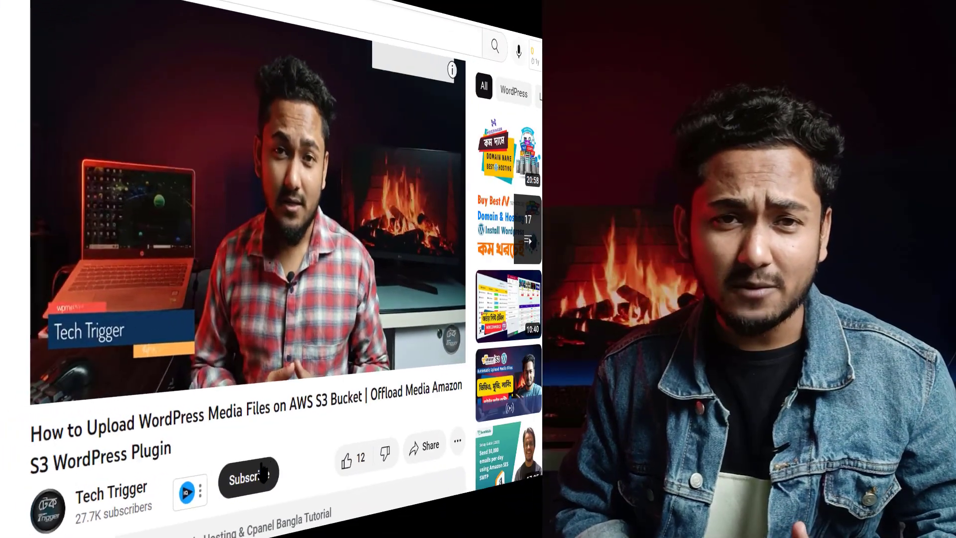
Step: Subscribe to the Tech Trigger YouTube channel and set its notifications to All
left_click(324, 477)
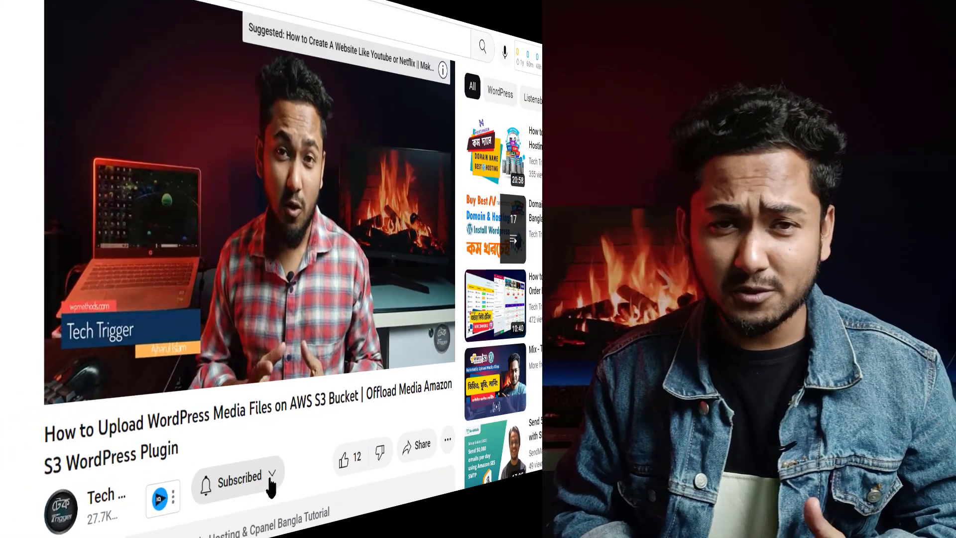
left_click(264, 491)
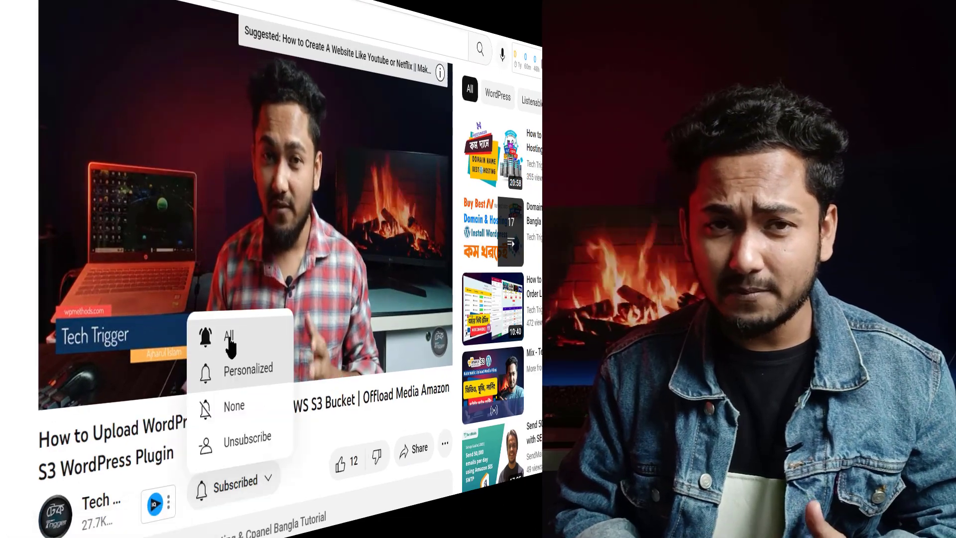
left_click(232, 334)
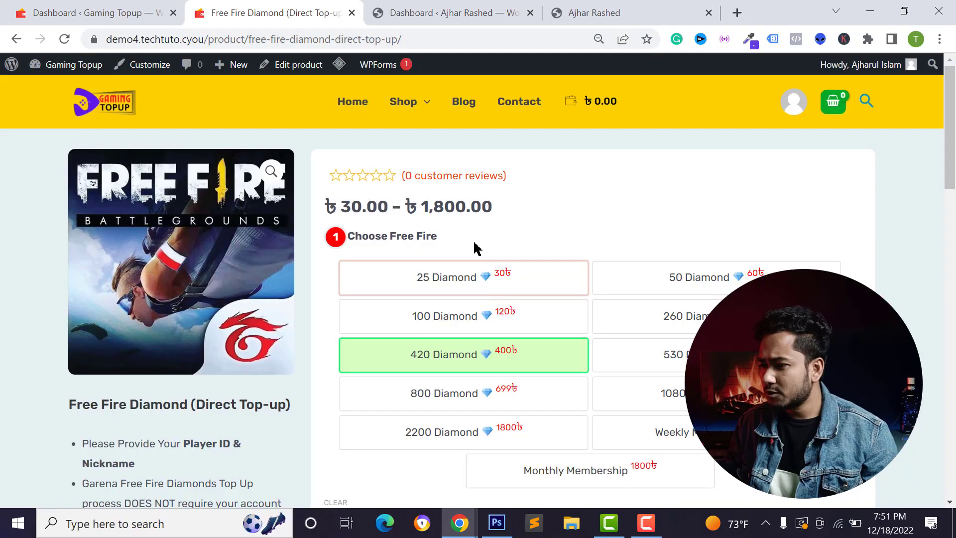
Step: Review the open Gaming Topup and techtuto.cyou pages, including the print store's home page down to Our Featured Products
left_click(105, 11)
left_click(218, 11)
left_click(391, 10)
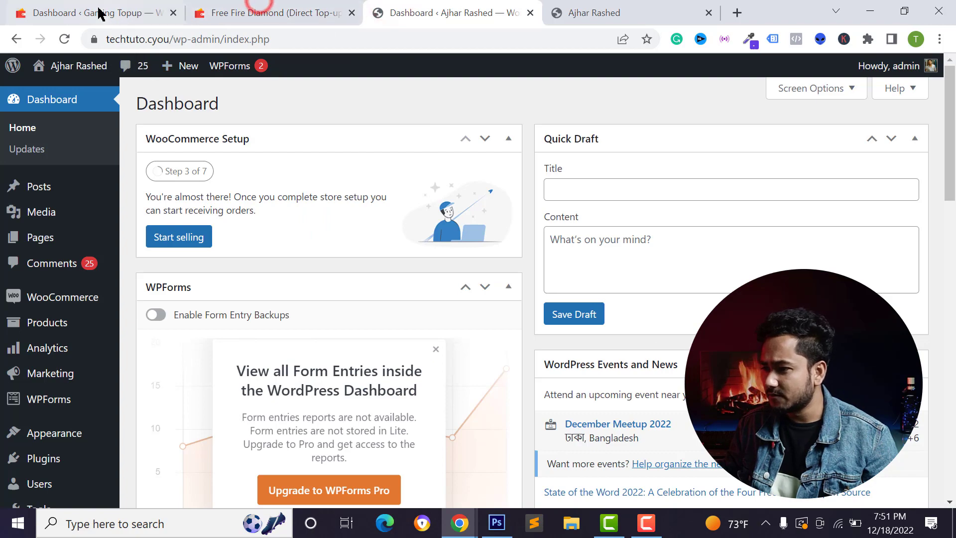
left_click(80, 10)
left_click(275, 9)
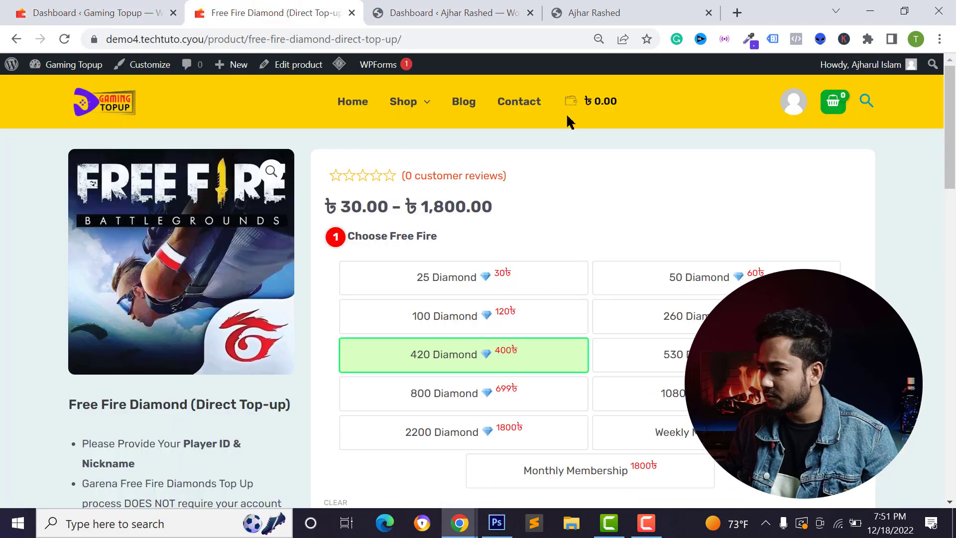
left_click(630, 9)
scroll(461, 221, "up", 6)
scroll(461, 220, "up", 5)
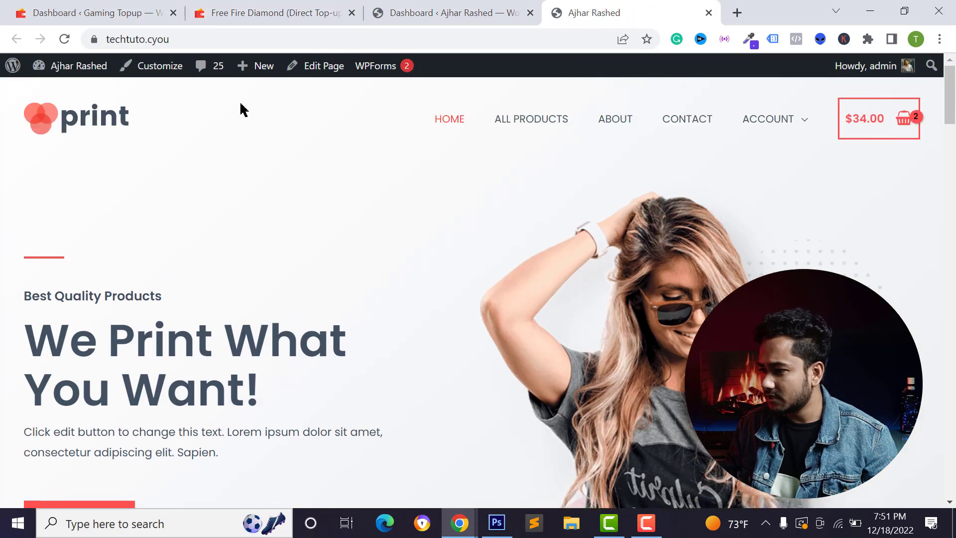
scroll(487, 294, "down", 14)
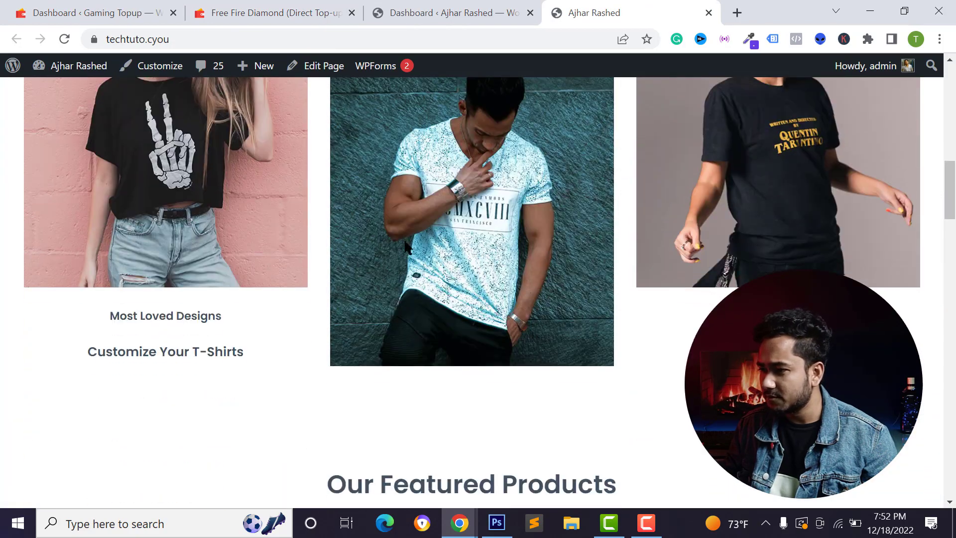
left_click(426, 6)
left_click(596, 6)
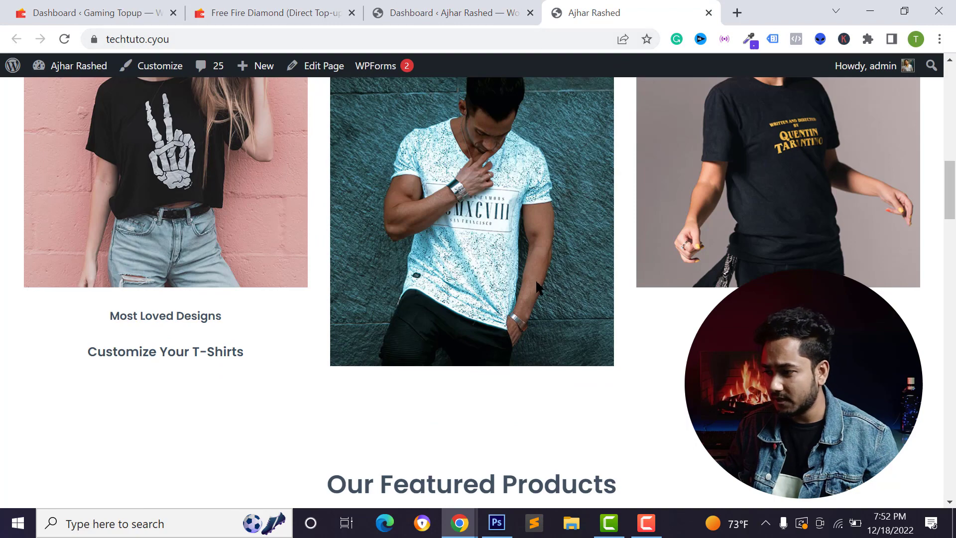
scroll(518, 299, "down", 8)
left_click(275, 11)
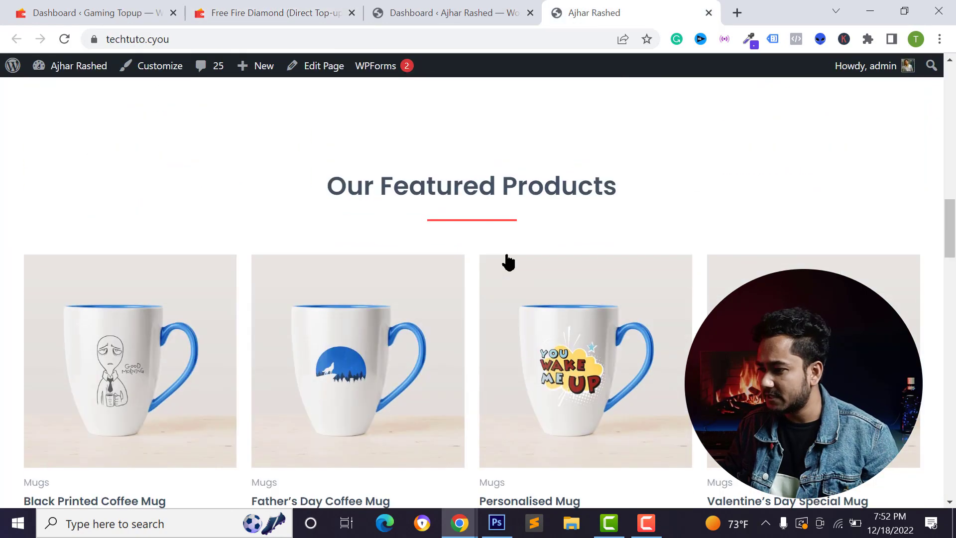
scroll(509, 260, "up", 2)
Step: Open the form for adding a new WooCommerce product in the techtuto.cyou dashboard
left_click(458, 4)
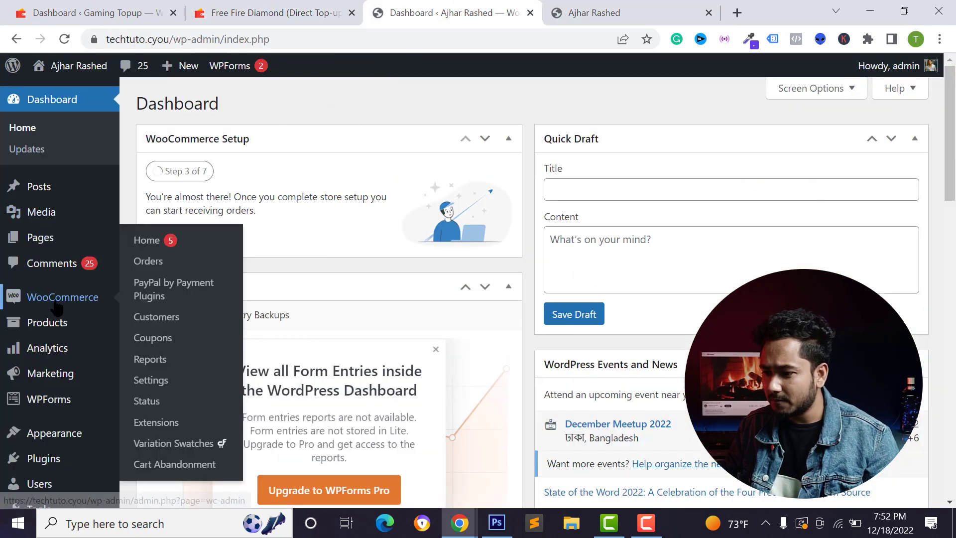
scroll(49, 229, "down", 1)
mouse_move(49, 230)
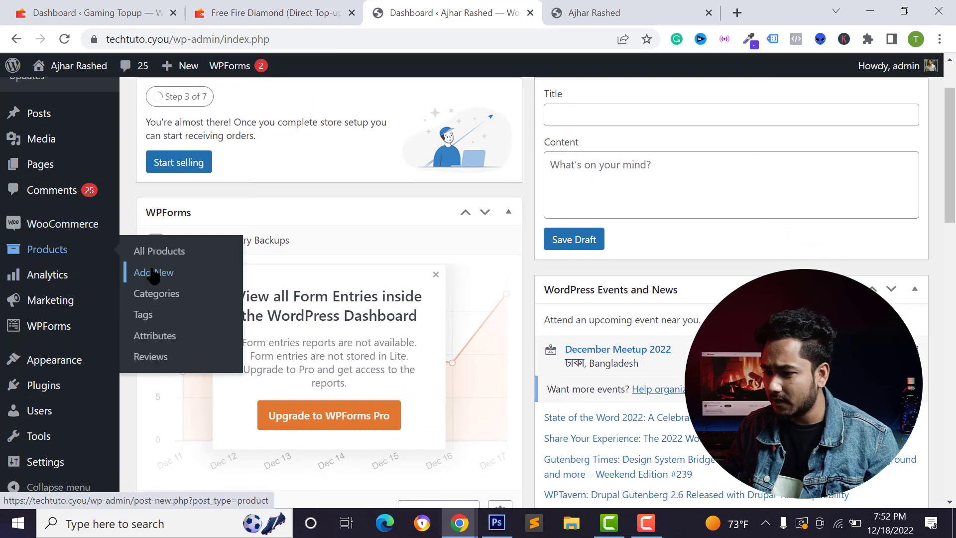
mouse_move(65, 258)
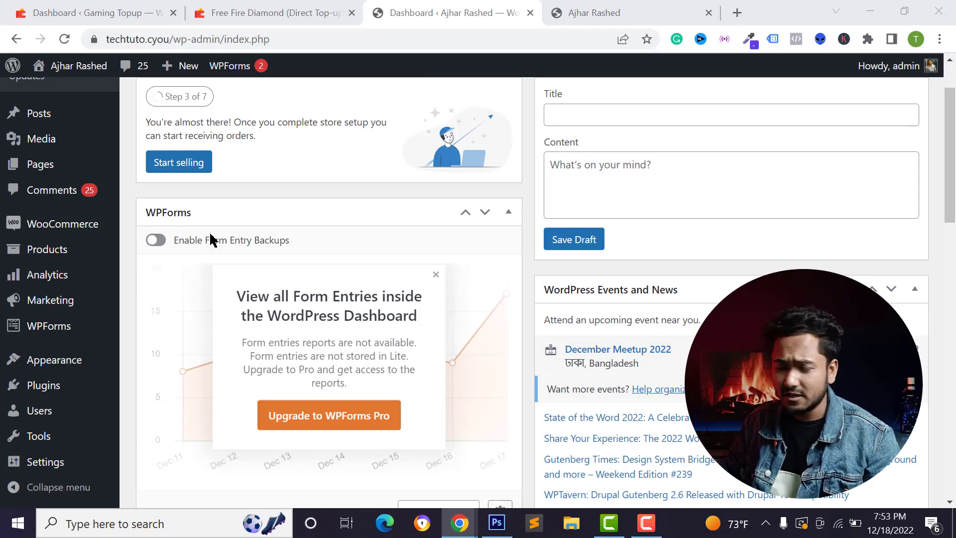
scroll(207, 222, "up", 2)
mouse_move(72, 332)
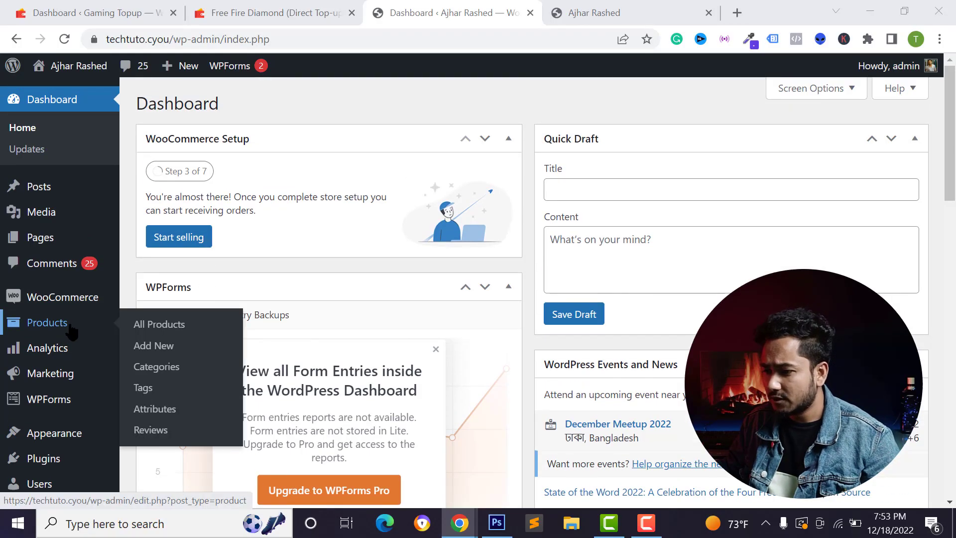
left_click(163, 346)
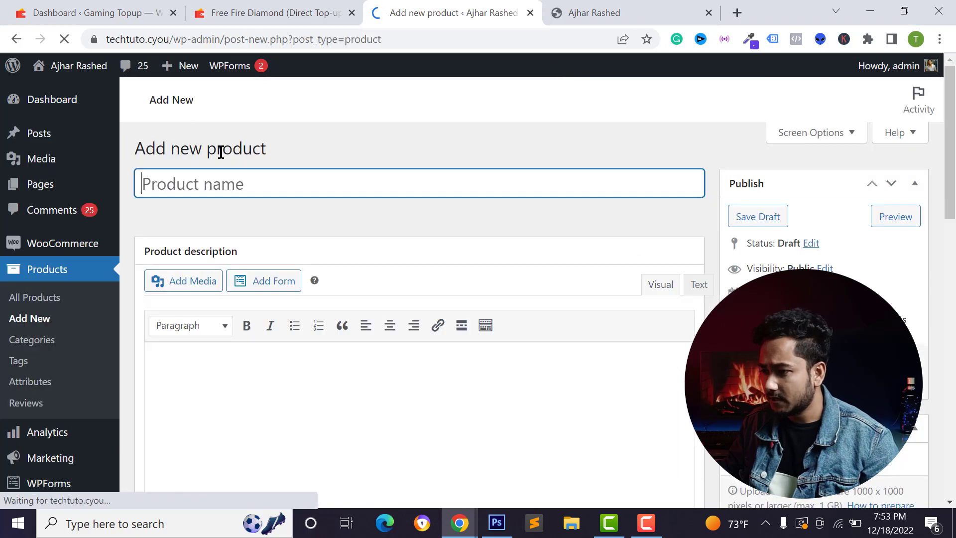
Step: Look over the name, description and product data sections of the new product form
scroll(198, 294, "down", 3)
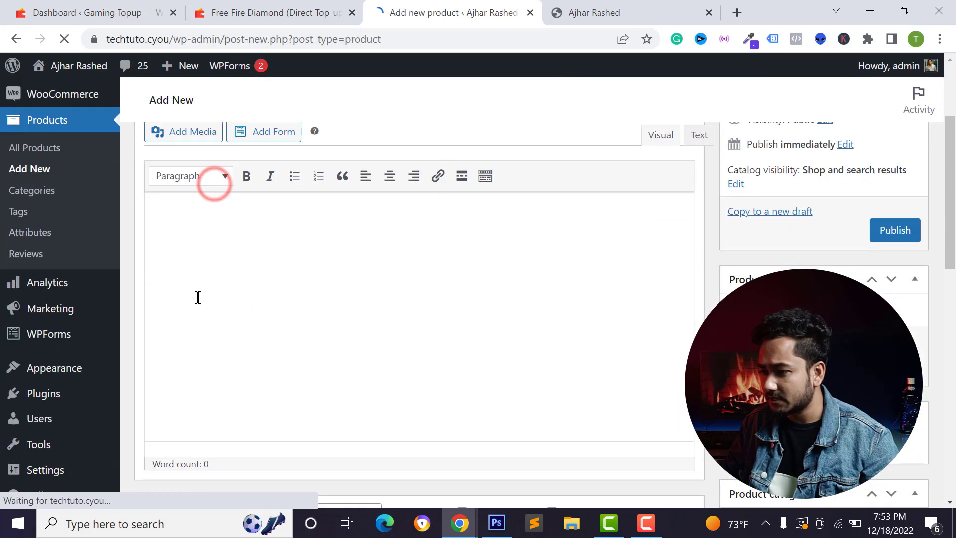
left_click(197, 298)
scroll(197, 243, "up", 2)
scroll(205, 291, "down", 1)
scroll(318, 291, "down", 8)
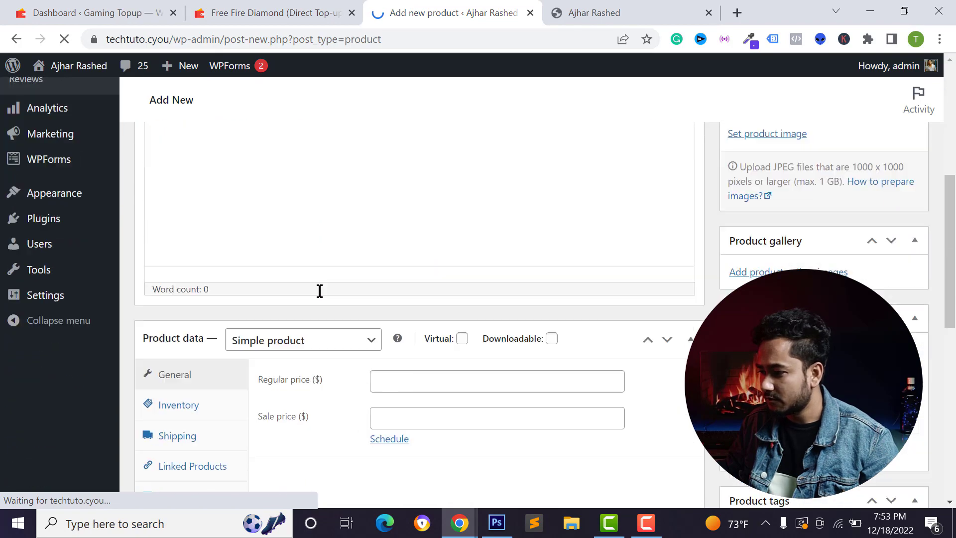
scroll(420, 261, "up", 3)
Step: Copy the title "Free Fire Diamond (Direct Top-up)" from the Gaming Topup product page into the new product's name
left_click(235, 11)
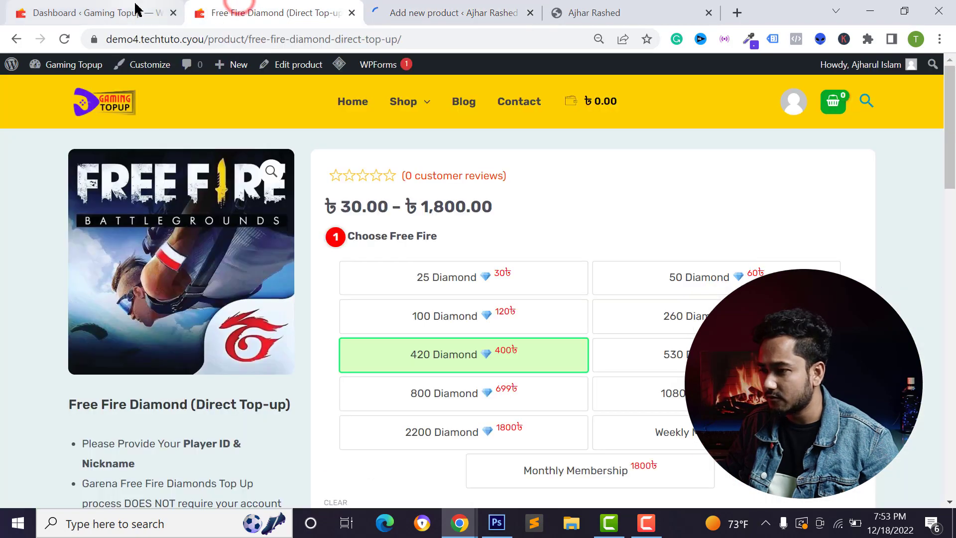
triple_click(65, 406)
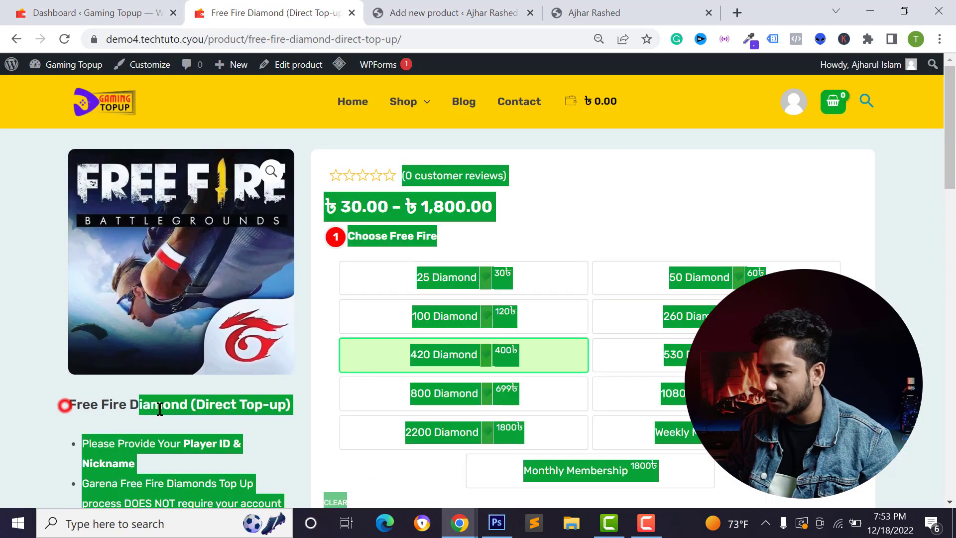
triple_click(201, 409)
right_click(201, 408)
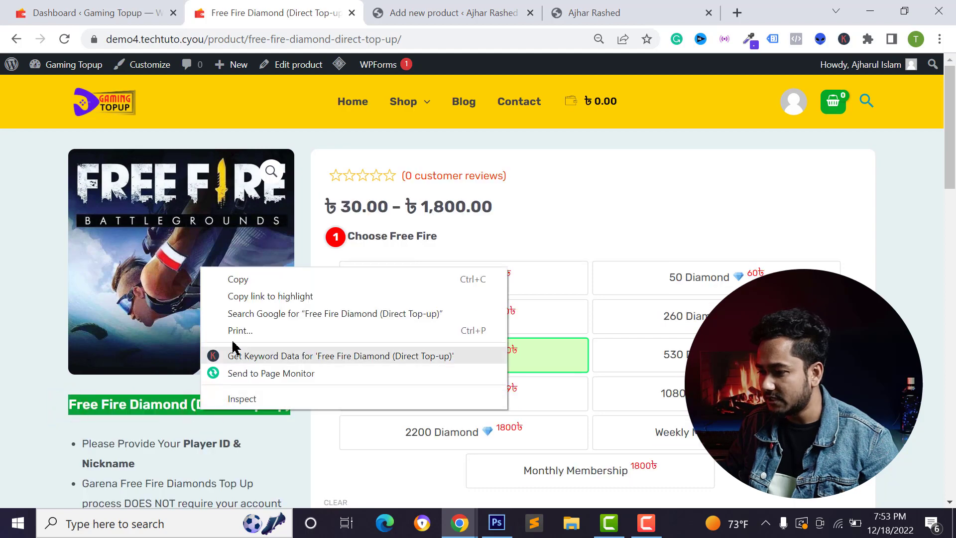
left_click(246, 279)
left_click(445, 10)
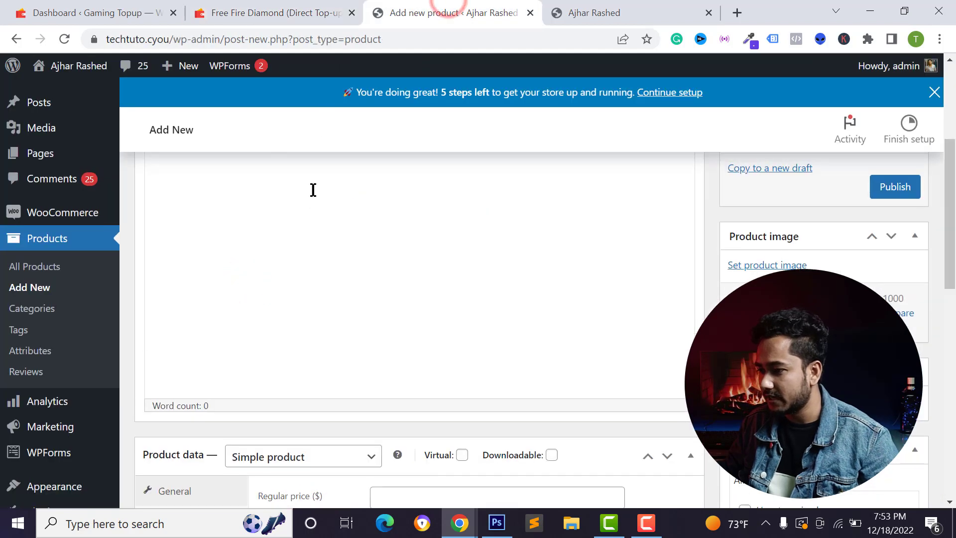
left_click(263, 213)
key("ctrl+v")
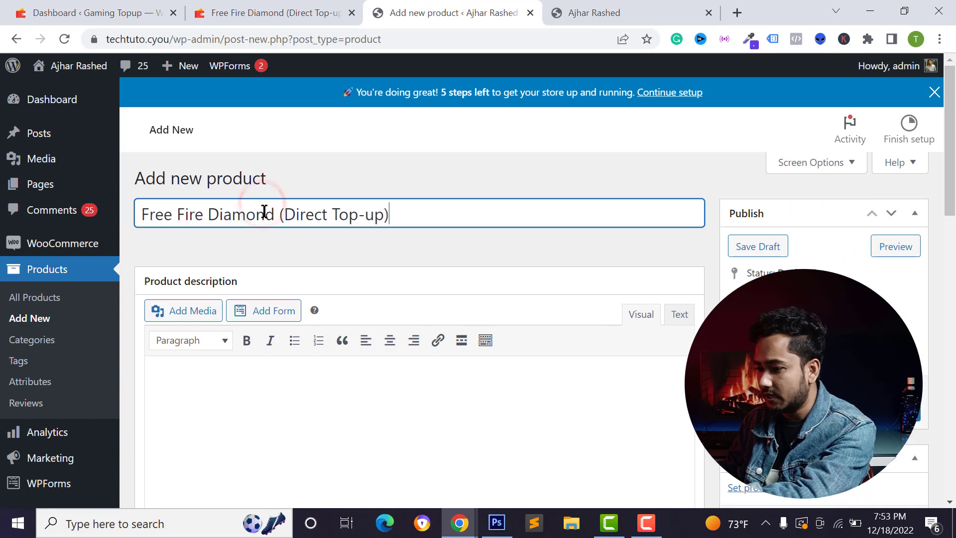
Step: Copy both description paragraphs from the Gaming Topup product page into the new product's main description
scroll(247, 344, "down", 2)
left_click(248, 354)
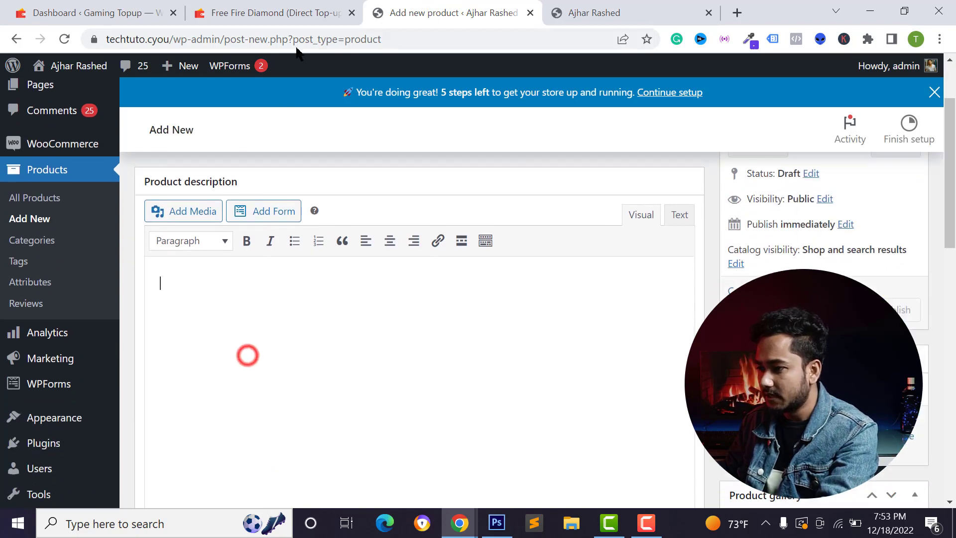
left_click(294, 12)
scroll(231, 227, "down", 4)
scroll(231, 228, "down", 10)
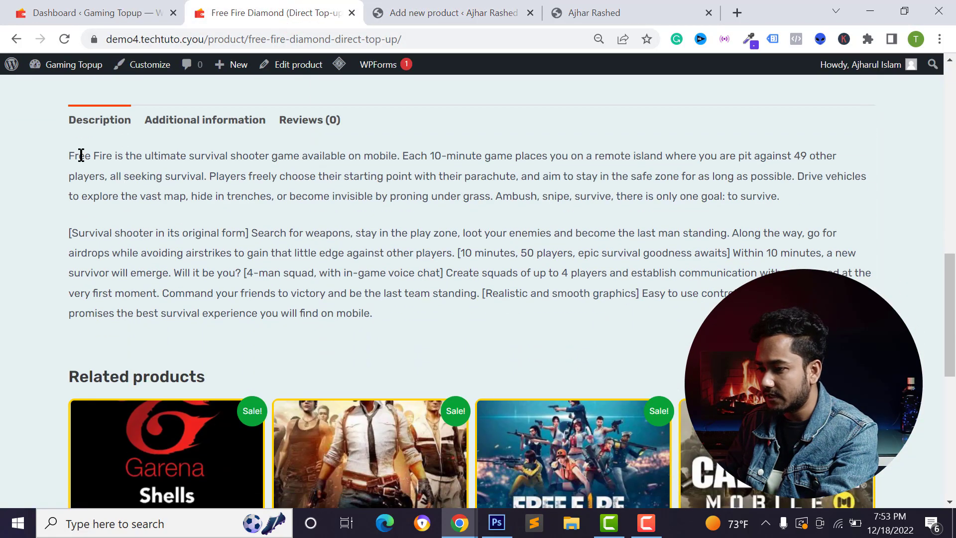
left_click_drag(70, 156, 387, 300)
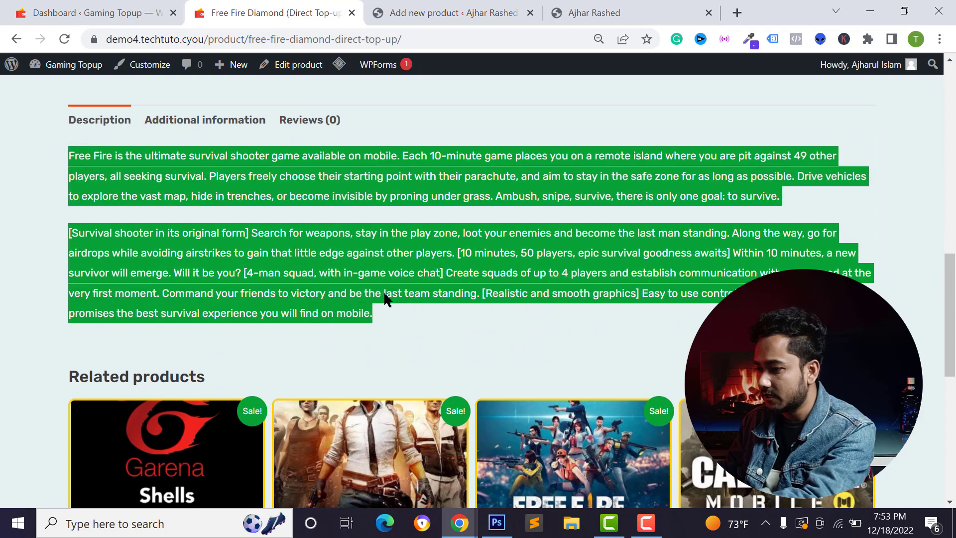
left_click(457, 7)
left_click(295, 288)
key("ctrl+v")
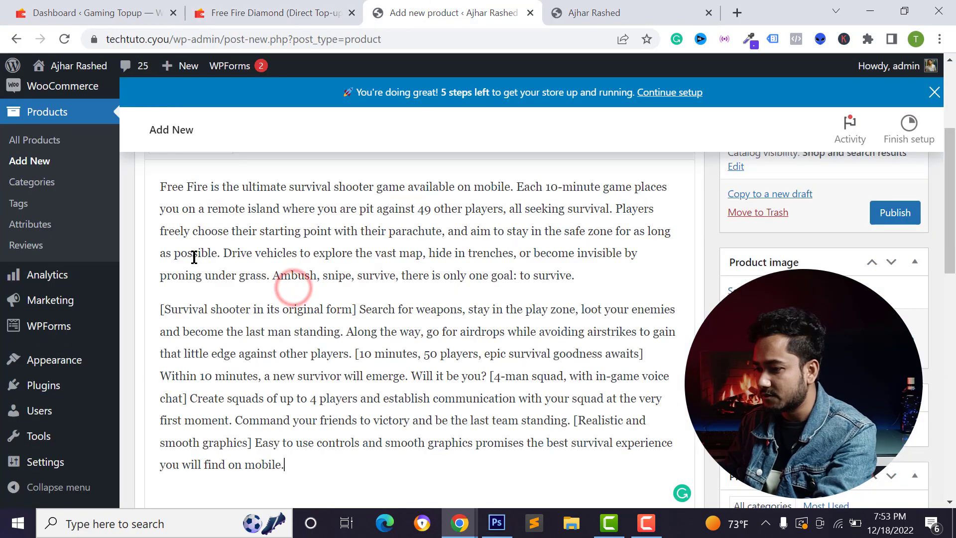
Step: Copy the first two bullet points, on Player ID & Nickname and account details, from the Gaming Topup product page into the product short description
scroll(256, 254, "up", 4)
scroll(307, 349, "down", 4)
scroll(313, 289, "down", 10)
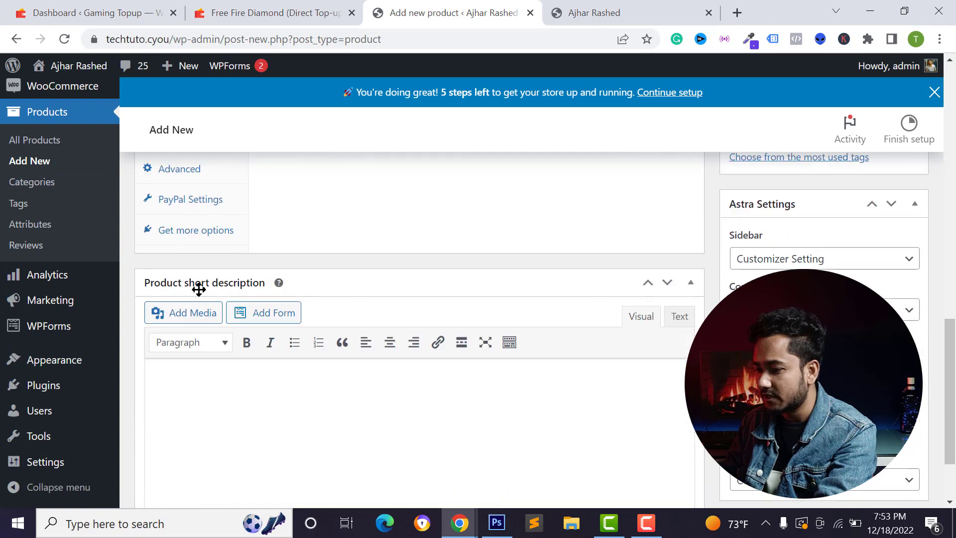
left_click(268, 9)
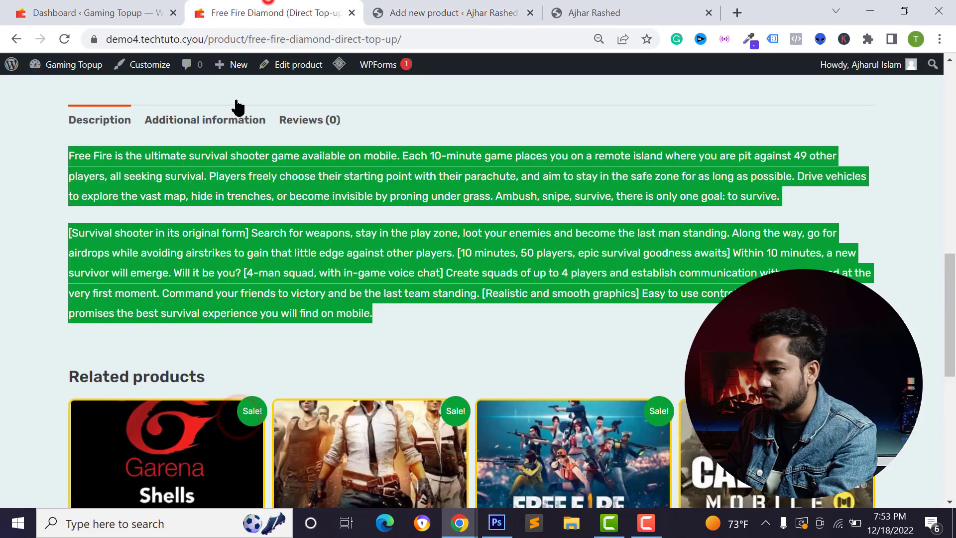
scroll(188, 200, "up", 10)
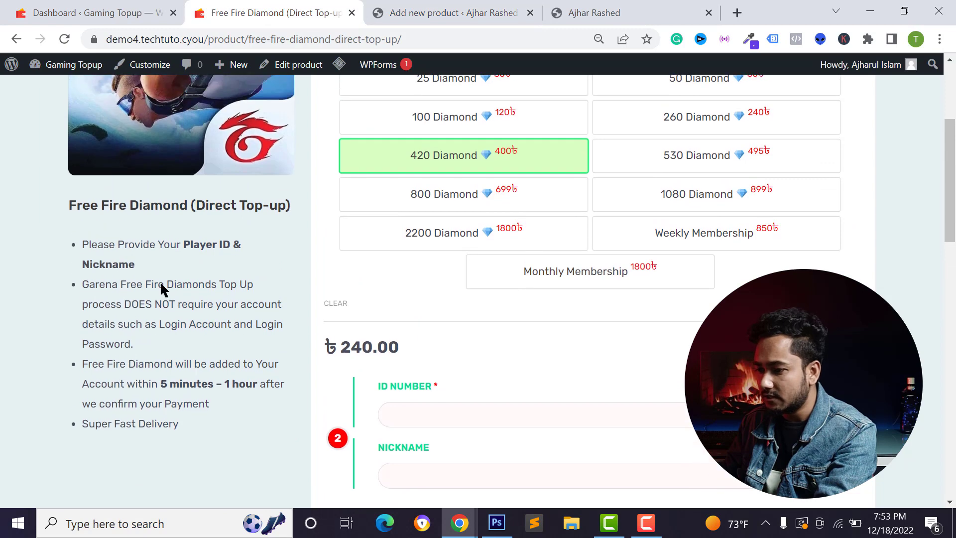
left_click(135, 11)
left_click(251, 7)
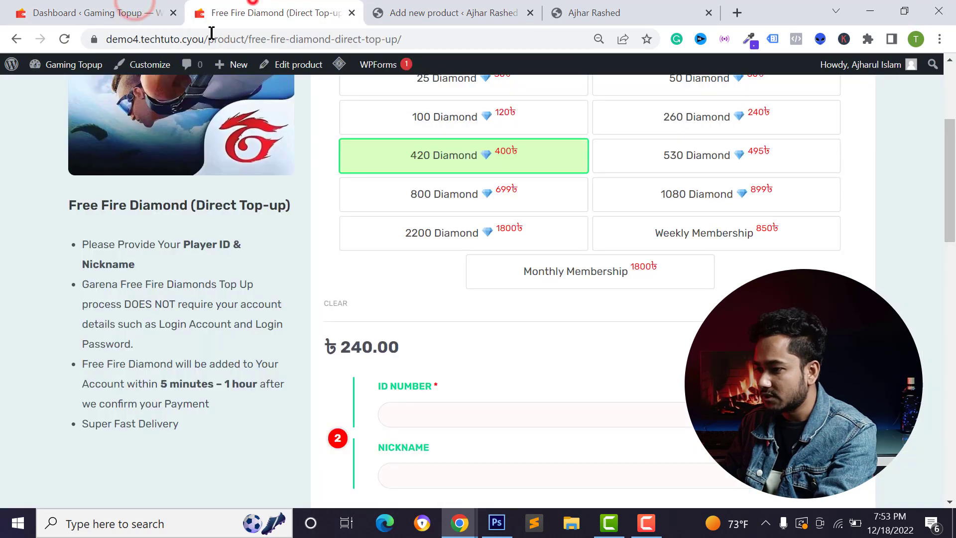
mouse_move(90, 246)
left_mouse_down()
mouse_move(194, 338)
mouse_move(156, 340)
mouse_move(90, 291)
mouse_move(90, 242)
left_mouse_up()
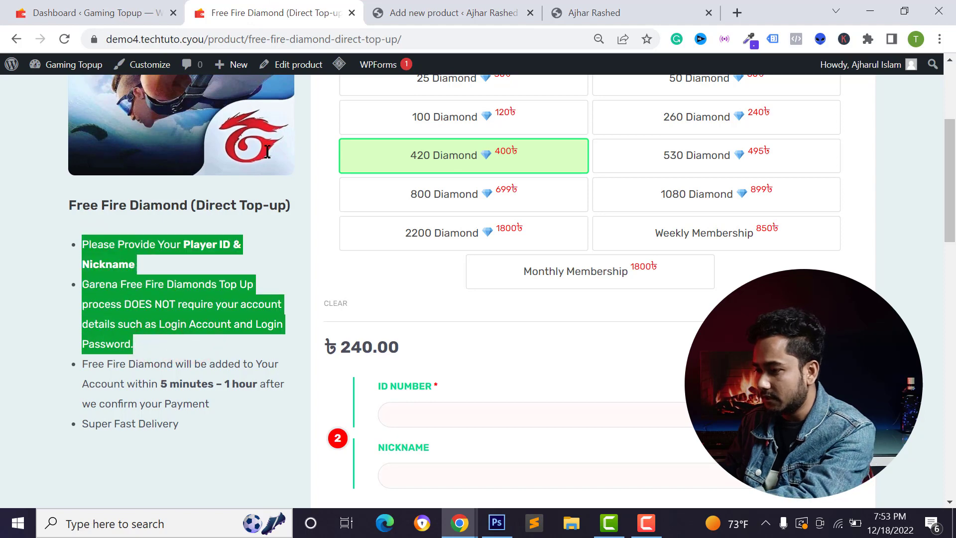
left_click(451, 11)
left_click(256, 403)
key("ctrl+v")
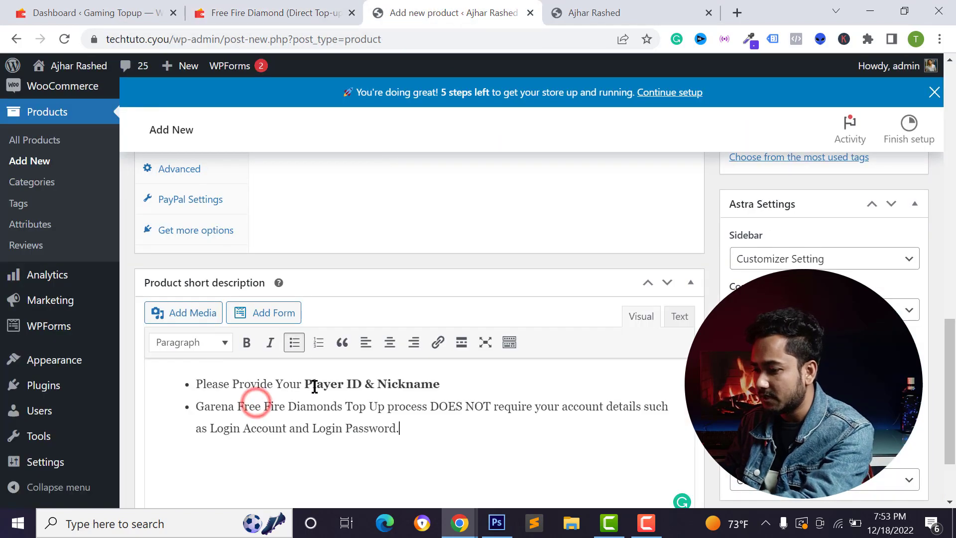
Step: Change the new product's type to Variable product
scroll(312, 370, "up", 6)
scroll(348, 284, "up", 3)
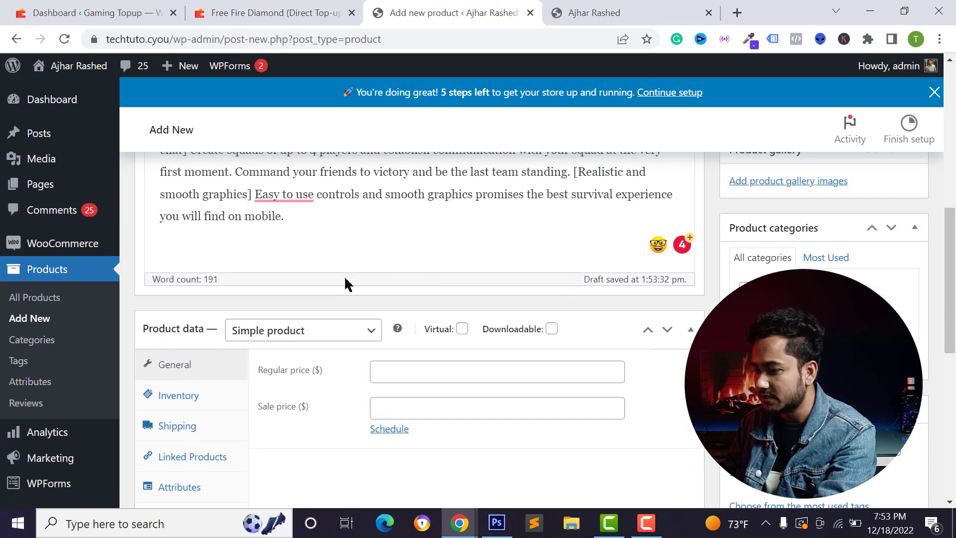
scroll(344, 258, "down", 2)
scroll(170, 367, "down", 3)
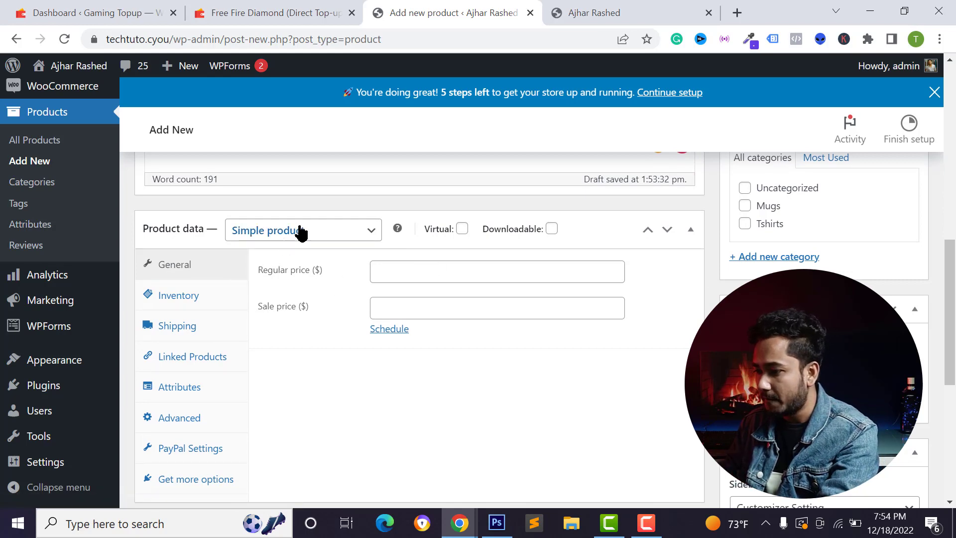
left_click(265, 232)
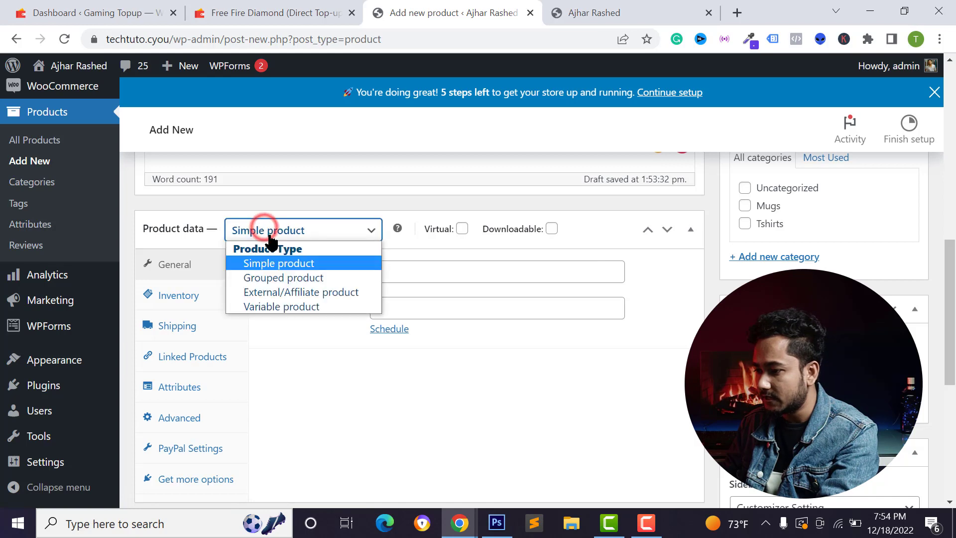
left_click(266, 306)
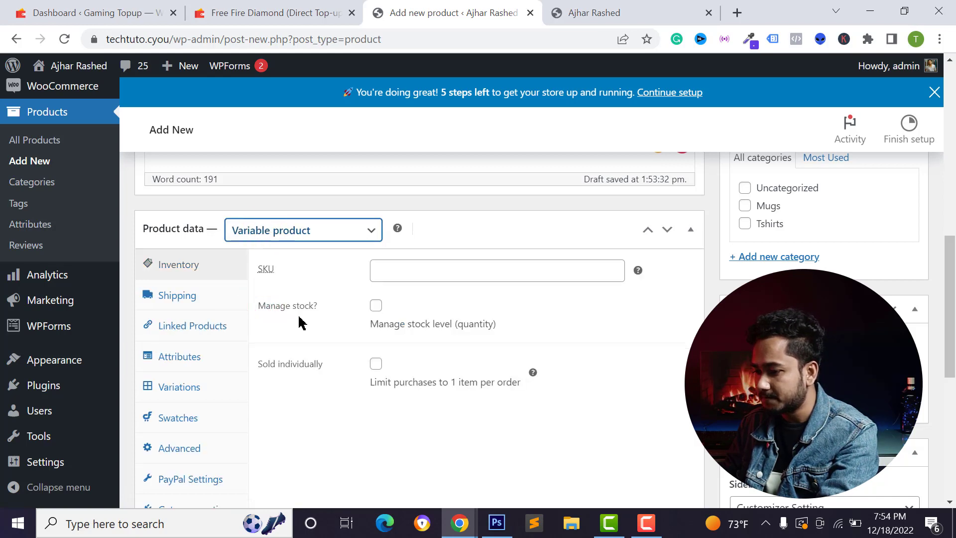
Step: Set the product's SKU to 343435 in its inventory data
scroll(298, 322, "down", 2)
left_click(263, 13)
scroll(439, 154, "up", 1)
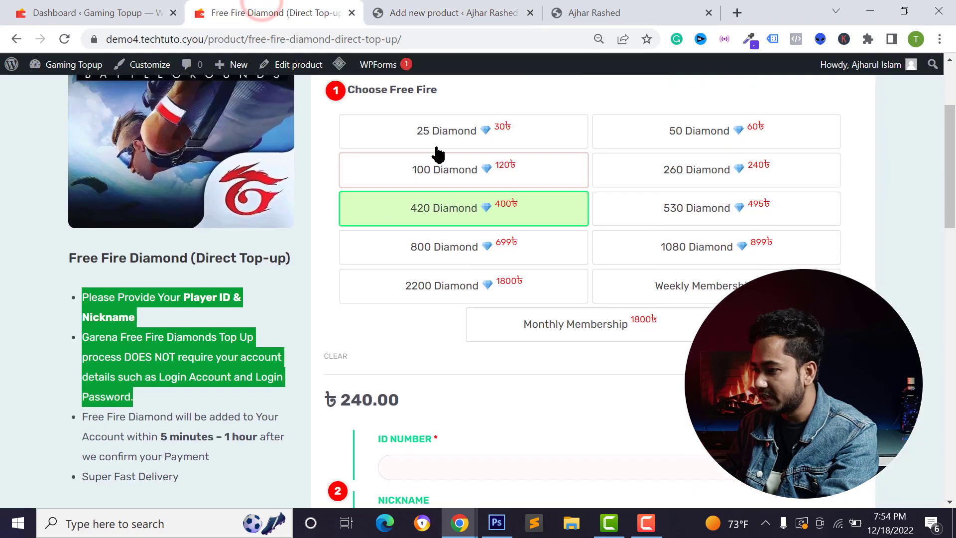
scroll(438, 155, "up", 1)
left_click(393, 13)
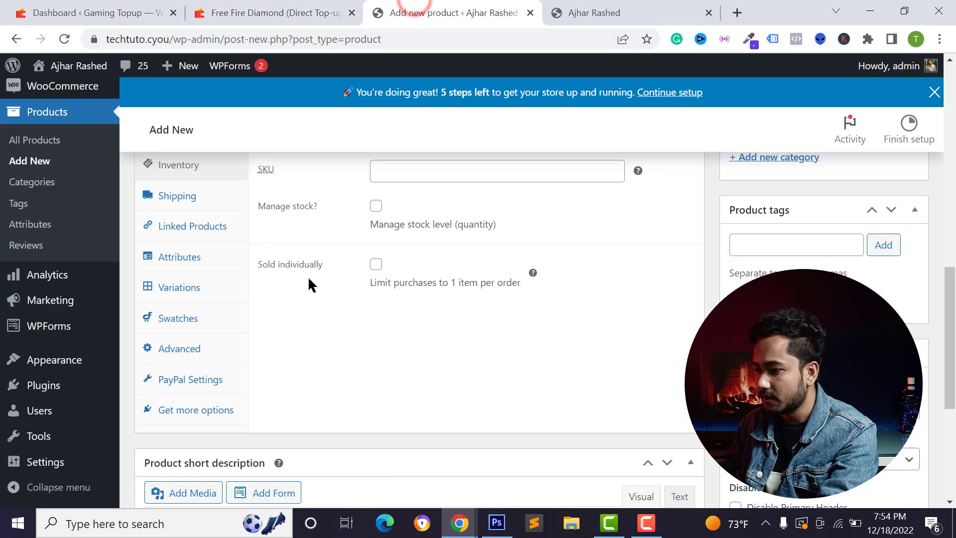
scroll(309, 285, "up", 2)
scroll(319, 319, "down", 1)
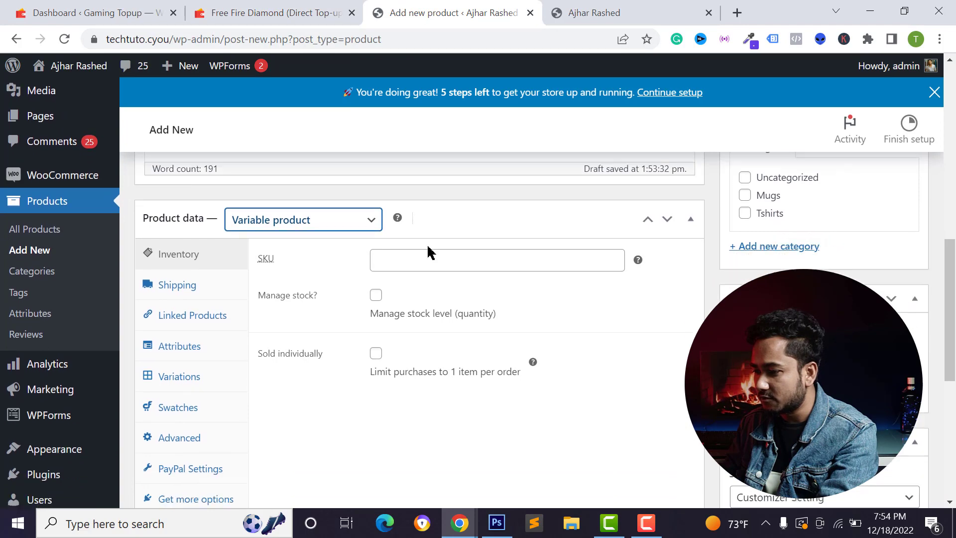
left_click(432, 245)
type("343435")
double_click(430, 248)
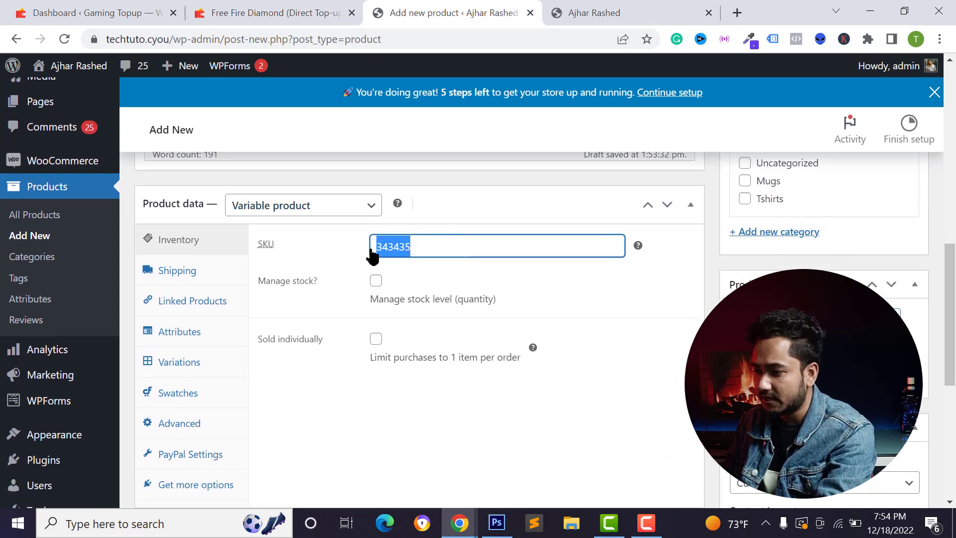
Step: Open the product's attribute settings and check the available attribute types
left_click(172, 362)
left_click(172, 335)
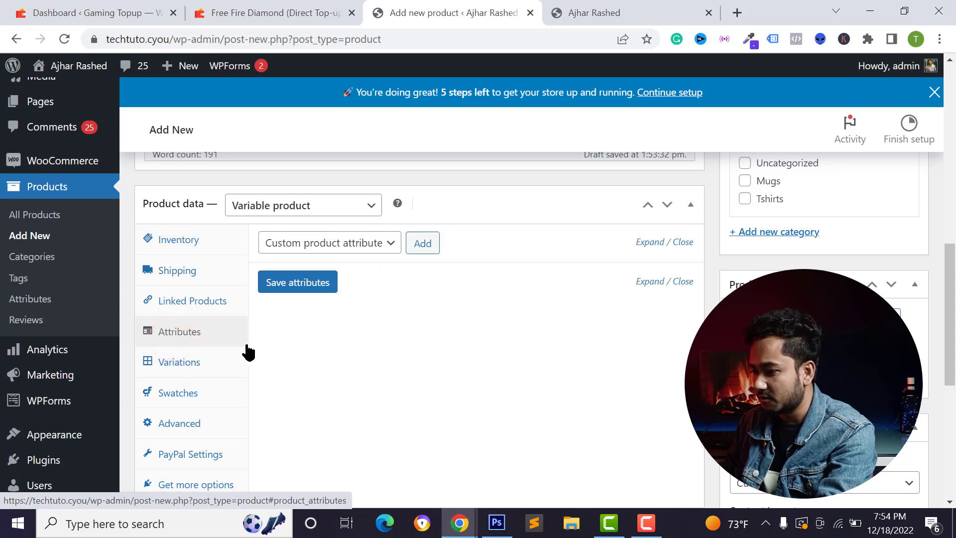
left_click(359, 244)
left_click(359, 244)
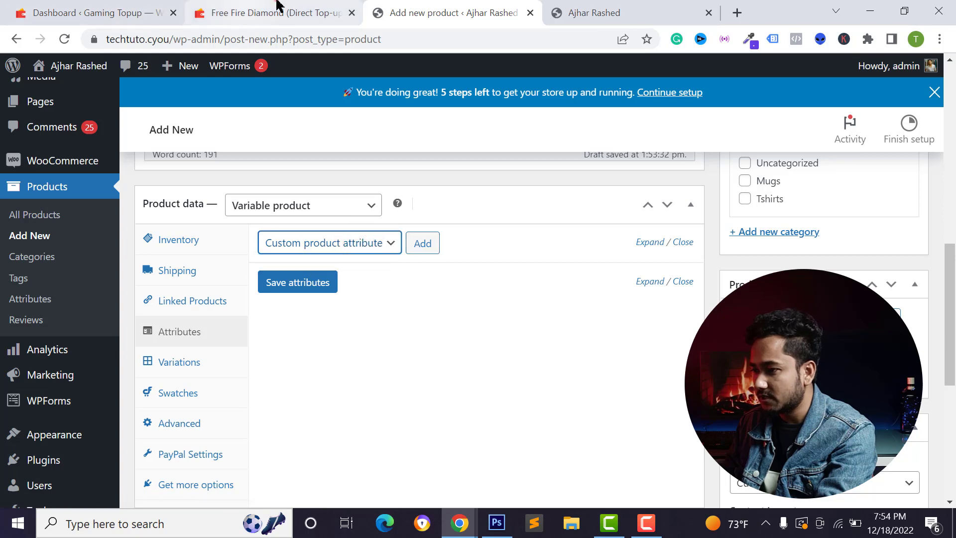
Step: Try the 100, 800, 2200 and 25 Diamond options on the Gaming Topup product page to examine how the variation buttons work
left_click(248, 13)
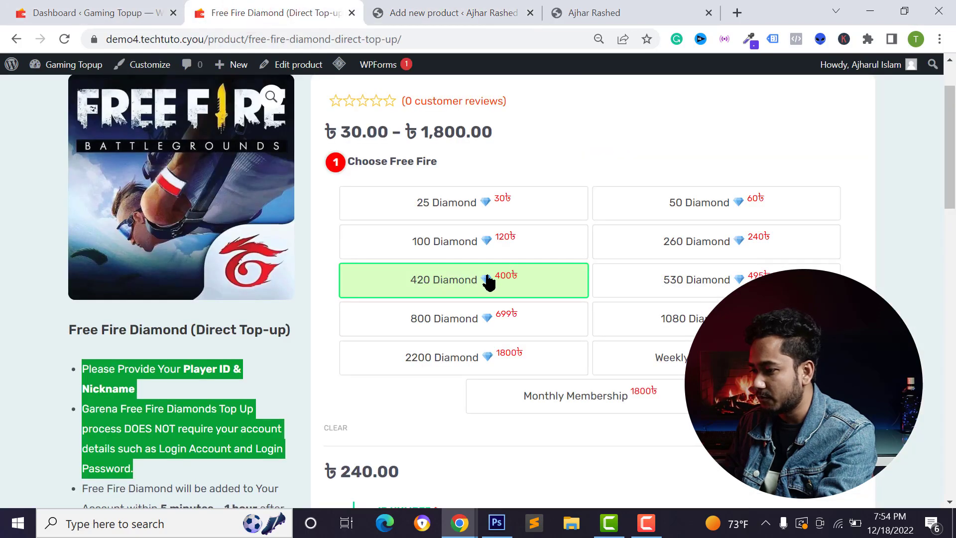
left_click(438, 243)
left_click(440, 333)
left_click(442, 358)
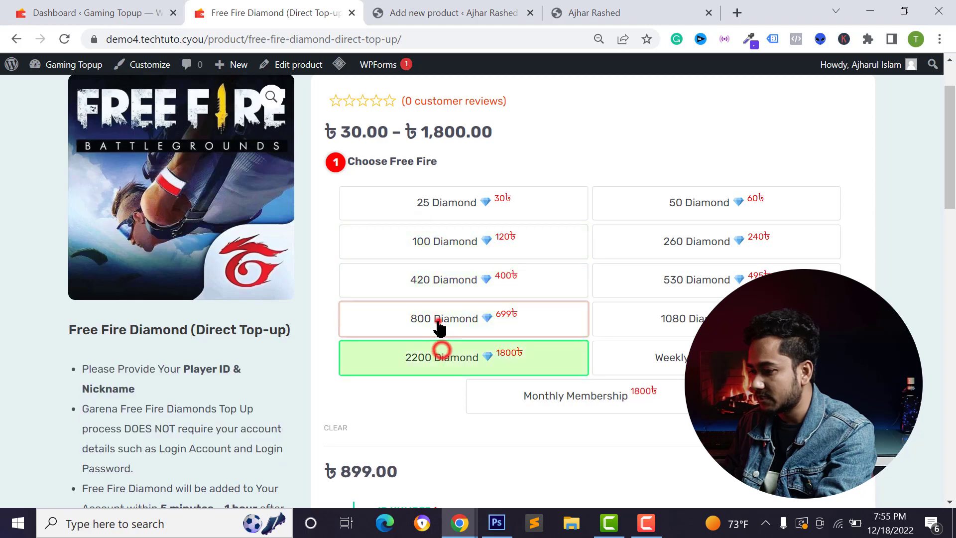
left_click(439, 322)
scroll(449, 314, "up", 1)
left_click(431, 234)
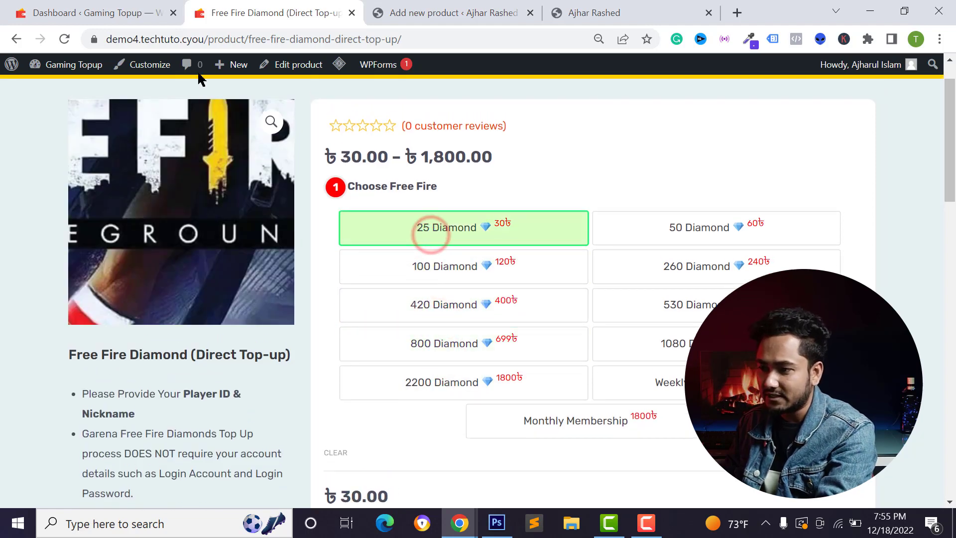
left_click(128, 9)
left_click(213, 7)
left_click(381, 12)
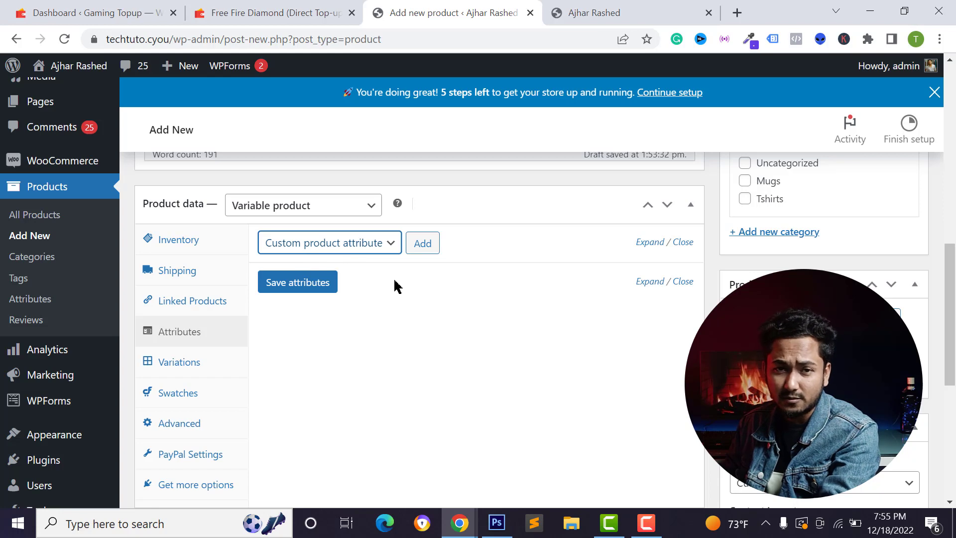
Step: Add a custom product attribute to the new product
left_click(374, 242)
left_click(374, 240)
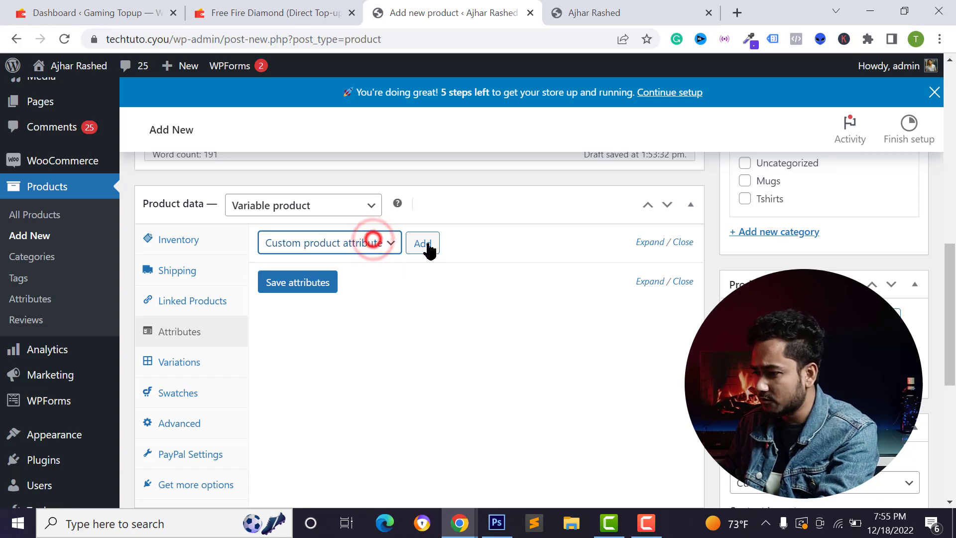
left_click(370, 258)
left_click(423, 243)
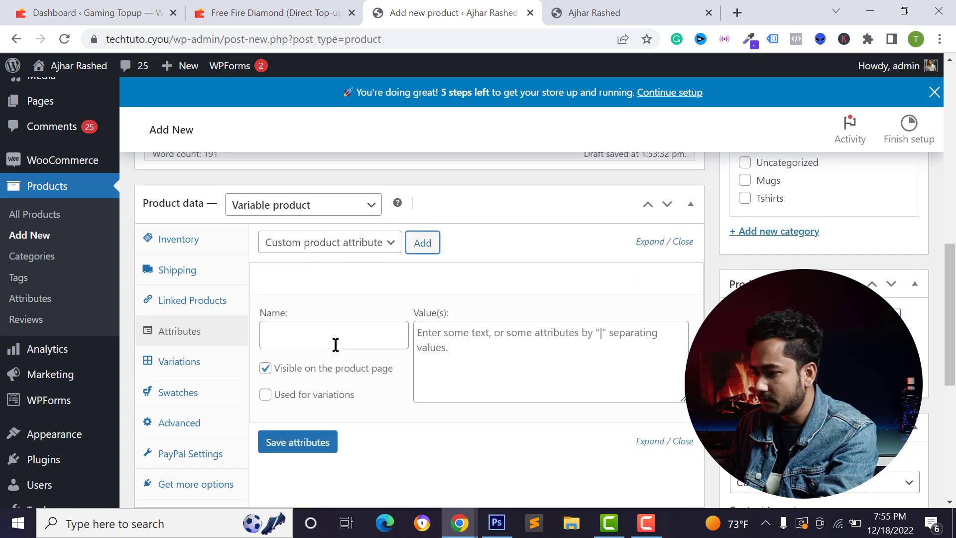
Step: Check the option label on the Gaming Topup product page and name the new custom attribute "Free Fire"
scroll(285, 270, "down", 1)
left_click(319, 269)
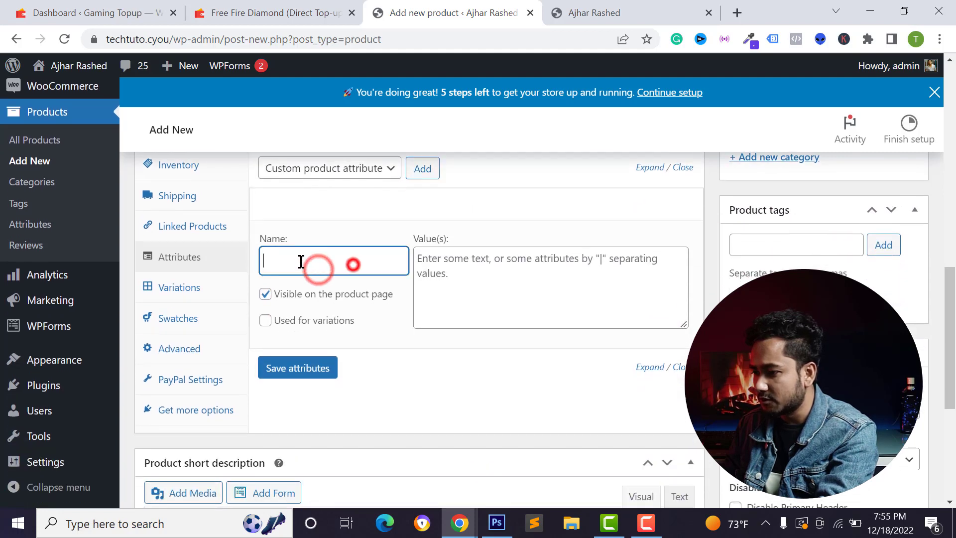
scroll(303, 261, "up", 1)
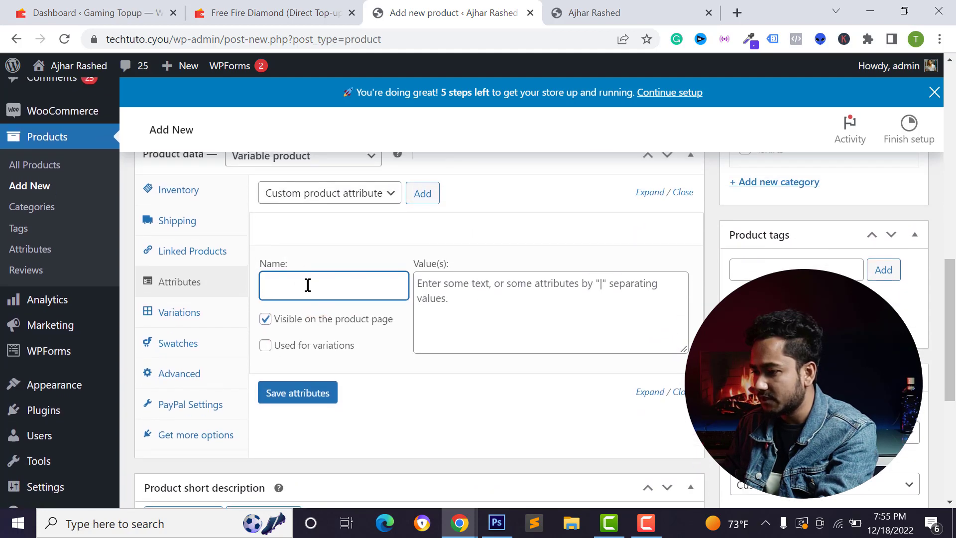
left_click(489, 320)
left_click(356, 286)
left_click(230, 13)
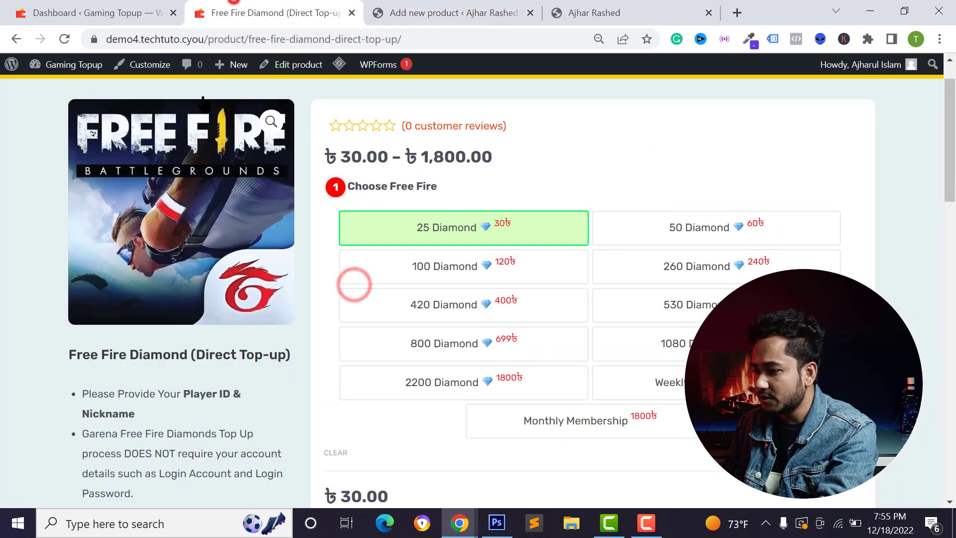
left_click_drag(452, 184, 389, 185)
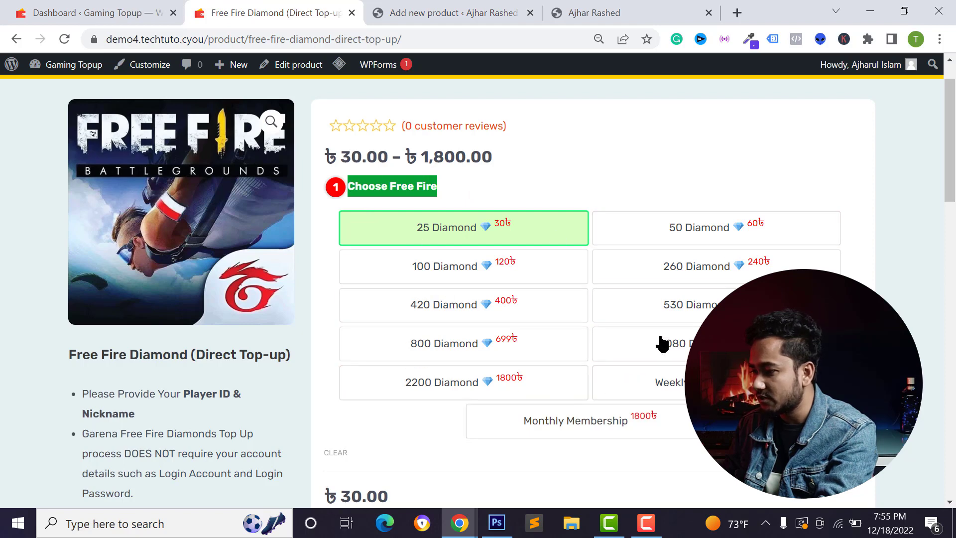
left_click(123, 13)
left_click(283, 12)
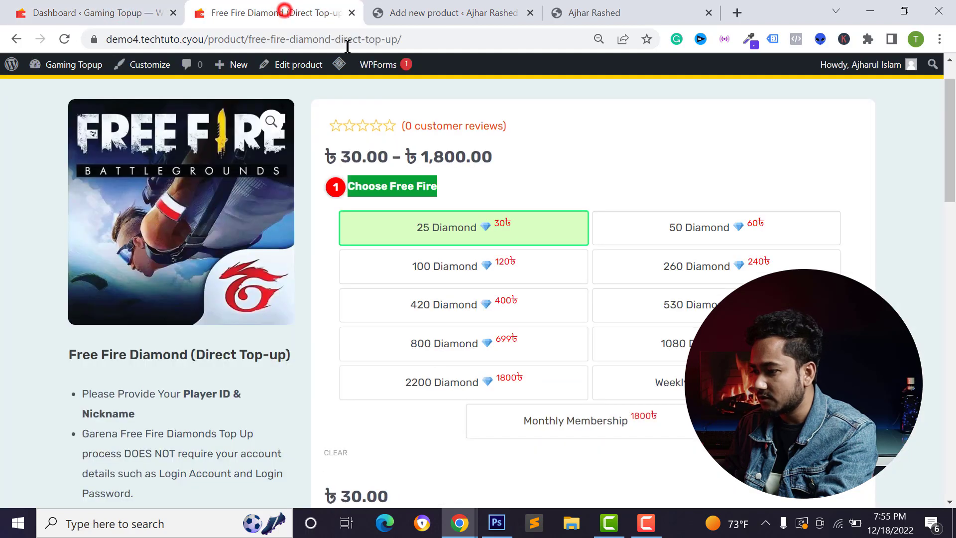
left_click(403, 11)
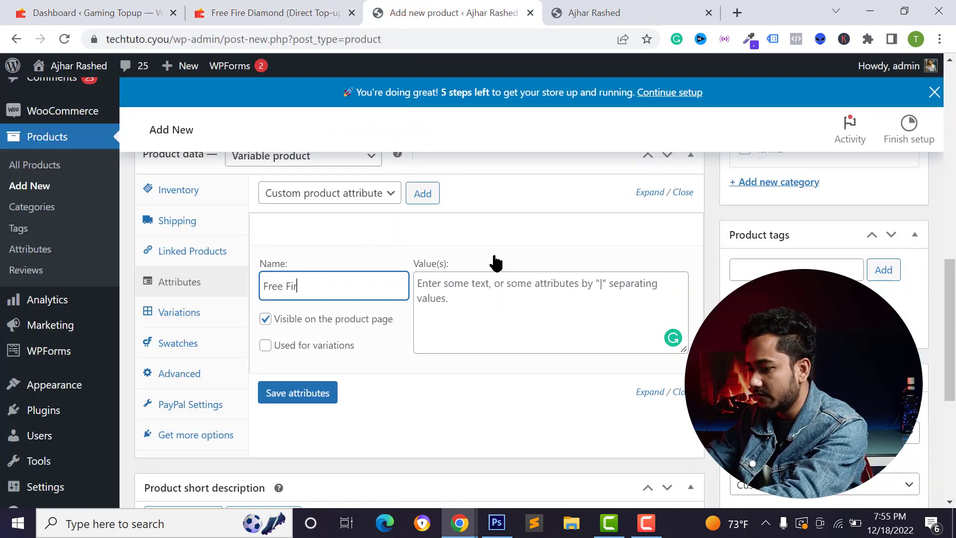
left_click(490, 295)
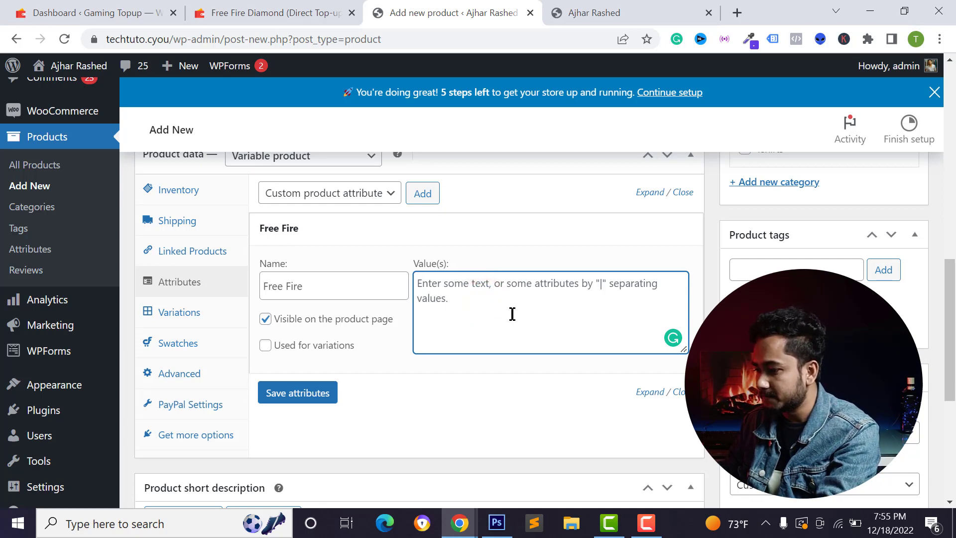
Step: Check the names of the diamond options on the Gaming Topup product page and return to the new product
left_click(284, 13)
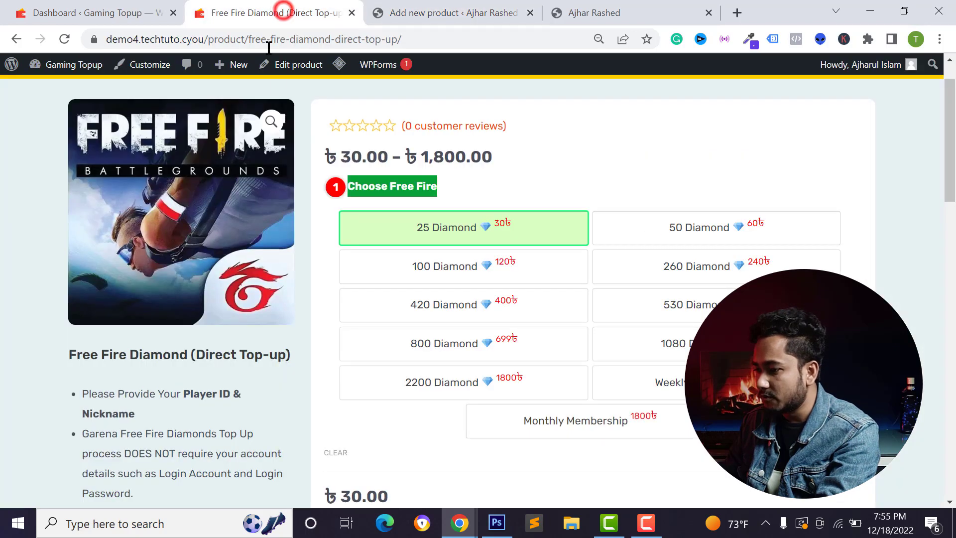
left_click(611, 156)
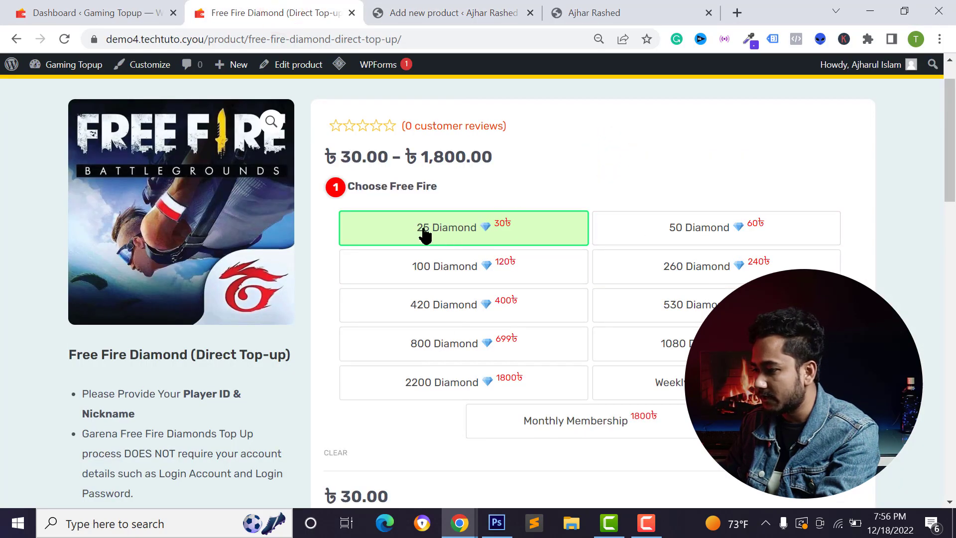
left_click(170, 8)
left_click(216, 7)
left_click(433, 6)
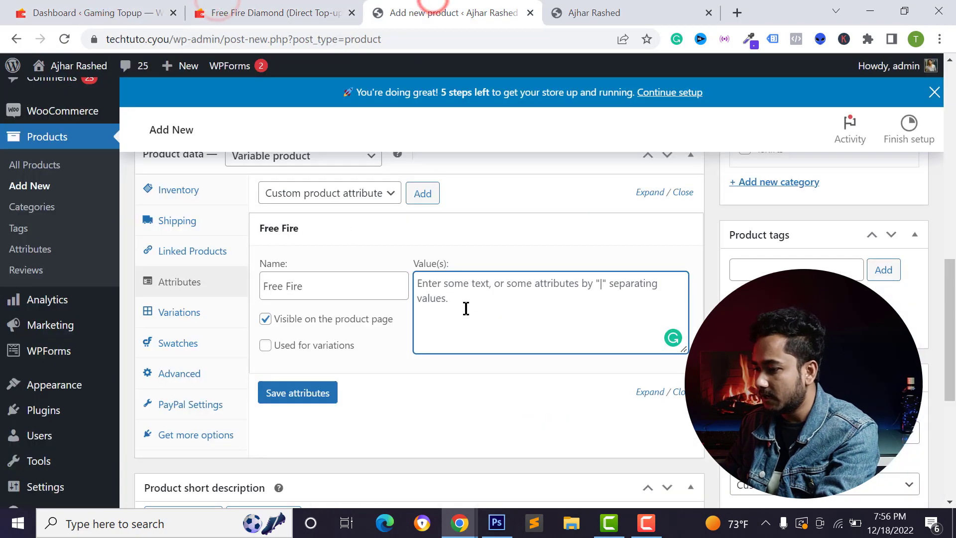
Step: Give the Free Fire attribute the values "100 Diamond | 200 Diamond | 300 Diamond | 500 Diamond" and enable it for variations
type("1000")
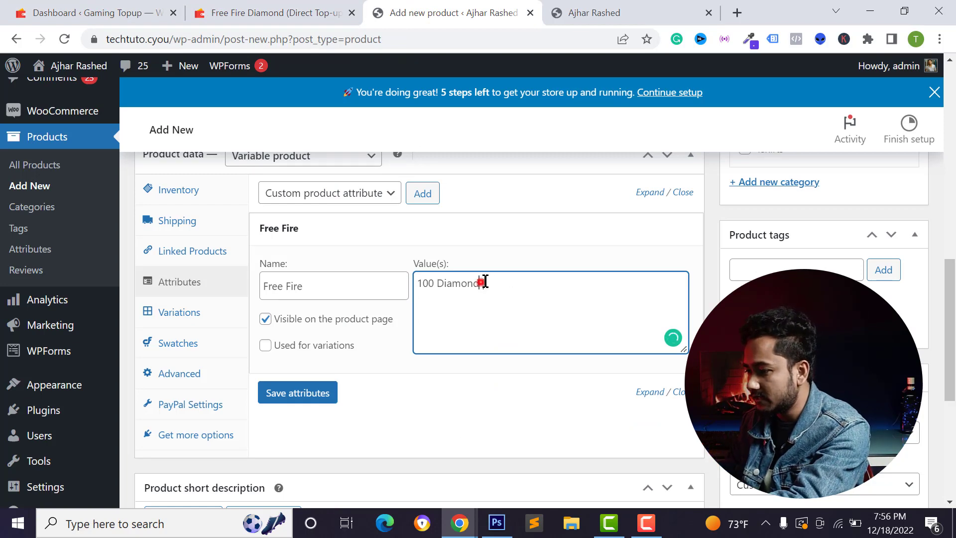
type("iamond | 200 Diamond | 300 Diamo")
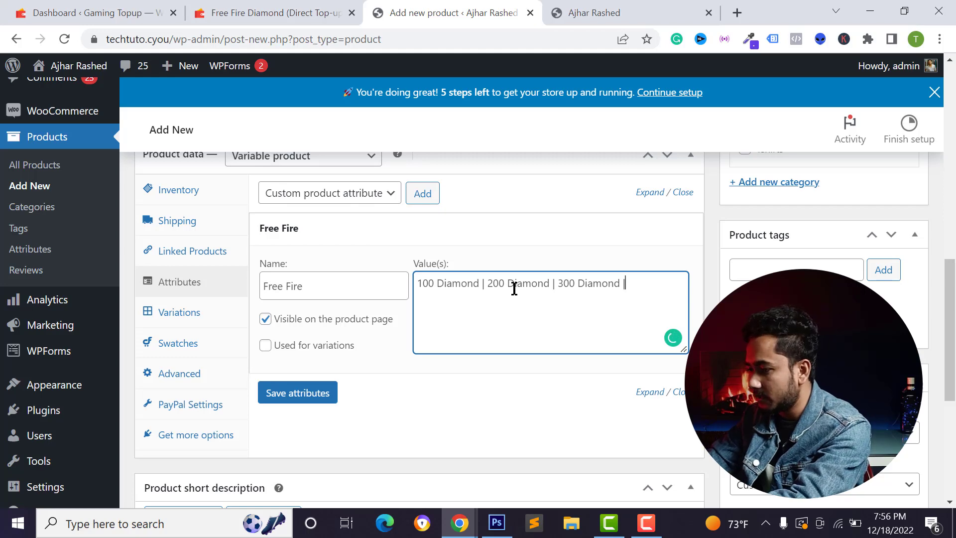
type("nd |")
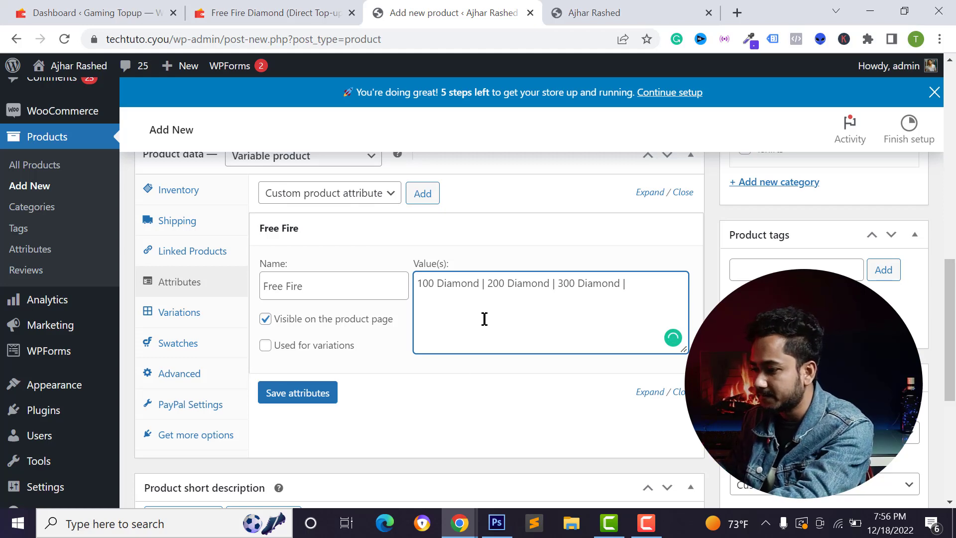
type(" 500 Diamond")
left_click(557, 287)
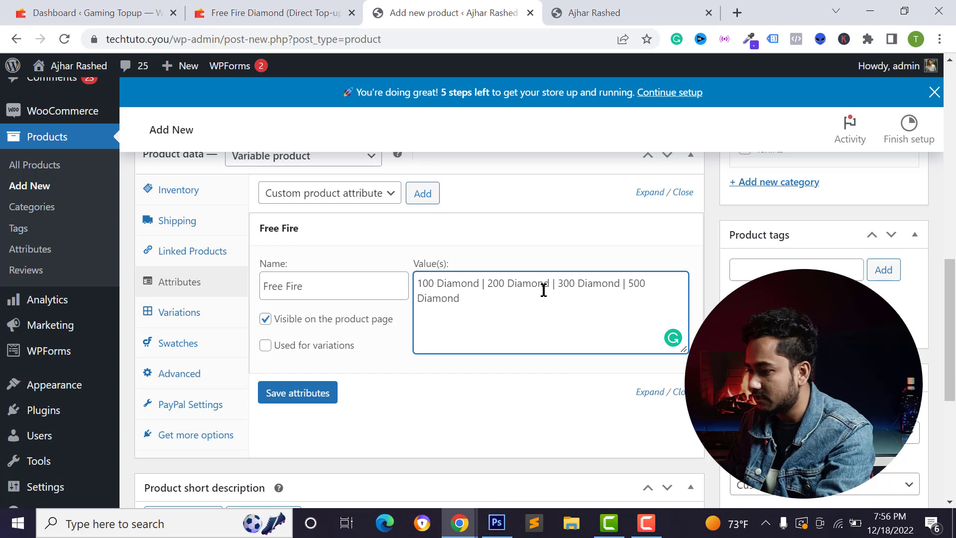
left_click(517, 304)
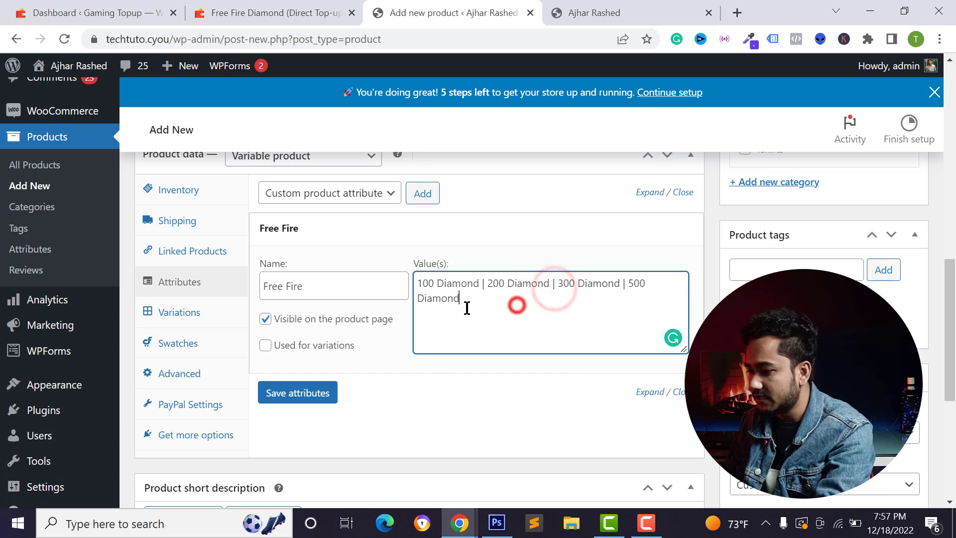
left_click(266, 348)
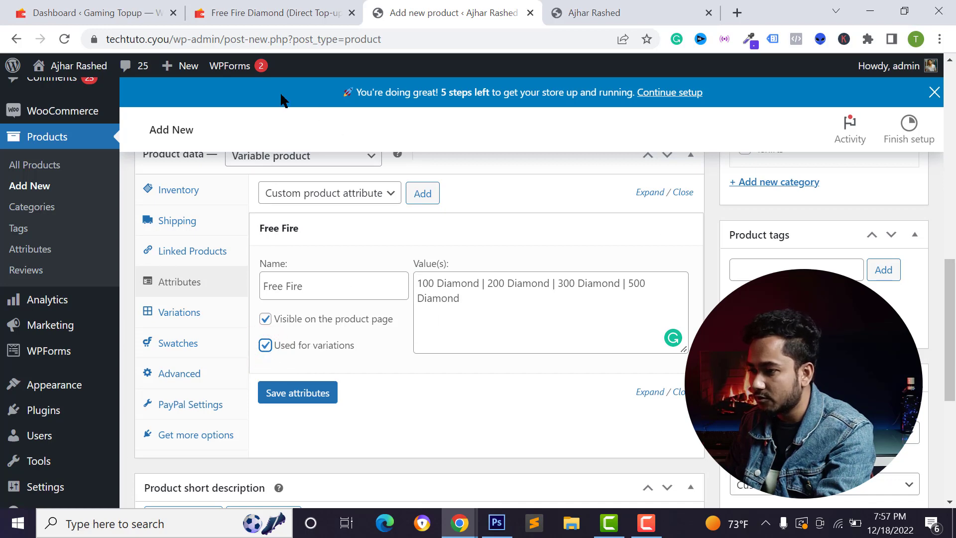
Step: Try several diamond options, including 100 and 420 Diamond, on the Gaming Topup product page to see how variations behave, and return to the new product
left_click(251, 13)
left_click(535, 277)
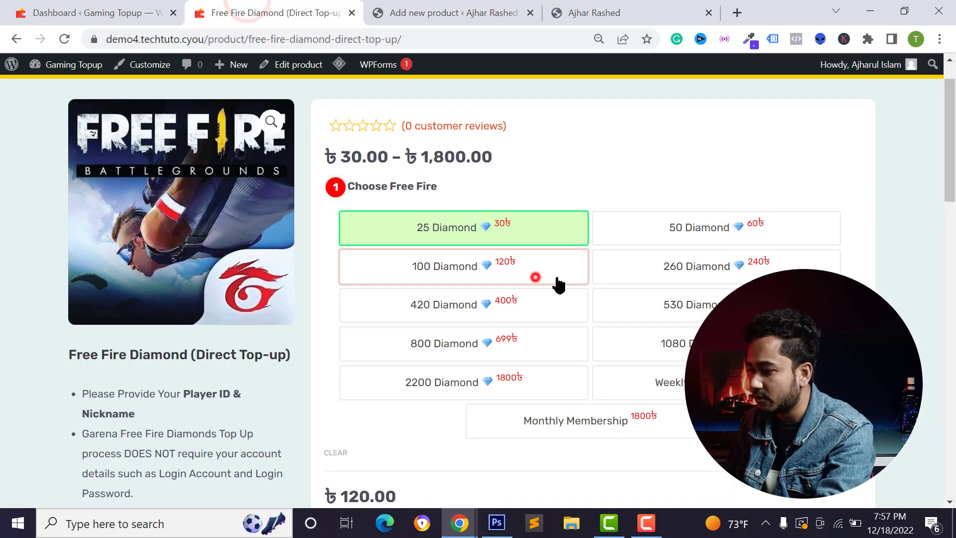
left_click(537, 303)
left_click(94, 13)
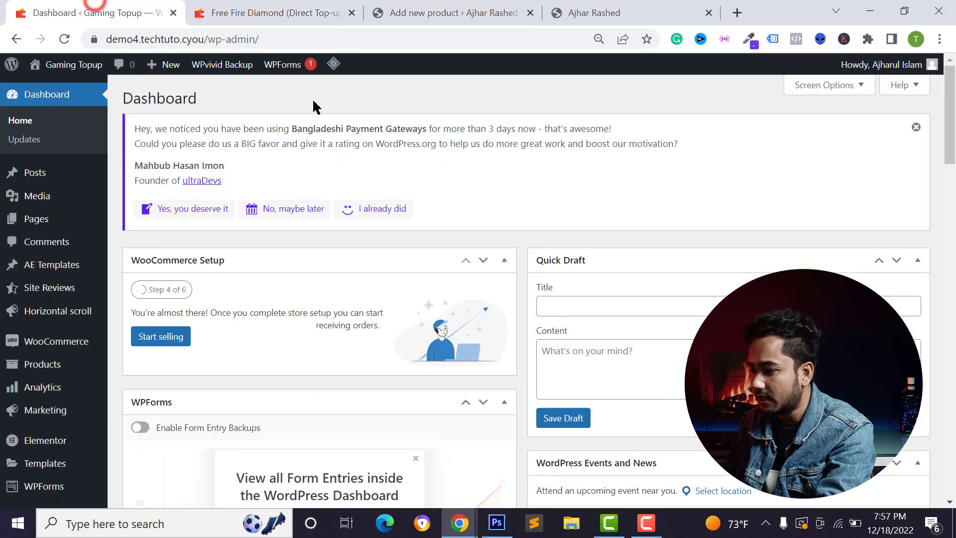
left_click(245, 7)
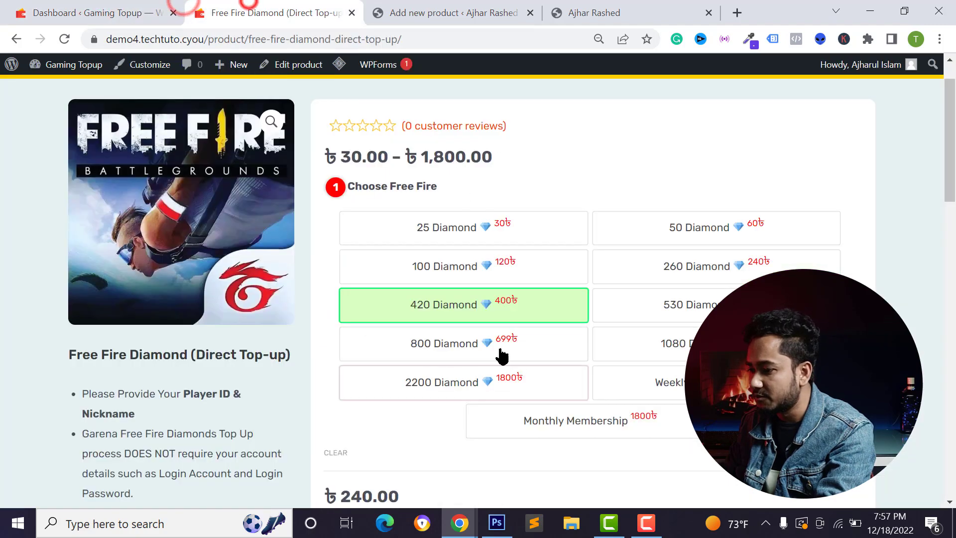
left_click(115, 19)
left_click(279, 15)
left_click(576, 244)
left_click(556, 280)
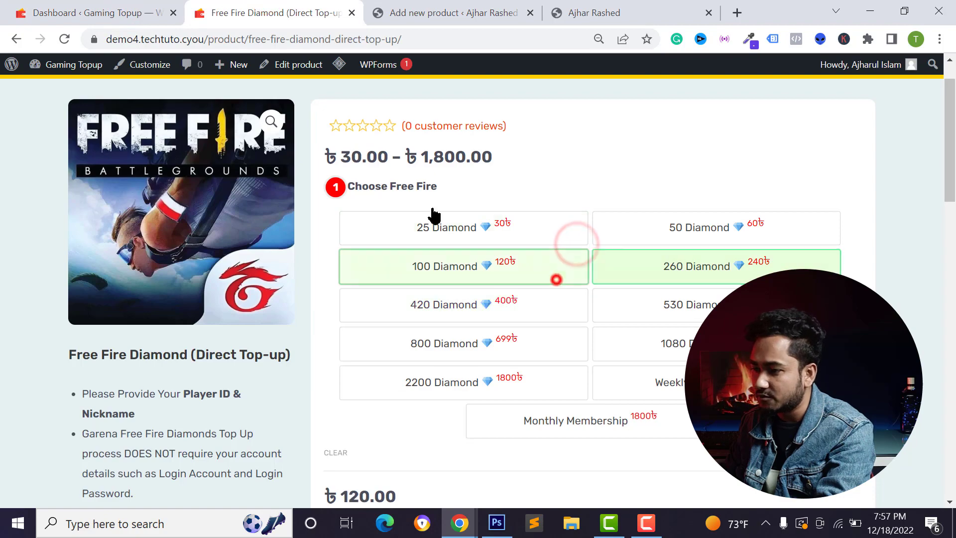
left_click(105, 15)
left_click(307, 4)
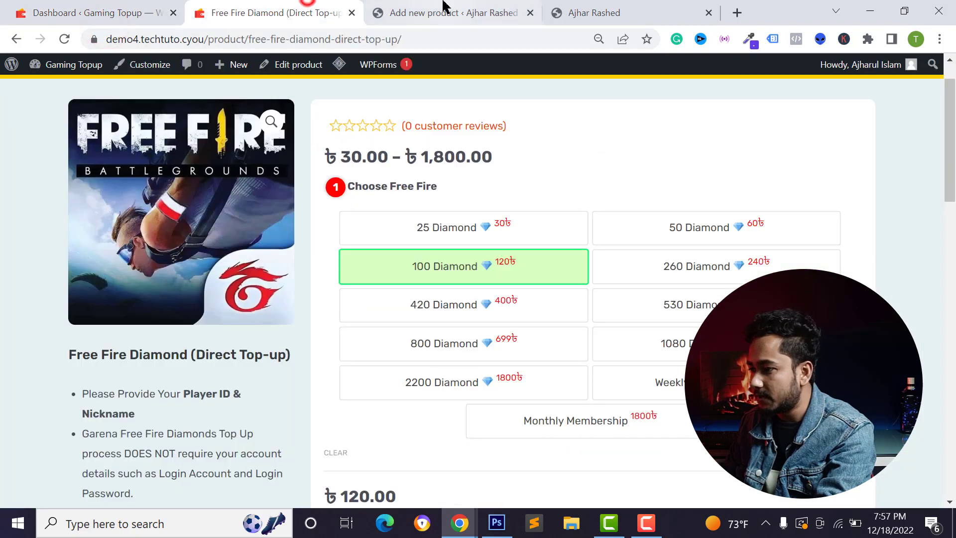
left_click(445, 10)
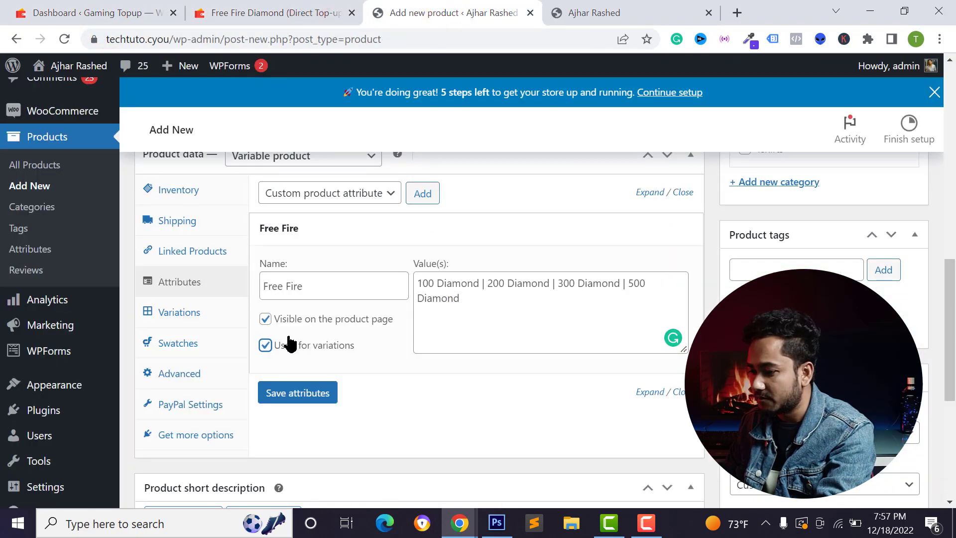
Step: Save the Free Fire attribute and open the product's variation settings
left_click(300, 397)
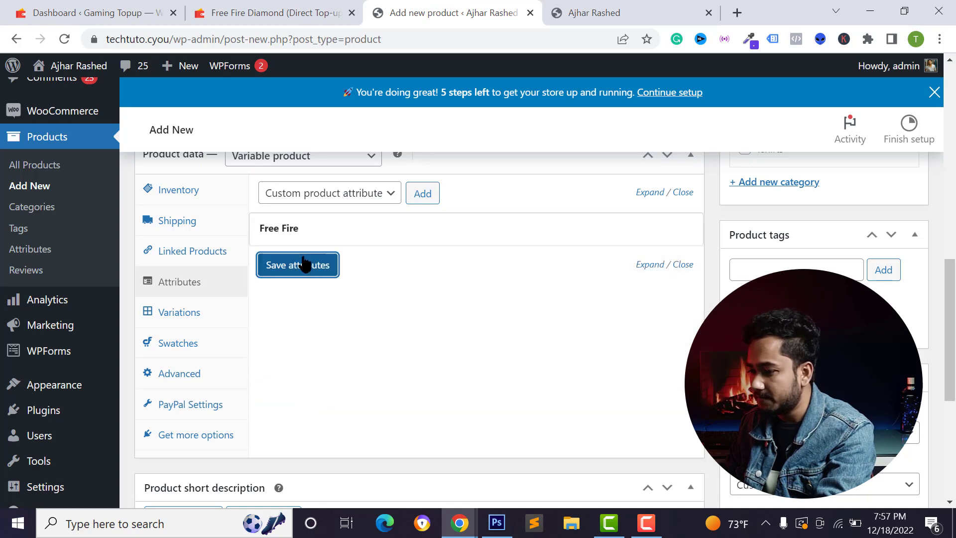
left_click(305, 264)
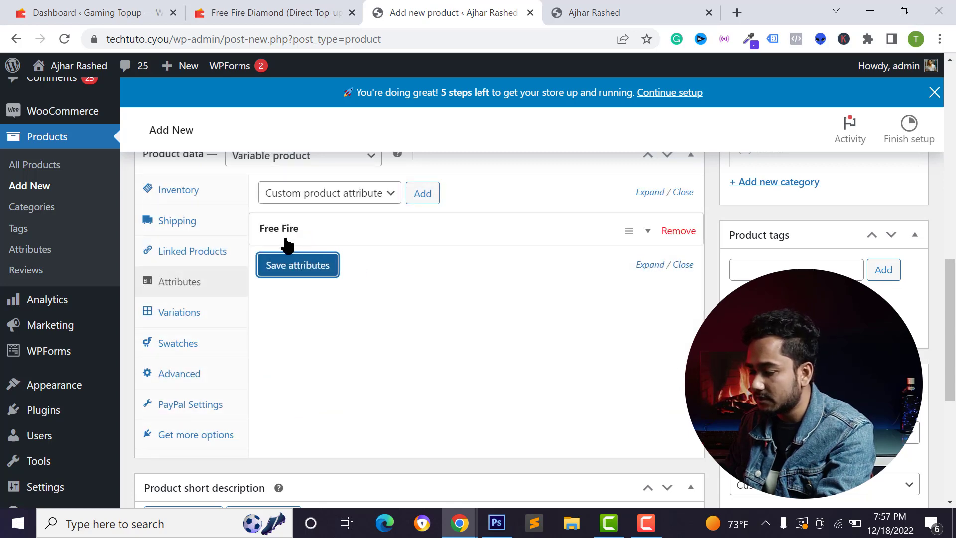
left_click(195, 313)
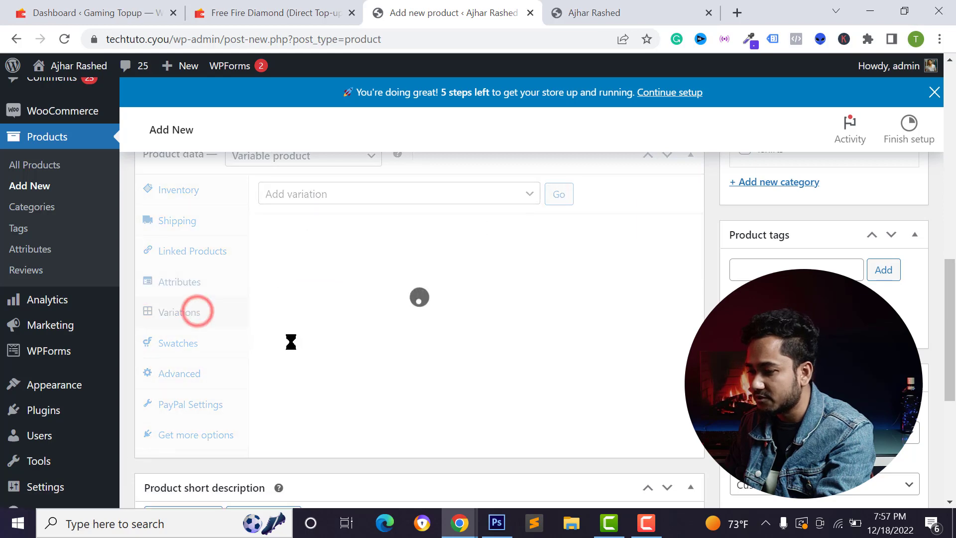
Step: Look at the options for adding variations and check the saved Free Fire attribute in the attribute settings
scroll(348, 279, "up", 3)
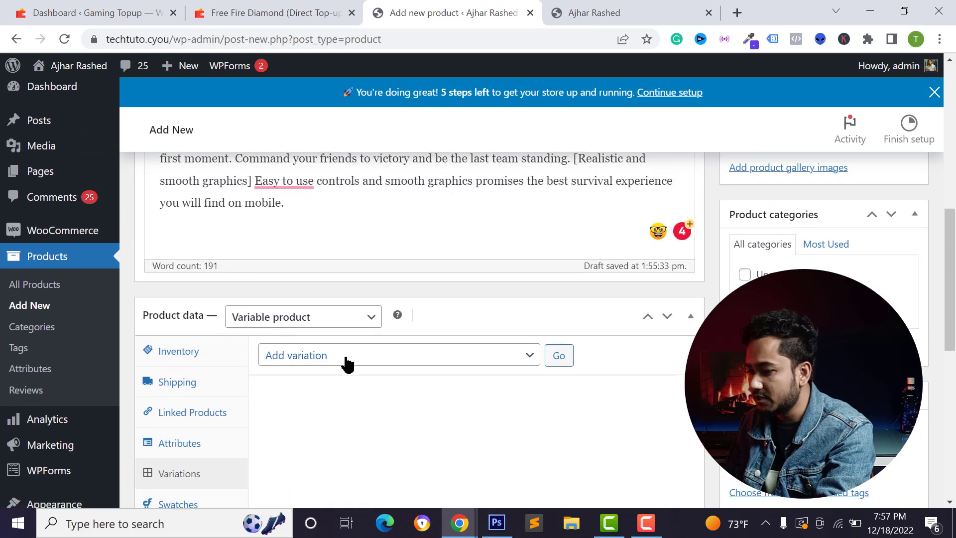
scroll(344, 319, "down", 2)
left_click(333, 269)
left_click(333, 272)
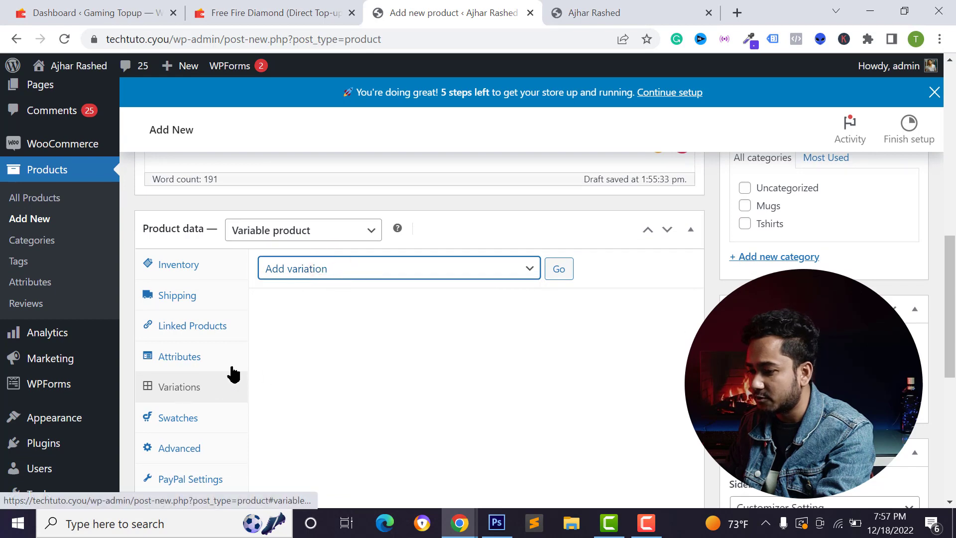
left_click(193, 357)
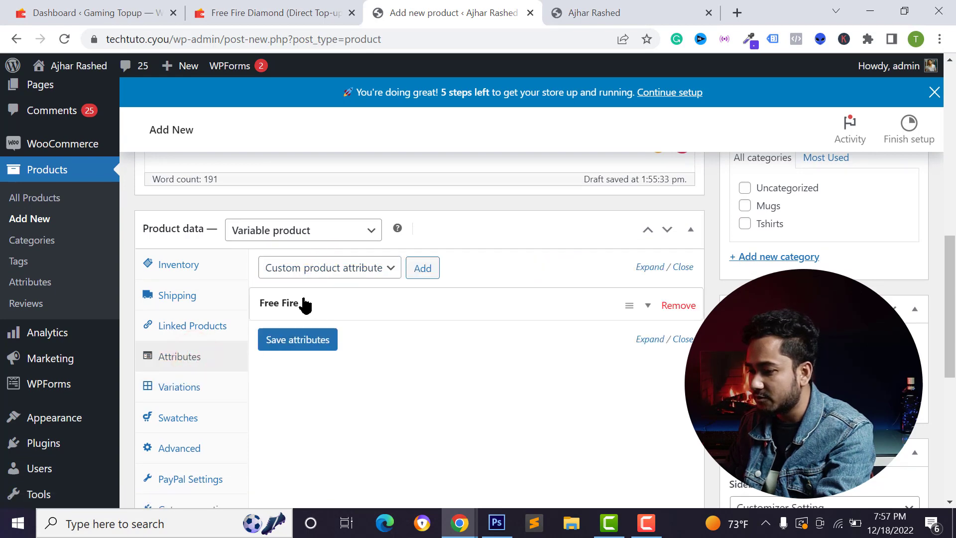
Step: Create the product's variations from all attributes and accept the confirmation messages
left_click(185, 384)
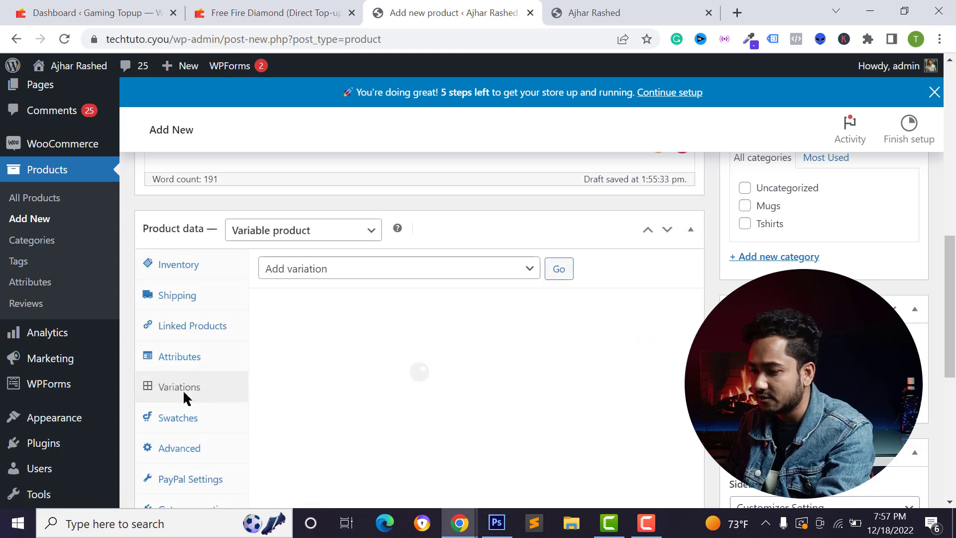
left_click(502, 268)
left_click(332, 304)
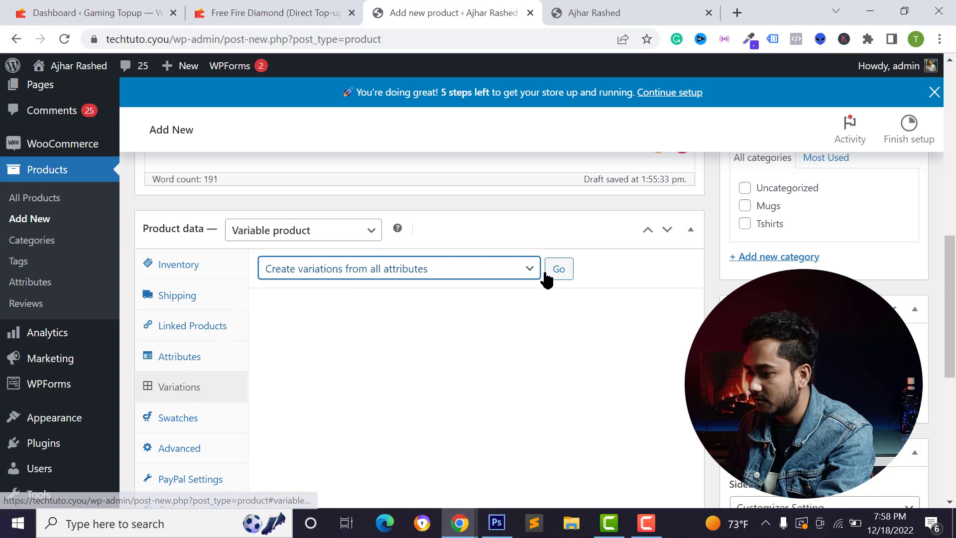
left_click(567, 272)
left_click(543, 151)
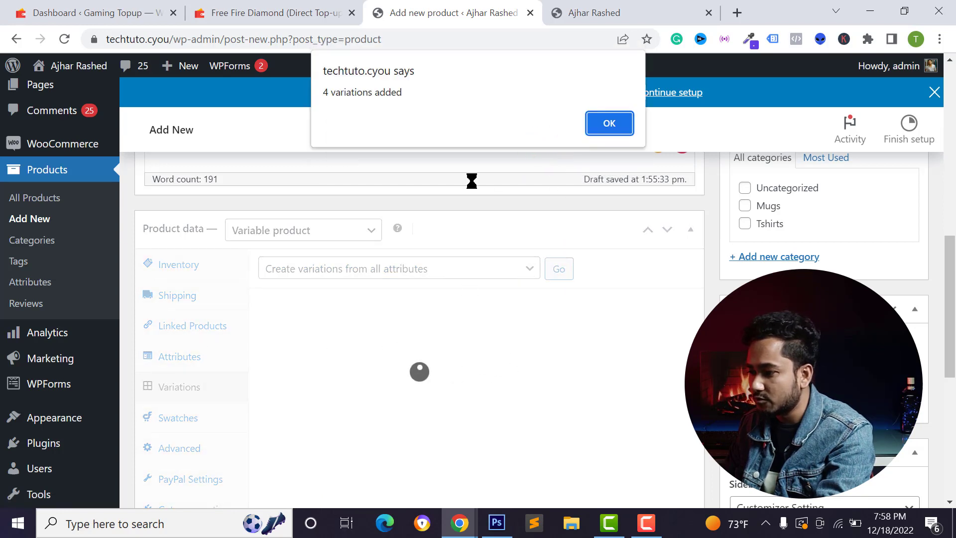
left_click(611, 123)
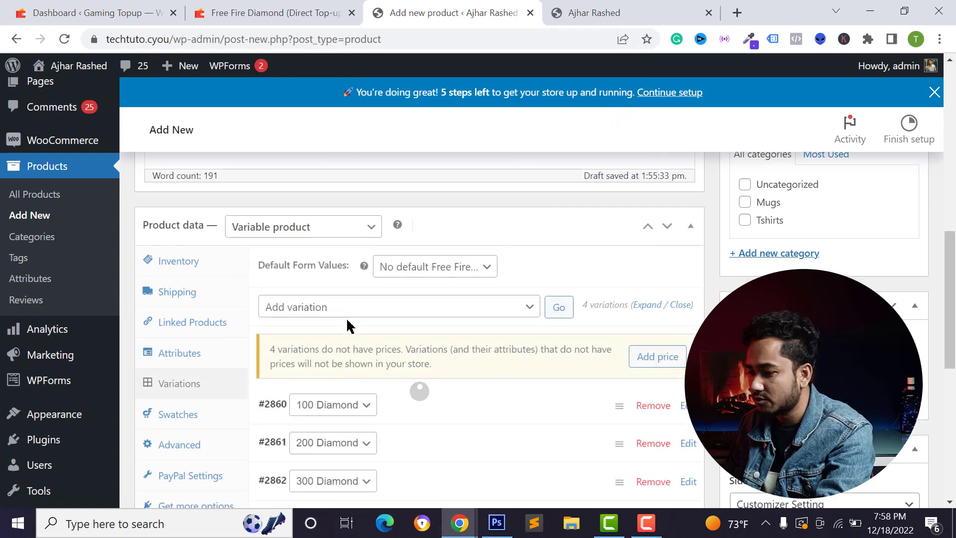
Step: Review the list of created variations and examine the settings fields of the 100 Diamond variation
scroll(358, 306, "down", 2)
scroll(359, 309, "down", 3)
scroll(372, 258, "up", 2)
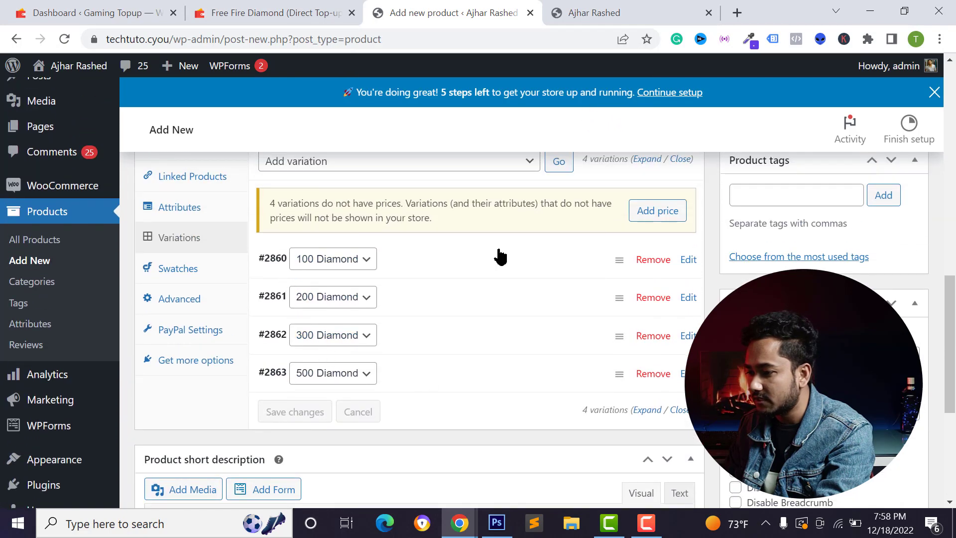
left_click(501, 257)
scroll(446, 369, "down", 4)
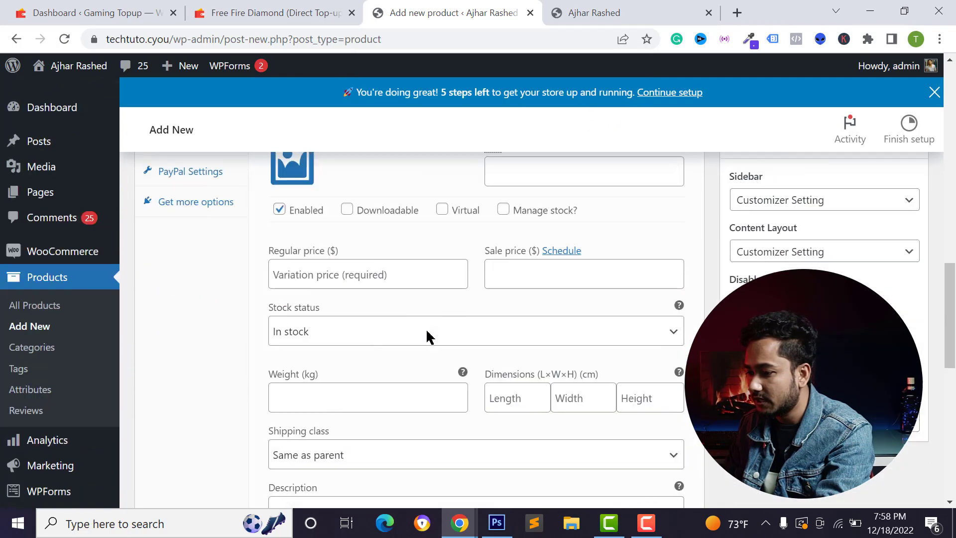
scroll(424, 249, "up", 3)
left_click(423, 244)
left_click(406, 270)
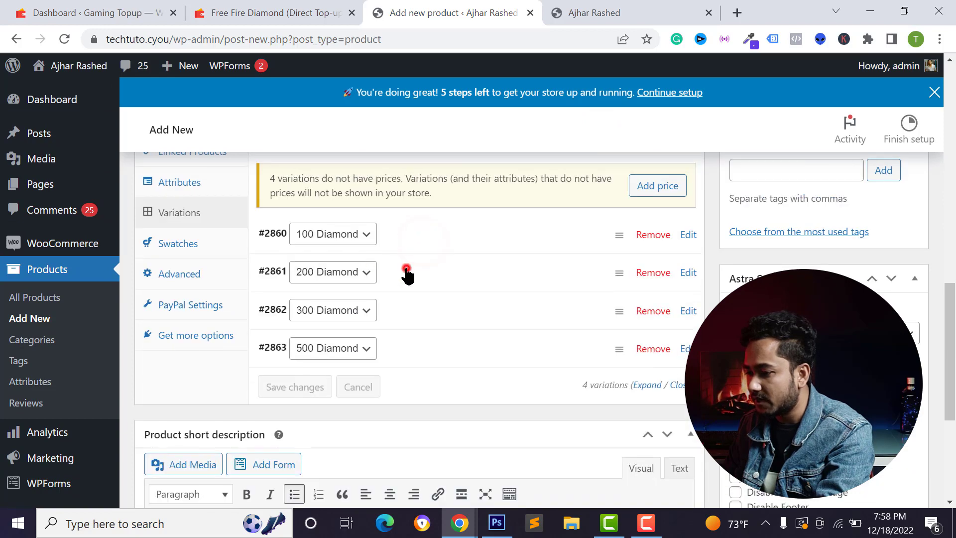
Step: Expand the 100 Diamond variation and mark it as virtual
left_click(407, 233)
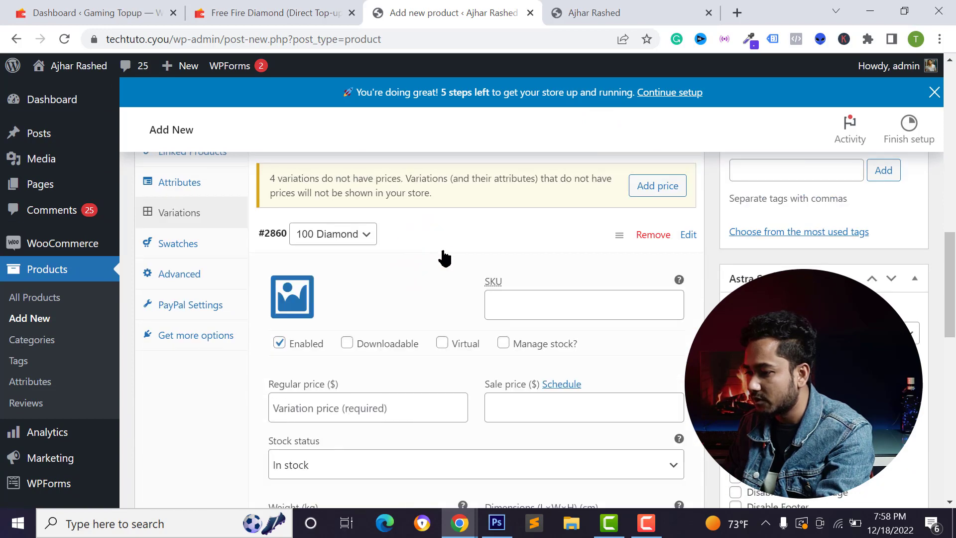
scroll(429, 268, "down", 2)
left_click(466, 271)
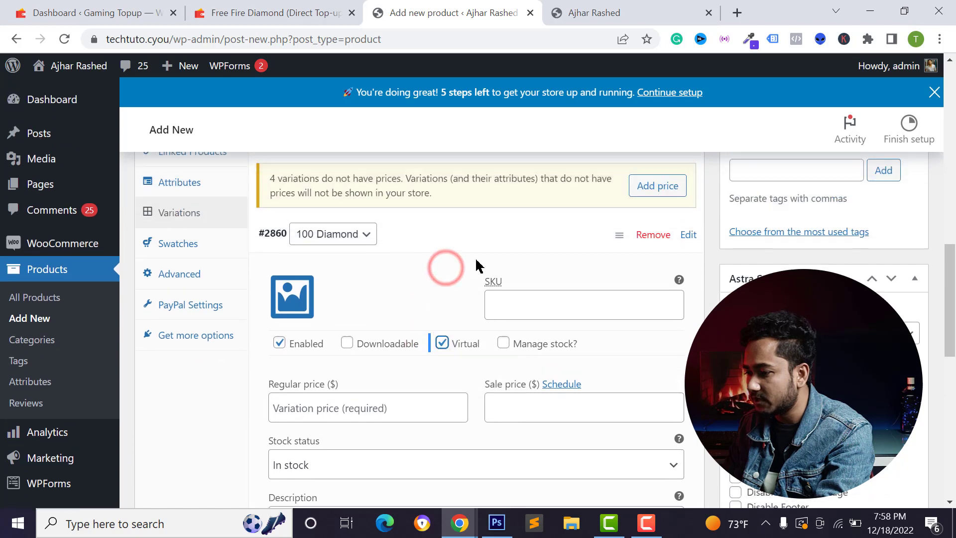
Step: Set the 100 Diamond variation's regular price to 120
scroll(441, 383, "down", 5)
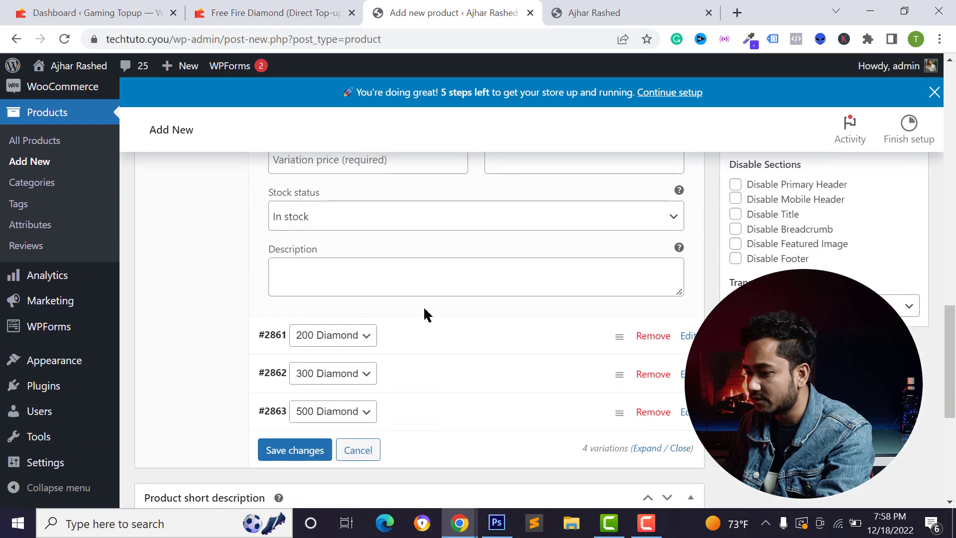
scroll(399, 348, "up", 2)
left_click(359, 380)
scroll(370, 323, "up", 1)
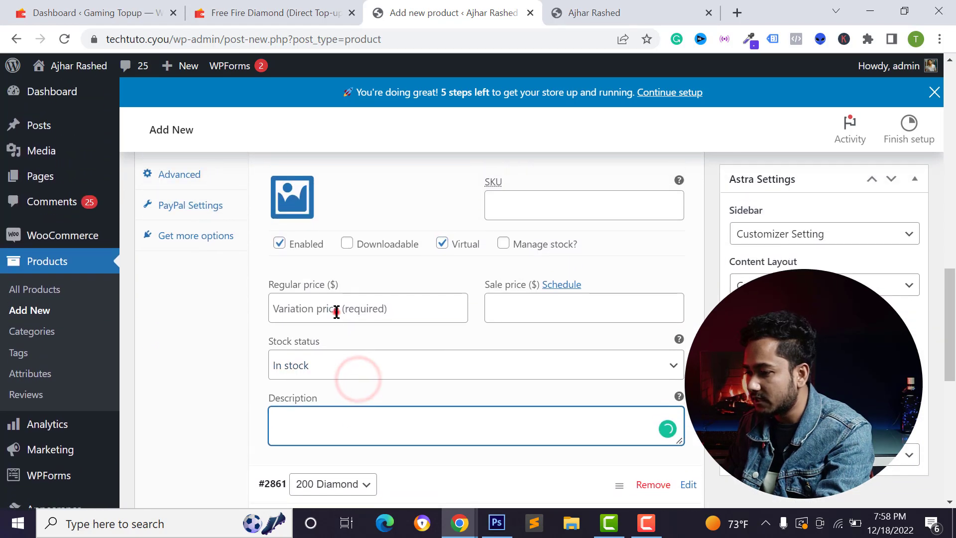
left_click(337, 310)
scroll(434, 279, "up", 3)
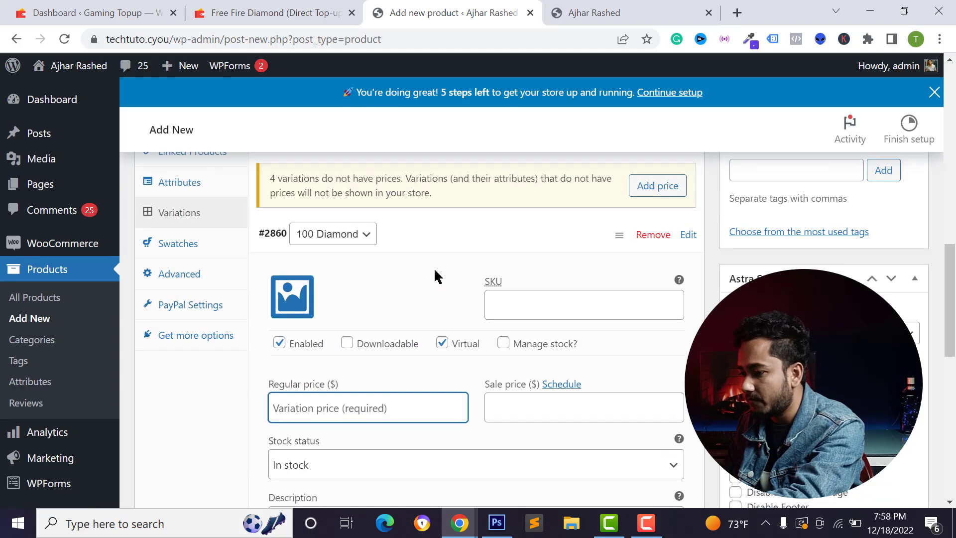
scroll(322, 304, "down", 3)
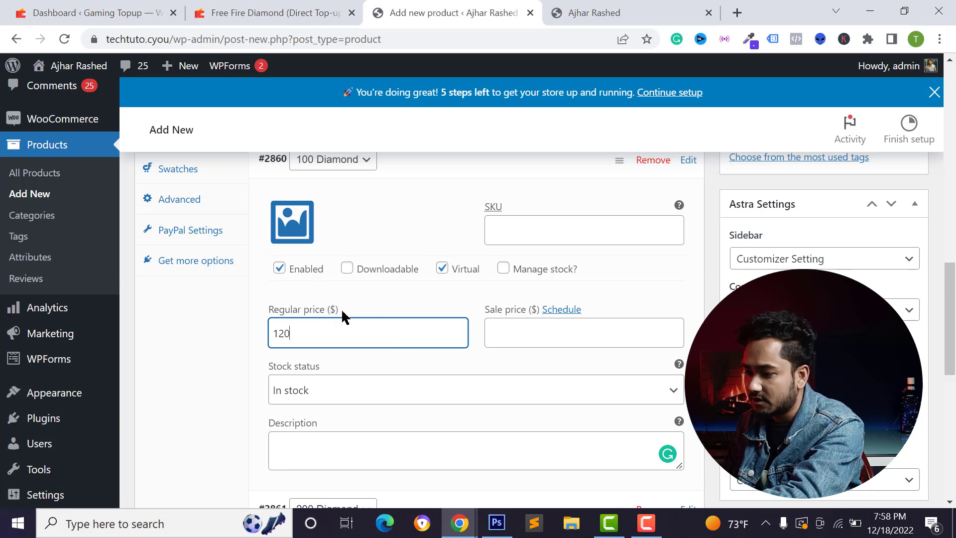
scroll(344, 316, "down", 3)
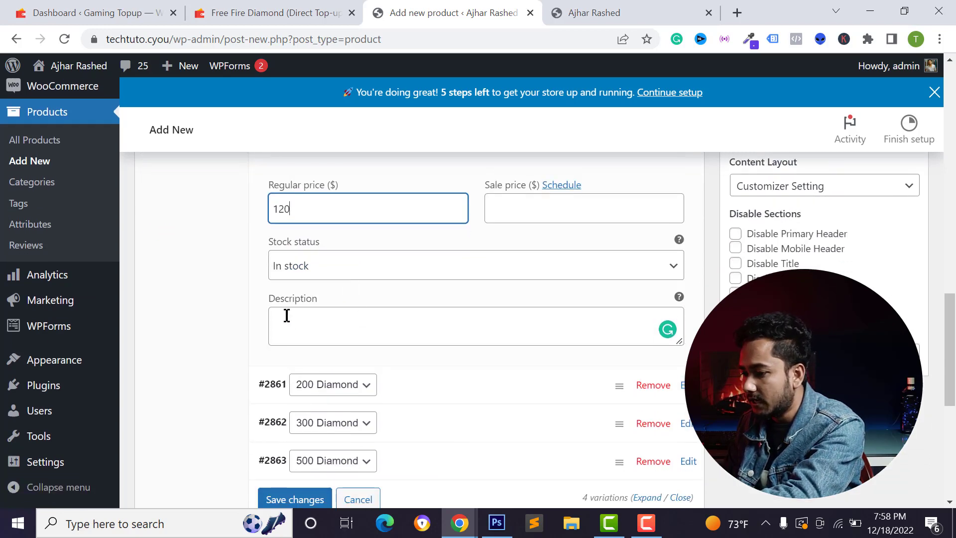
Step: Set the regular prices of the 200, 300 and 500 Diamond variations to 250, 350 and 560
scroll(284, 313, "up", 2)
mouse_move(70, 187)
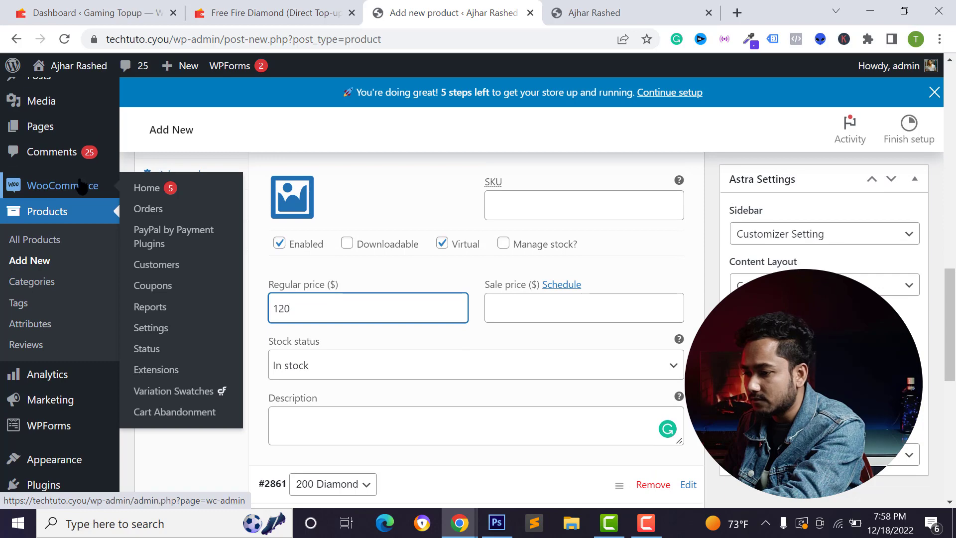
scroll(384, 358, "down", 3)
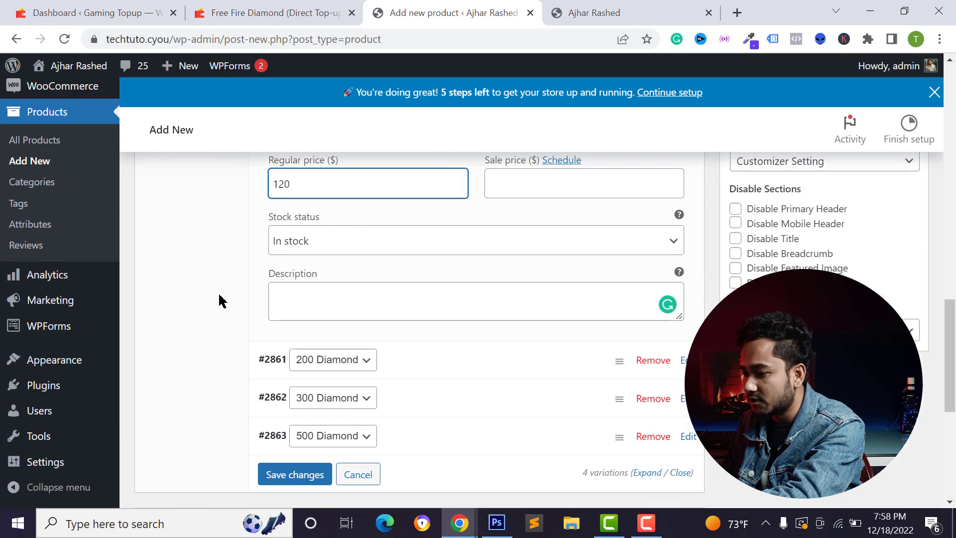
left_click(443, 370)
scroll(398, 349, "down", 2)
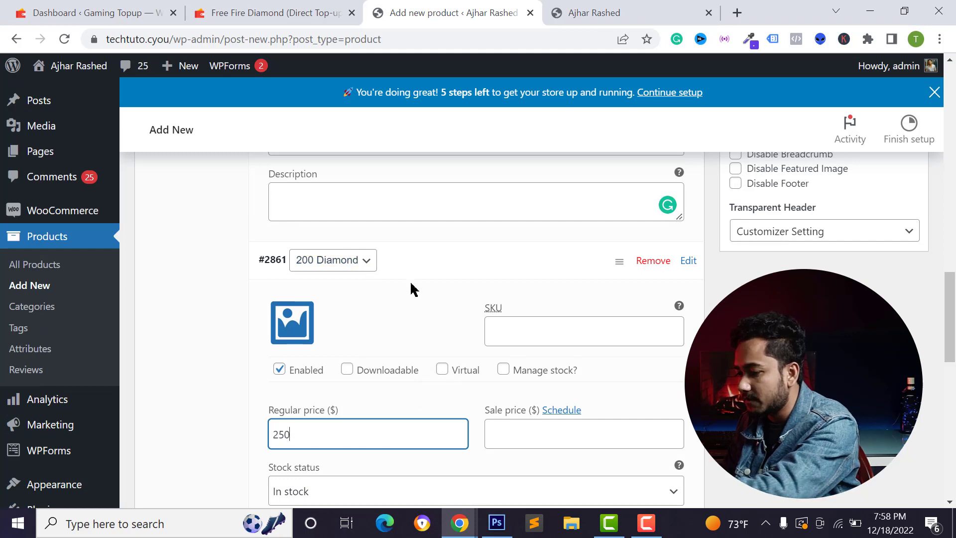
scroll(404, 309, "down", 7)
left_click(414, 334)
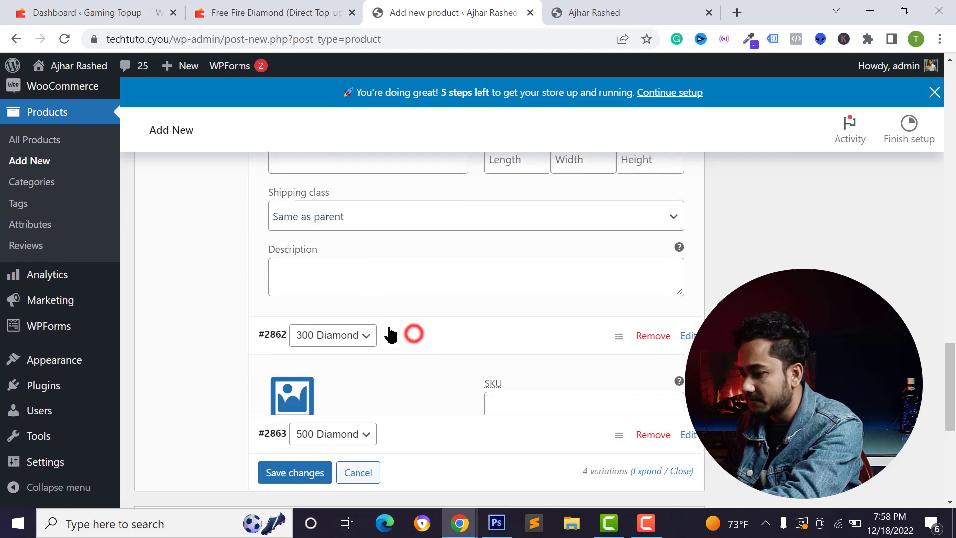
scroll(448, 279, "down", 2)
Step: Mark the 500, 300 and 200 Diamond variations as virtual
left_click(442, 245)
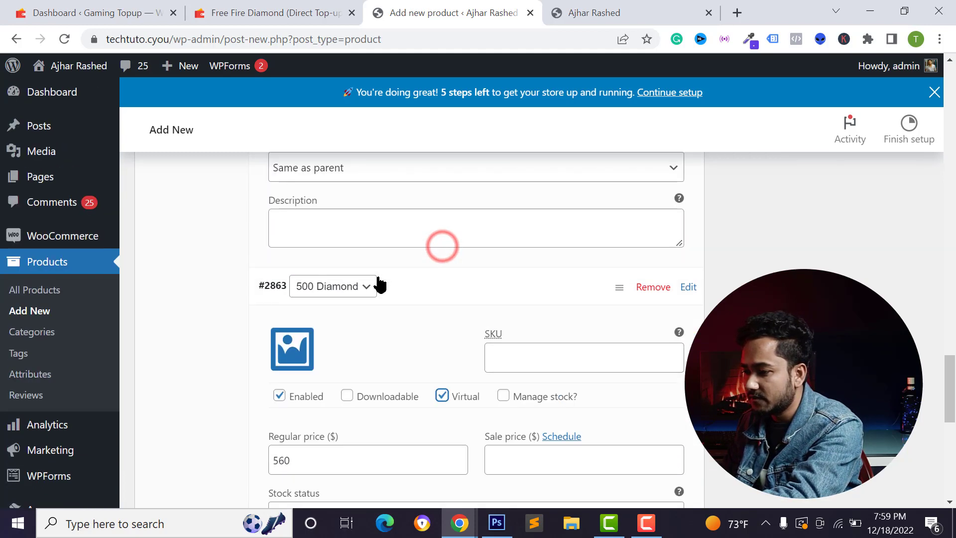
scroll(389, 281, "up", 8)
left_click(442, 321)
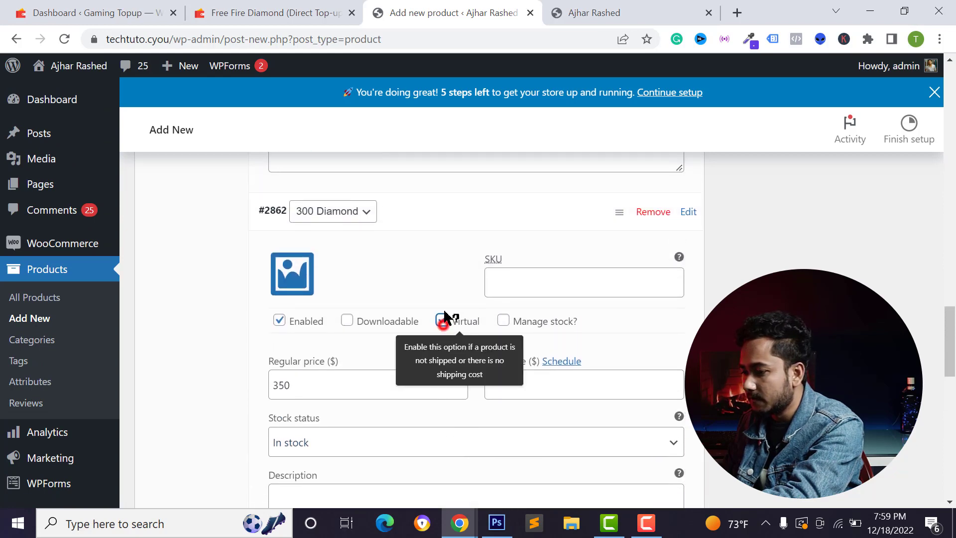
scroll(440, 318, "up", 8)
left_click(443, 246)
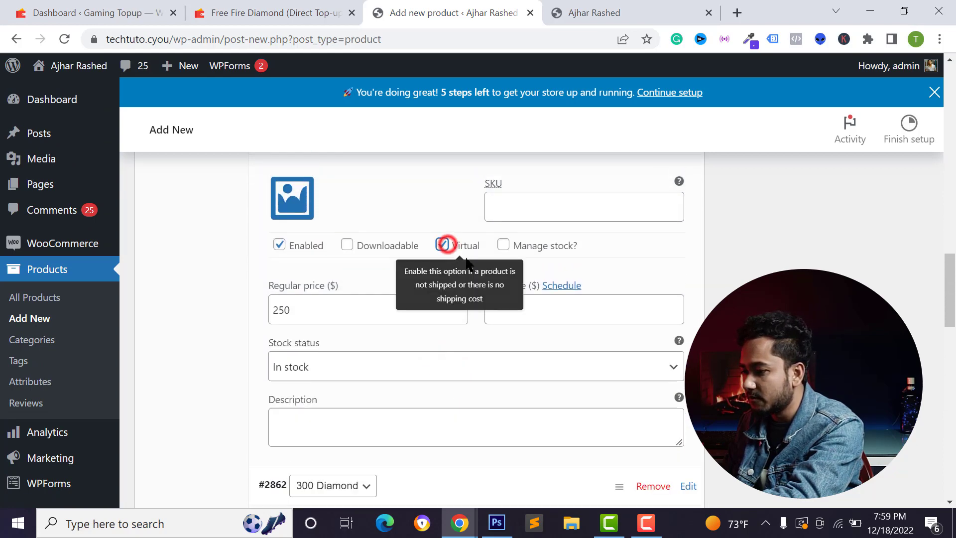
Step: Check the 100 Diamond variation's settings and save the changes to all variations
scroll(498, 274, "up", 6)
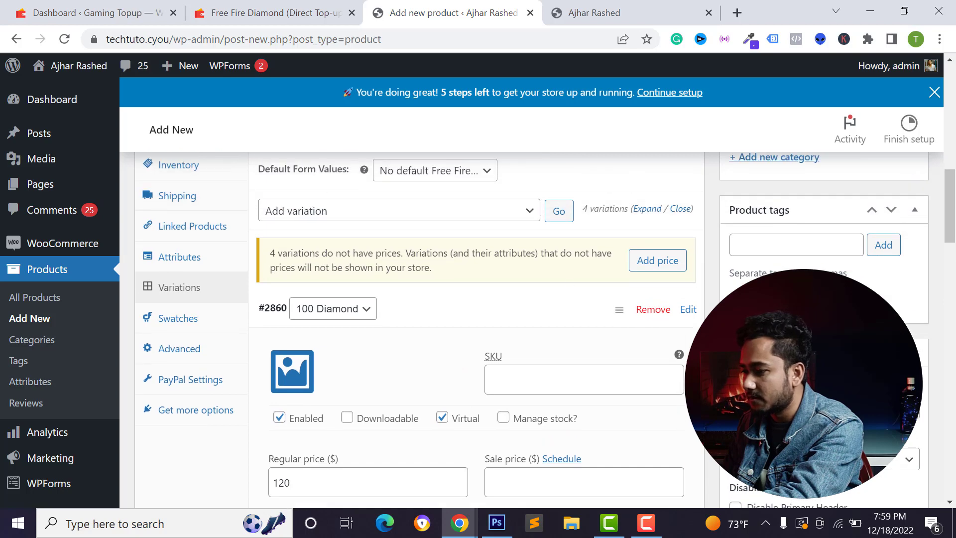
scroll(388, 272, "down", 20)
left_click(307, 294)
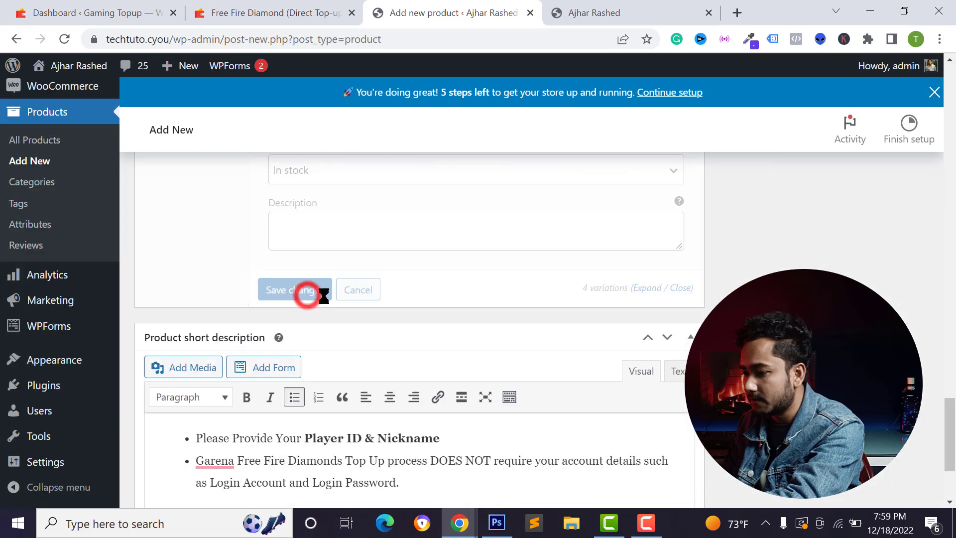
scroll(398, 296, "up", 8)
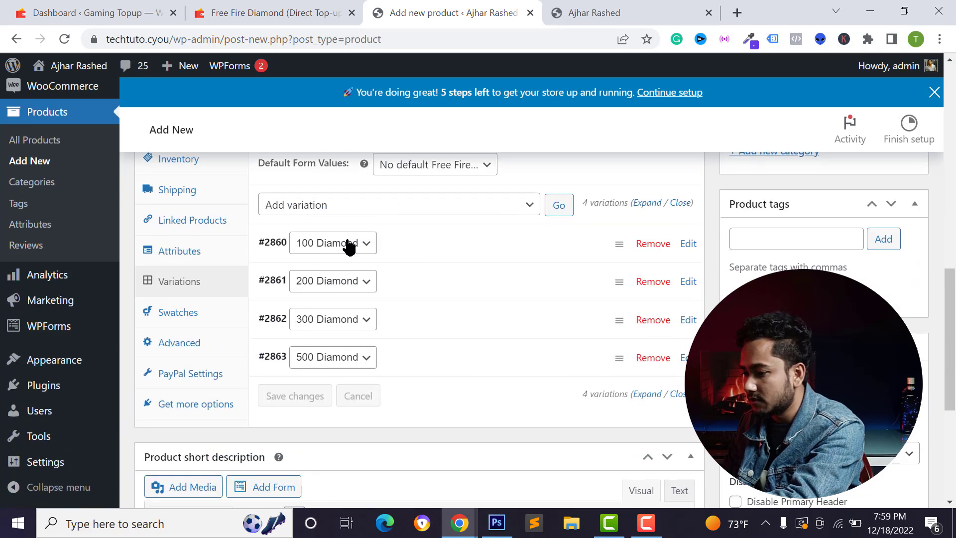
Step: Set unnamed.png from the media library as the product image
scroll(752, 283, "down", 4)
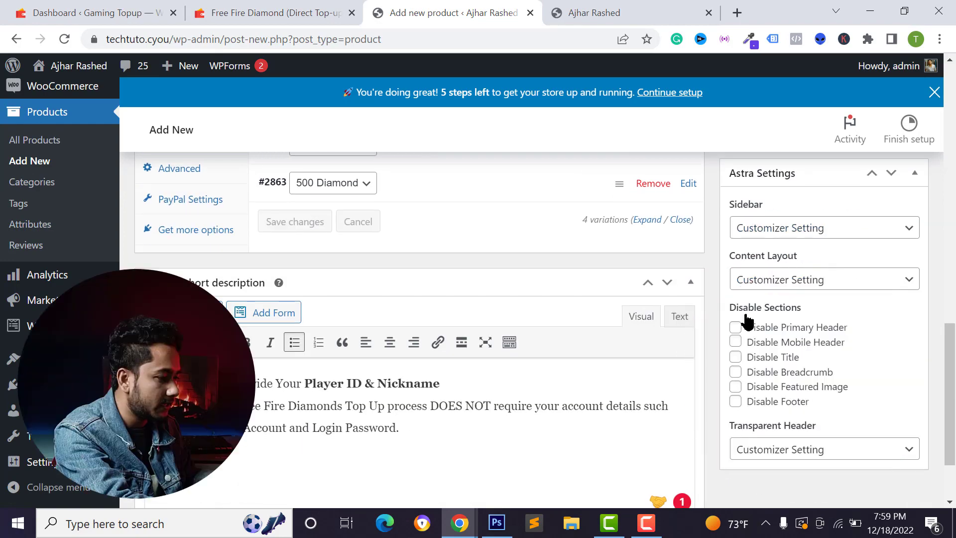
scroll(792, 348, "up", 2)
scroll(805, 323, "up", 10)
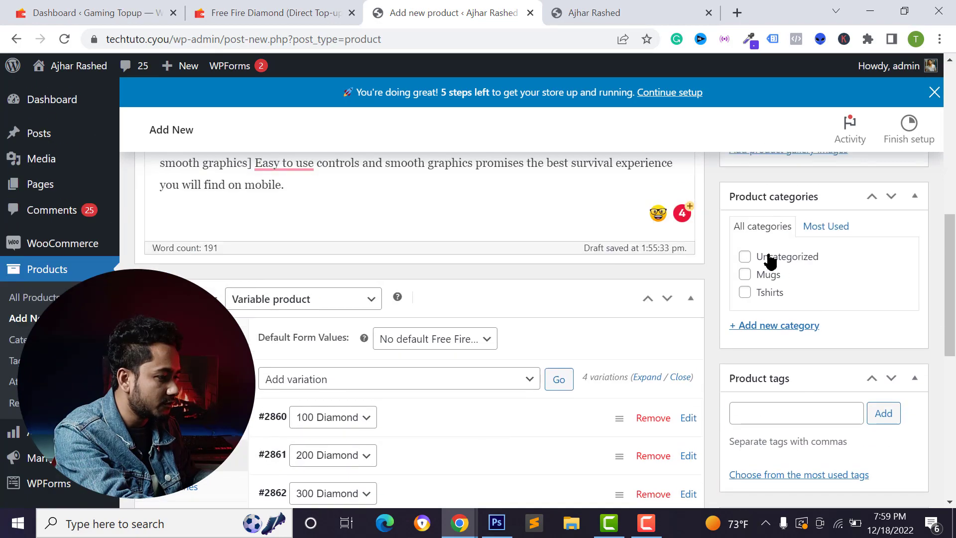
scroll(761, 259, "up", 1)
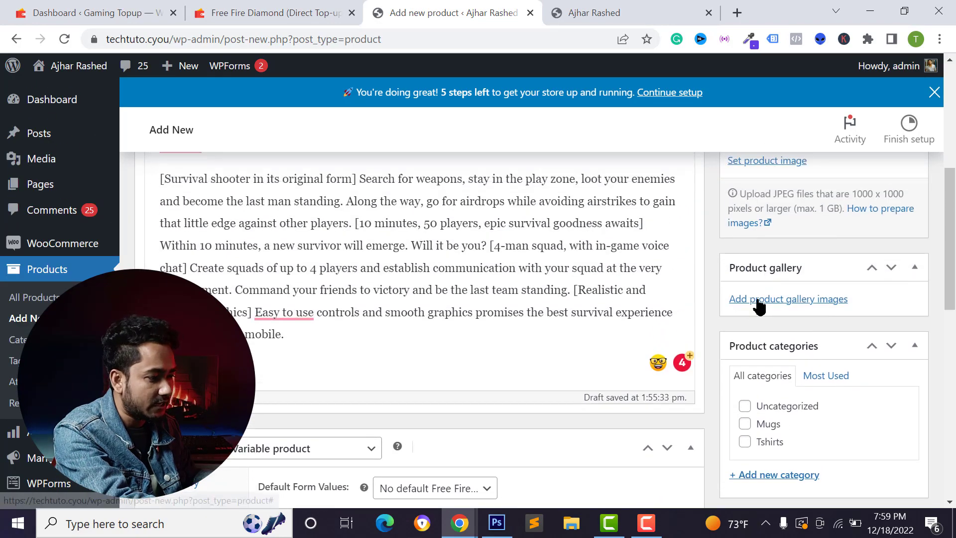
scroll(758, 306, "up", 2)
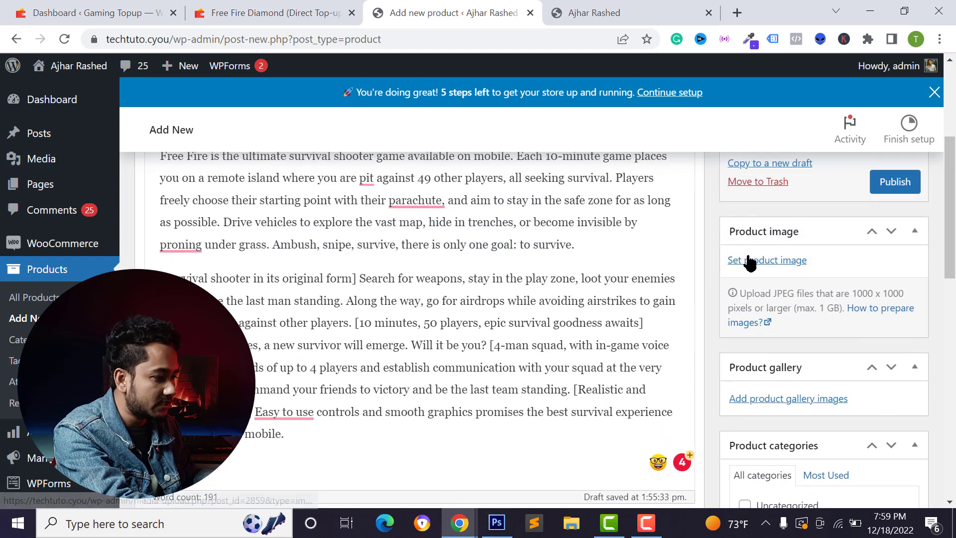
left_click(747, 261)
left_click(138, 125)
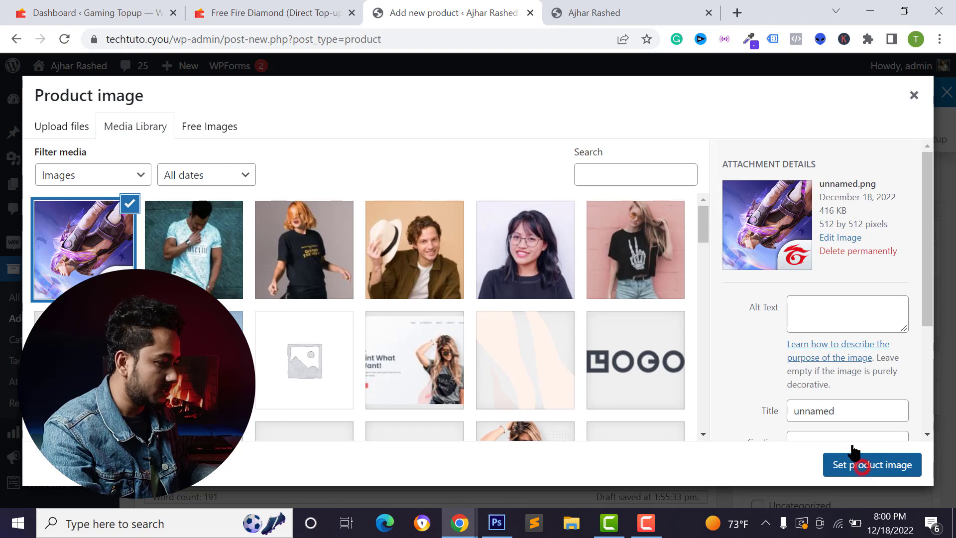
left_click(852, 447)
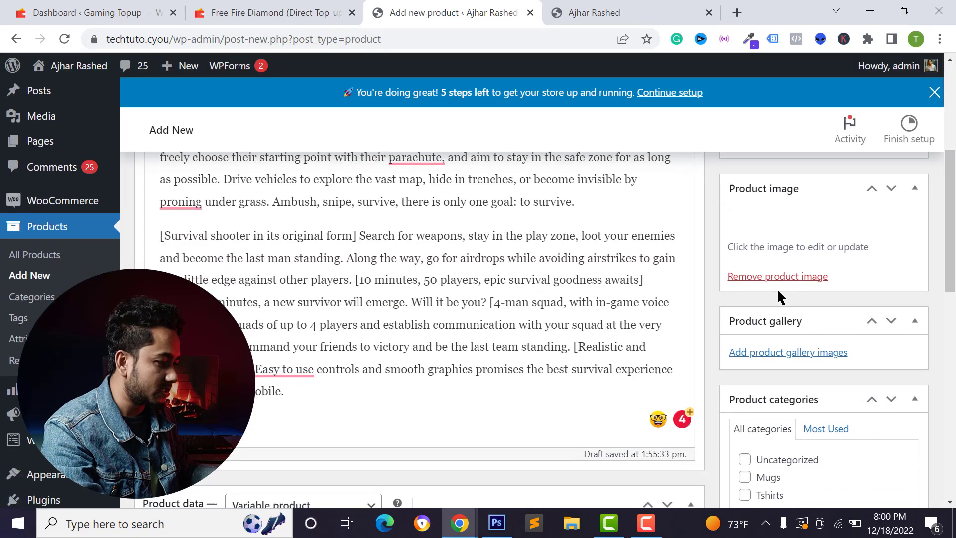
Step: Add a new product category named Free Fire without a parent category
scroll(777, 319, "down", 5)
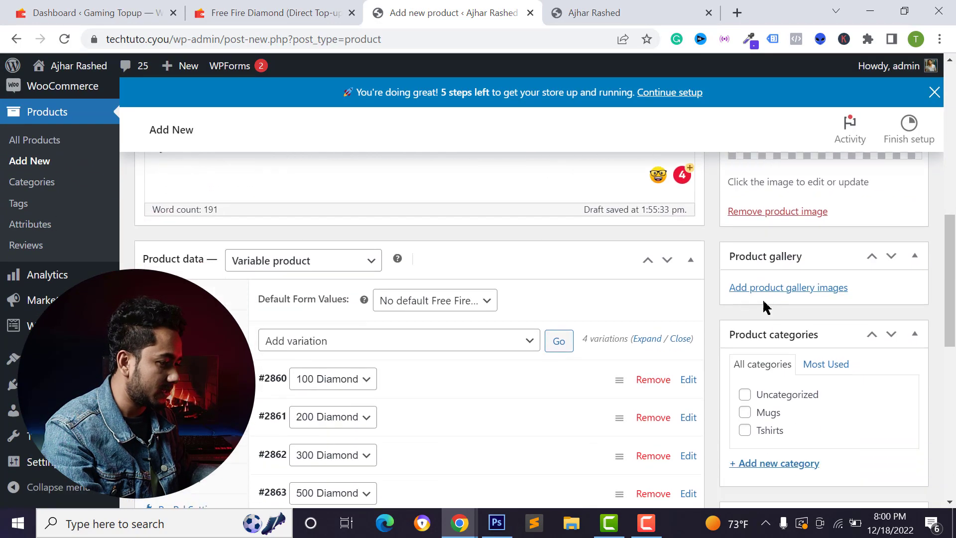
scroll(767, 308, "down", 2)
left_click(768, 378)
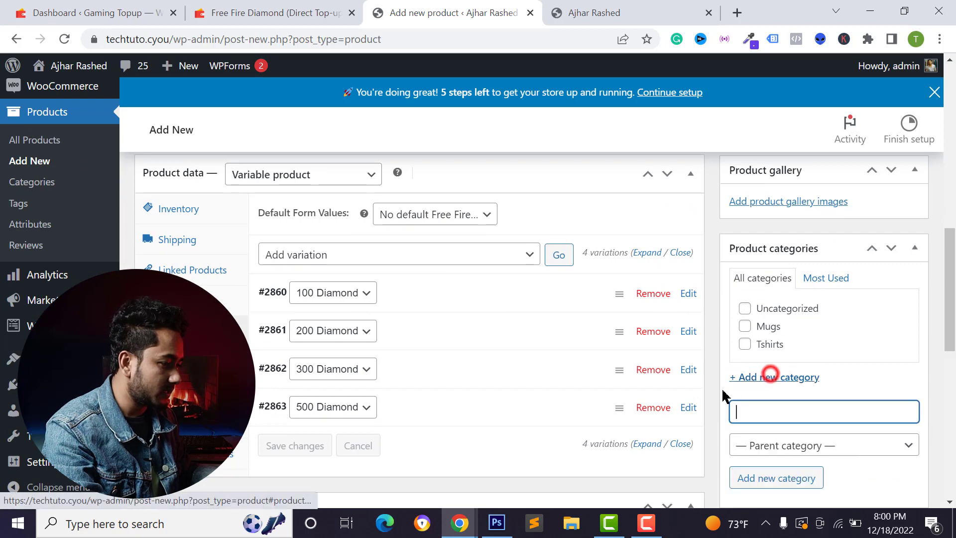
scroll(777, 372, "down", 2)
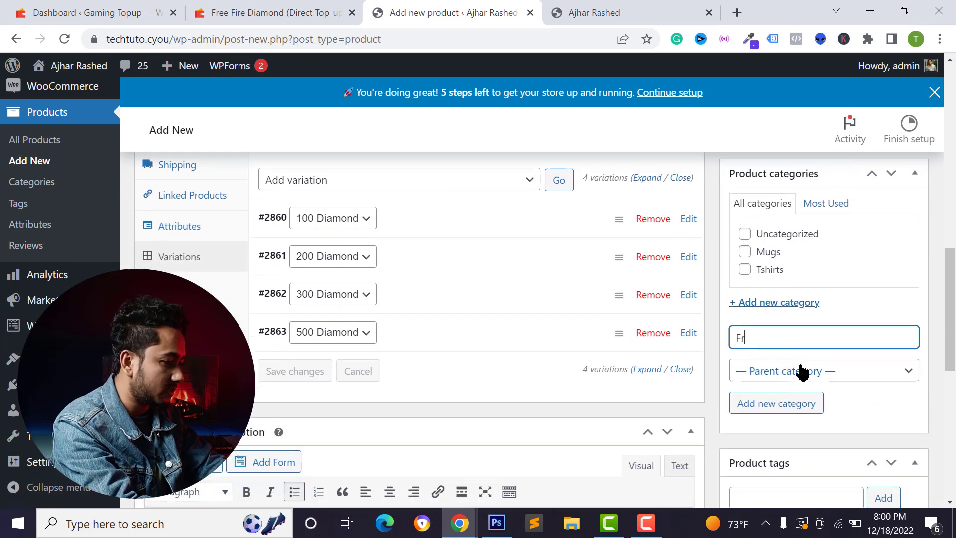
type("Free Fire")
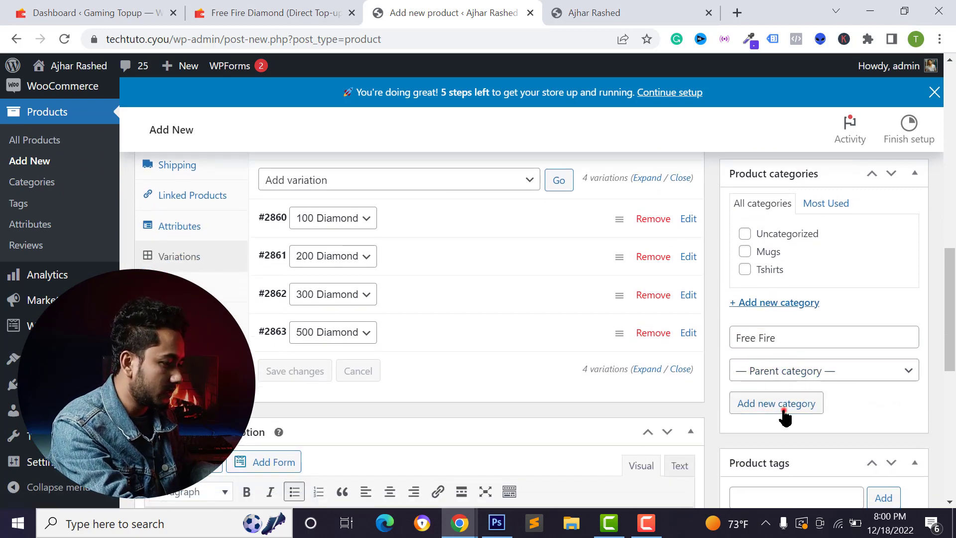
left_click(780, 404)
Step: Publish the Free Fire Diamond (Direct Top-up) product
scroll(767, 347, "down", 1)
scroll(786, 279, "down", 8)
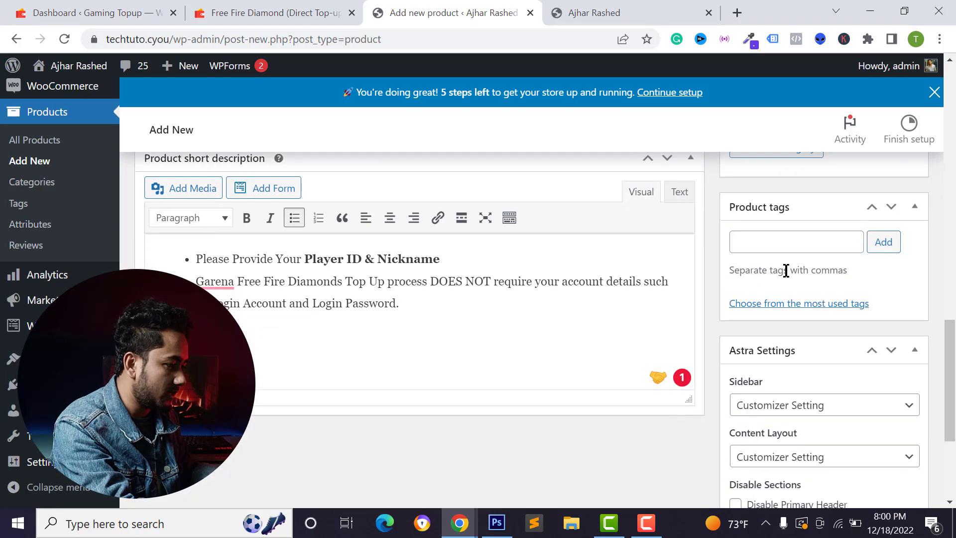
scroll(886, 314, "up", 4)
scroll(920, 343, "up", 8)
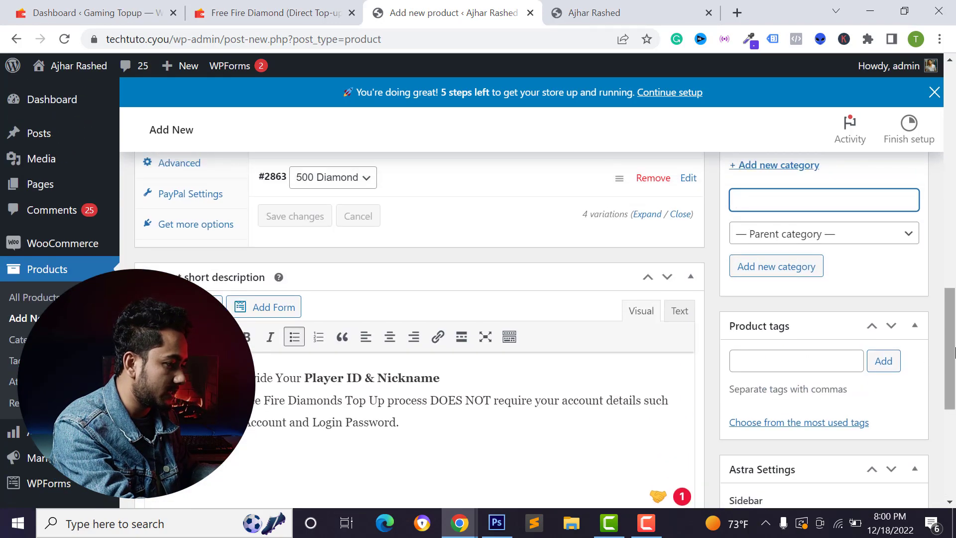
left_click(899, 372)
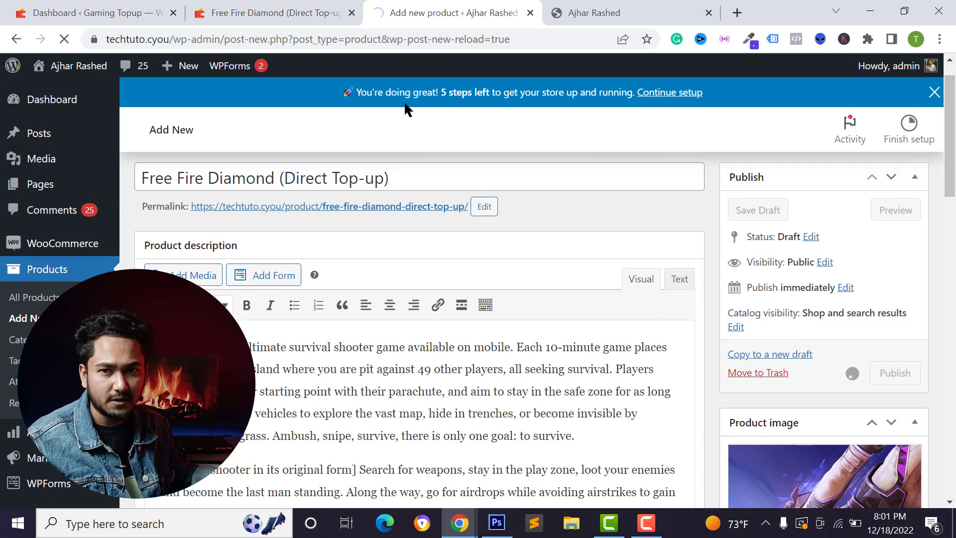
Step: Open the published product's page in a new browser tab and switch to it
right_click(274, 189)
left_click(316, 199)
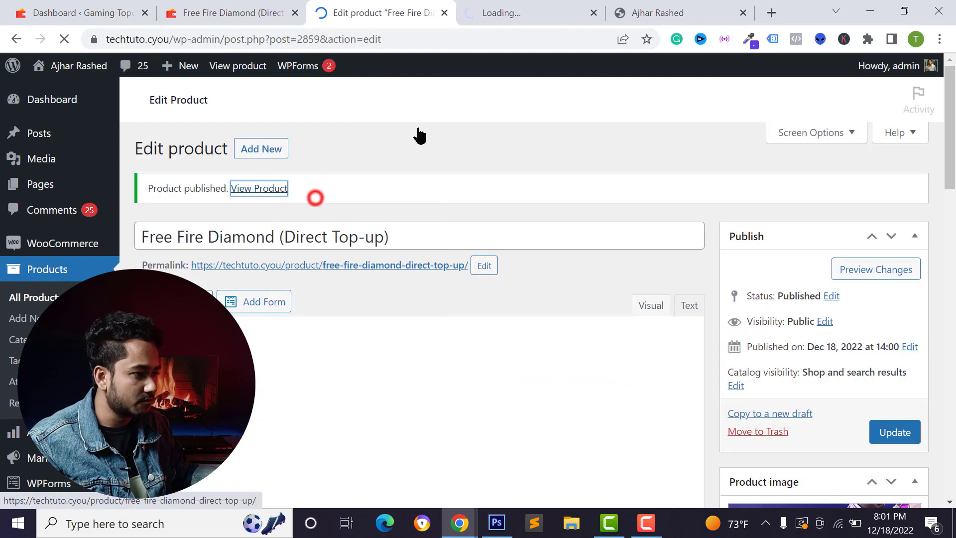
left_click(503, 7)
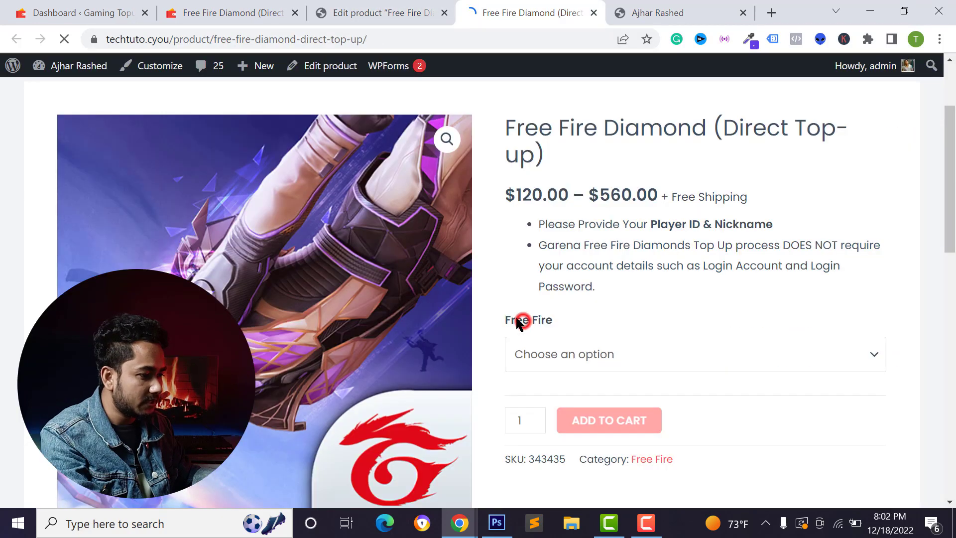
Step: Try the Free Fire options on the product page, including 200 Diamond and 500 Diamond, to check each price
scroll(576, 294, "down", 2)
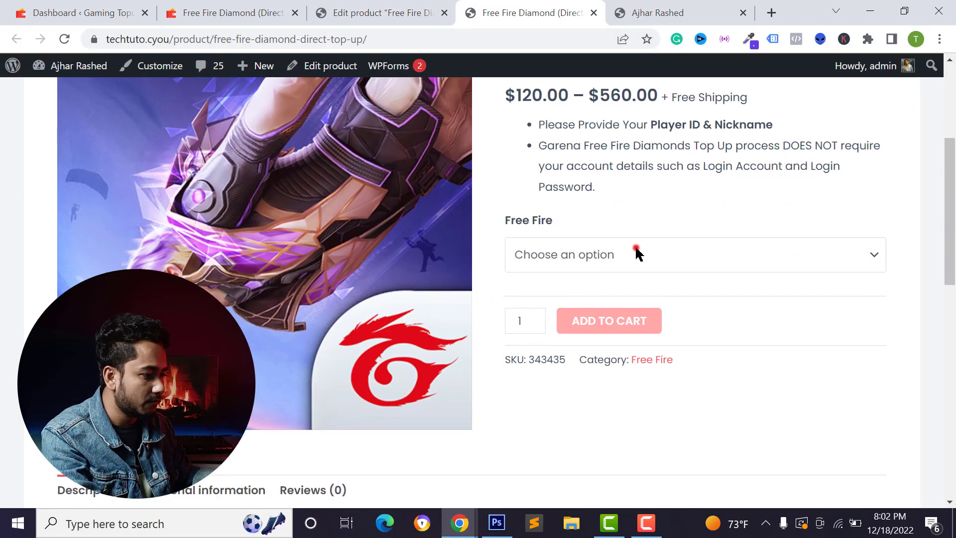
left_click(636, 252)
left_click(555, 298)
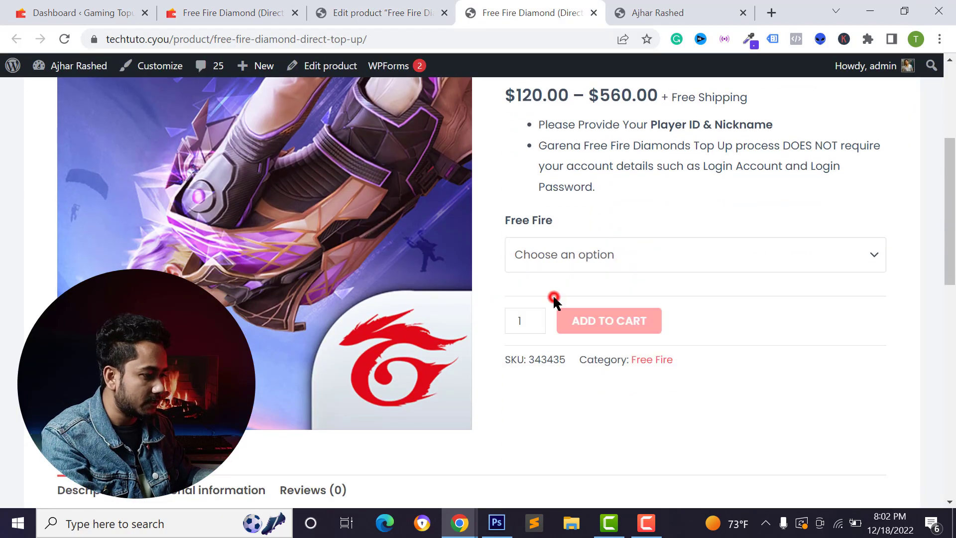
left_click(574, 265)
left_click(570, 321)
left_click(567, 252)
left_click(574, 336)
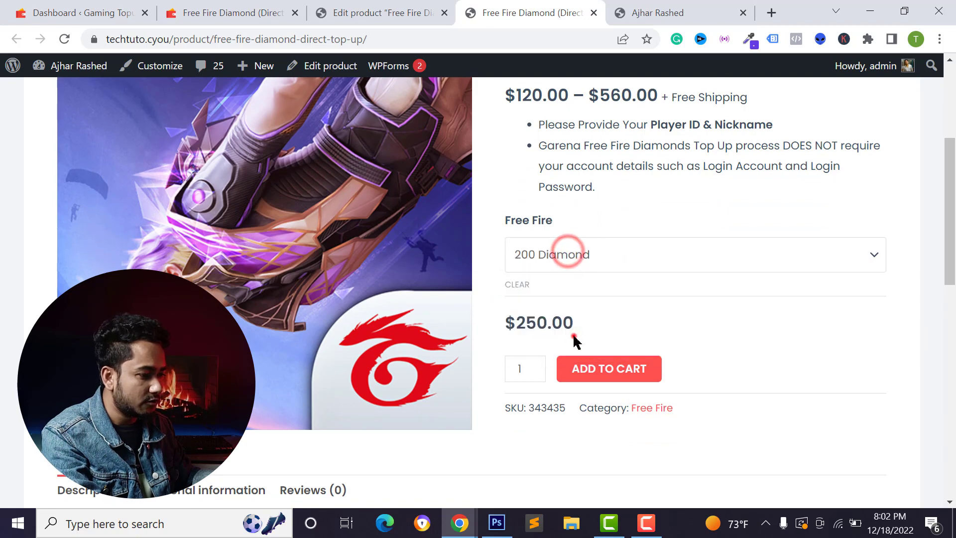
left_click(572, 263)
left_click(566, 299)
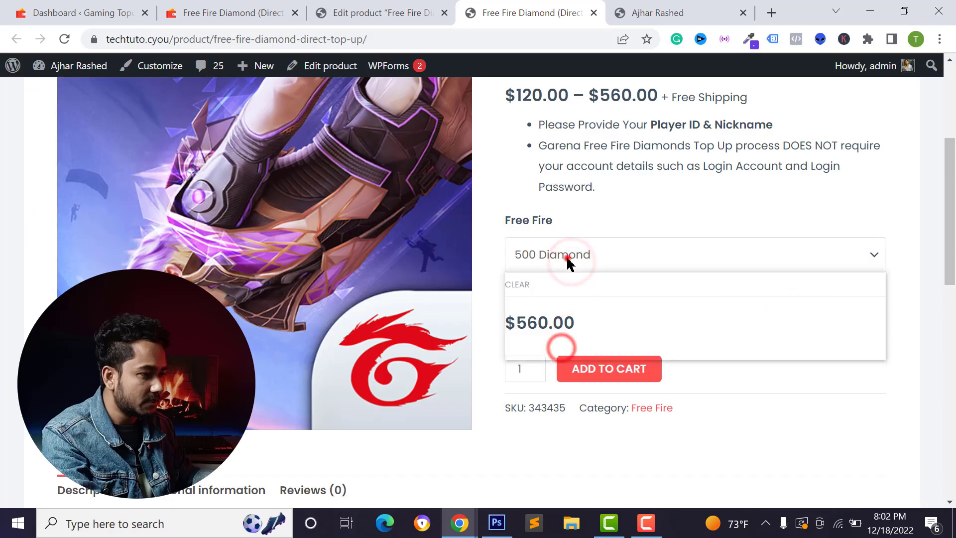
left_click(566, 255)
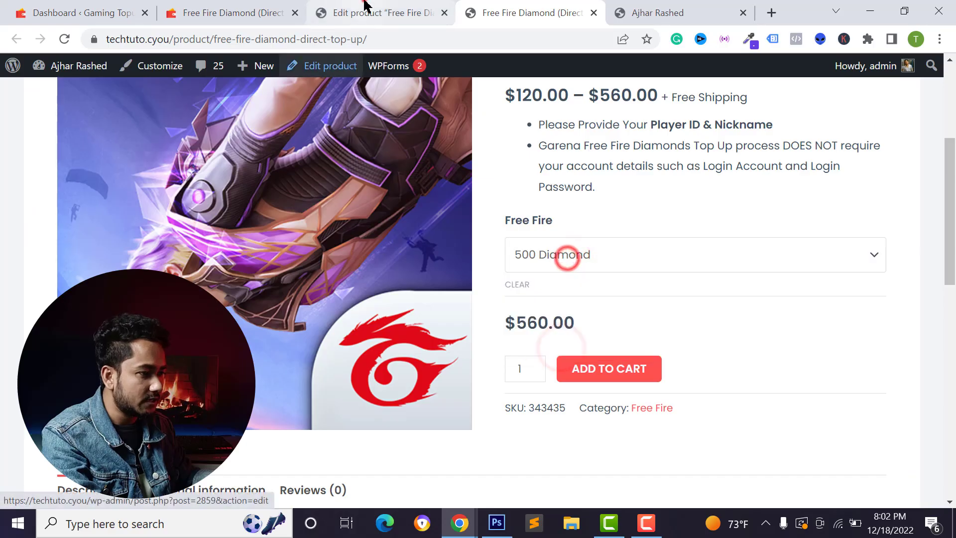
Step: Try the 50, 25 and 260 Diamond buttons on the demo product page for comparison, and return to the product editor
left_click(364, 2)
left_click(254, 3)
left_click(692, 230)
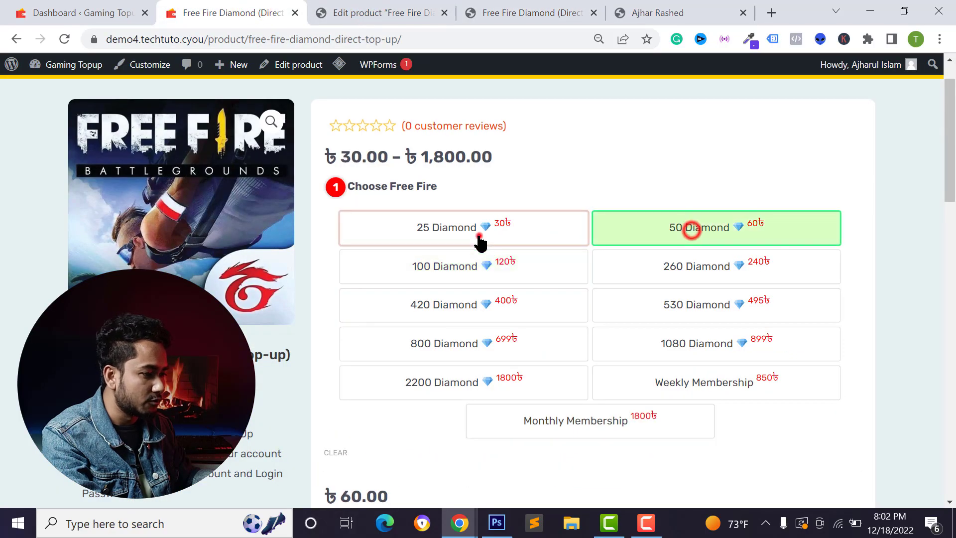
left_click(481, 239)
left_click(613, 257)
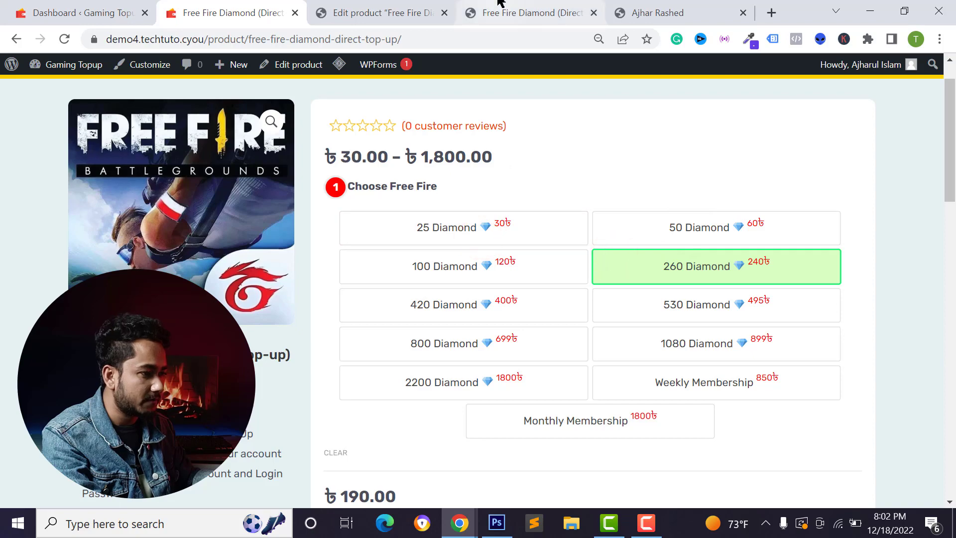
left_click(501, 3)
left_click(411, 5)
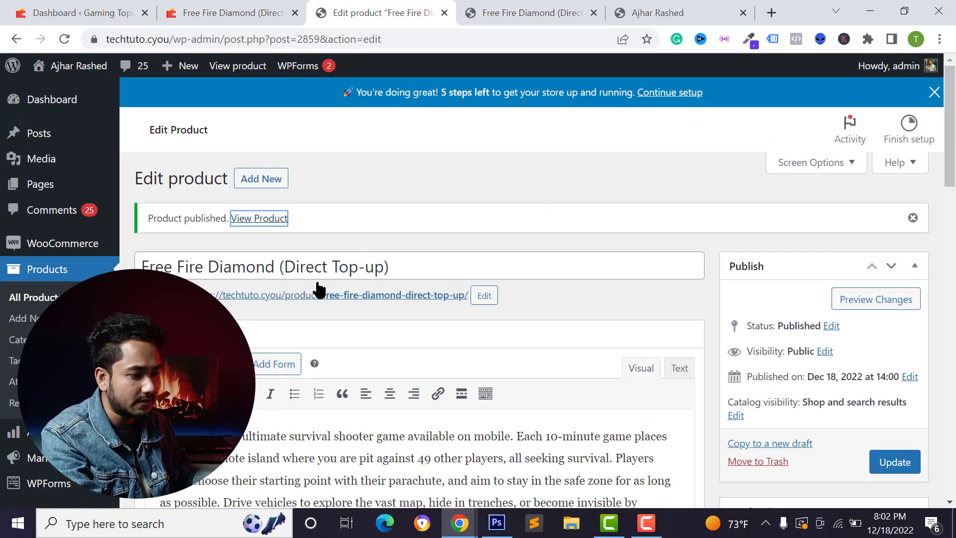
Step: Load wpmethods.com/variation in the store's homepage tab to open the article How To Design Woocommerce Product Variation Swatches
left_click(498, 6)
left_click(379, 14)
left_click(678, 6)
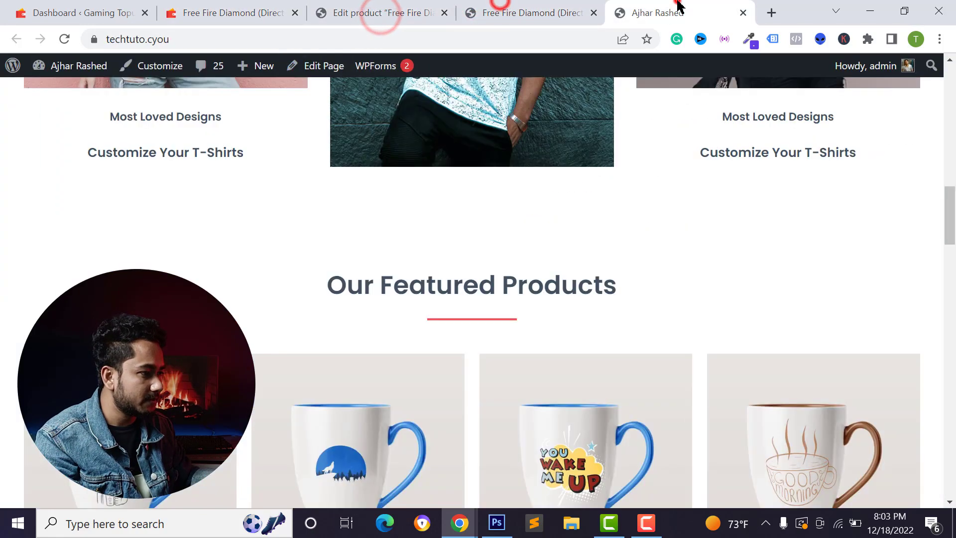
left_click(489, 38)
type("wpmethods.oc")
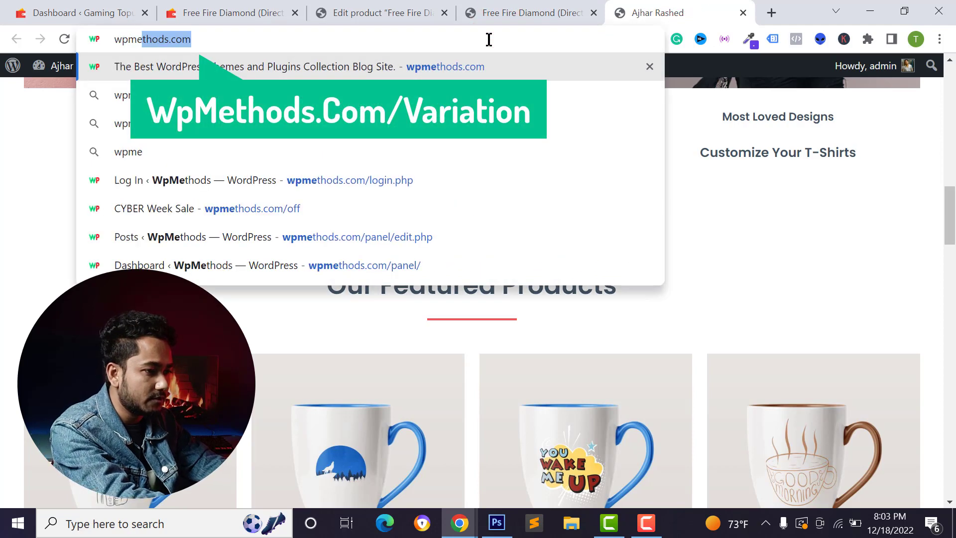
key("BackSpace")
key("BackSpace")
type("com/varit")
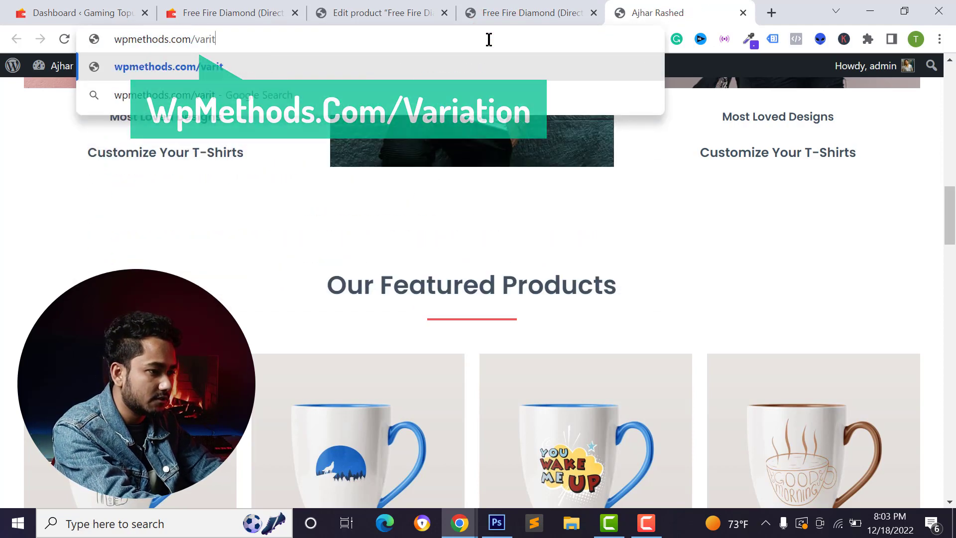
left_click(193, 68)
Step: Open the Product Variation Swatches for Woocommerce link from the article's Important Links in a new tab and download the plugin
scroll(286, 261, "down", 7)
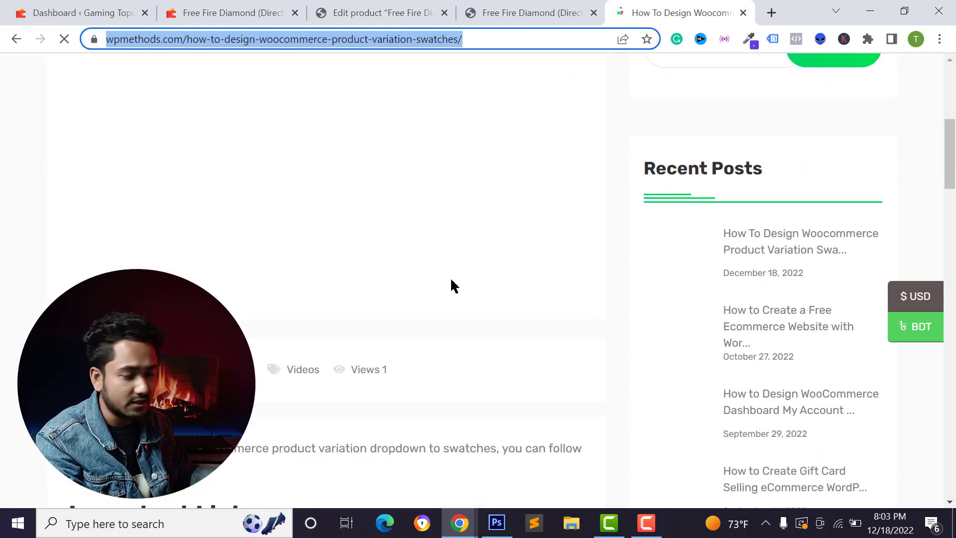
scroll(410, 267, "down", 4)
scroll(367, 288, "down", 3)
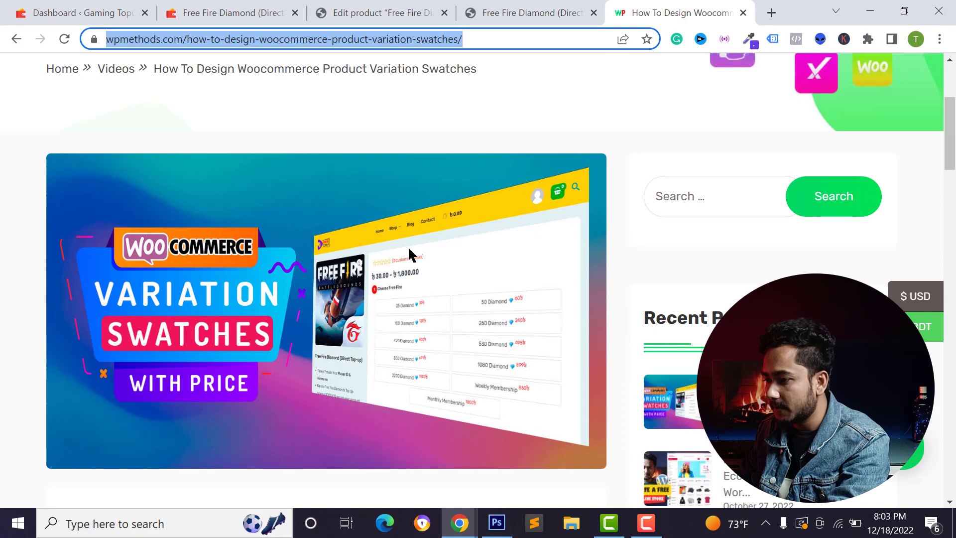
scroll(412, 252, "down", 5)
scroll(406, 242, "down", 5)
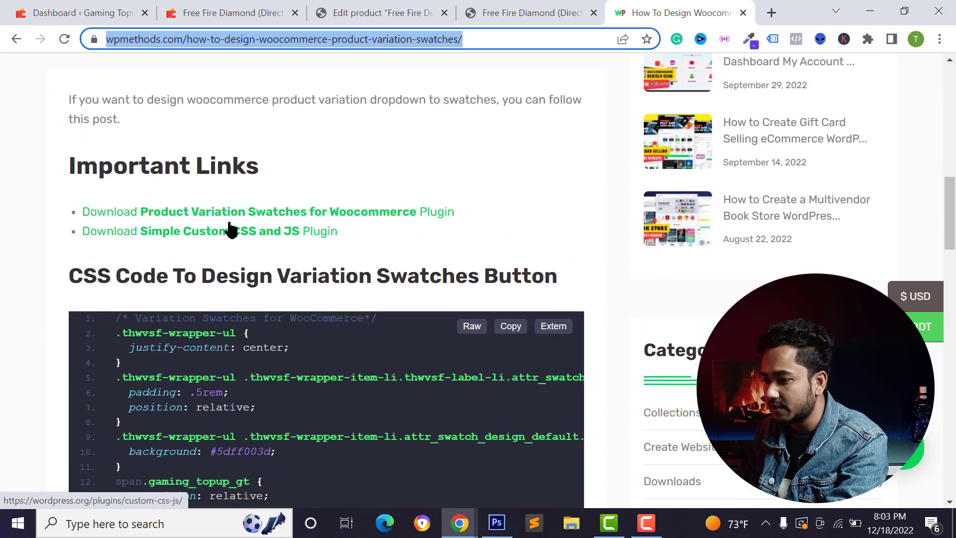
scroll(159, 169, "up", 3)
left_click(75, 214)
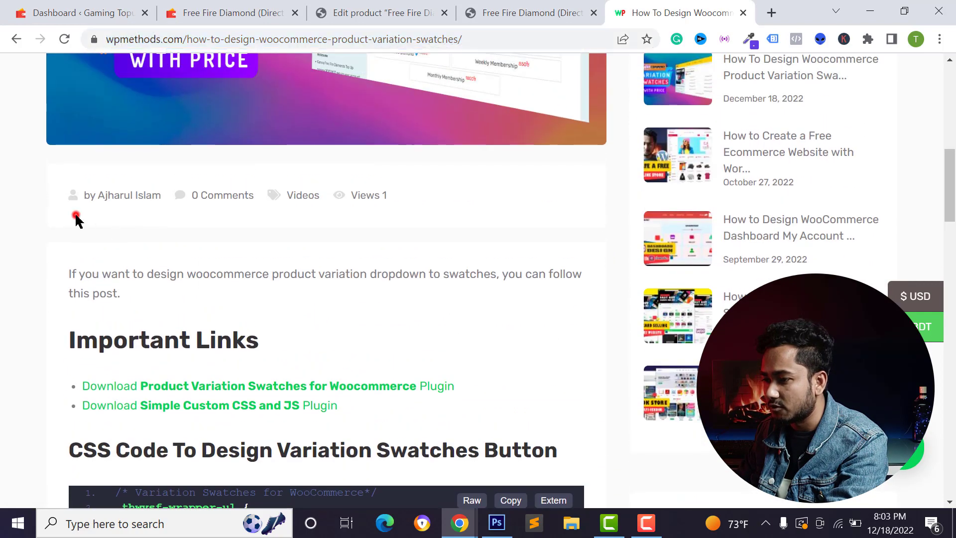
scroll(136, 249, "down", 2)
right_click(229, 314)
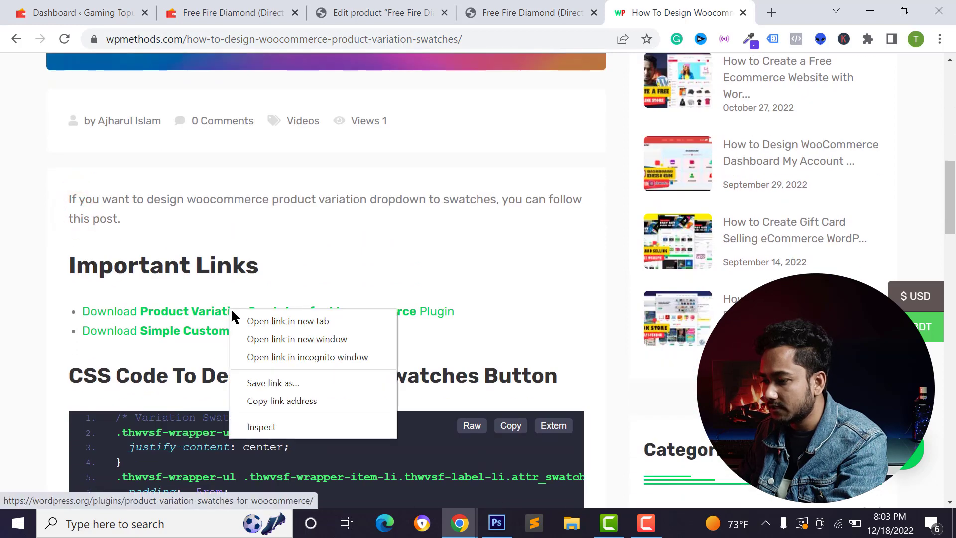
left_click(215, 320)
left_click(216, 314)
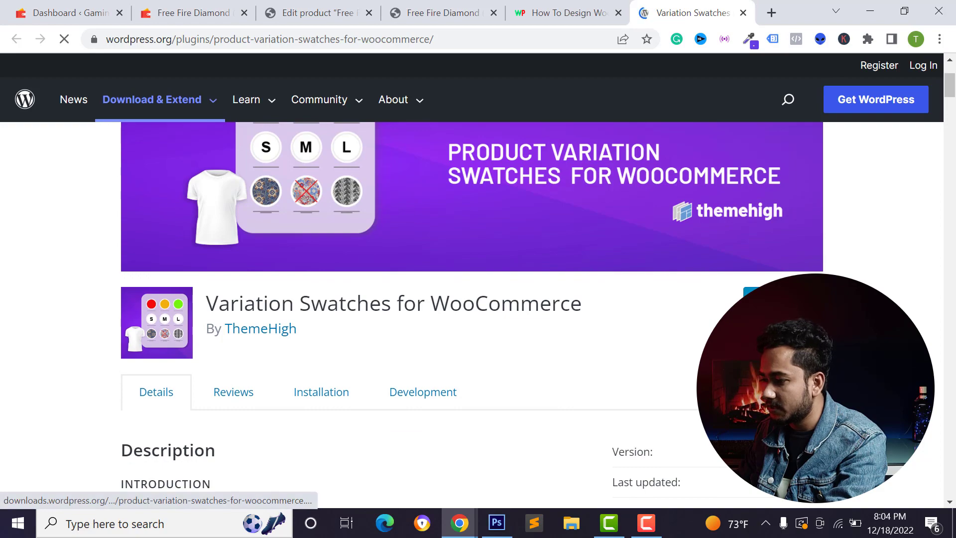
left_click(777, 301)
Step: Return to the article and open its Simple Custom CSS and JS plugin link in a new tab
left_click(580, 8)
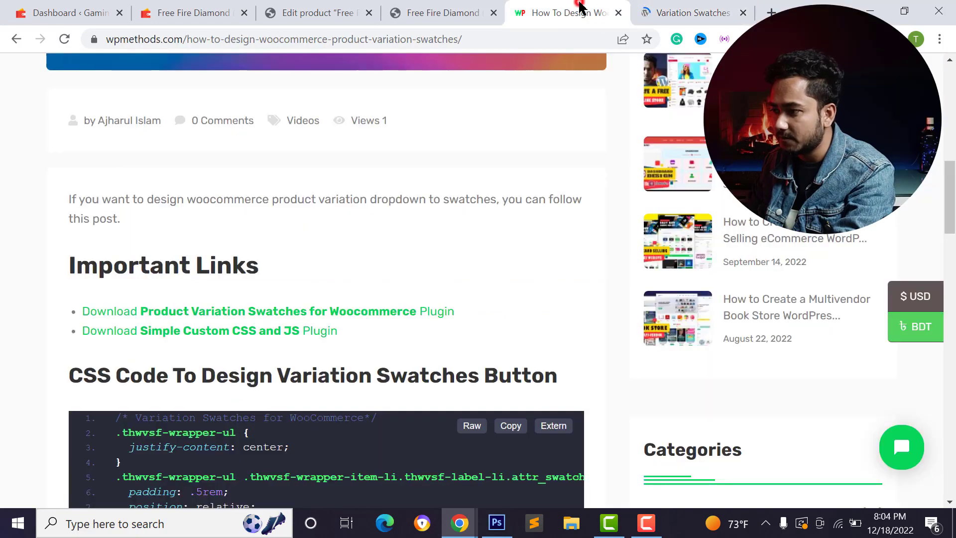
scroll(309, 316, "down", 8)
scroll(313, 264, "up", 6)
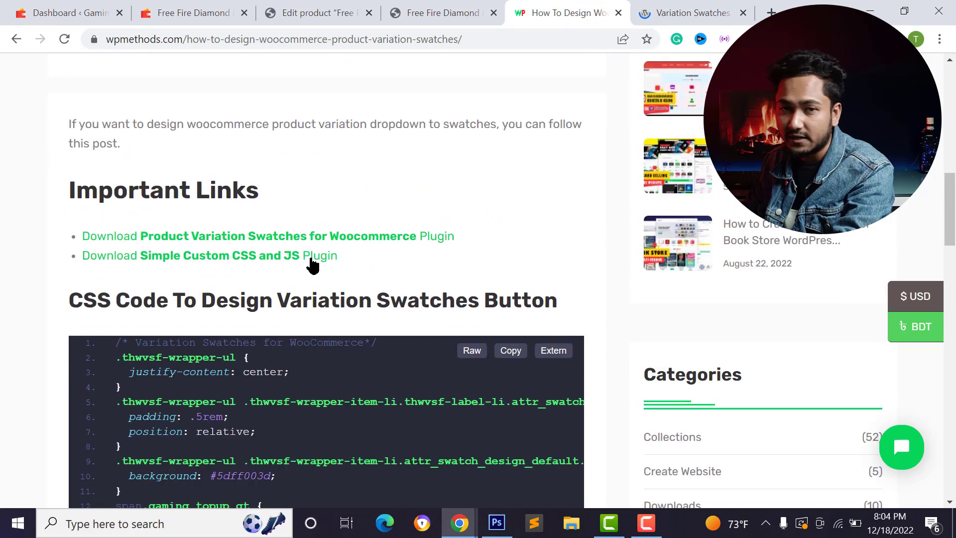
left_click(663, 8)
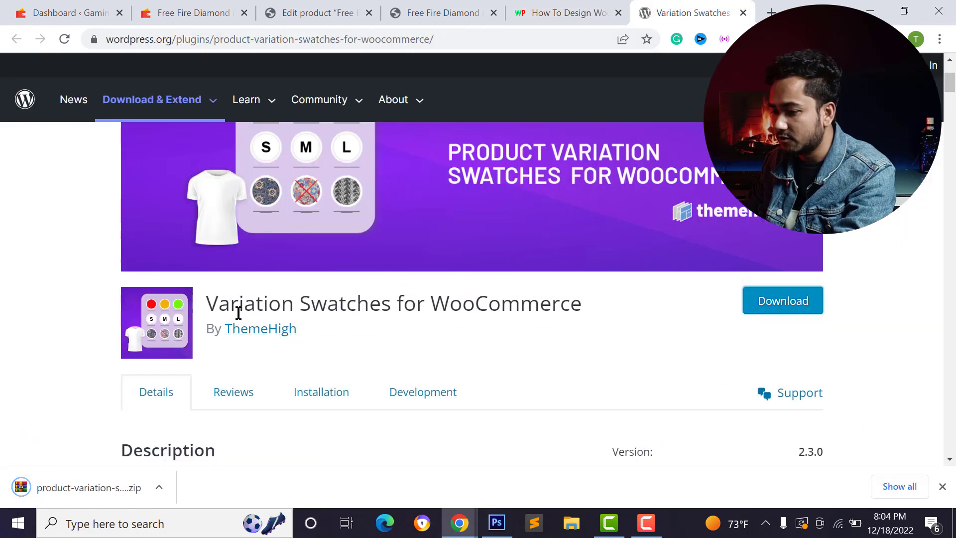
key("ctrl+shift+Tab")
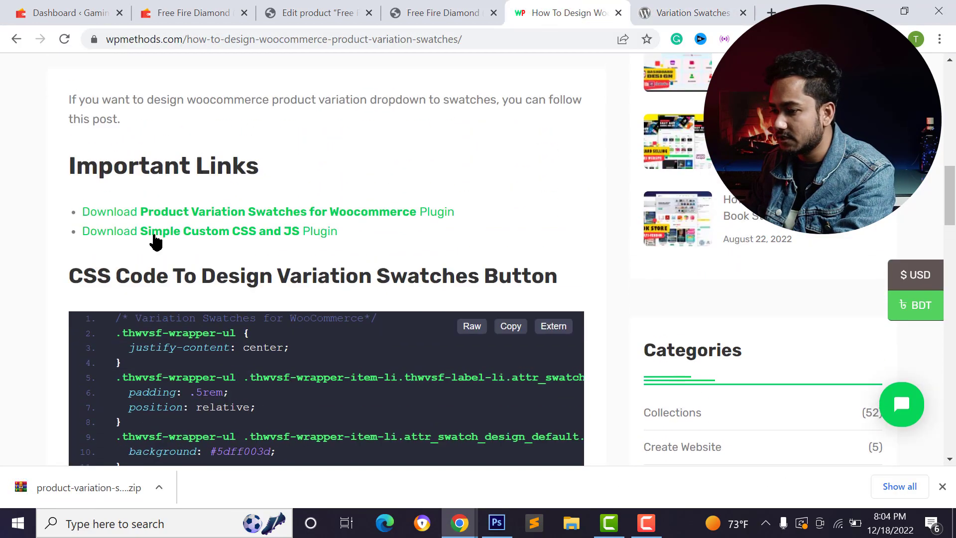
left_click(154, 232)
left_click(492, 7)
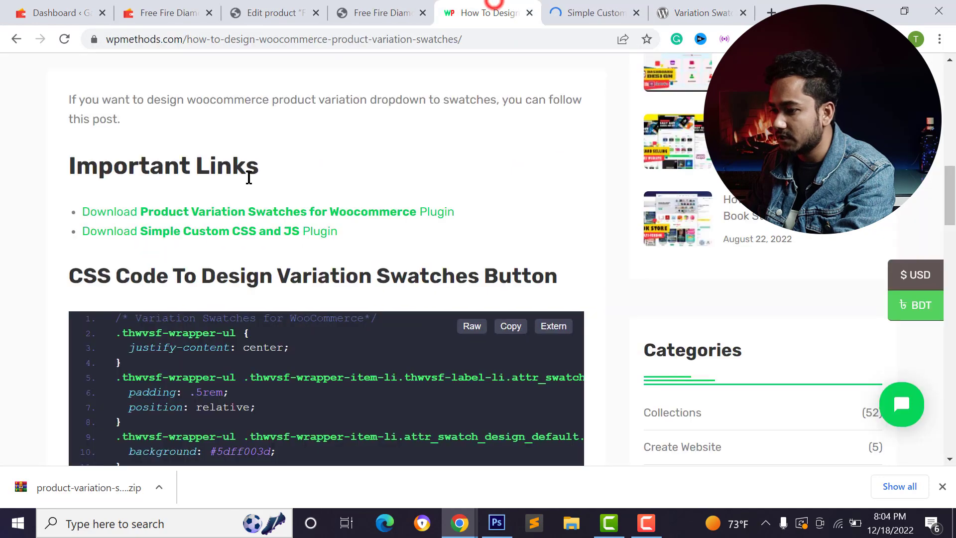
scroll(249, 256, "down", 10)
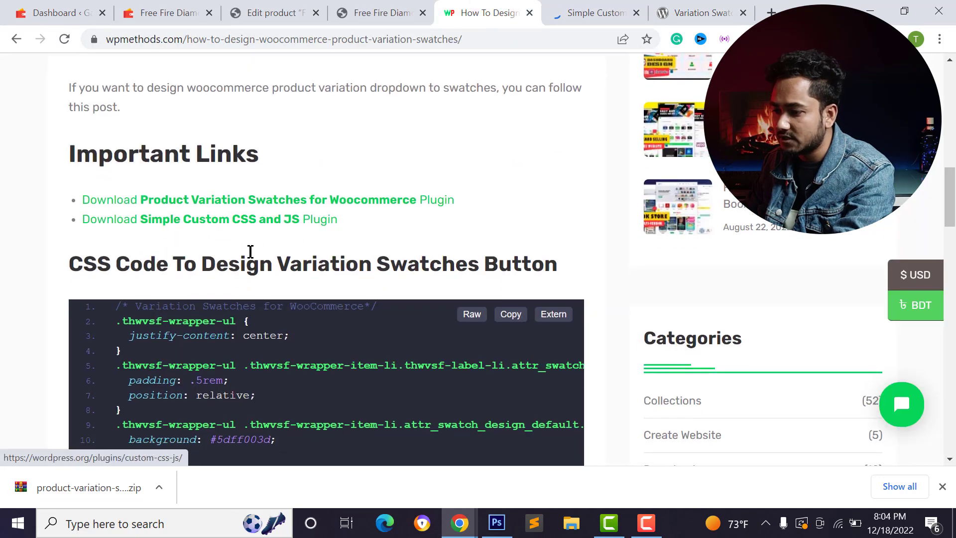
scroll(219, 319, "up", 10)
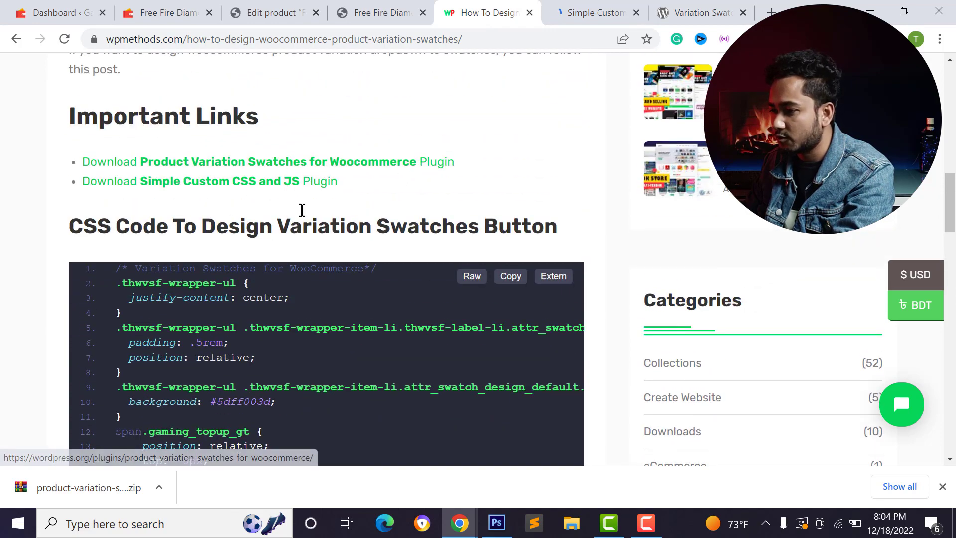
Step: Return to the product editor and open the WordPress page for adding new plugins in a new tab
left_click(350, 6)
left_click(278, 9)
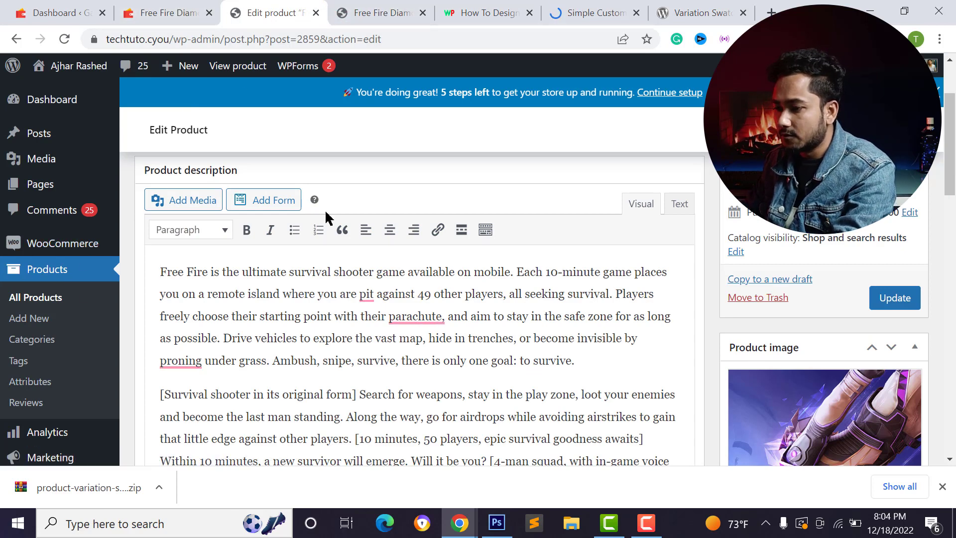
scroll(44, 298, "down", 3)
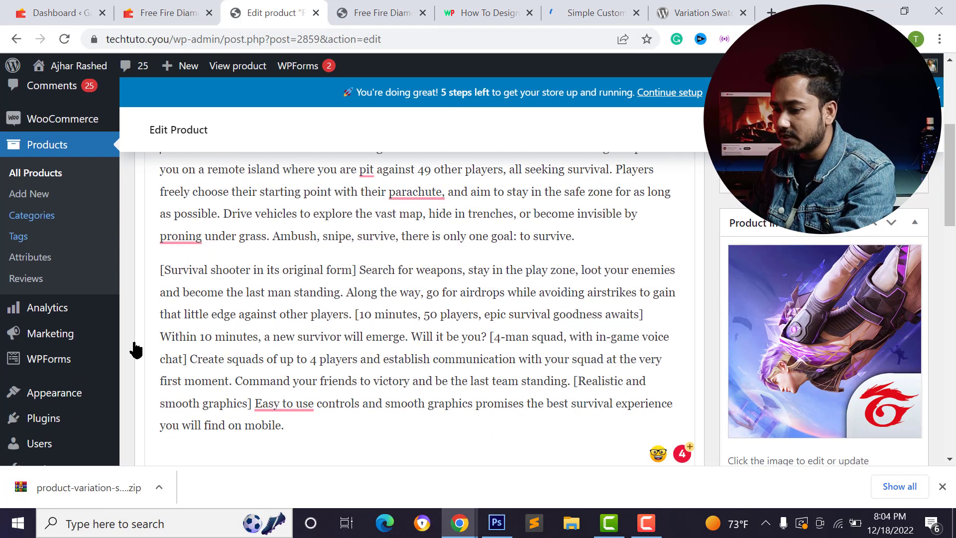
scroll(64, 241, "down", 3)
mouse_move(42, 309)
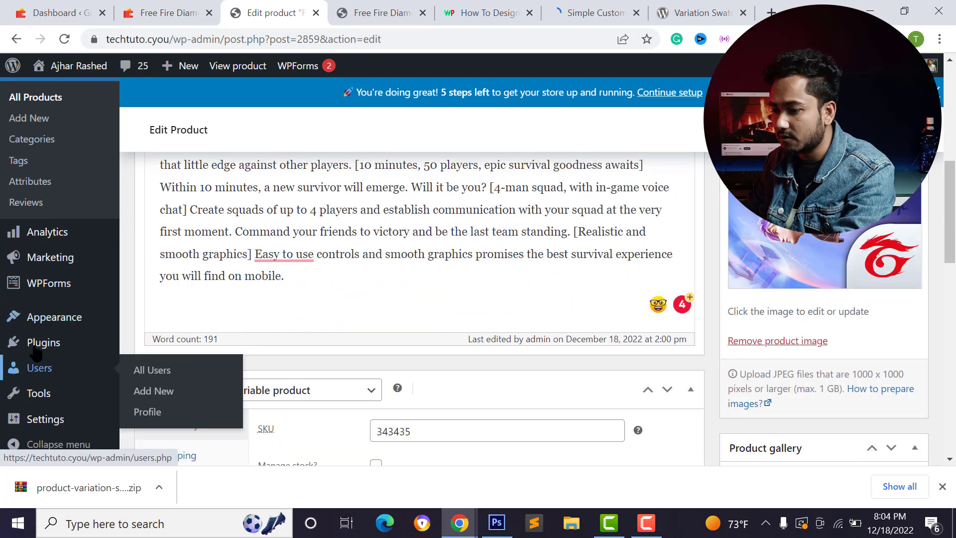
mouse_move(34, 345)
right_click(151, 371)
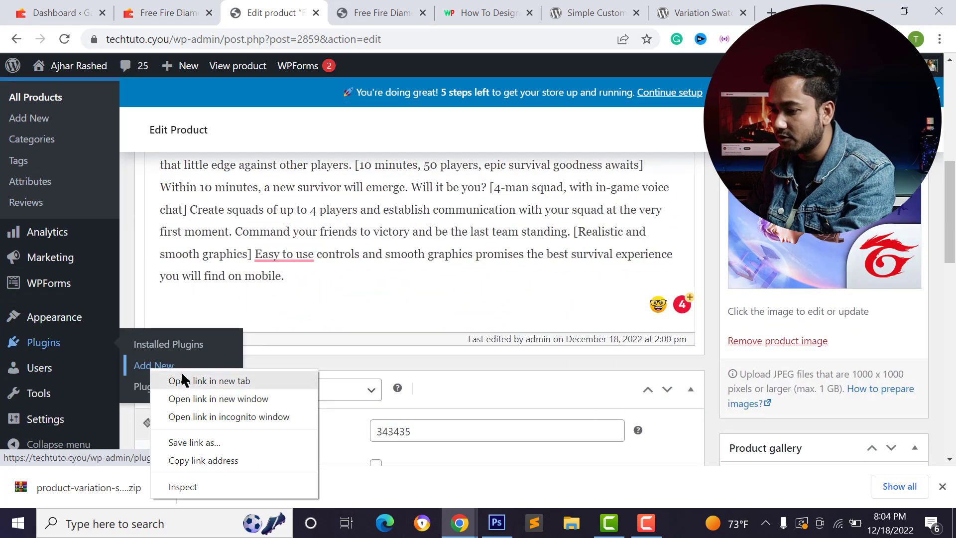
left_click(181, 377)
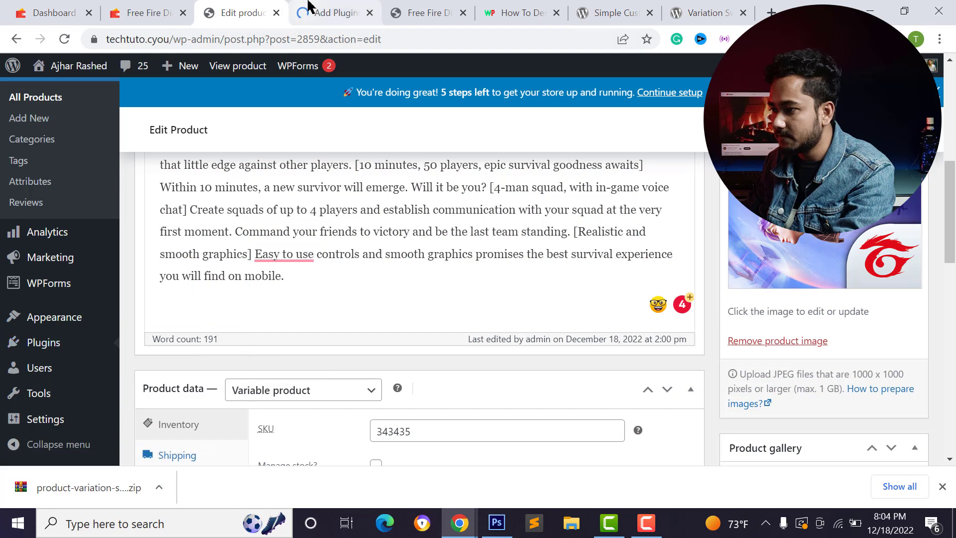
Step: Download the Simple Custom CSS and JS plugin from its wordpress.org page and dismiss the browser's downloads bar
left_click(614, 13)
scroll(461, 372, "down", 3)
left_click(756, 313)
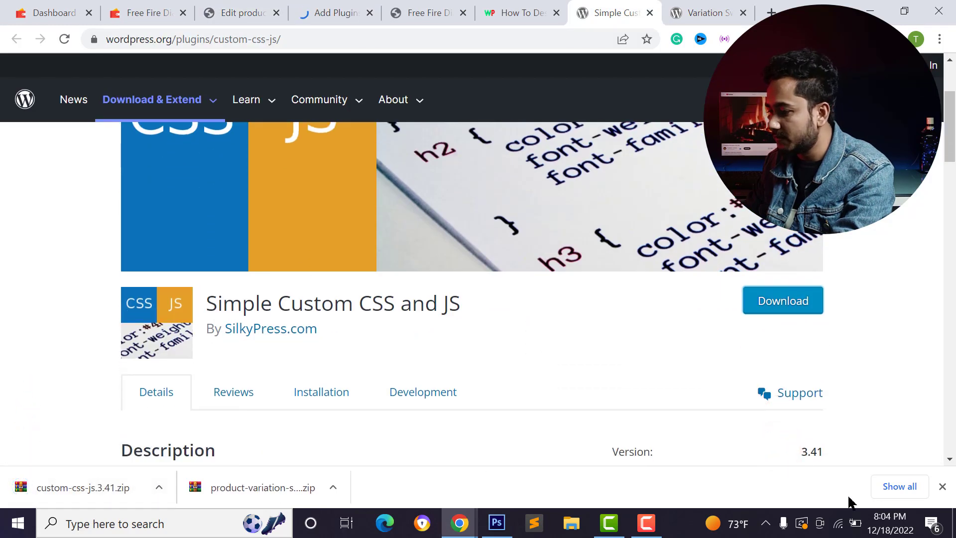
left_click(943, 486)
Step: Upload product-variation-swatches-for-woocommerce.zip from Downloads as a new plugin, install it and activate it
left_click(343, 12)
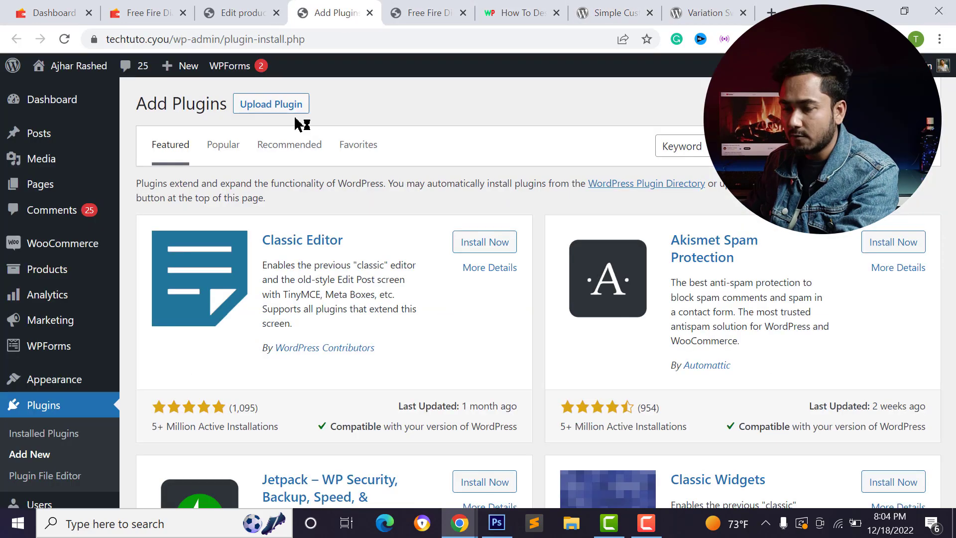
left_click(267, 104)
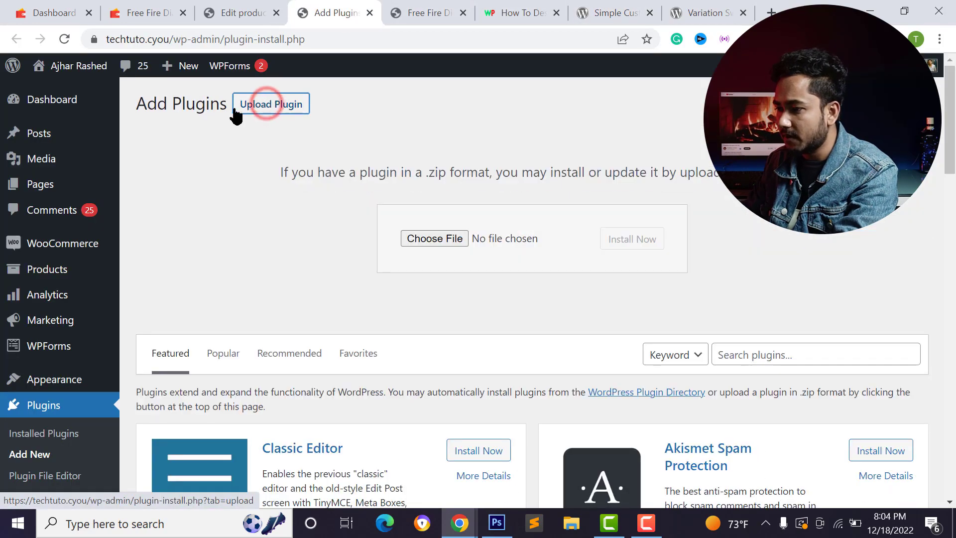
scroll(31, 291, "down", 3)
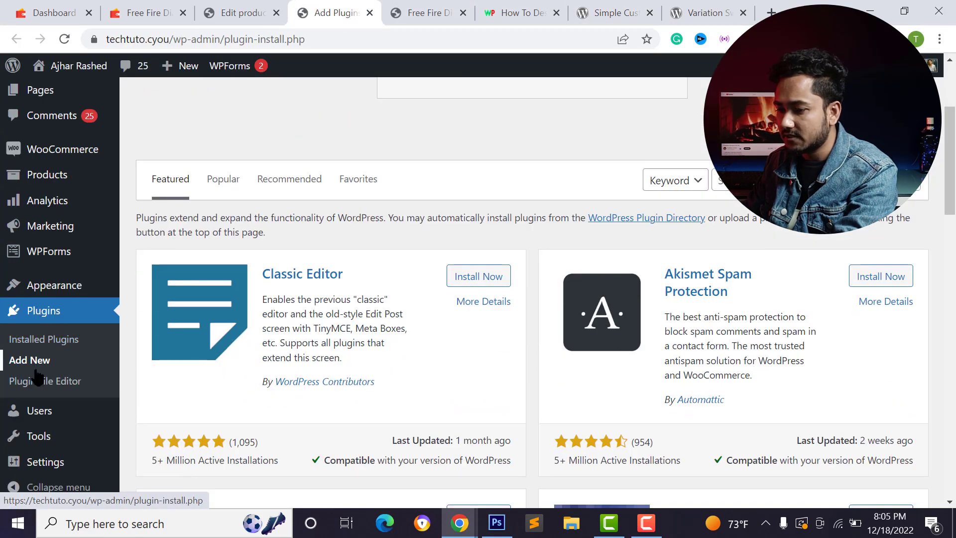
scroll(390, 305, "up", 3)
left_click(434, 239)
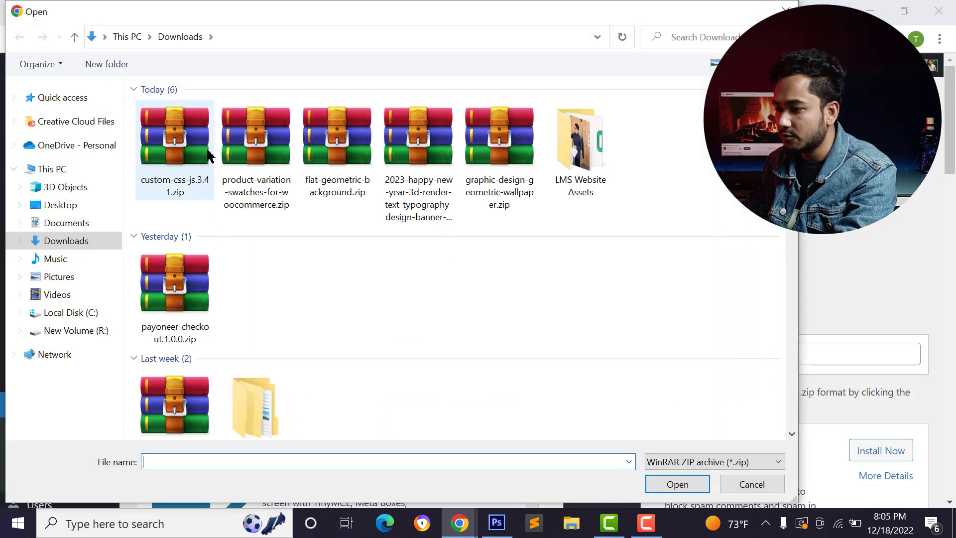
left_click(208, 154)
left_click(255, 149)
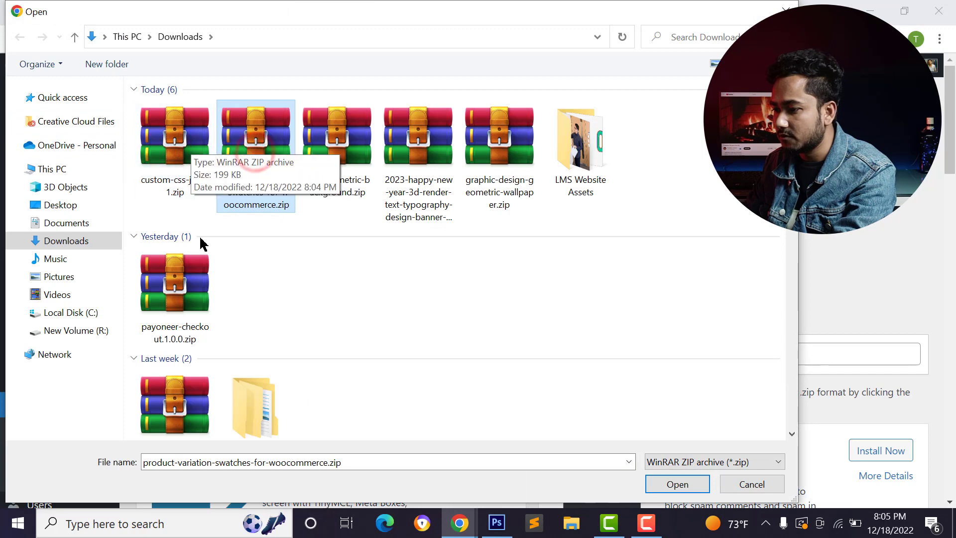
left_click(161, 105)
left_click(250, 144)
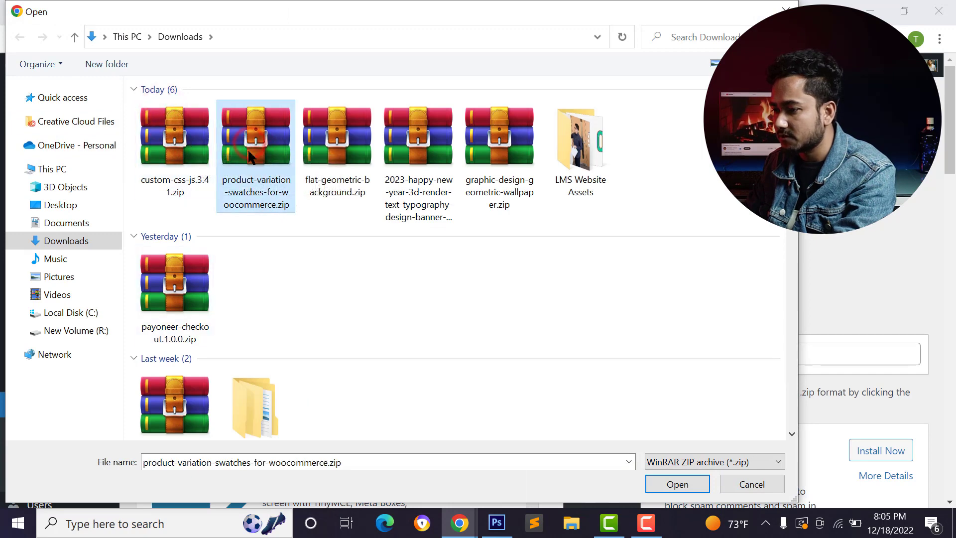
left_click(668, 486)
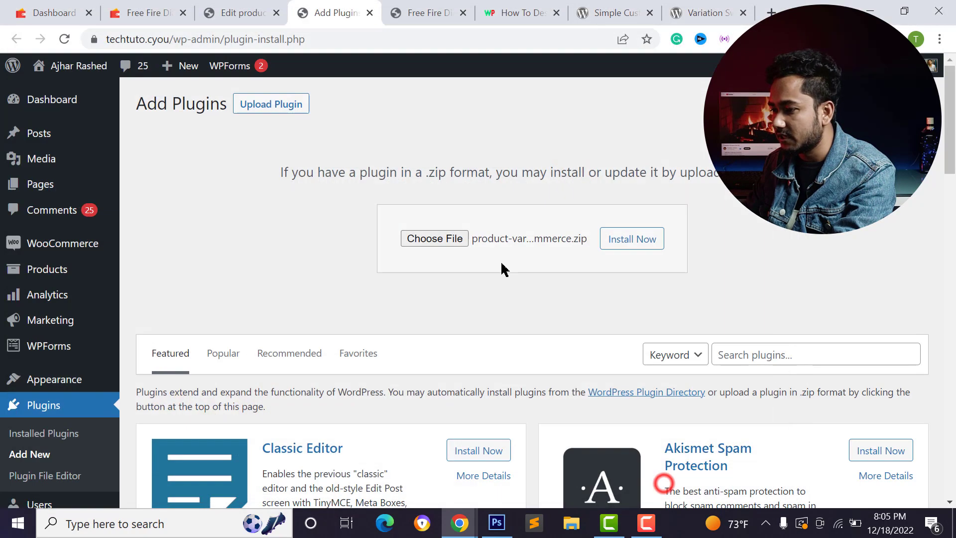
left_click(644, 240)
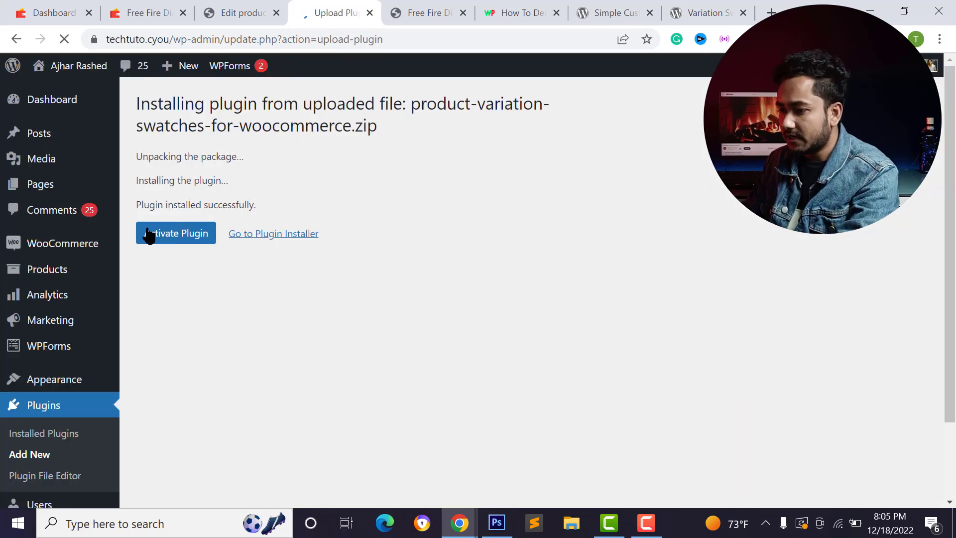
left_click(174, 234)
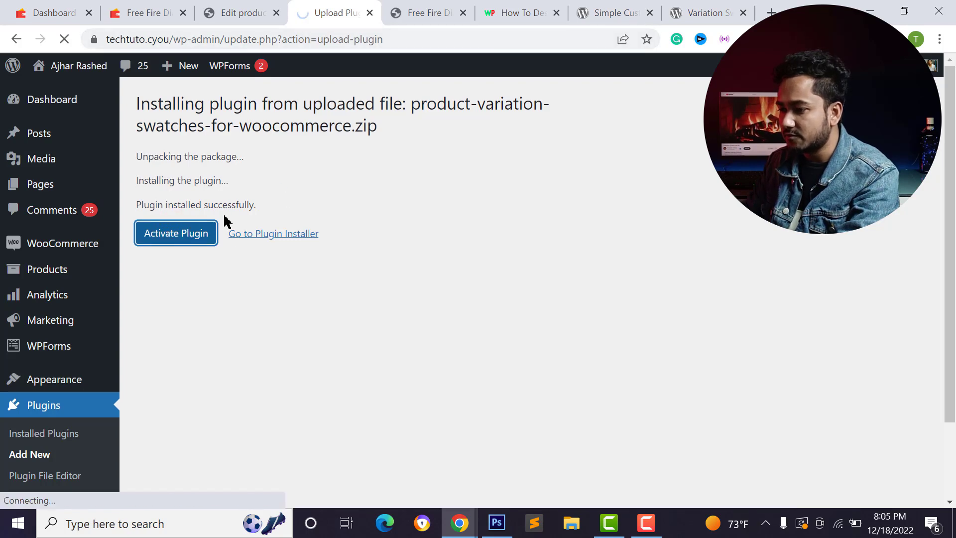
Step: Add another plugin by uploading custom-css-js.3.41.zip from Downloads and installing it
left_click(208, 105)
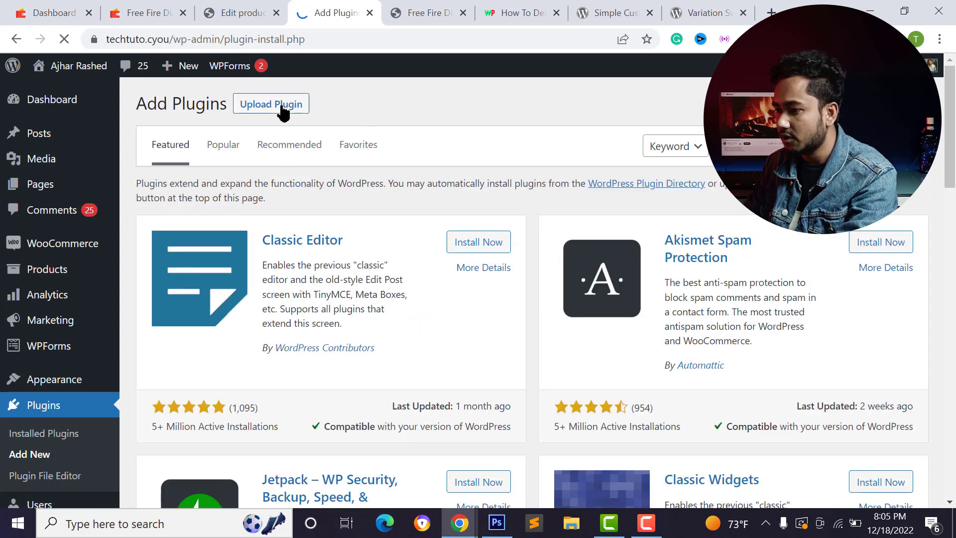
left_click(250, 107)
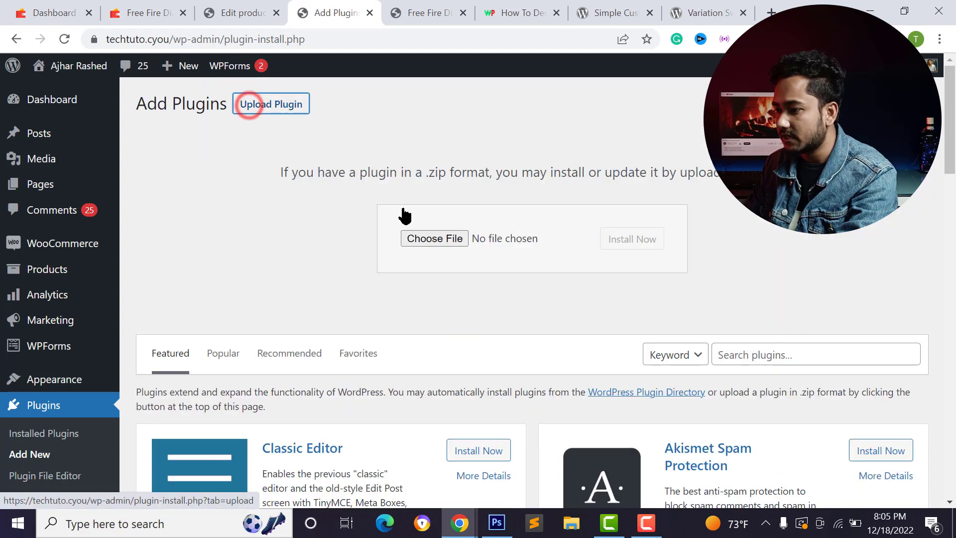
left_click(440, 239)
left_click(185, 166)
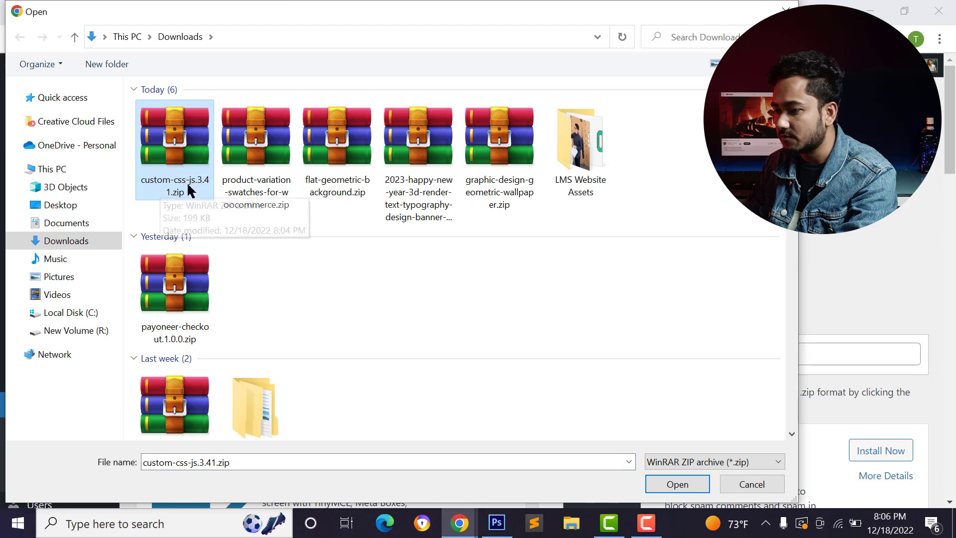
left_click(667, 486)
left_click(639, 241)
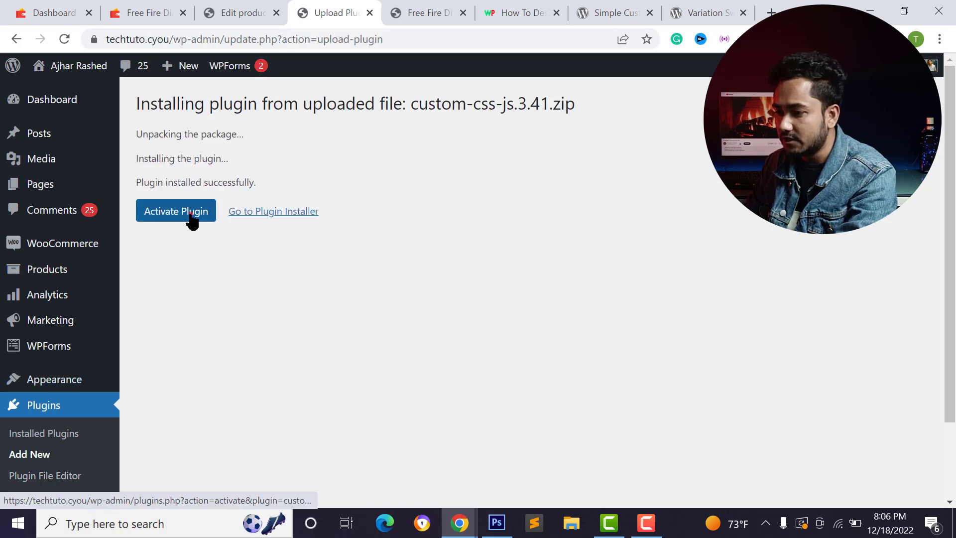
Step: Activate the newly installed Simple Custom CSS and JS plugin and check it in the installed plugins list
left_click(179, 218)
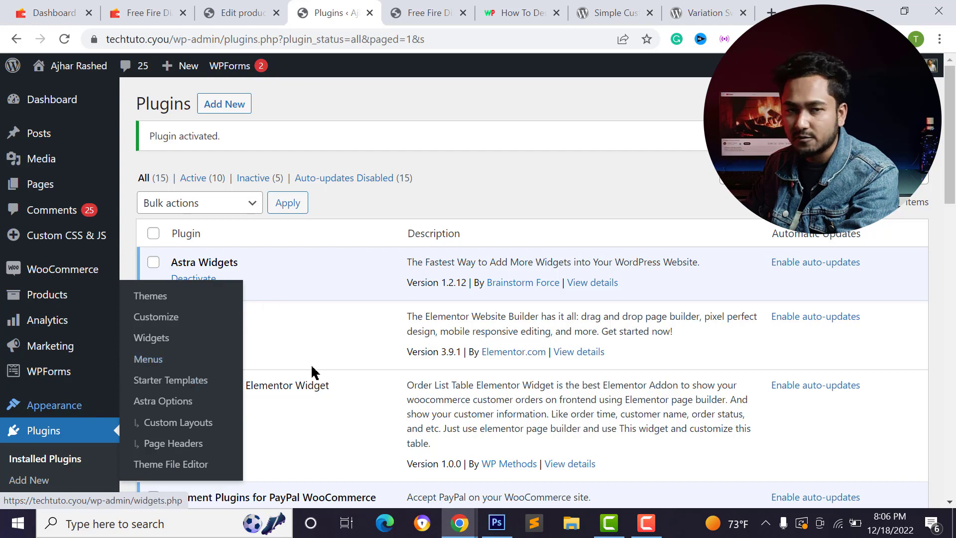
scroll(128, 294, "down", 4)
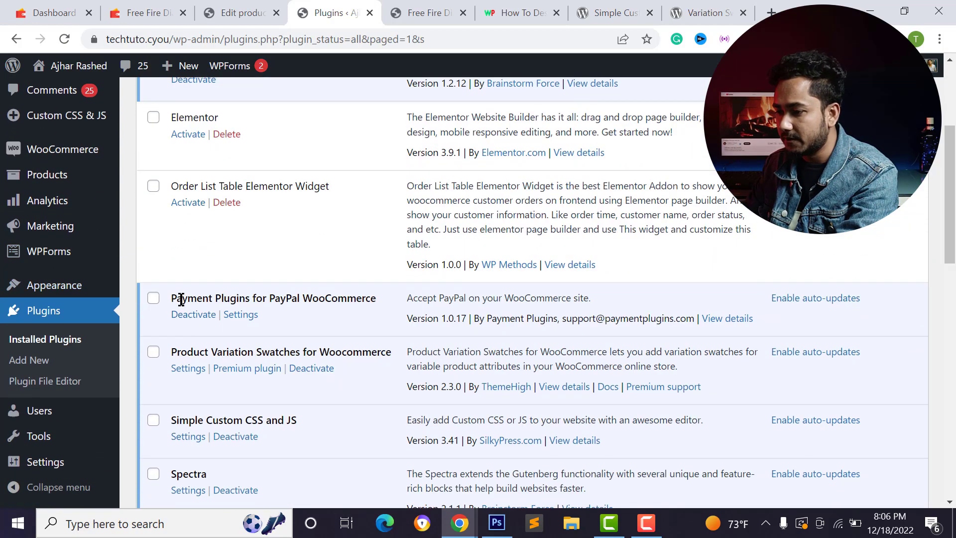
scroll(148, 202, "up", 4)
Step: Reload the Free Fire Diamond product page and check how its Free Fire variation field is displayed
left_click(423, 13)
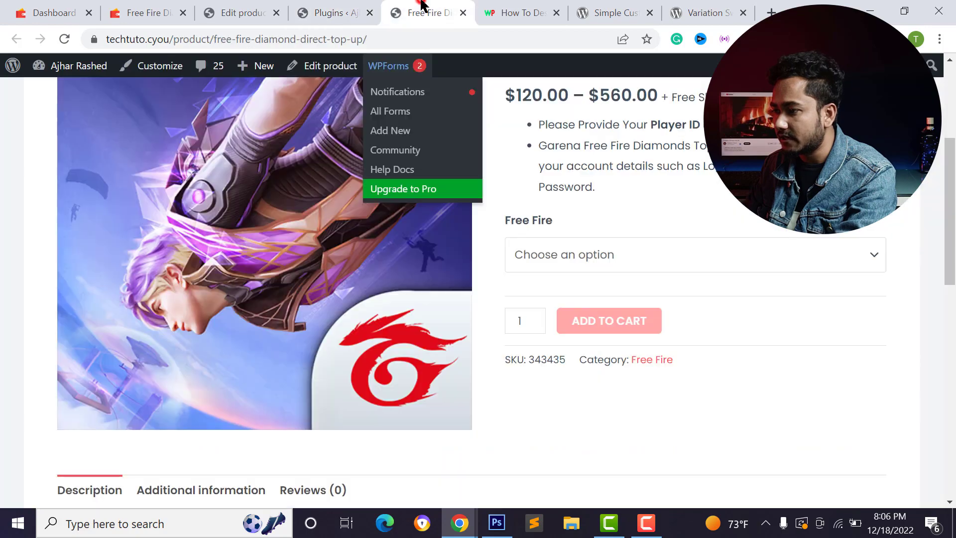
left_click(70, 38)
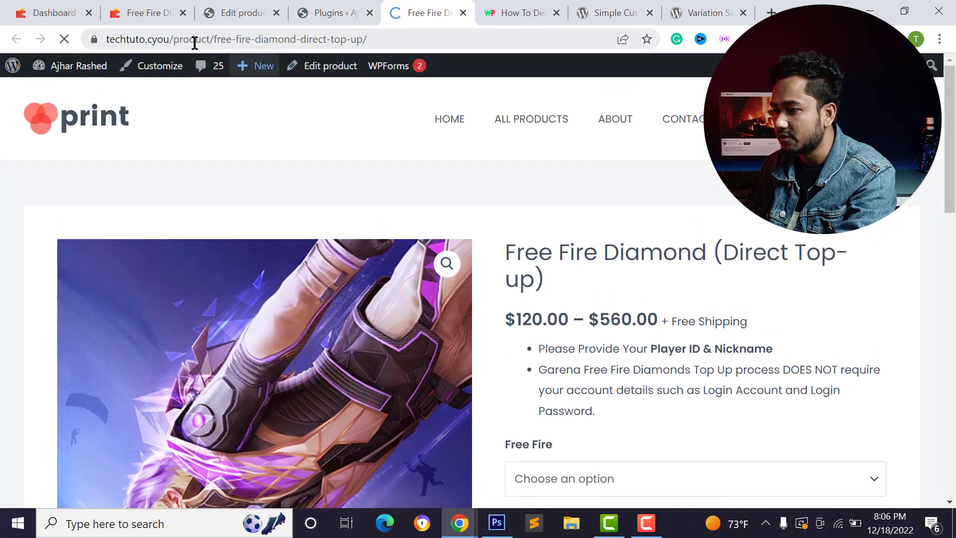
scroll(564, 280, "down", 4)
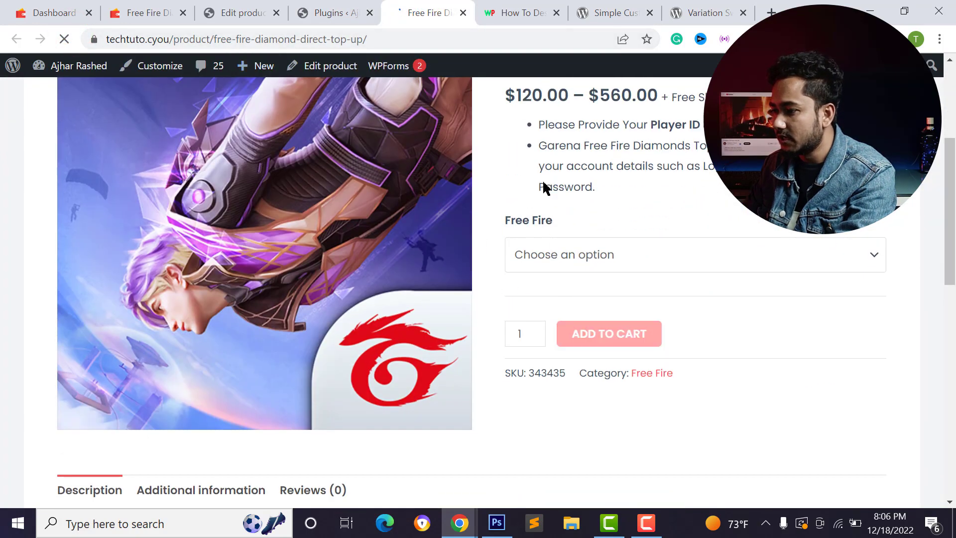
Step: Open the Global Settings of the Product Variation Swatches options in the WordPress admin
left_click(334, 13)
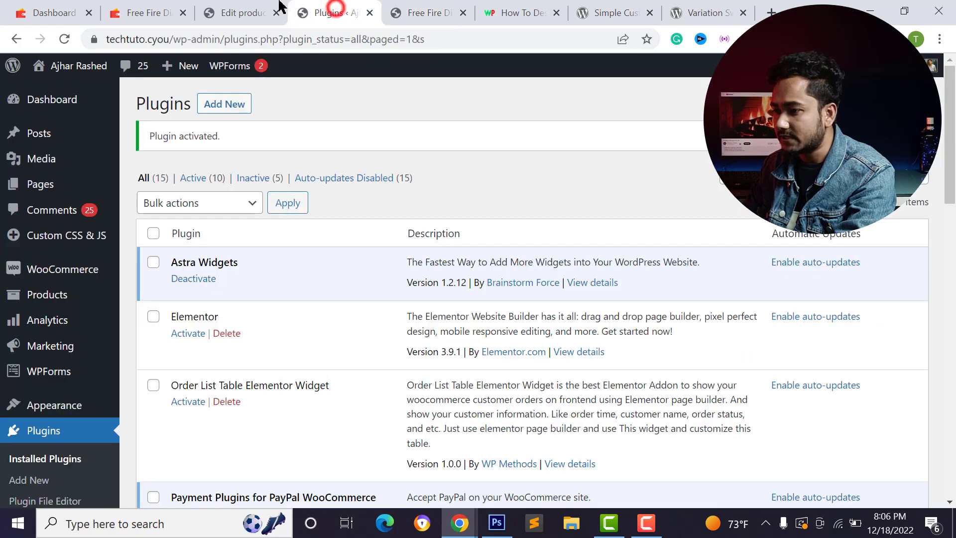
scroll(161, 297, "down", 2)
scroll(100, 284, "up", 1)
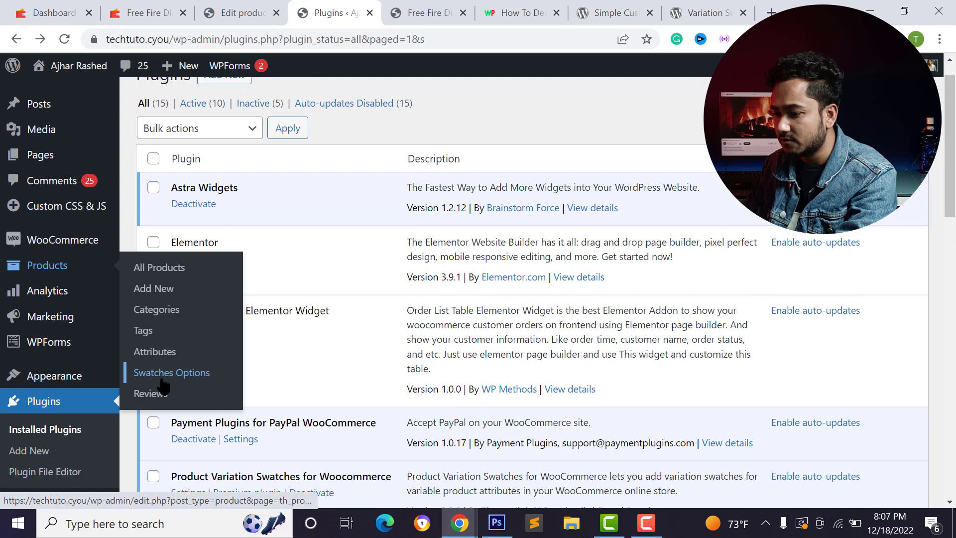
left_click(185, 378)
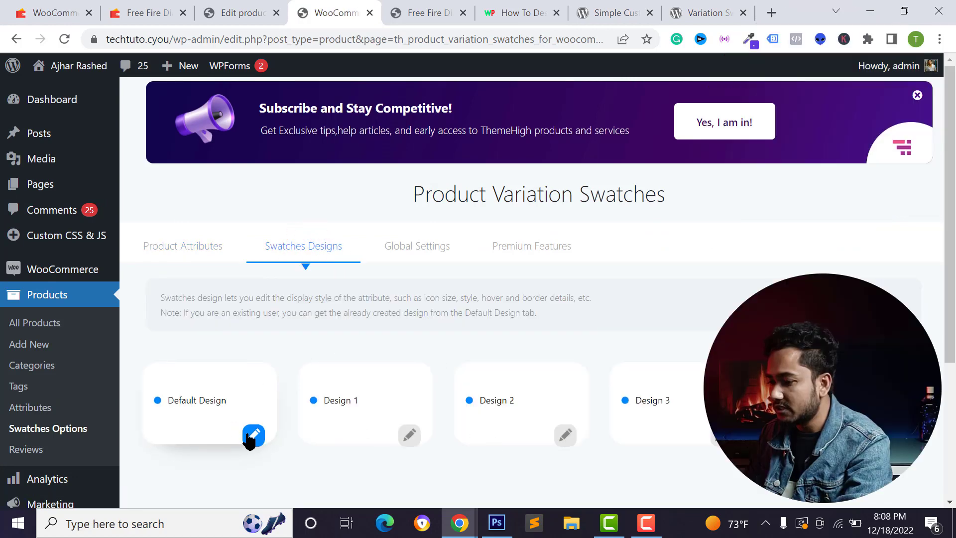
left_click(416, 245)
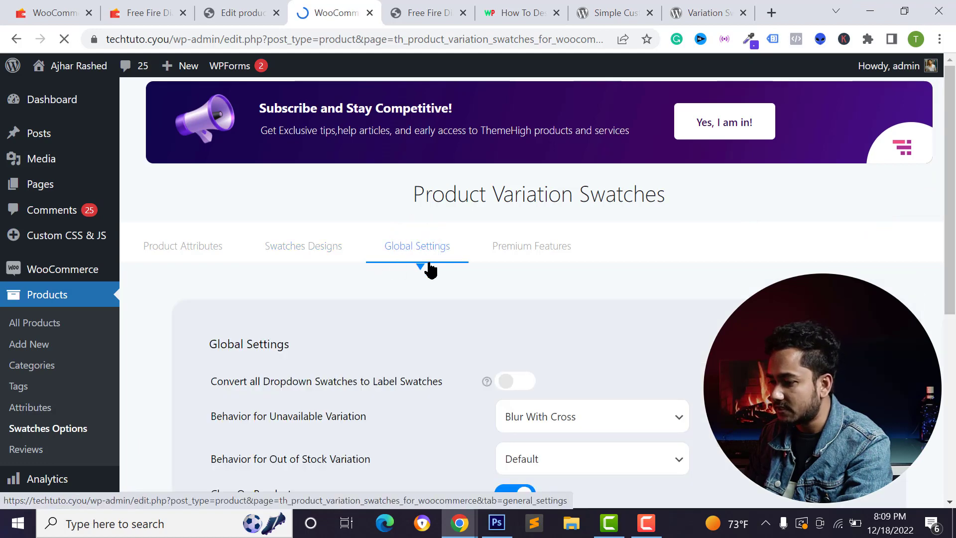
scroll(231, 217, "down", 3)
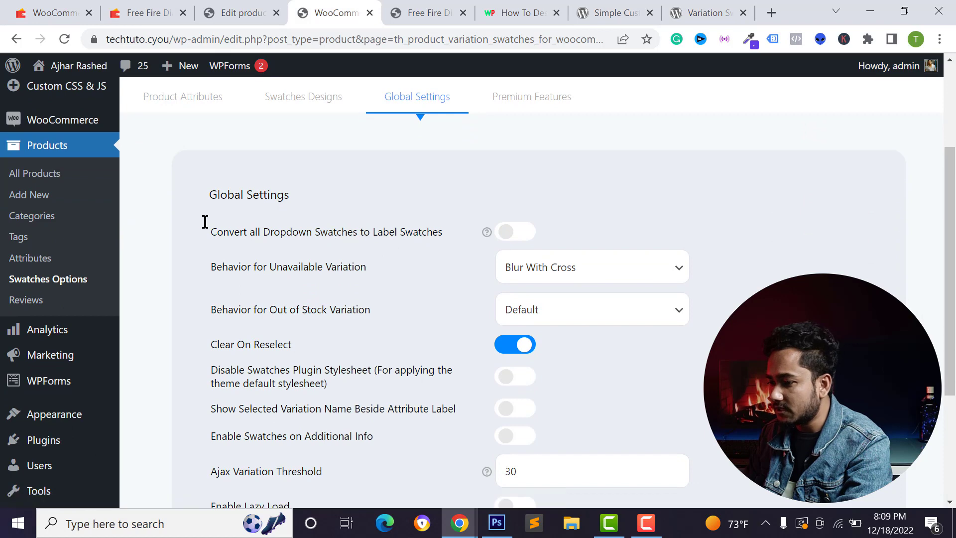
Step: Enable Convert all Dropdown Swatches to Label Swatches in the swatches Global Settings
left_click_drag(239, 237, 439, 244)
left_click(319, 235)
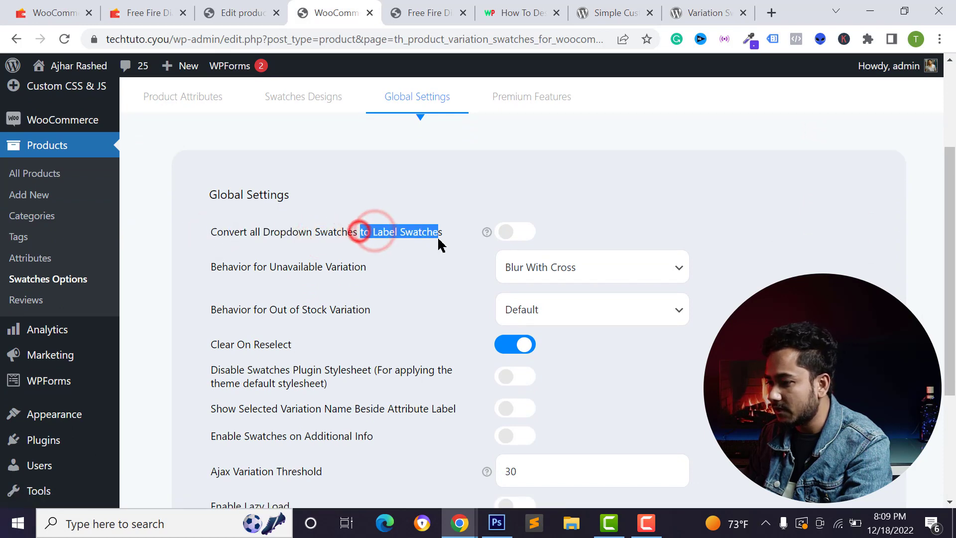
left_click(444, 240)
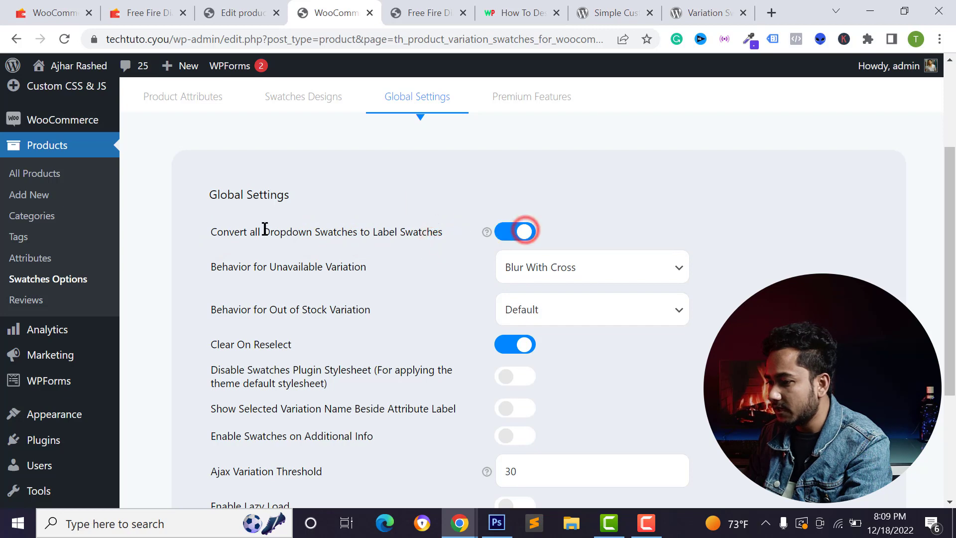
Step: Look at the variation dropdown on the Free Fire Diamond product page and return to the swatches Global Settings
left_click(243, 13)
left_click(419, 12)
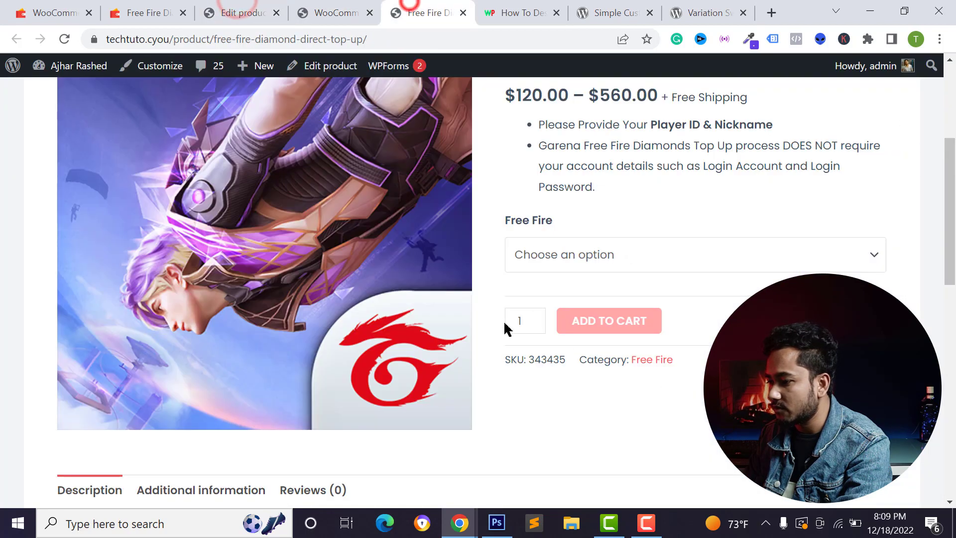
left_click(320, 7)
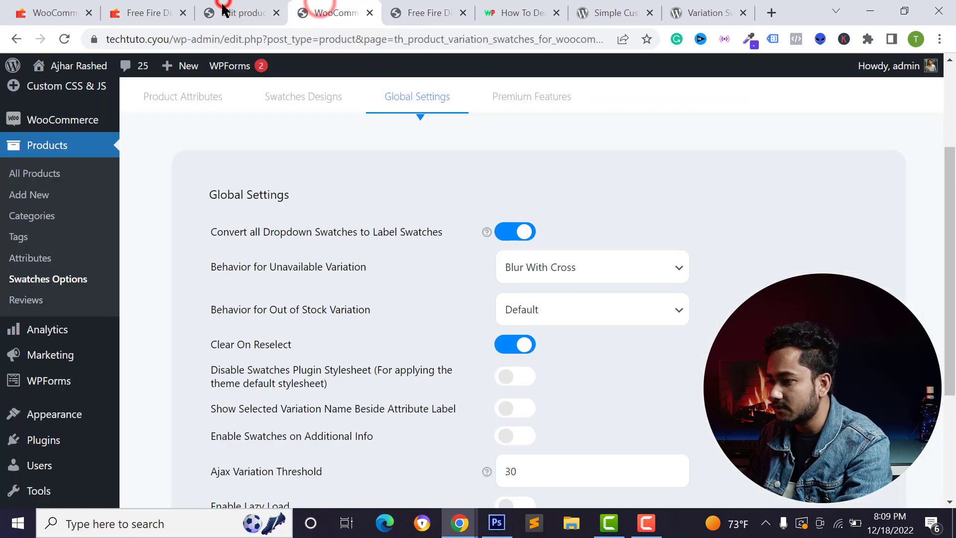
left_click(228, 4)
left_click(310, 4)
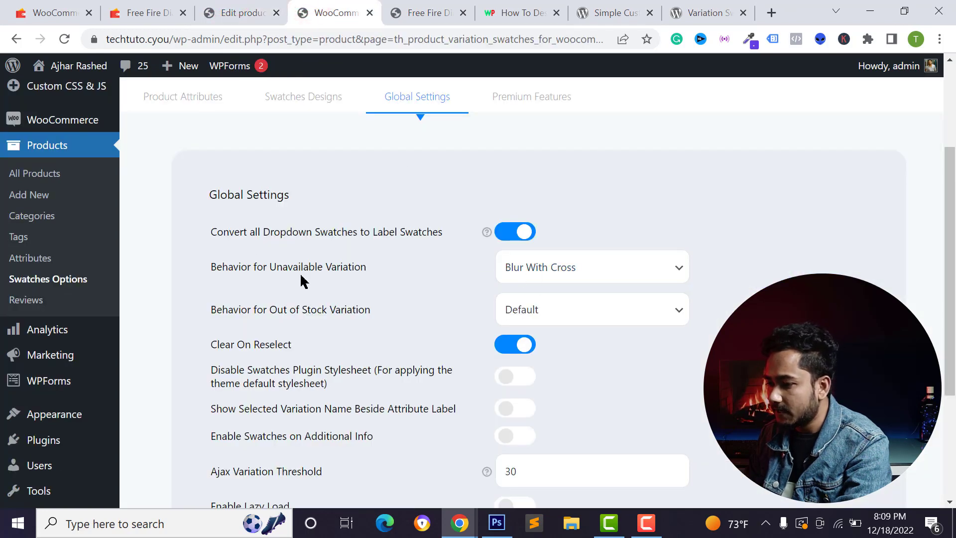
Step: Set both Behavior for Unavailable Variation and Behavior for Out of Stock Variation to Blur
left_click(567, 279)
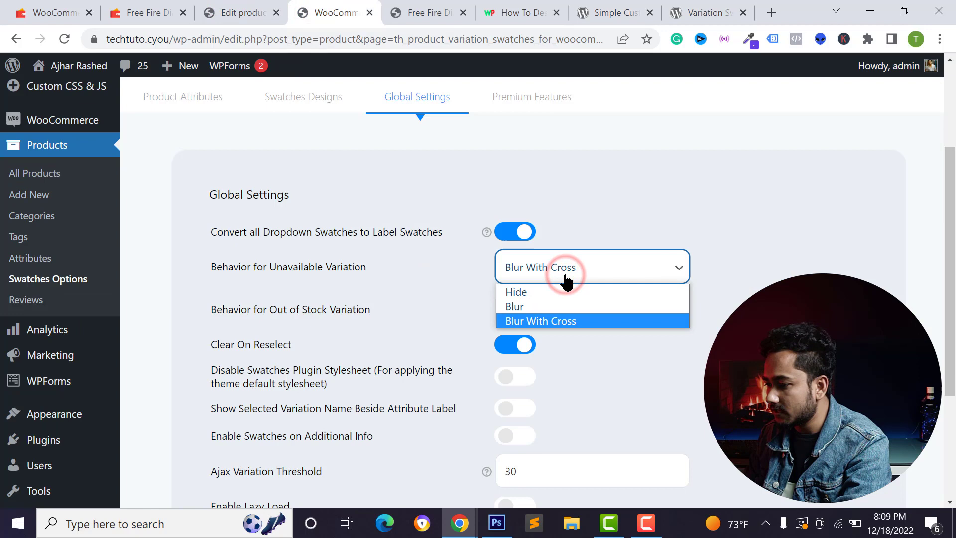
left_click(529, 306)
scroll(324, 264, "down", 1)
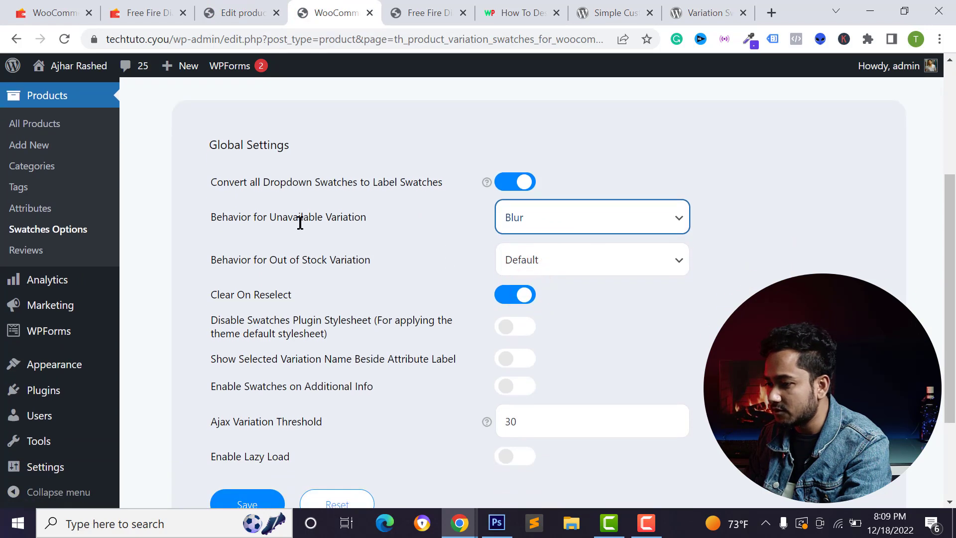
left_click(332, 217)
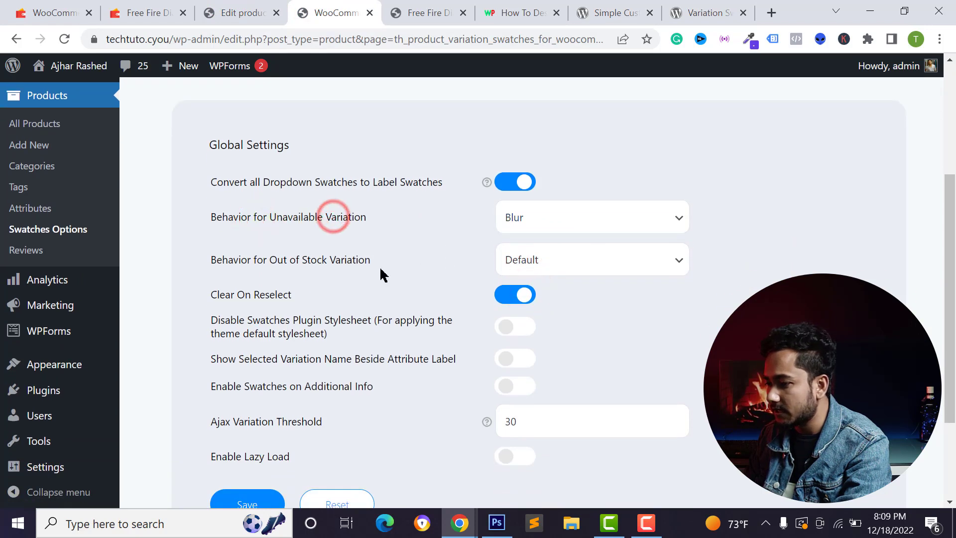
left_click(580, 259)
left_click(530, 294)
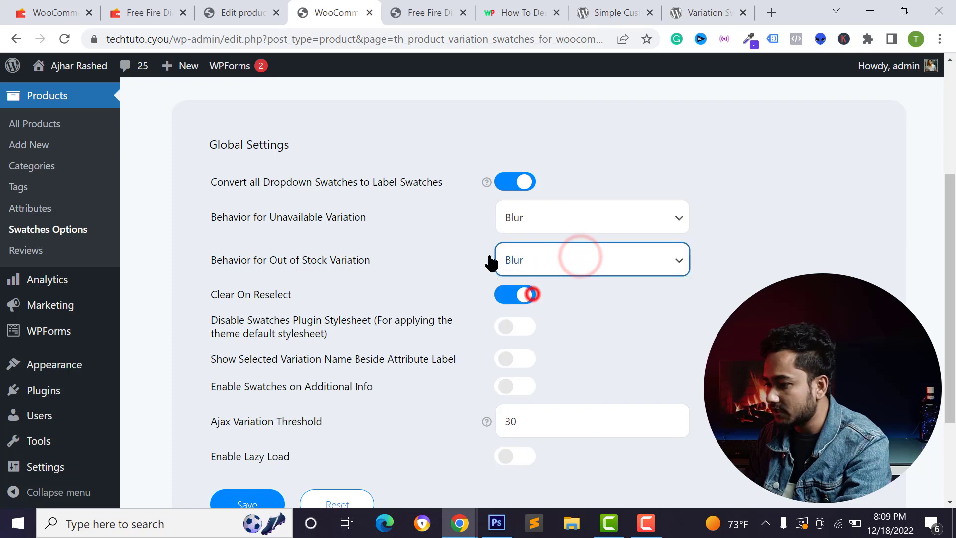
scroll(518, 230, "down", 1)
scroll(518, 230, "down", 2)
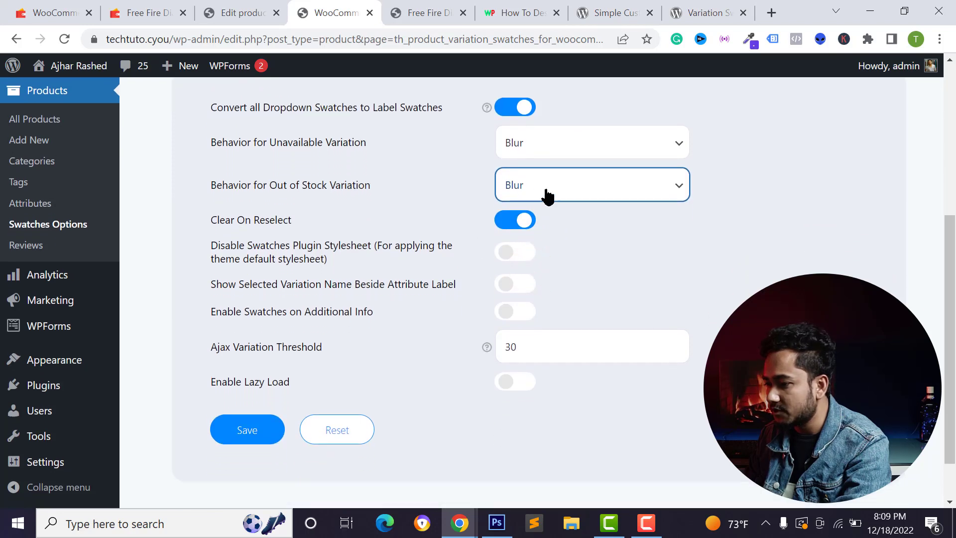
left_click(522, 126)
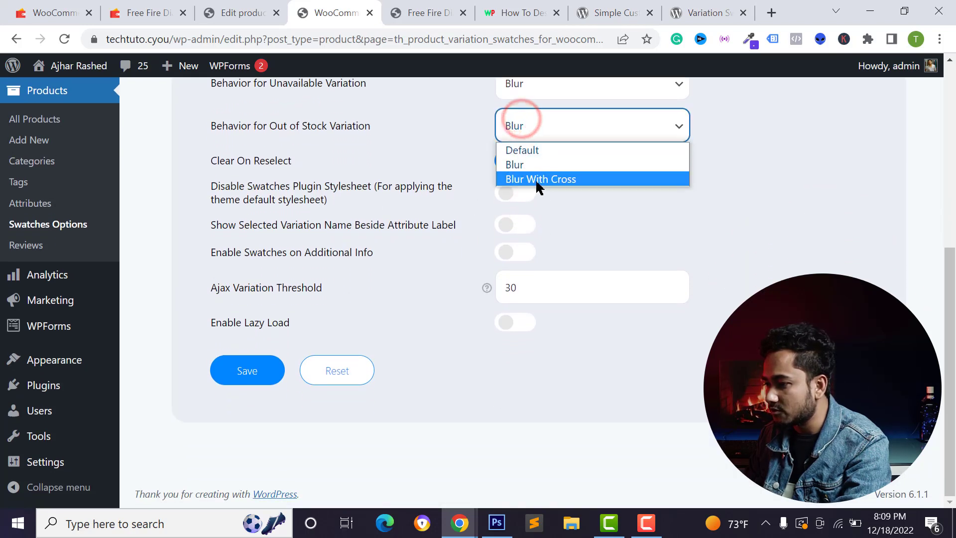
left_click(300, 147)
scroll(379, 197, "up", 2)
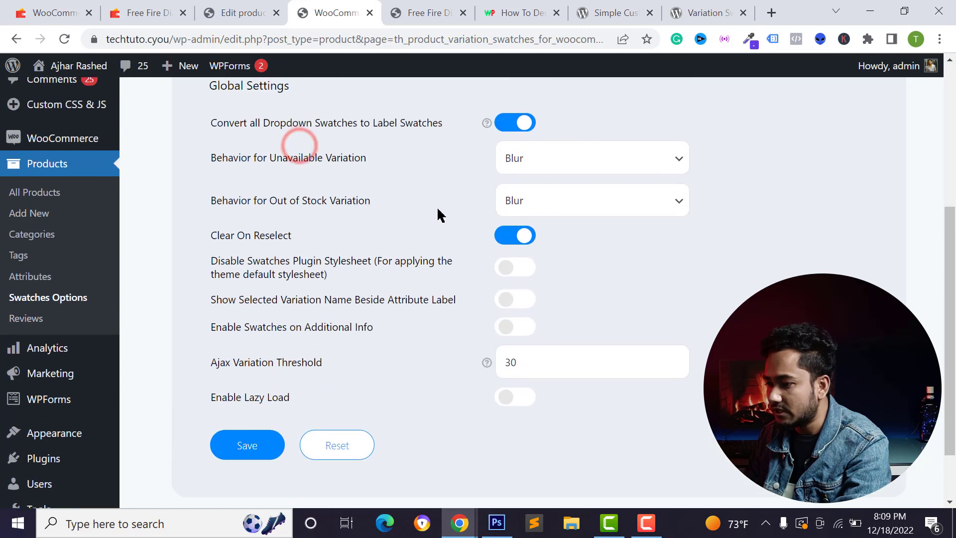
Step: Glance at the product page's variation dropdown and save the swatches Global Settings
left_click(410, 6)
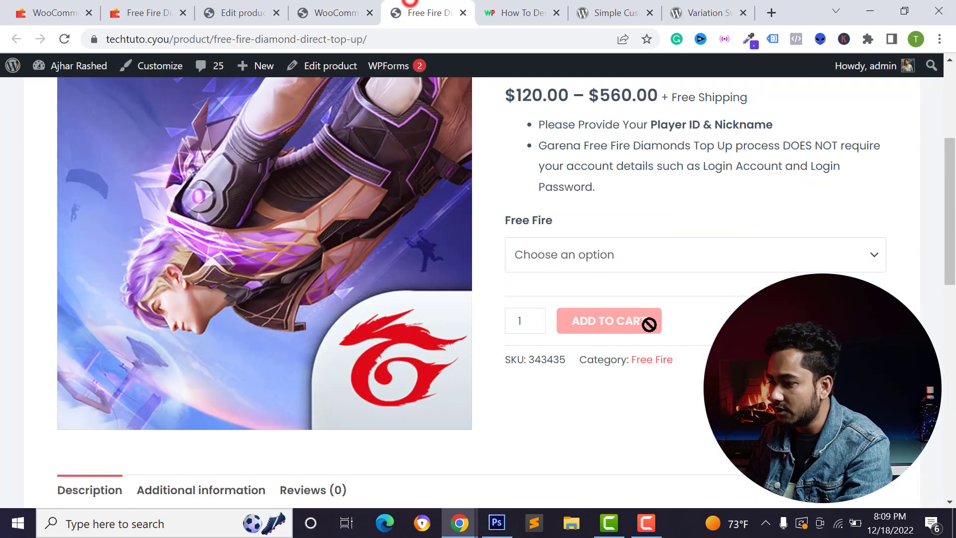
left_click(582, 269)
left_click(319, 11)
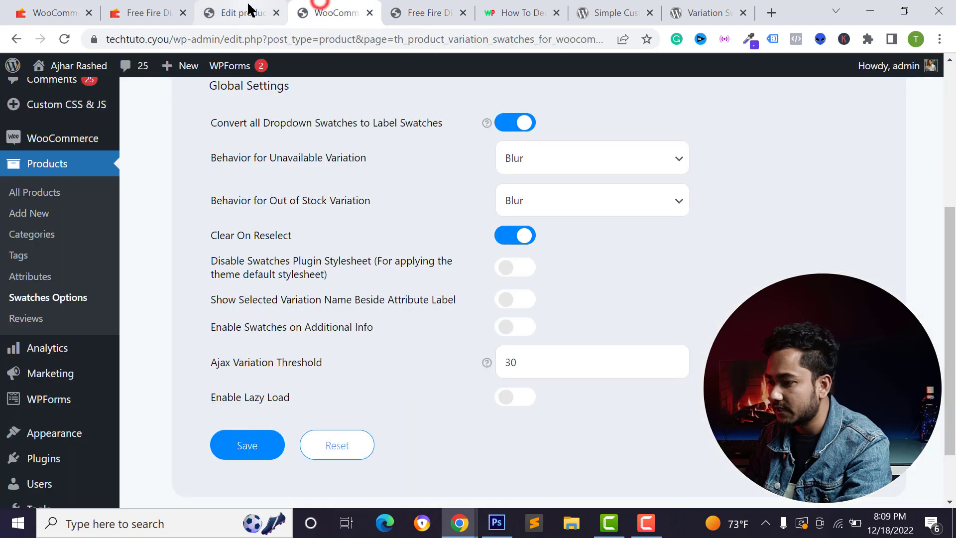
scroll(548, 318, "up", 2)
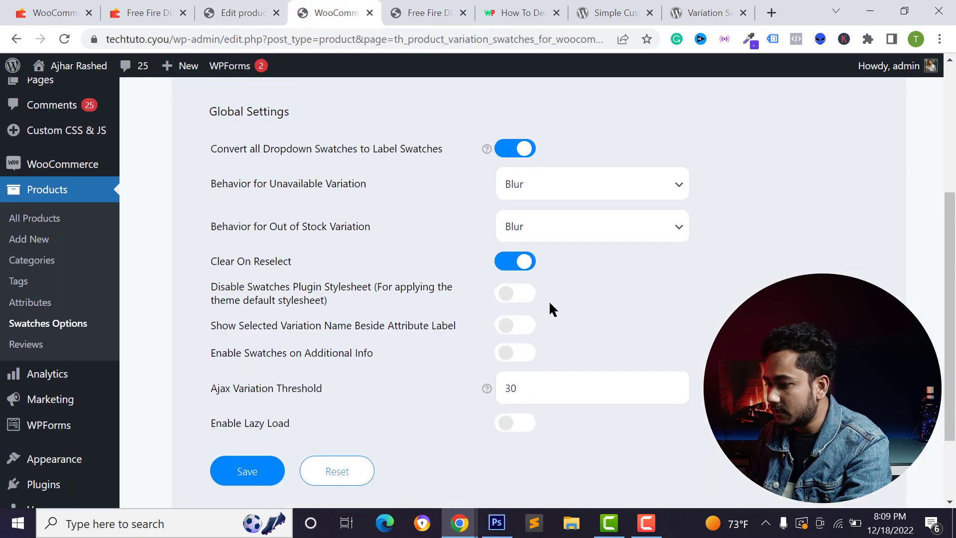
scroll(523, 294, "down", 3)
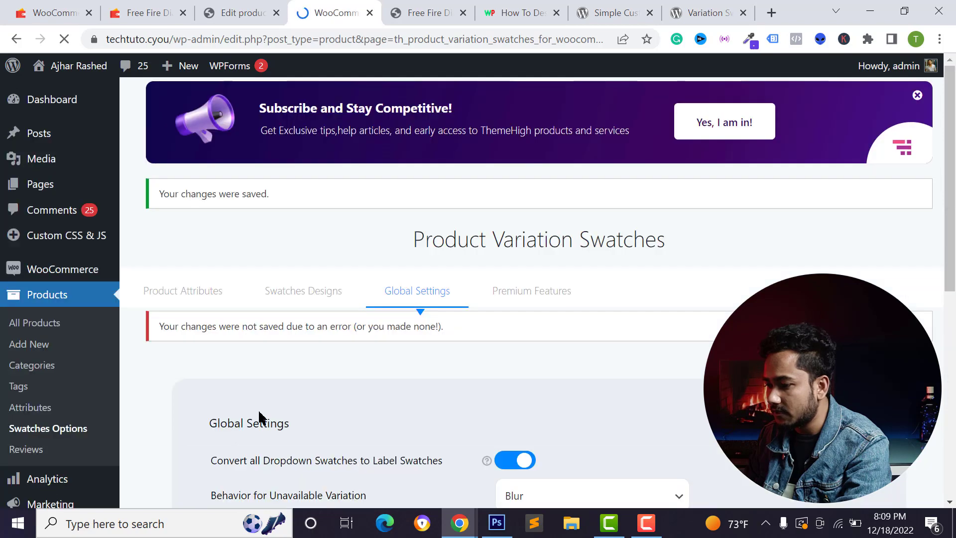
scroll(351, 324, "down", 3)
Step: Reload the Free Fire Diamond product page and view its variation swatches under the saved settings
left_click(428, 12)
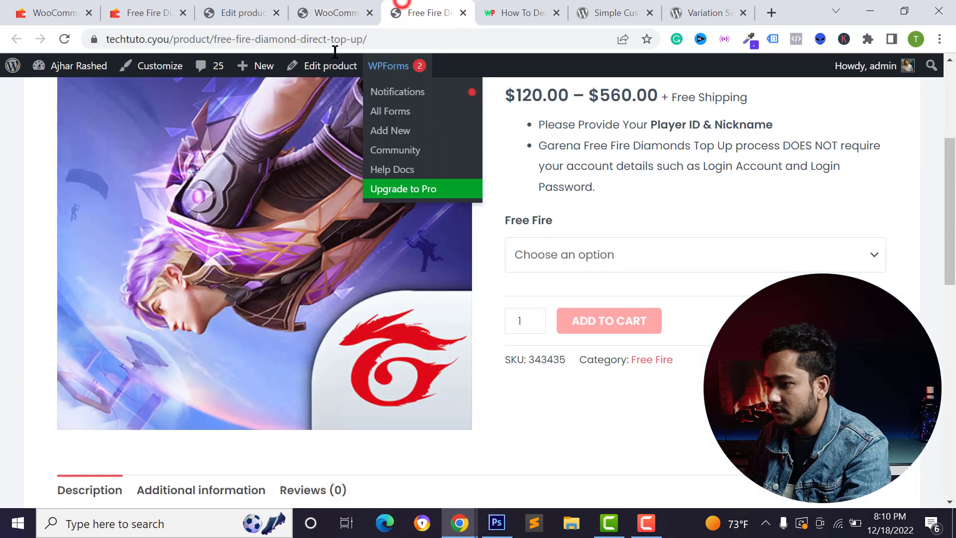
left_click(64, 39)
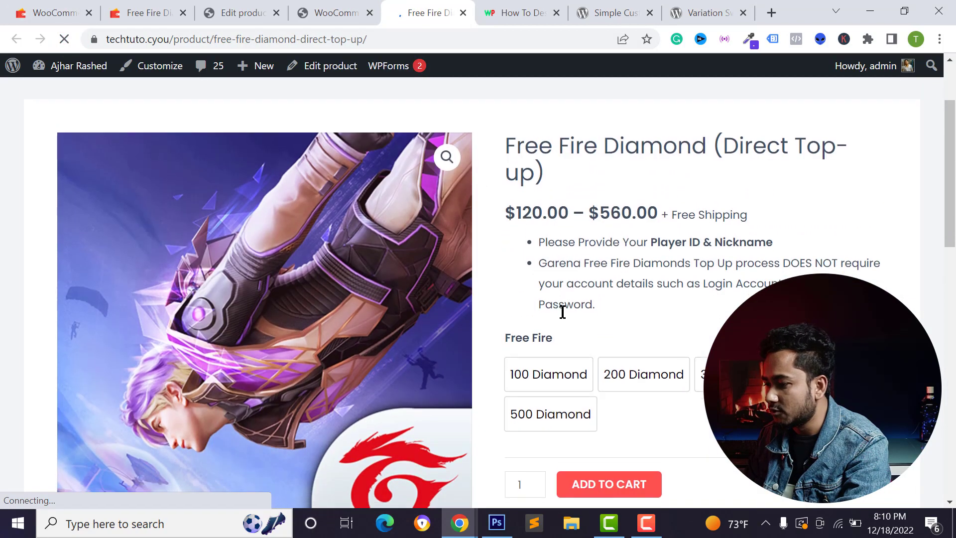
scroll(618, 342, "down", 3)
scroll(600, 245, "up", 3)
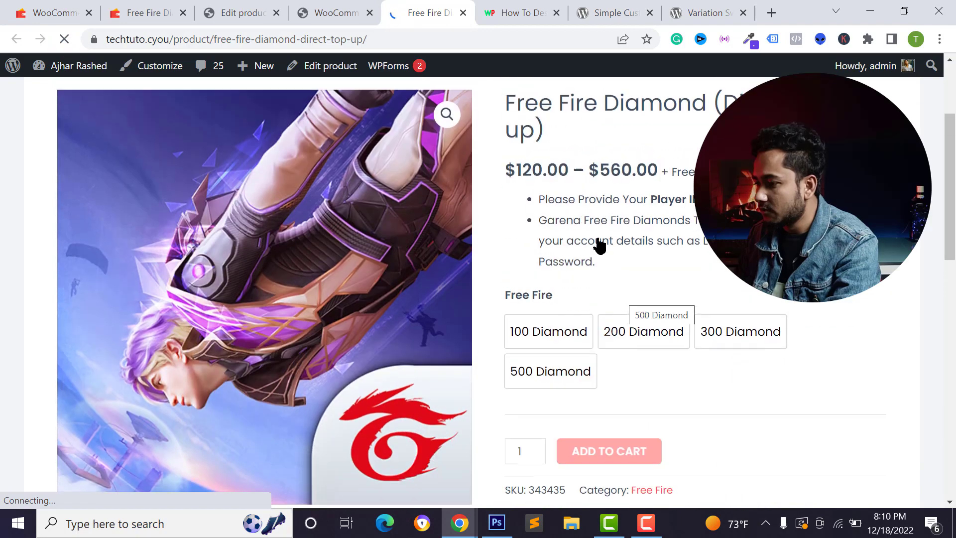
Step: Test the product's variation buttons by selecting the 100, 200 and 500 Diamond options in turn
left_click(570, 331)
left_click(660, 331)
left_click(548, 332)
left_click(549, 363)
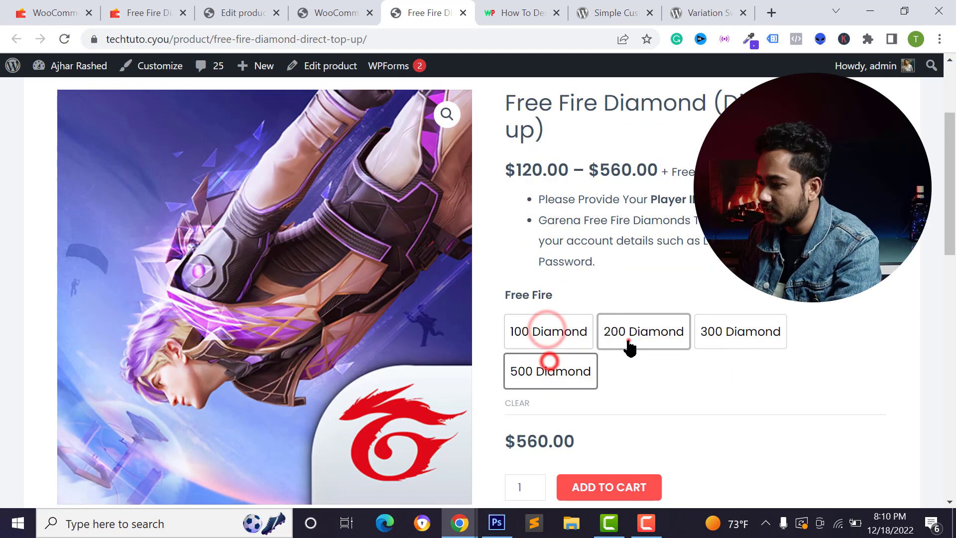
left_click(628, 341)
left_click(564, 331)
left_click(671, 333)
left_click(512, 332)
left_click(568, 330)
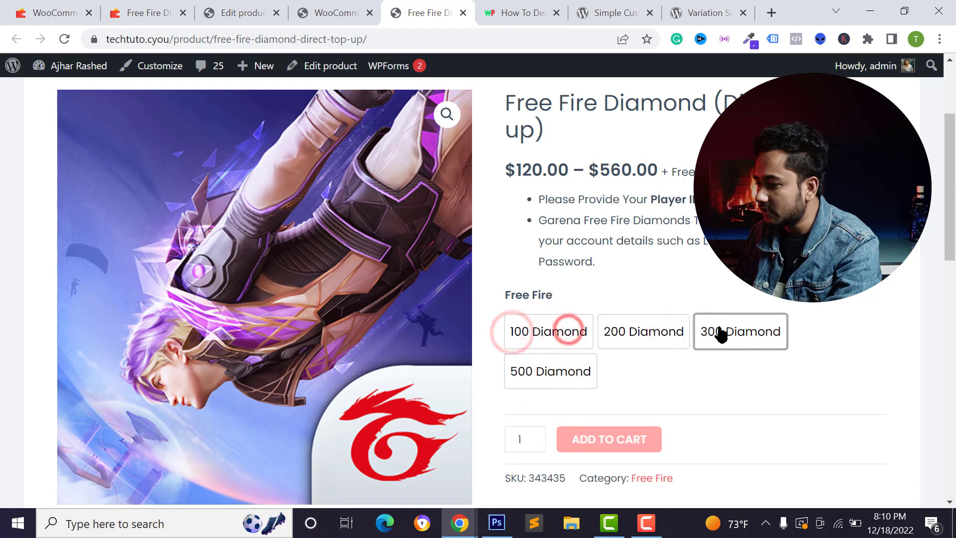
Step: Examine the demo site's diamond variation layout for comparison, glance at the product editor and return to the swatches Global Settings
left_click(319, 7)
left_click(249, 10)
left_click(175, 9)
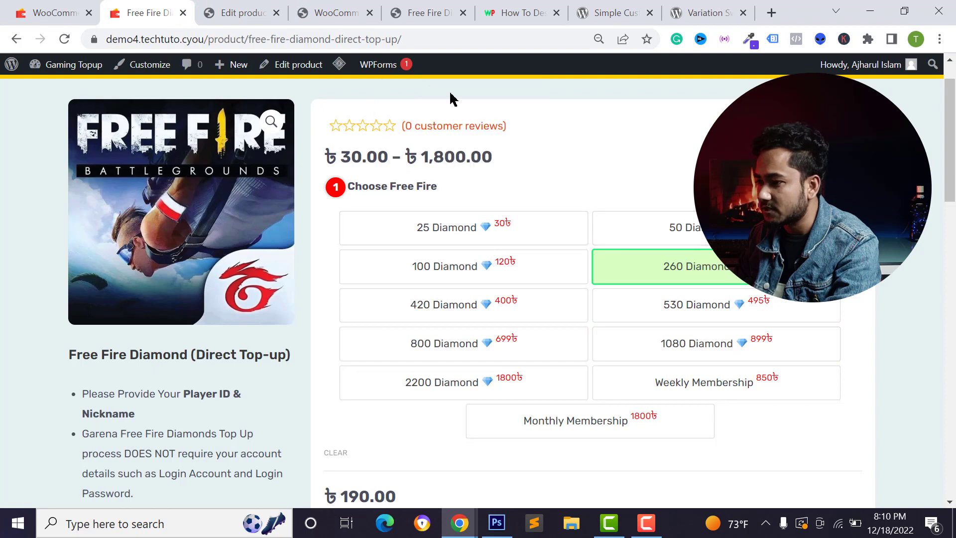
left_click(336, 12)
left_click(238, 12)
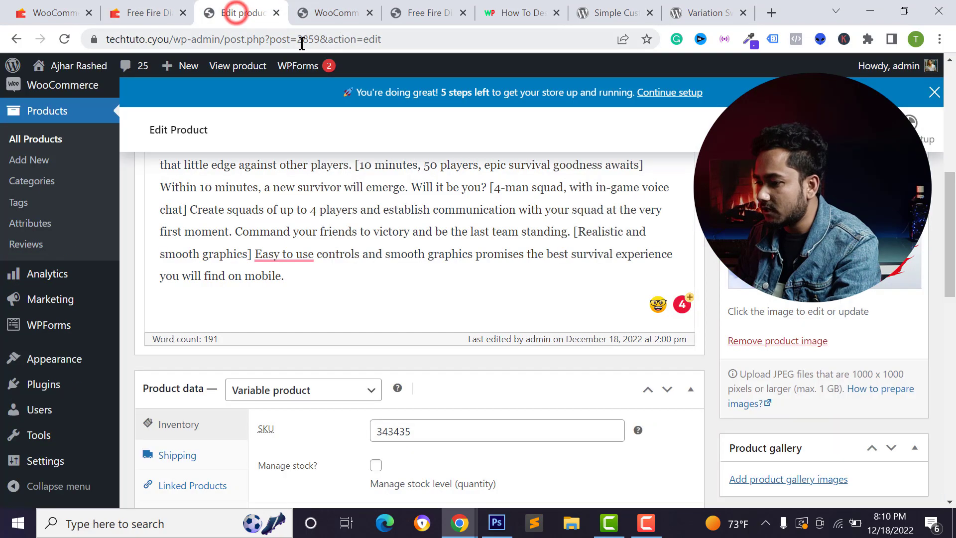
left_click(421, 12)
left_click(337, 14)
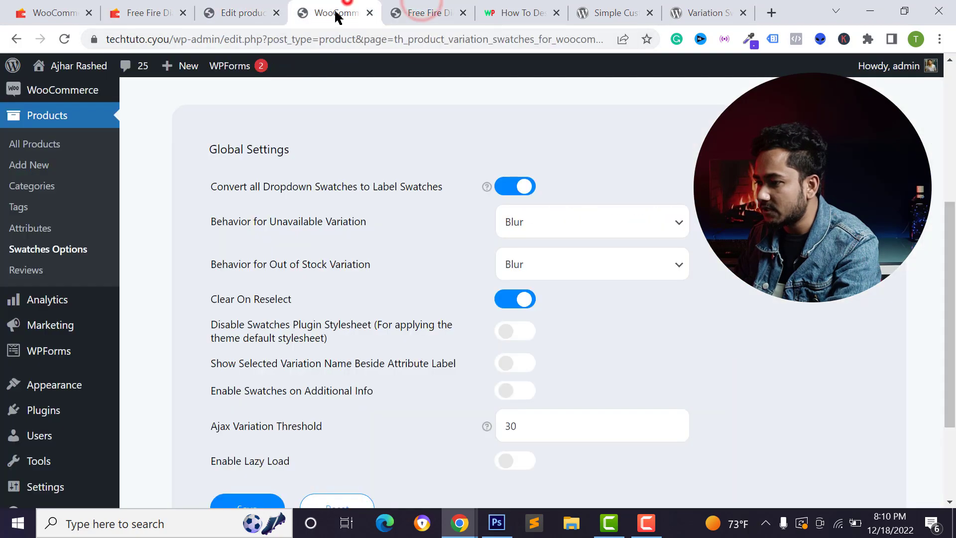
Step: Set the button/label swatch icon width to 46% in the Default Design's swatch type specific styling
scroll(325, 140, "up", 5)
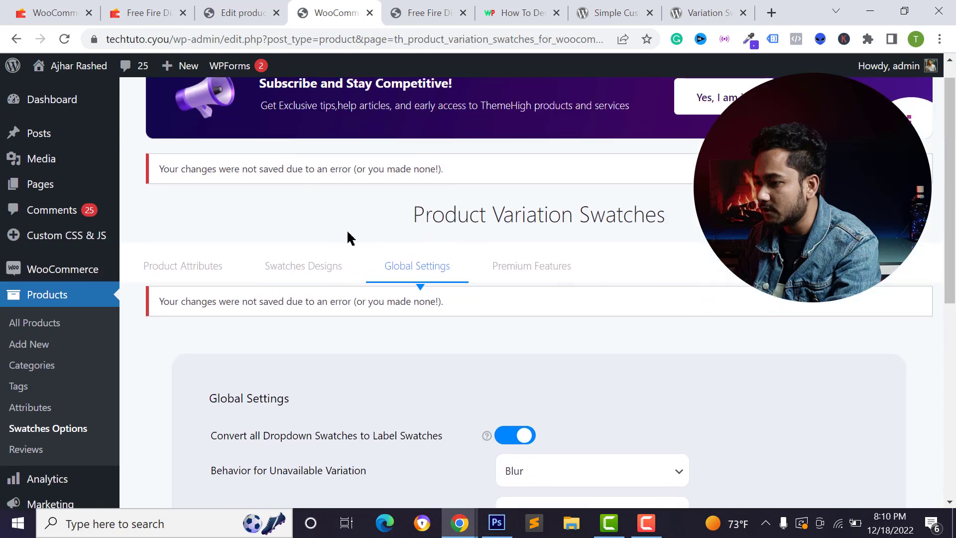
left_click(297, 272)
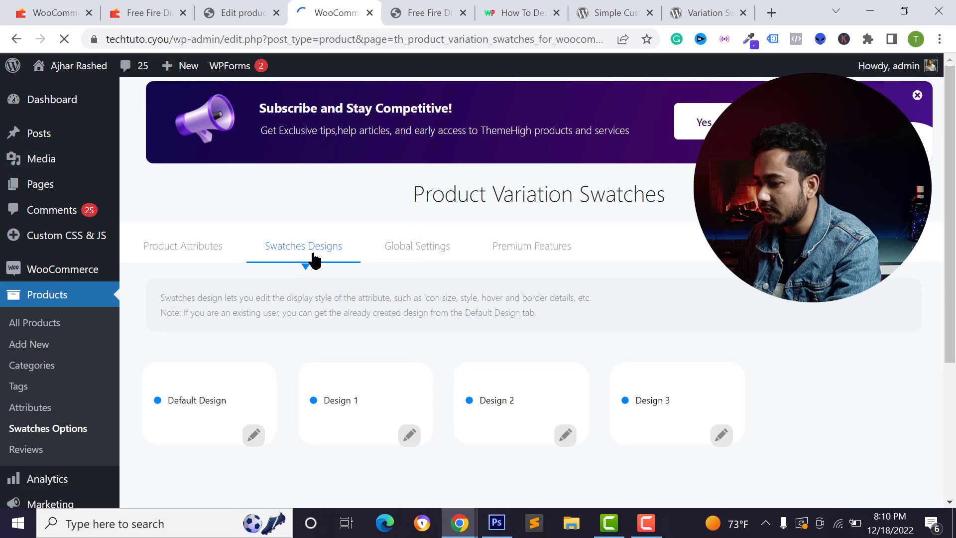
left_click(254, 436)
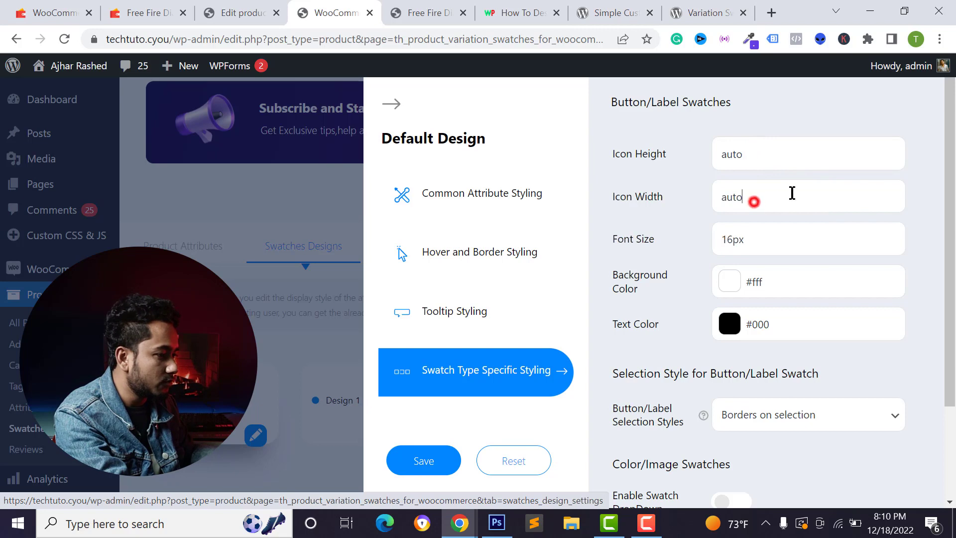
left_click_drag(792, 193, 710, 207)
type("46")
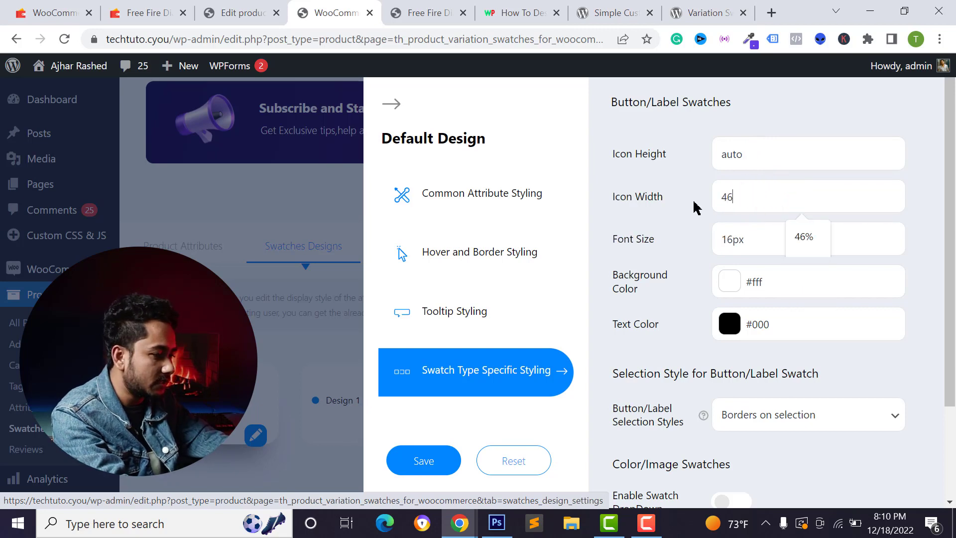
type("%")
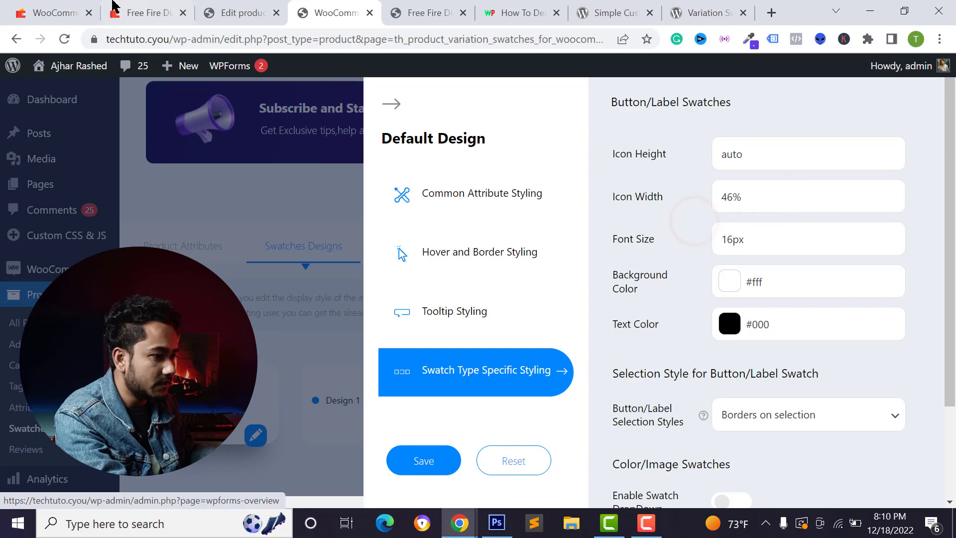
Step: Compare the button/label swatch settings with the demo site's Free Fire product page, and save the Default Design
left_click(150, 12)
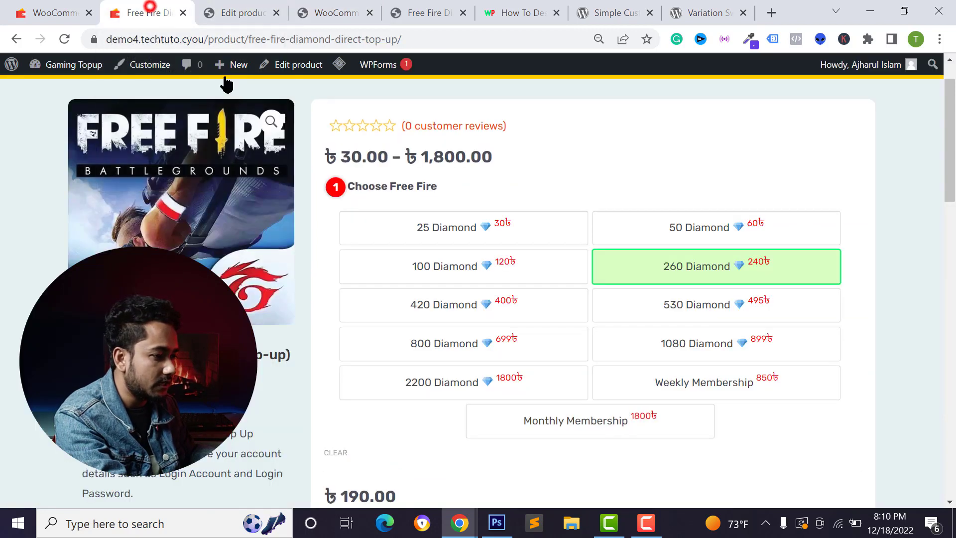
left_click(343, 11)
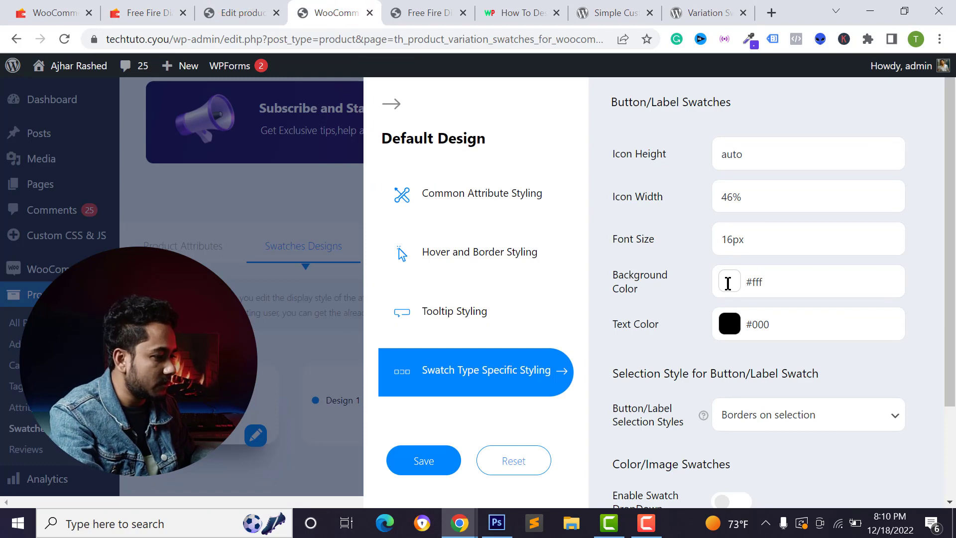
scroll(742, 324, "down", 1)
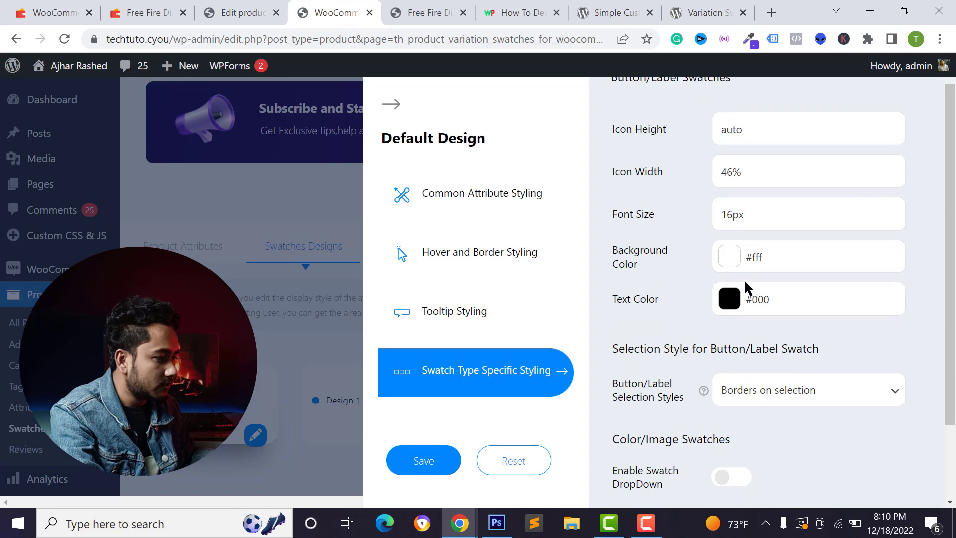
scroll(737, 250, "down", 1)
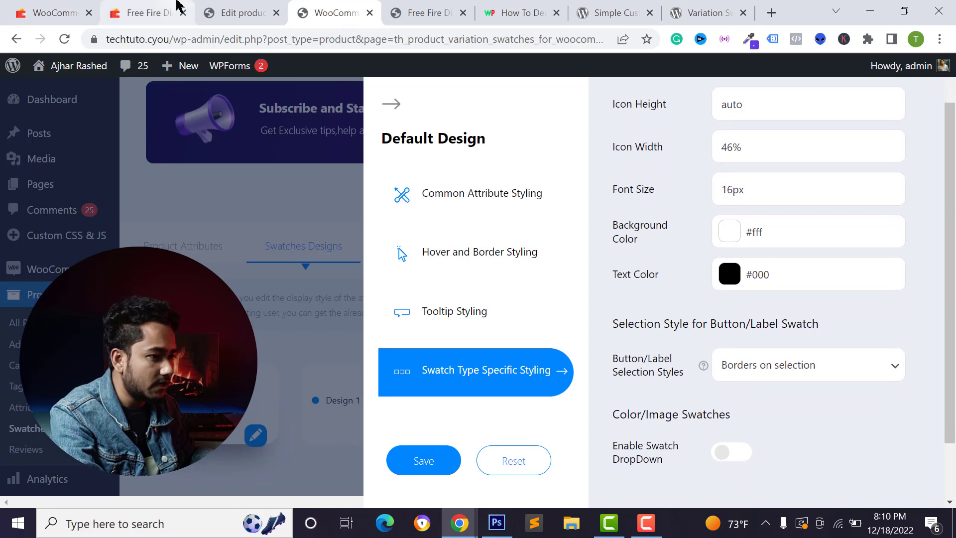
left_click(158, 8)
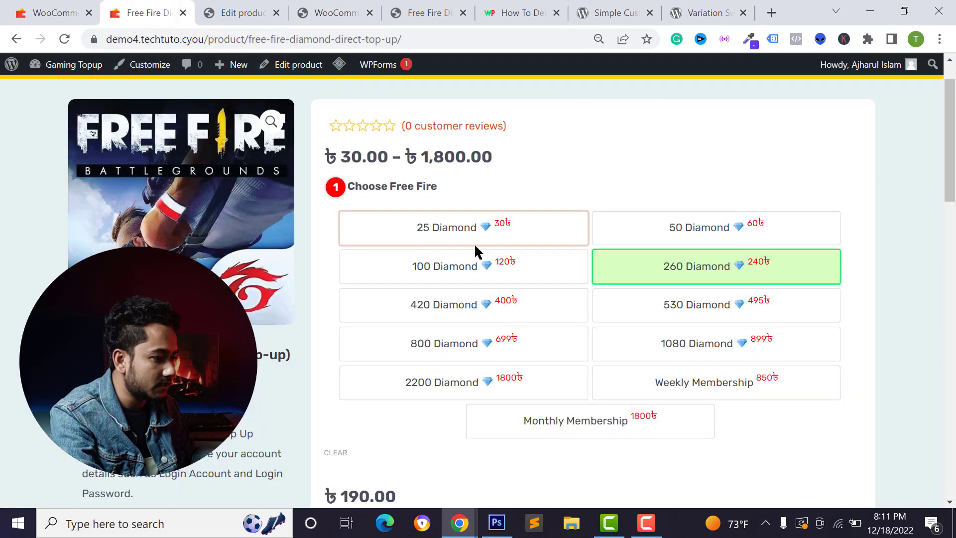
left_click(243, 13)
left_click(146, 9)
left_click(337, 12)
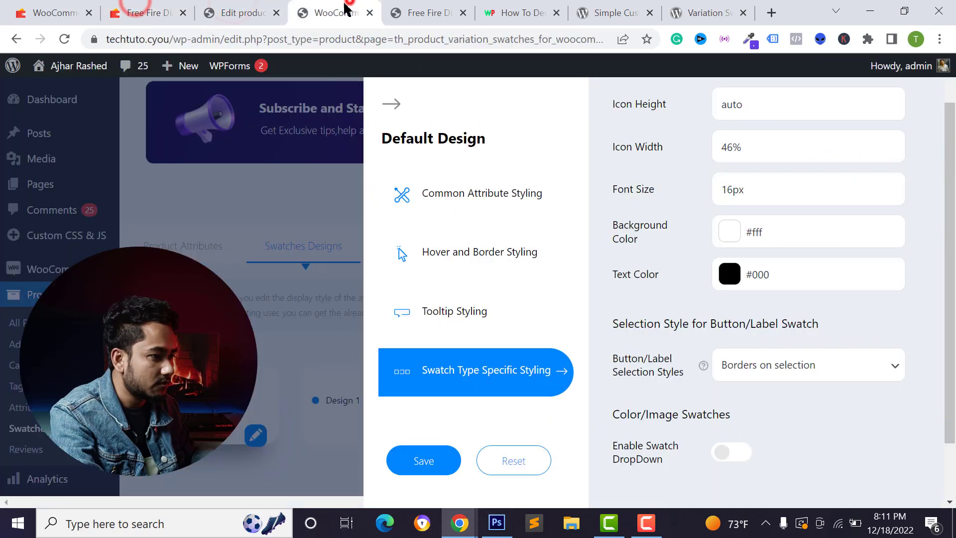
scroll(747, 324, "down", 2)
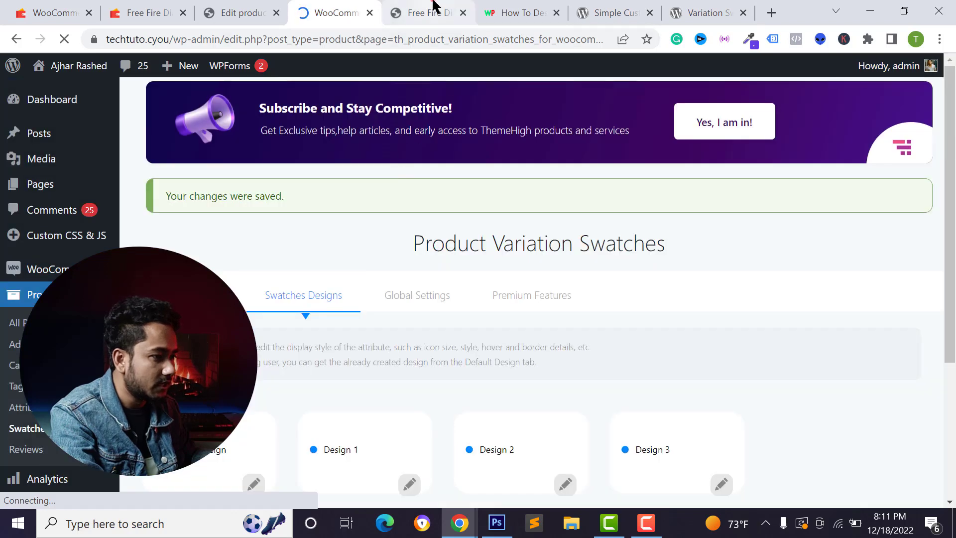
Step: Check the swatch layout on the Free Fire Diamond product page by selecting the 100, 200, 300 and 500 Diamond options
left_click(432, 7)
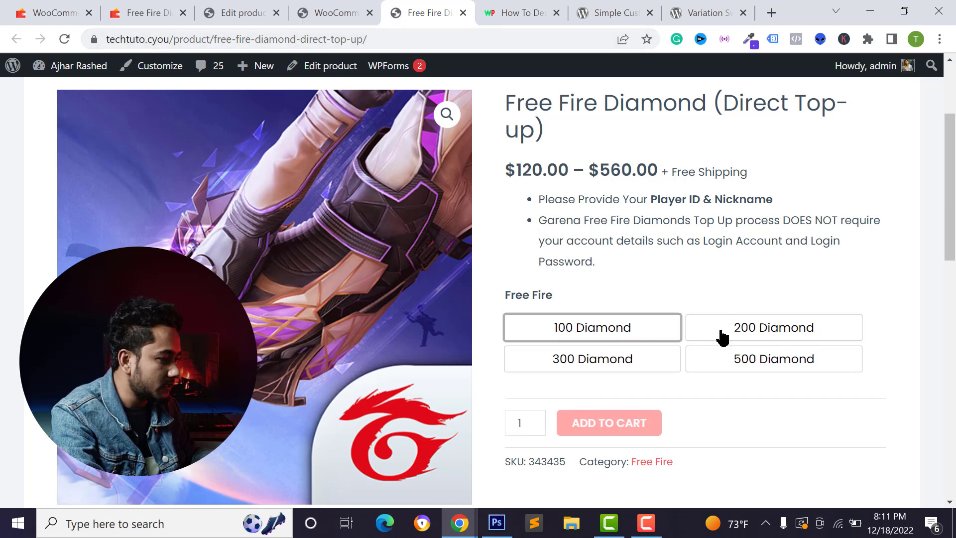
left_click(643, 333)
left_click(746, 329)
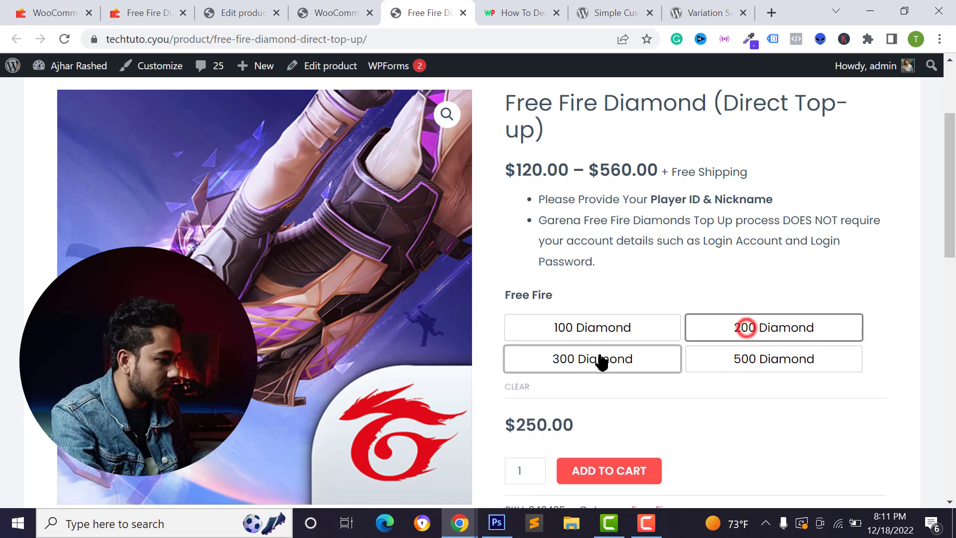
left_click(600, 359)
left_click(637, 319)
left_click(769, 320)
left_click(745, 349)
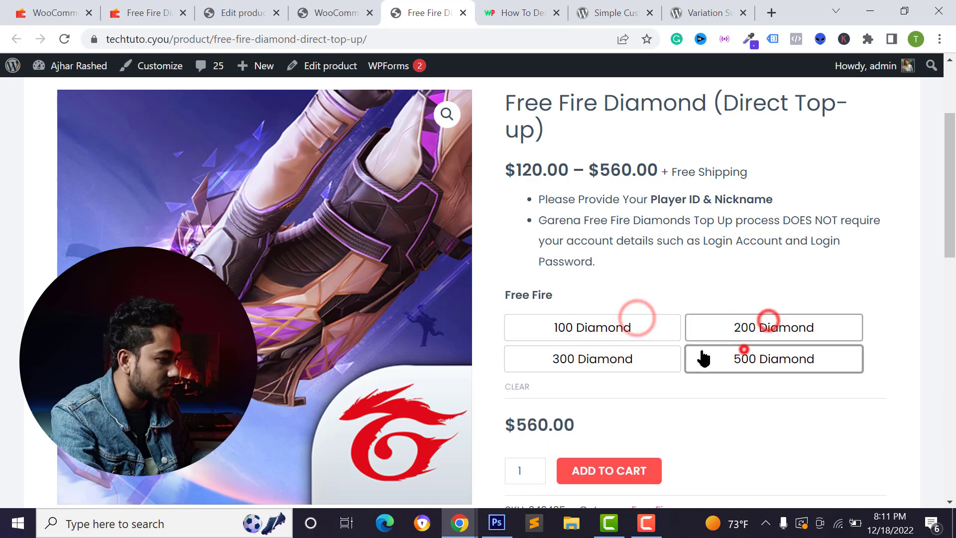
left_click(647, 349)
left_click(760, 324)
scroll(737, 323, "down", 1)
left_click(613, 301)
left_click(715, 301)
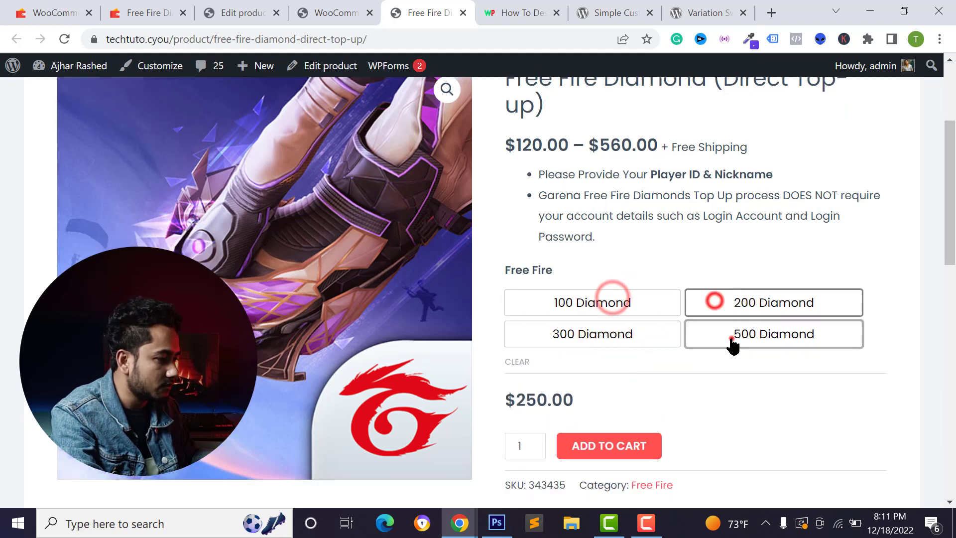
left_click(731, 338)
left_click(617, 329)
scroll(723, 324, "up", 1)
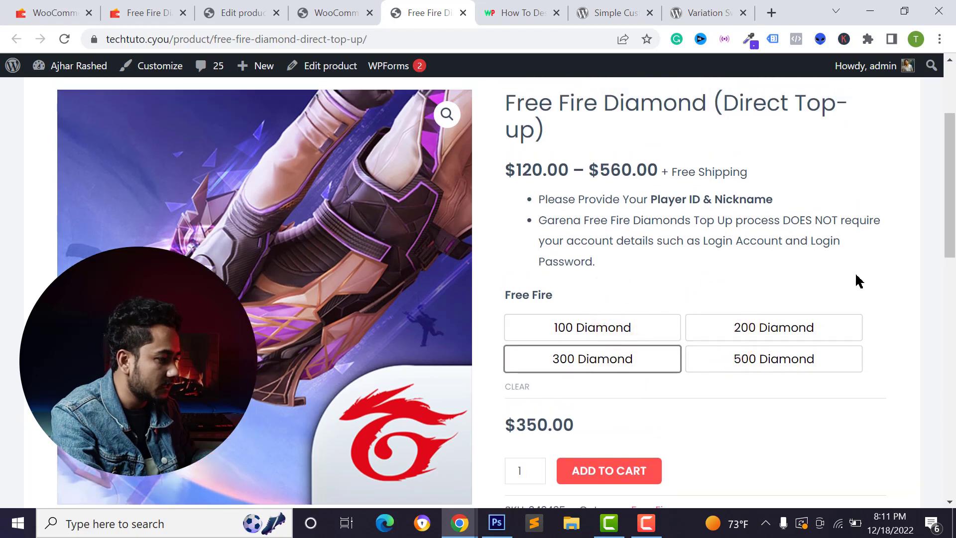
Step: Examine the border and selection styling on the demo product page by selecting its 25, 50 and 100 Diamond options
key("ctrl+2")
left_click(524, 232)
left_click(671, 244)
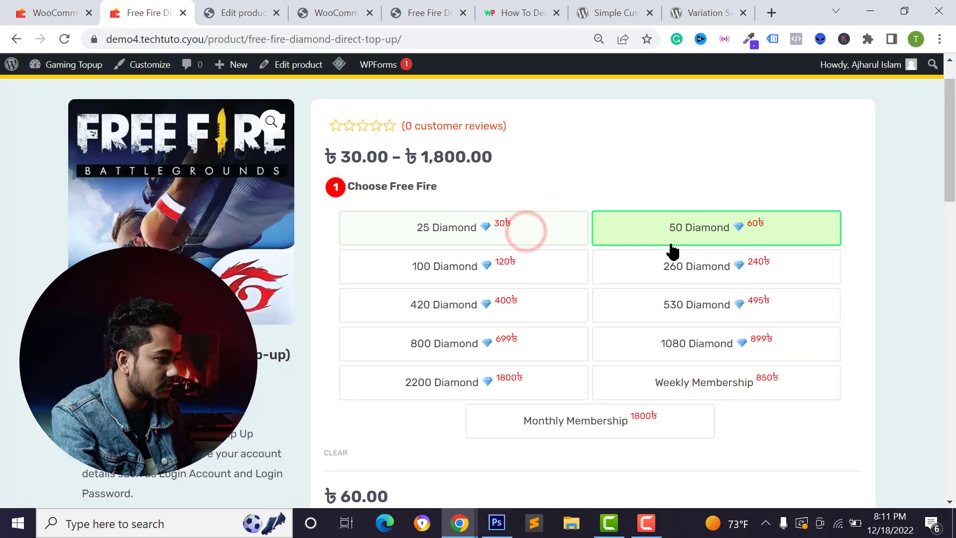
left_click(468, 230)
left_click(465, 272)
Step: Change the border color in the Default Design's hover and border styling to #eaeaea
key("ctrl+4")
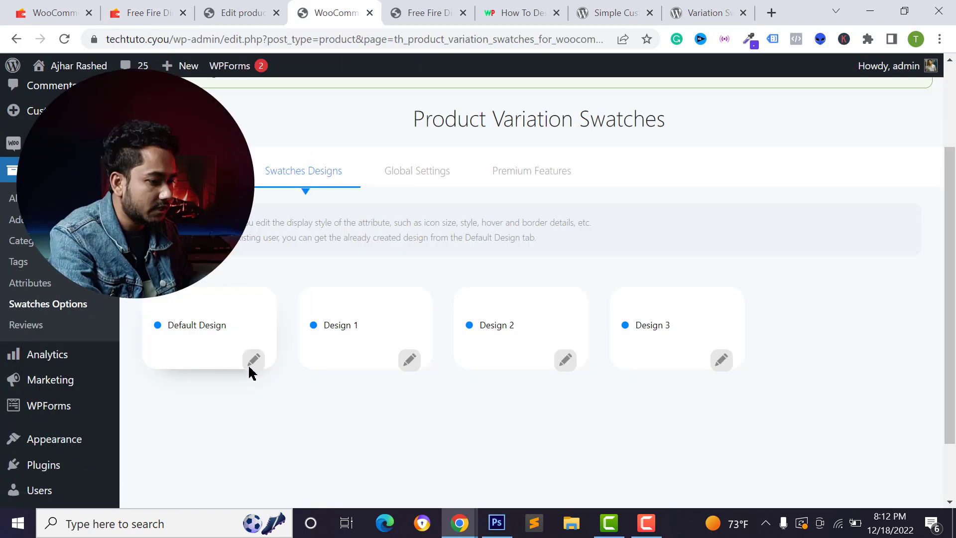
left_click(252, 364)
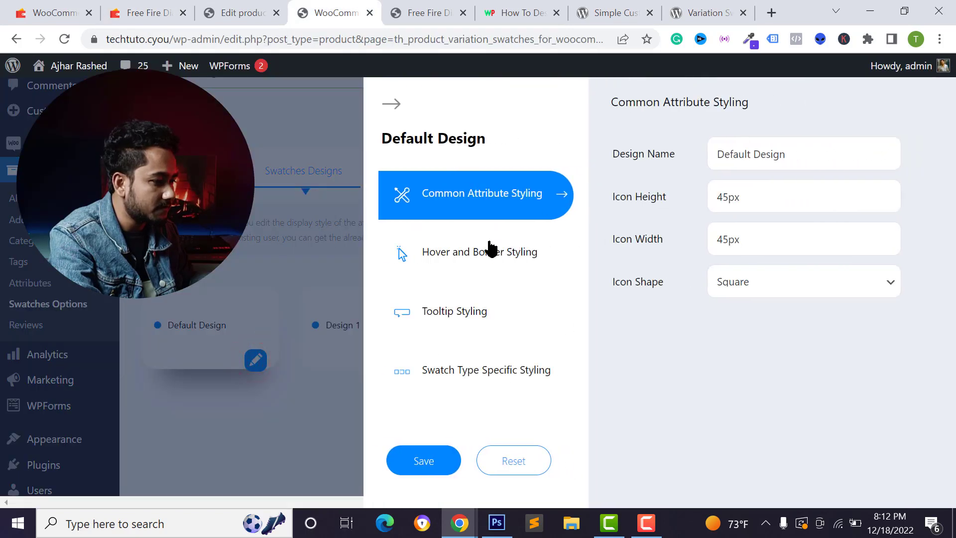
left_click(491, 248)
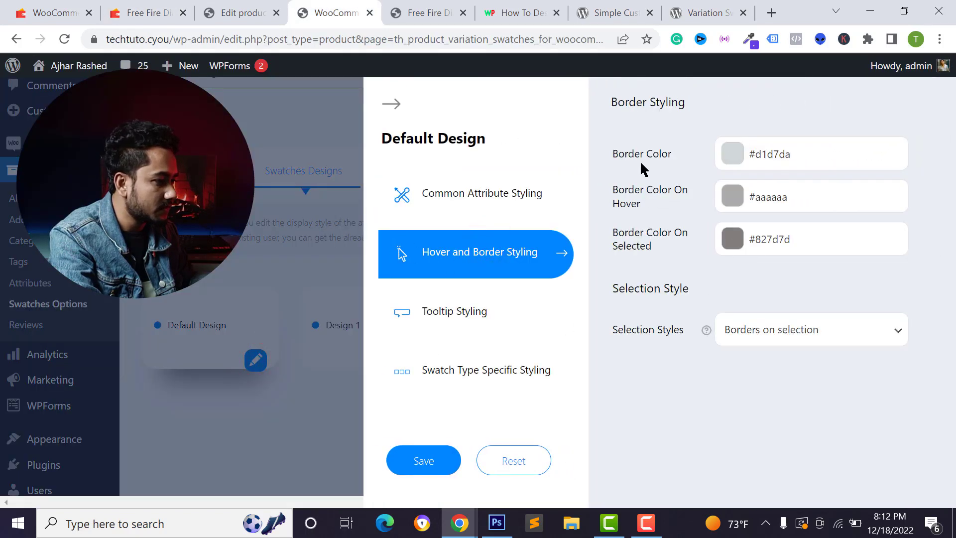
left_click(808, 159)
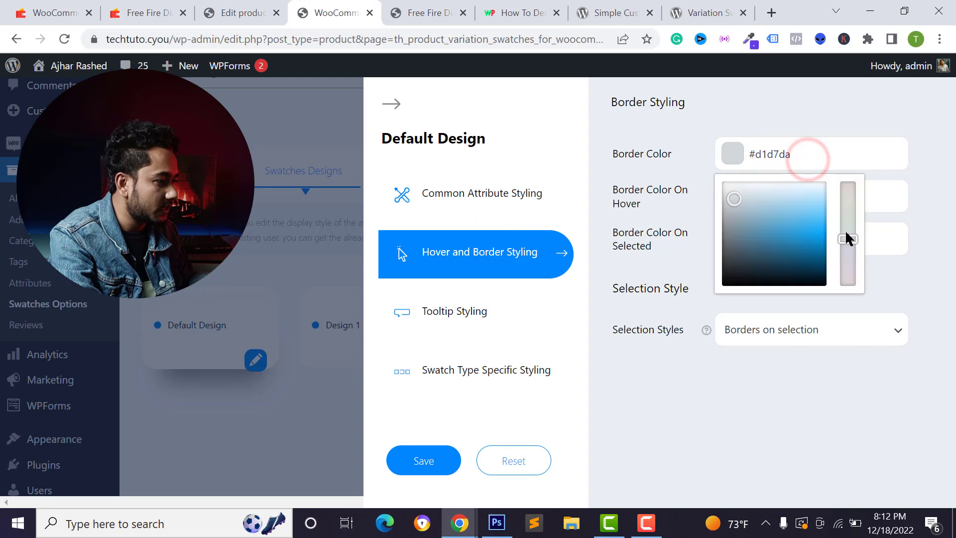
mouse_move(847, 239)
left_mouse_down()
mouse_move(845, 227)
mouse_move(818, 220)
mouse_move(827, 239)
mouse_move(835, 226)
left_mouse_up()
left_click(812, 232)
left_click(801, 152)
left_click(801, 157)
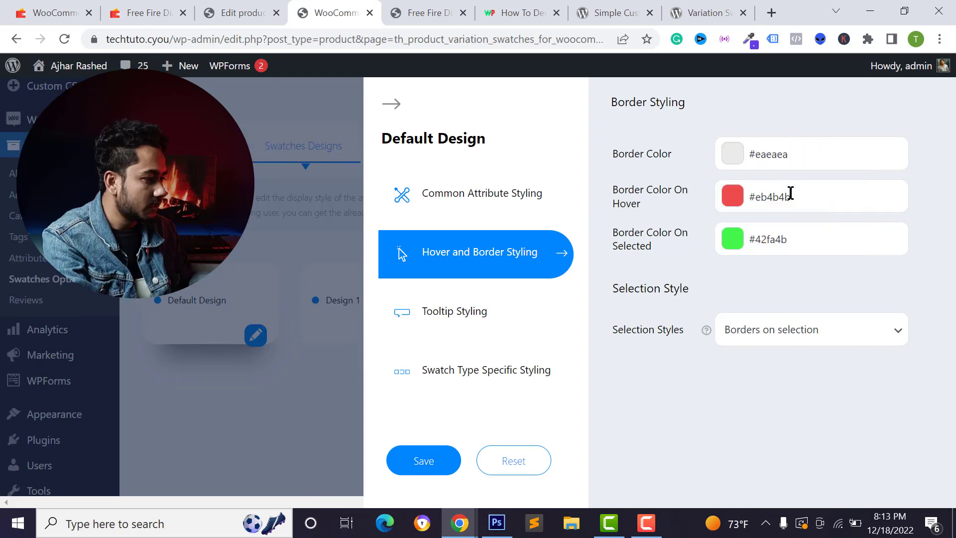
Step: Change the Default Design's border color on hover to a yellowish shade and save the design
left_click(791, 194)
mouse_move(808, 277)
left_mouse_down()
mouse_move(807, 265)
mouse_move(820, 267)
mouse_move(849, 243)
left_mouse_up()
left_click(804, 196)
mouse_move(811, 260)
left_mouse_down()
mouse_move(802, 274)
mouse_move(810, 280)
left_mouse_up()
left_click(651, 222)
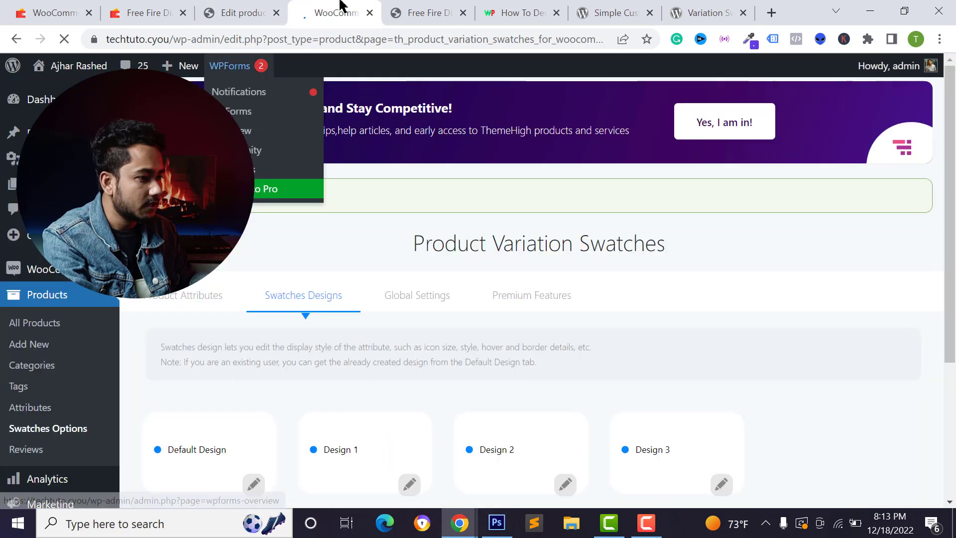
Step: Reload the Free Fire Diamond product page and check the hover and selected borders on the four diamond options
left_click(431, 10)
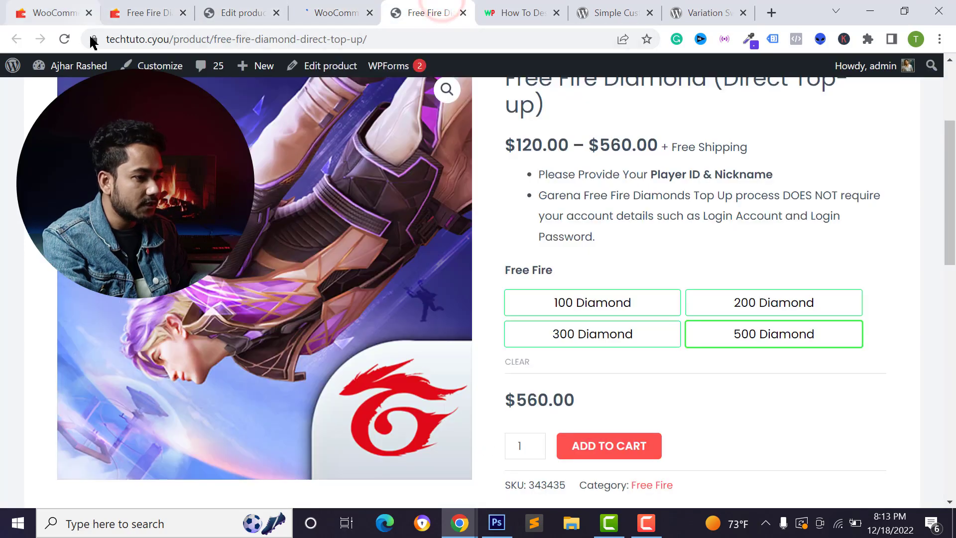
left_click(64, 39)
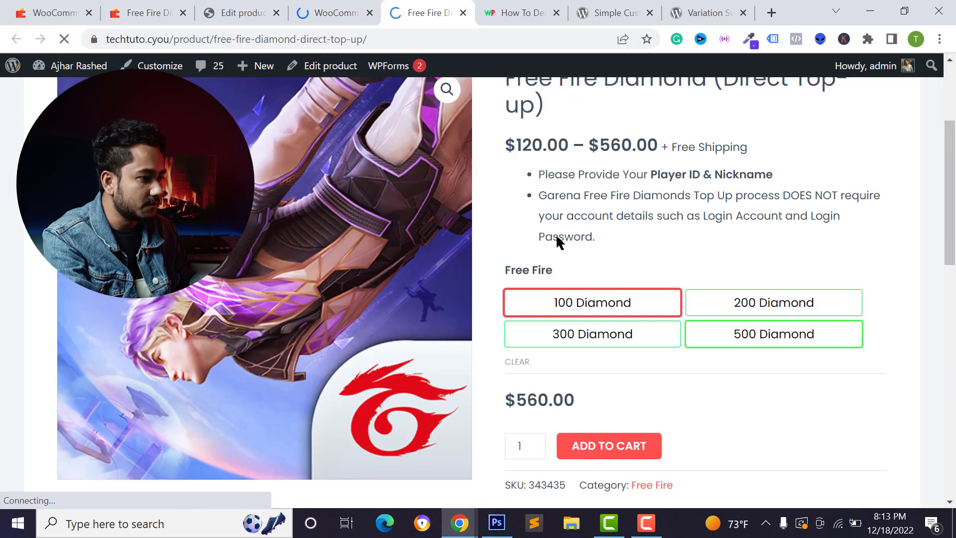
left_click(755, 304)
left_click(611, 344)
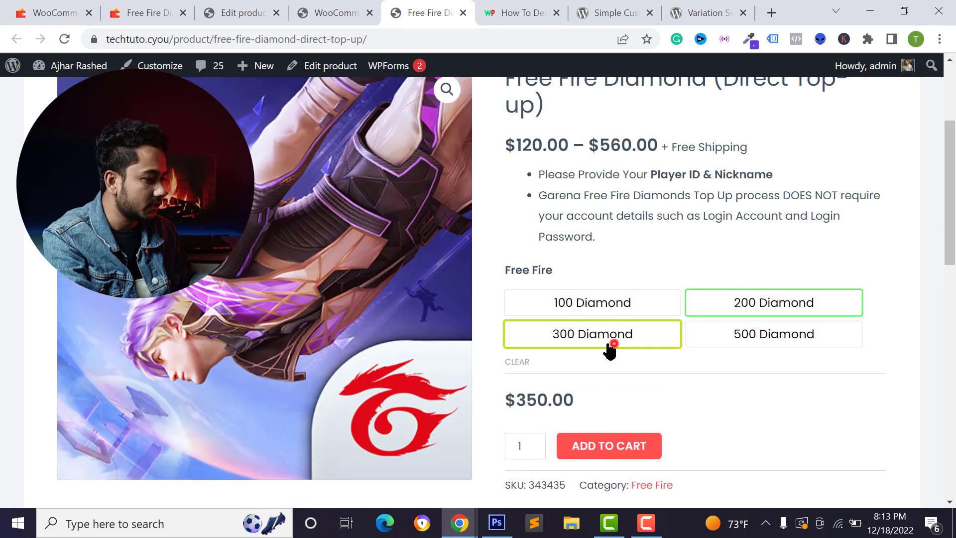
left_click(573, 295)
left_click(775, 299)
left_click(750, 339)
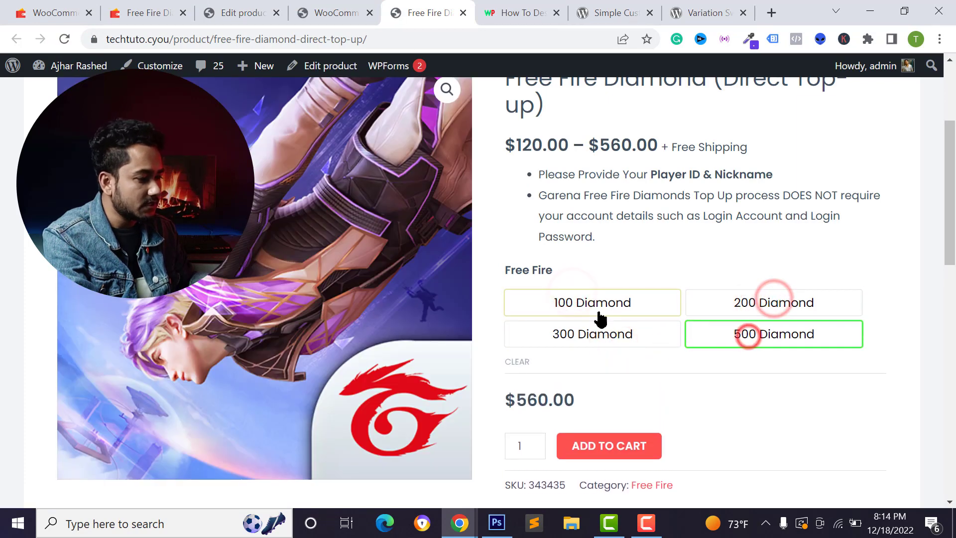
left_click(613, 313)
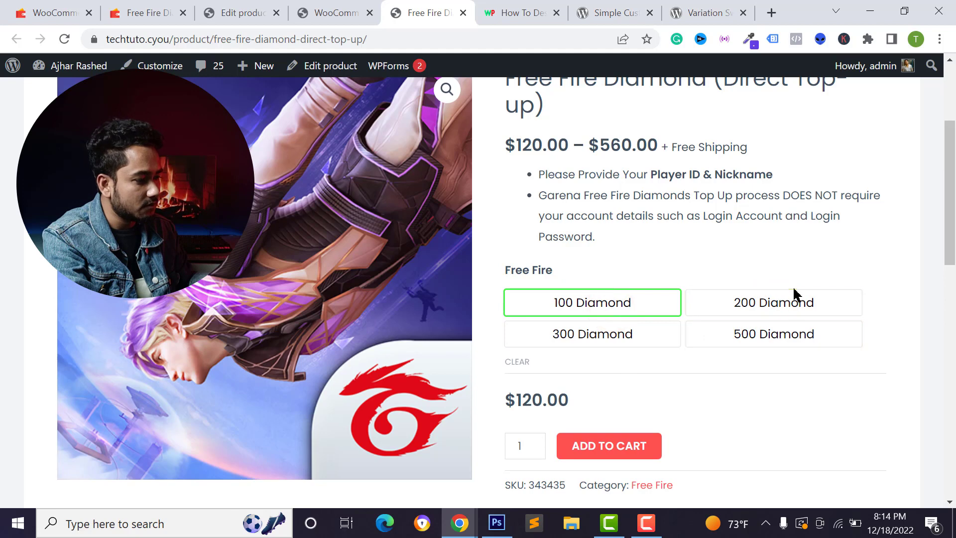
Step: Create a new custom CSS code entry titled "Variable"
left_click(204, 12)
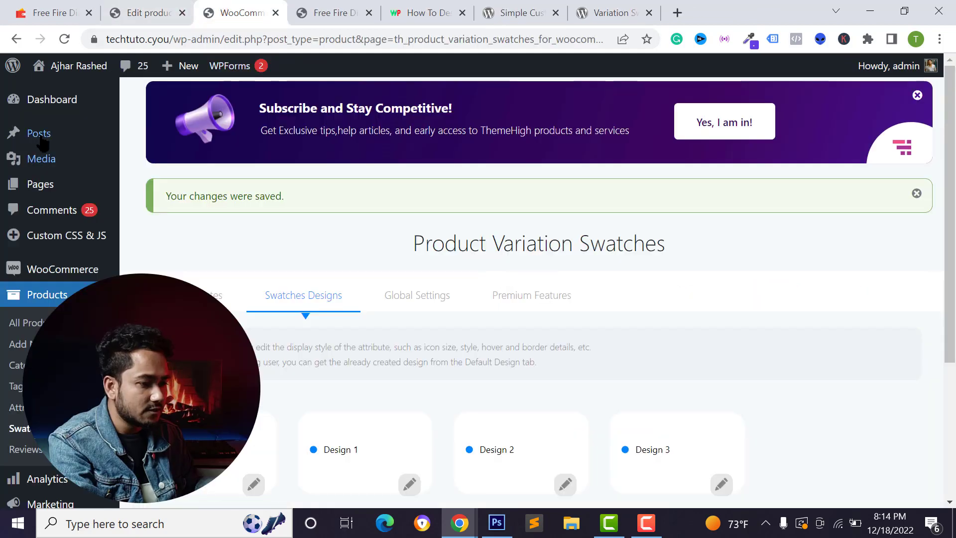
mouse_move(58, 243)
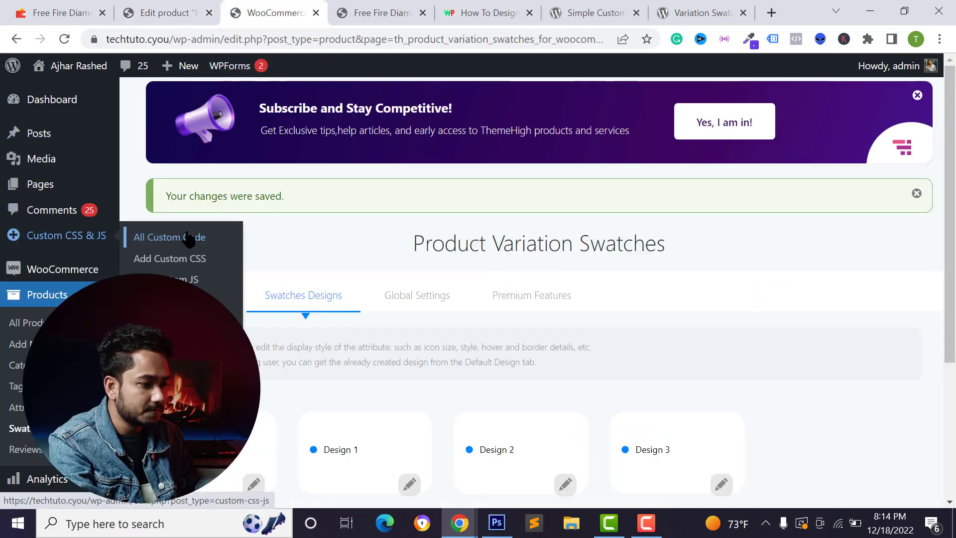
left_click(171, 259)
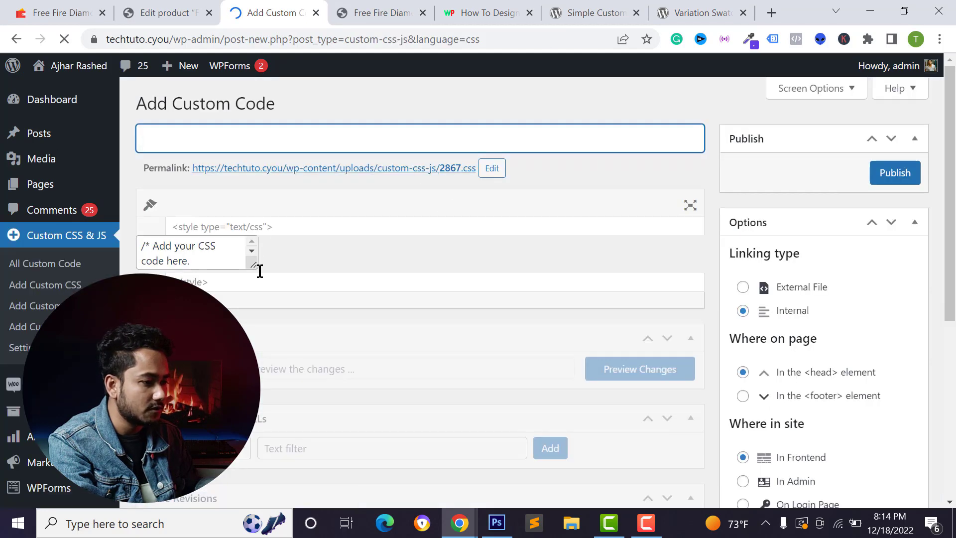
left_click(204, 135)
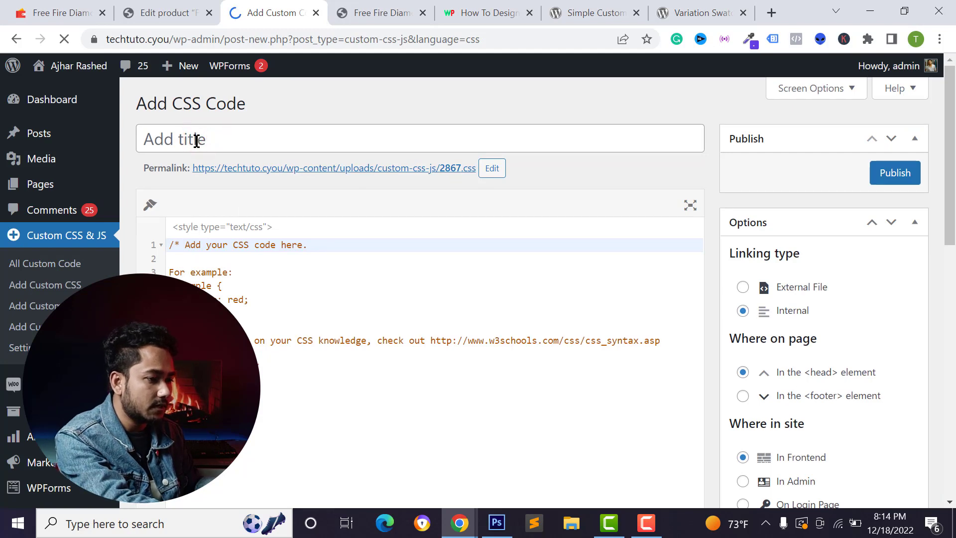
left_click(196, 141)
type("Variable")
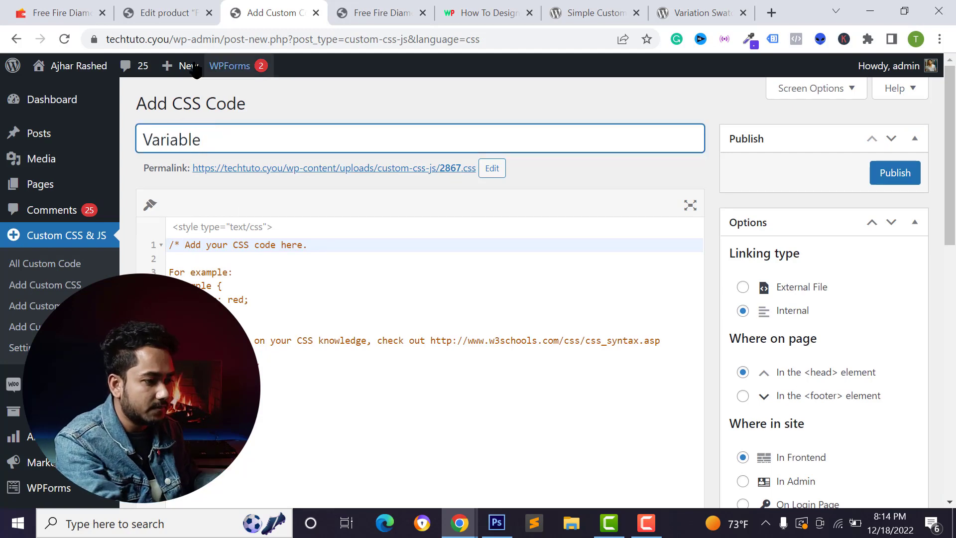
key("shift+Left")
key("shift+Left")
key("shift+Left")
key("shift+Left")
key("shift+Left")
key("shift+Left")
key("shift+Left")
key("shift+Left")
left_click(242, 322)
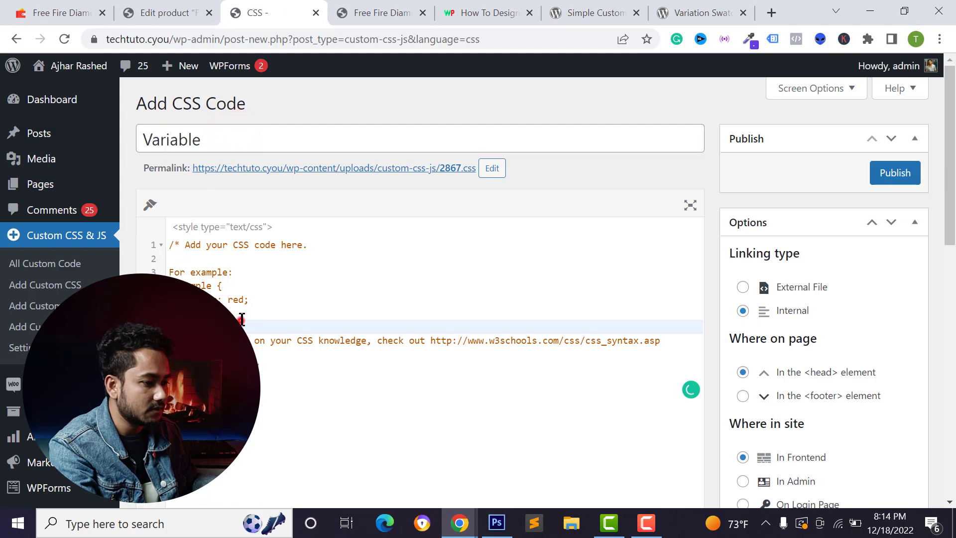
left_click(212, 139)
left_click(259, 272)
left_click(278, 393)
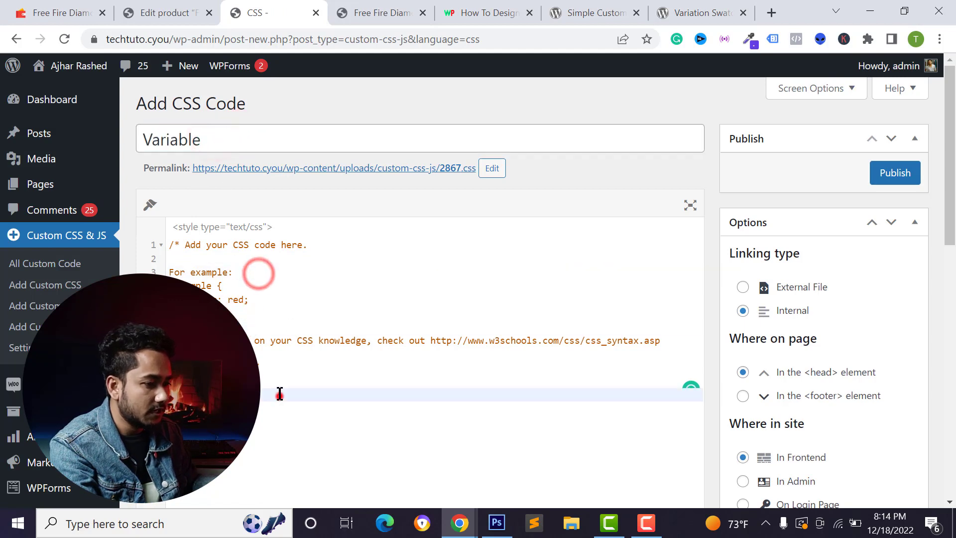
scroll(279, 396, "down", 1)
left_click_drag(276, 350, 175, 148)
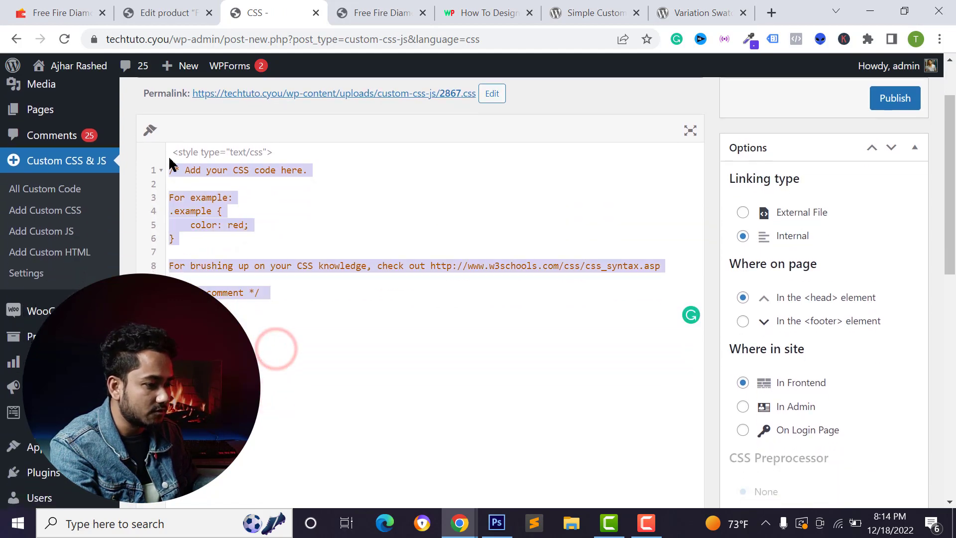
Step: Copy the full CSS snippet under "CSS Code To Design Variation Swatches Button" from the wpmethods.com article
left_click(483, 12)
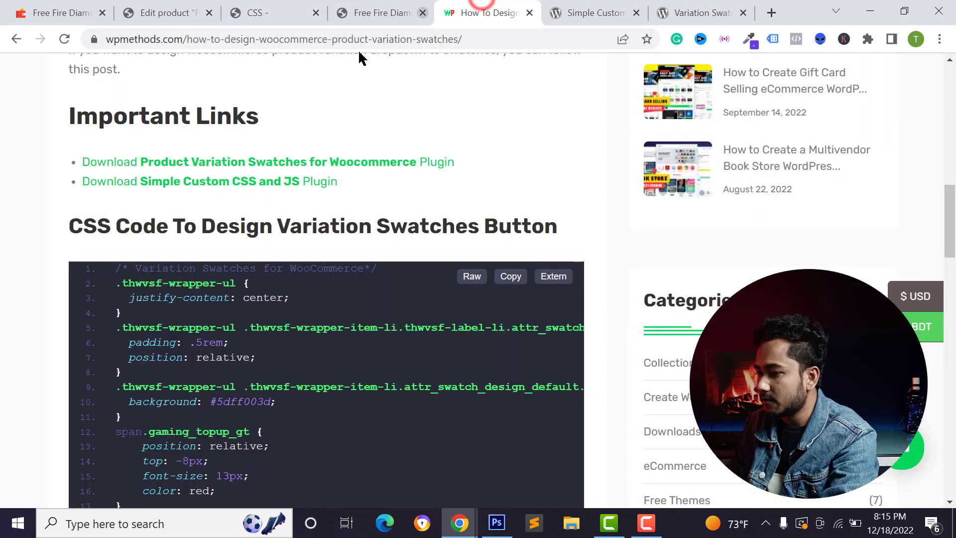
scroll(93, 269, "up", 1)
scroll(80, 235, "down", 2)
left_click(64, 195)
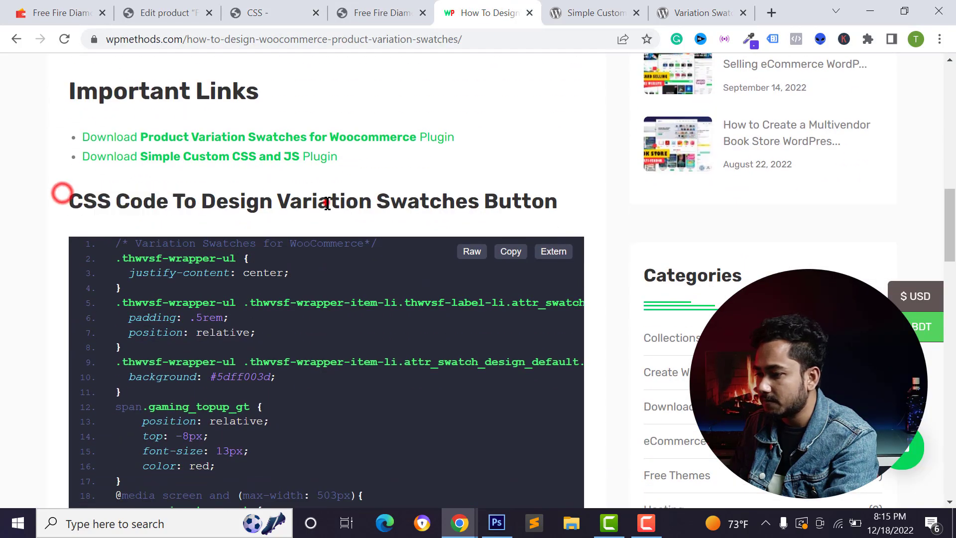
left_click(325, 203)
scroll(325, 203, "down", 5)
scroll(218, 274, "down", 3)
scroll(278, 226, "up", 7)
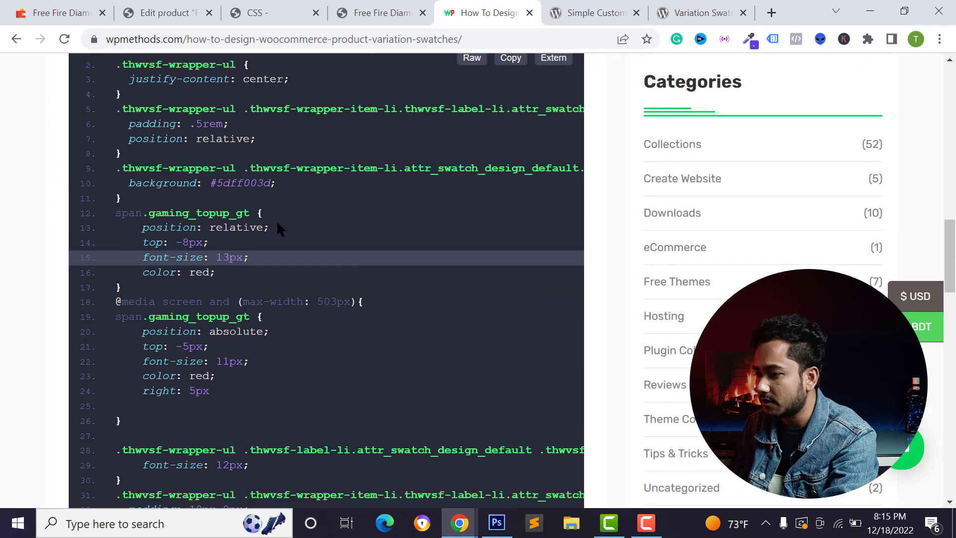
left_click(512, 177)
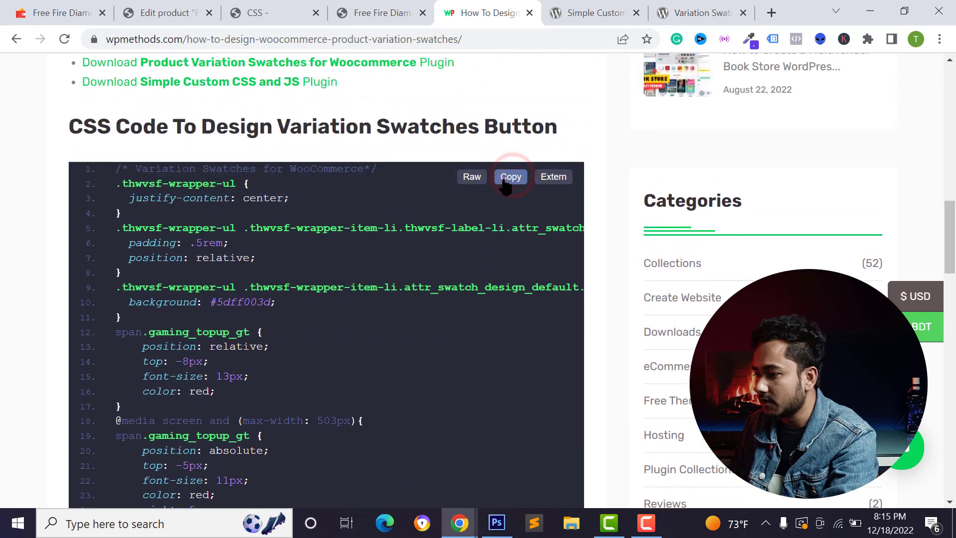
Step: Paste the copied variation swatches CSS below the placeholder comment in the "Variable" code entry and look through it
left_click(388, 5)
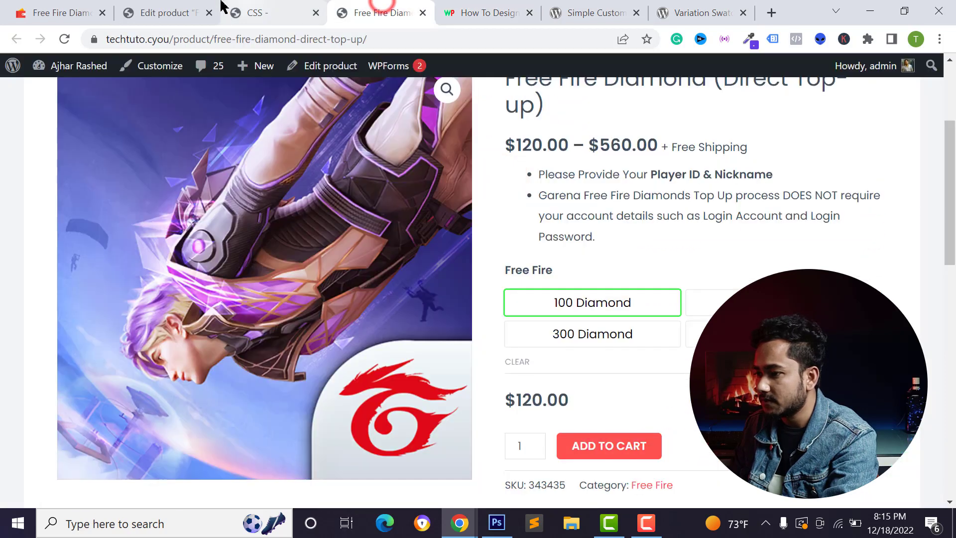
left_click(299, 8)
left_click(272, 320)
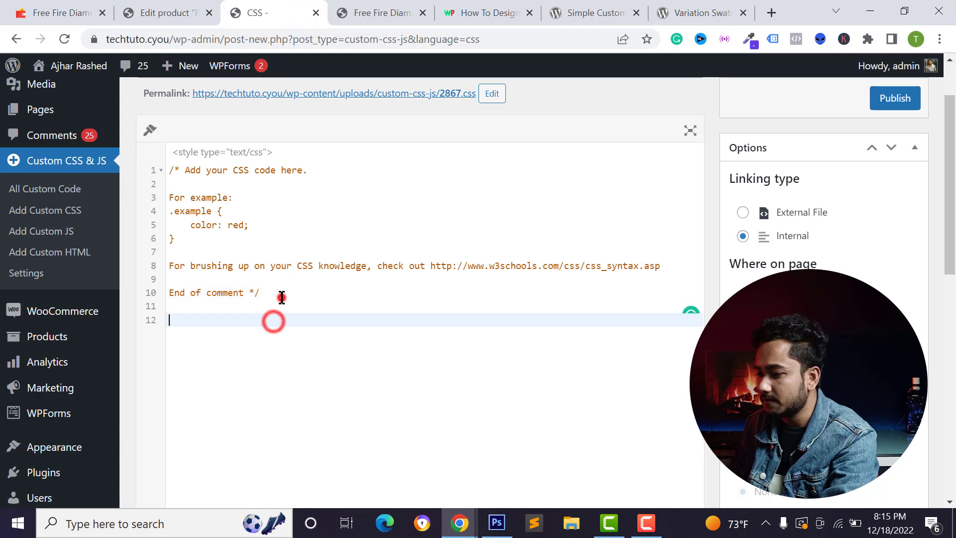
left_click(279, 297)
left_click(237, 352)
key("ctrl+v")
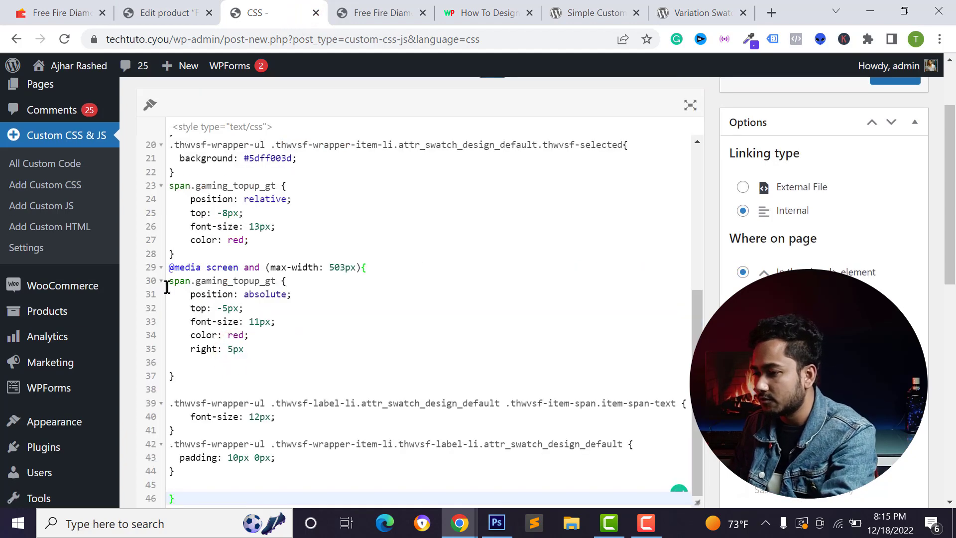
scroll(207, 243, "up", 5)
scroll(205, 228, "up", 4)
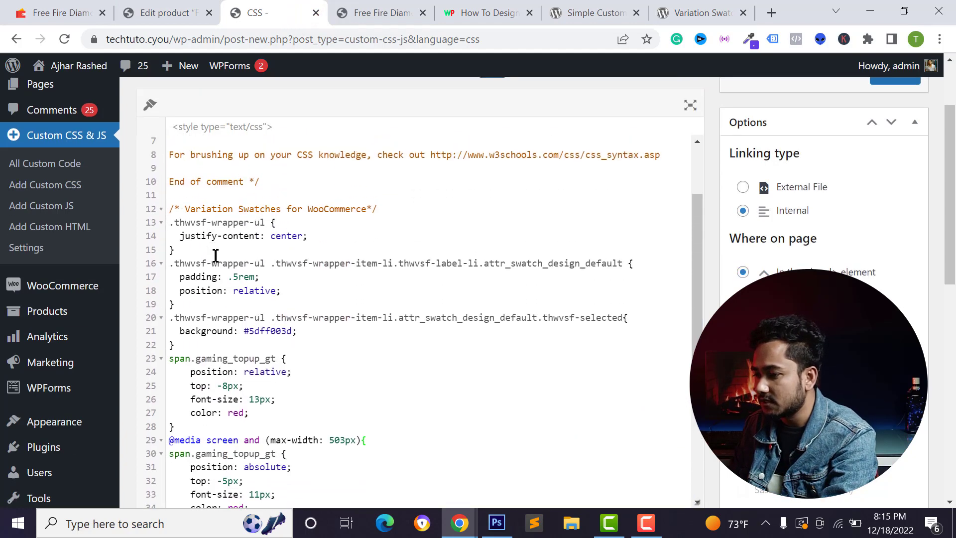
scroll(337, 272, "down", 10)
scroll(774, 263, "up", 5)
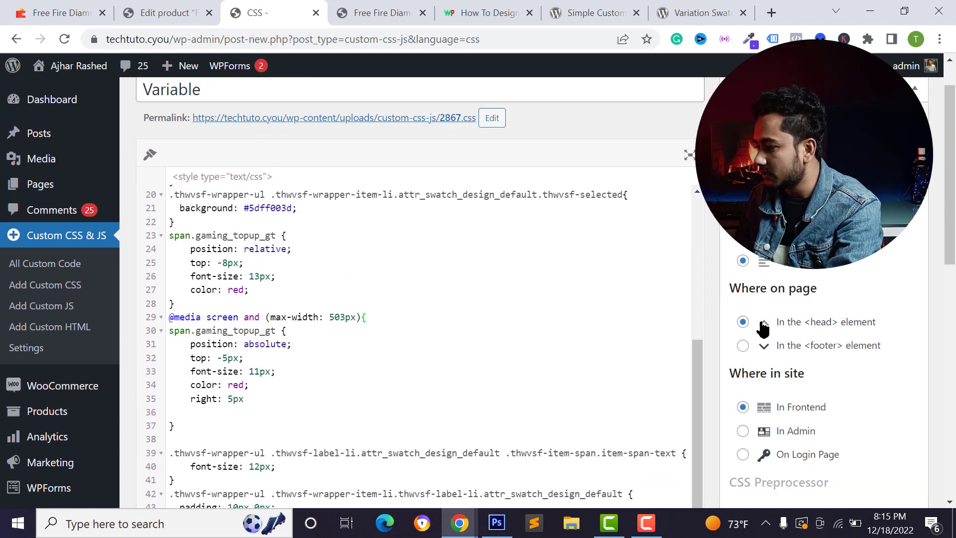
Step: Publish the "Variable" CSS code with the internal, head element and frontend options kept
scroll(811, 363, "down", 2)
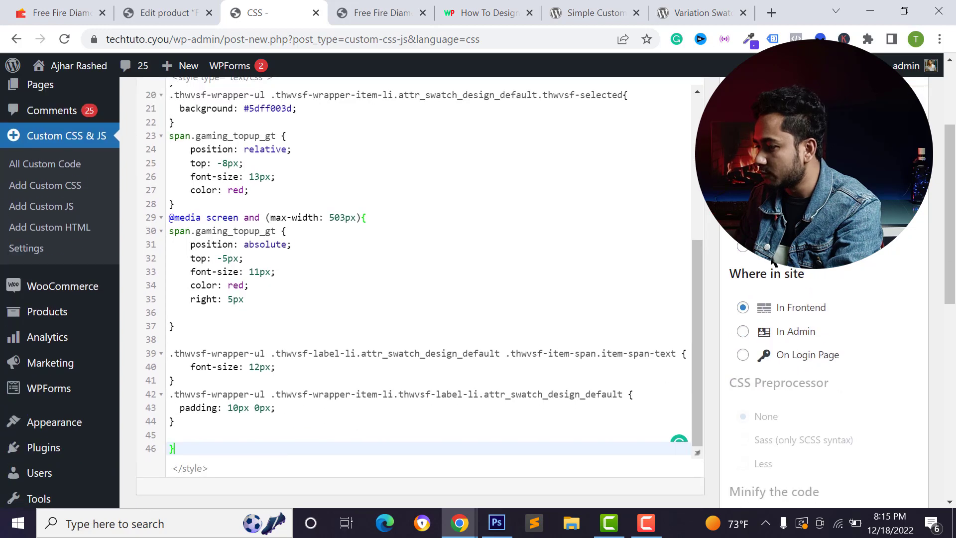
scroll(751, 204, "down", 2)
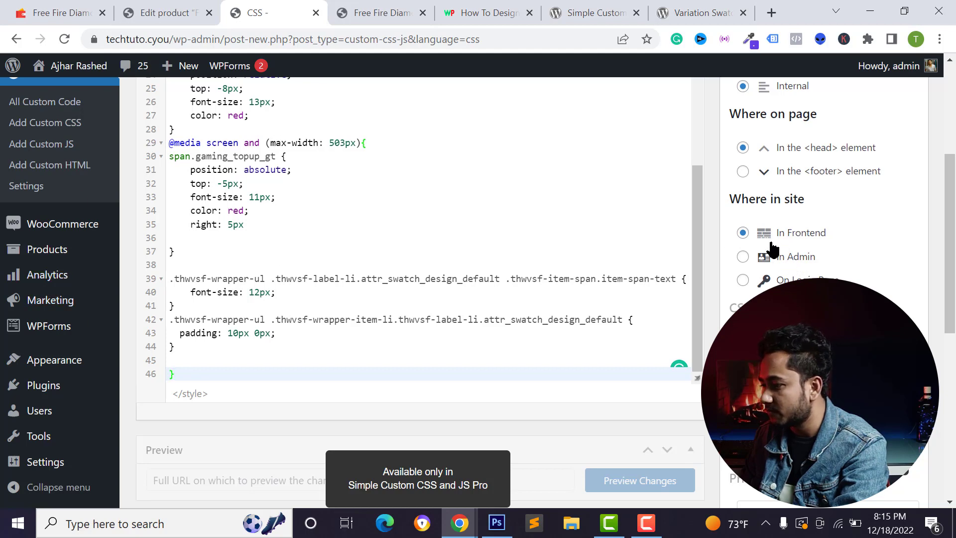
scroll(772, 247, "down", 8)
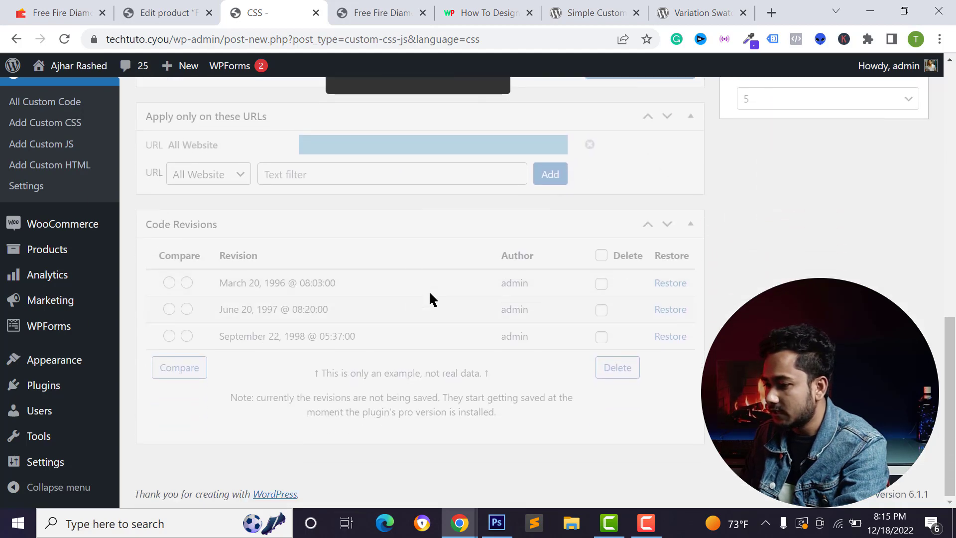
scroll(540, 297, "up", 10)
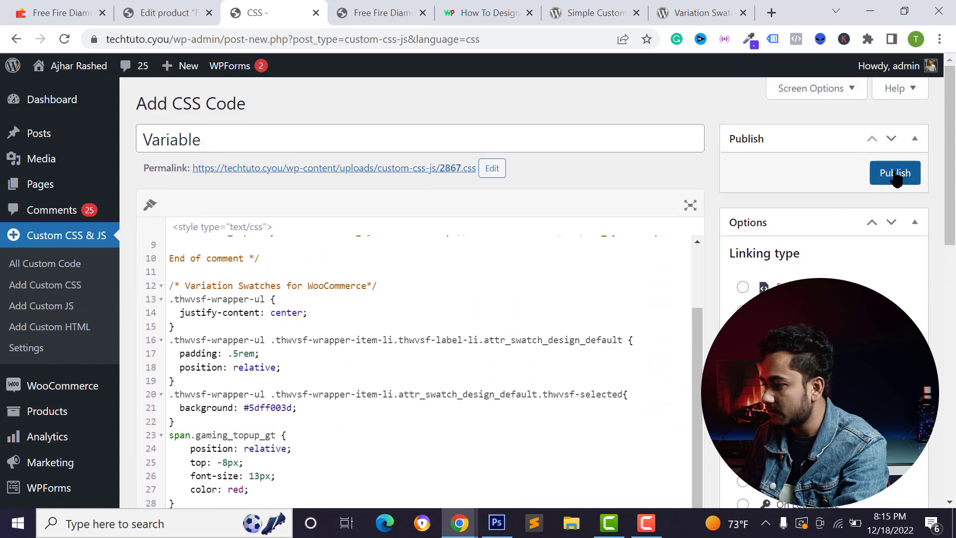
left_click(895, 174)
Step: Review the published CSS rules for swatch alignment, padding, selected background and the gaming_topup_gt span
scroll(443, 341, "down", 3)
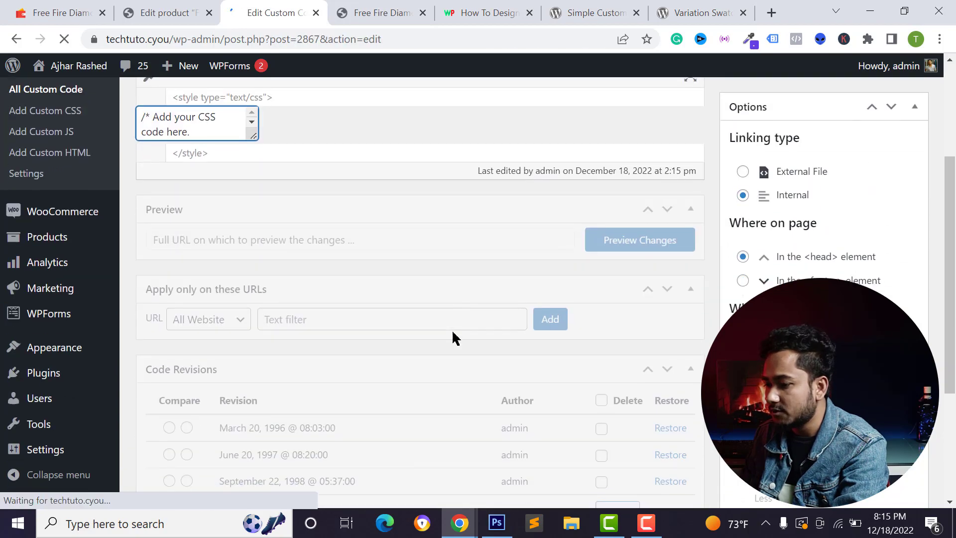
scroll(413, 297, "up", 3)
left_click(257, 255)
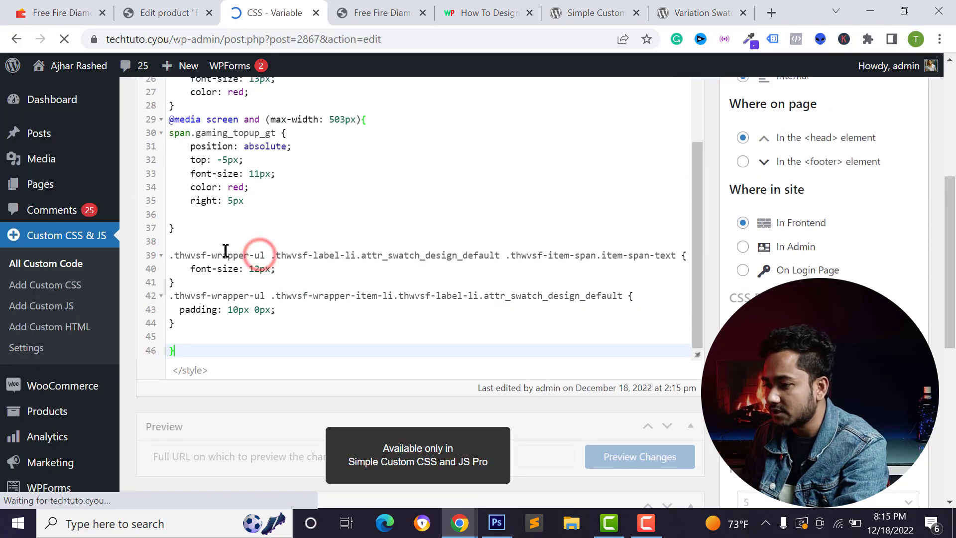
scroll(226, 250, "up", 10)
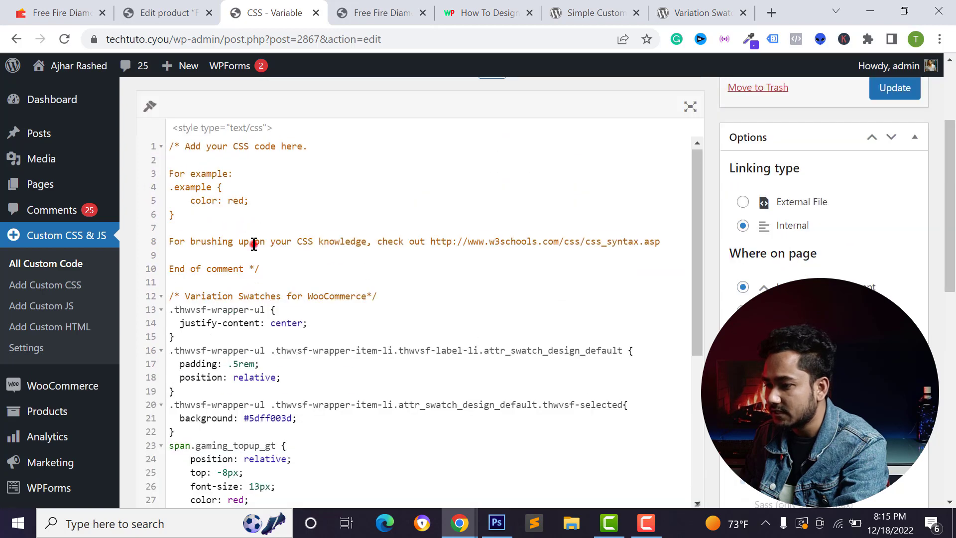
left_click(254, 243)
scroll(262, 310, "down", 2)
left_click(250, 303)
left_click(271, 250)
left_click(264, 290)
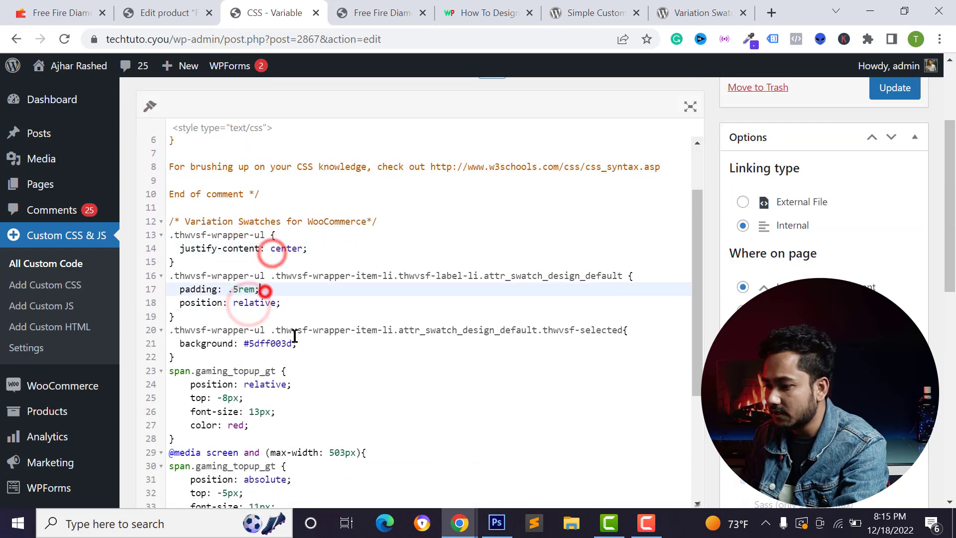
left_click(294, 343)
left_click(288, 372)
scroll(288, 372, "down", 3)
Step: Reload the Free Fire Diamond product page and check the swatches' layout, selected background and hover border by selecting different diamond options
left_click(369, 12)
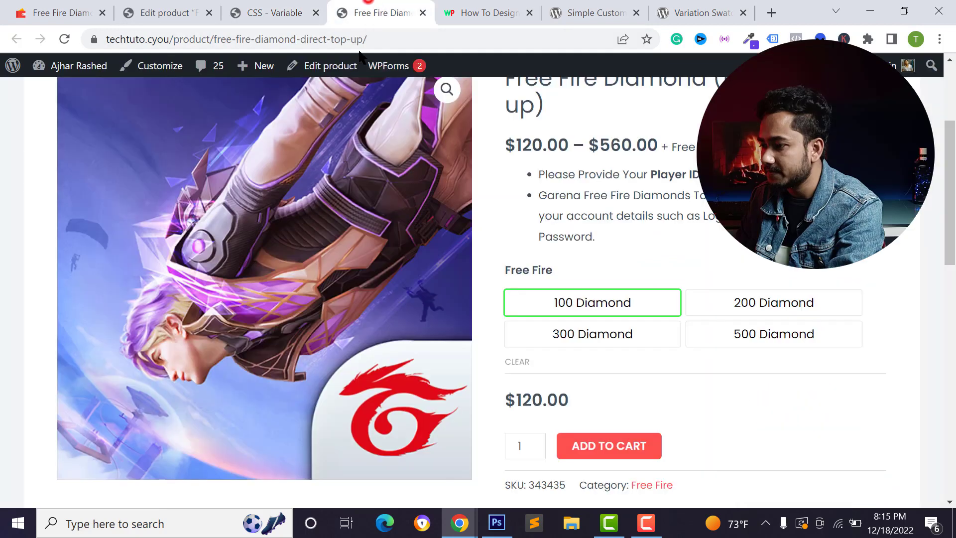
left_click(64, 39)
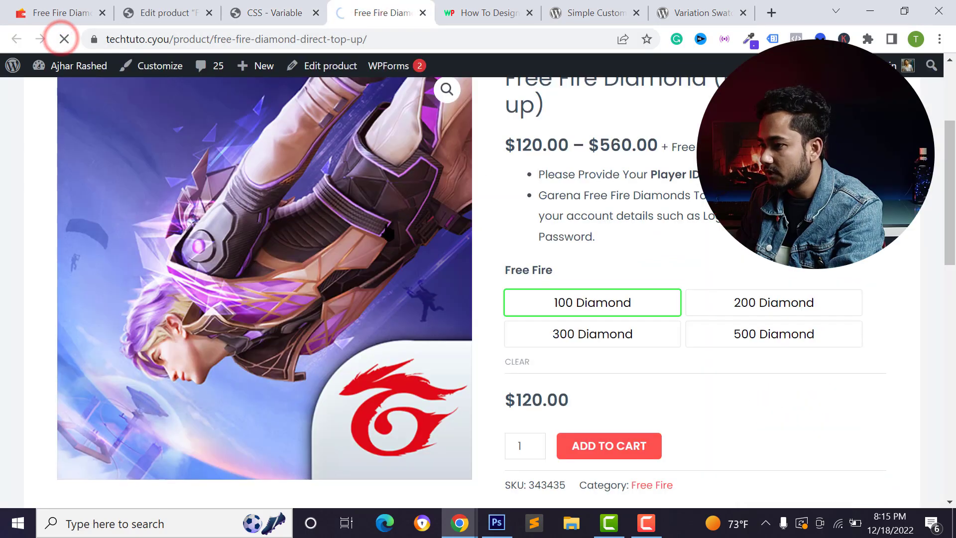
scroll(588, 273, "down", 2)
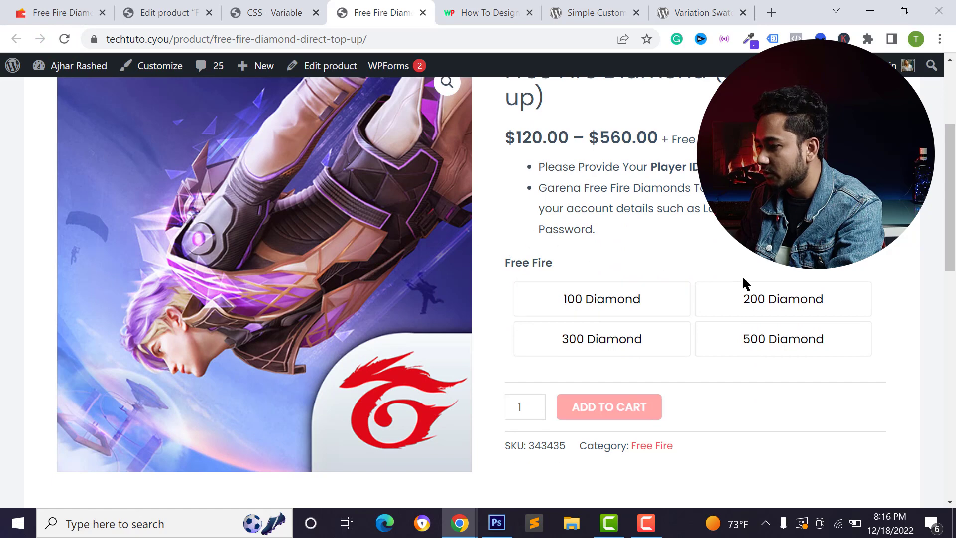
left_click(796, 303)
left_click(664, 302)
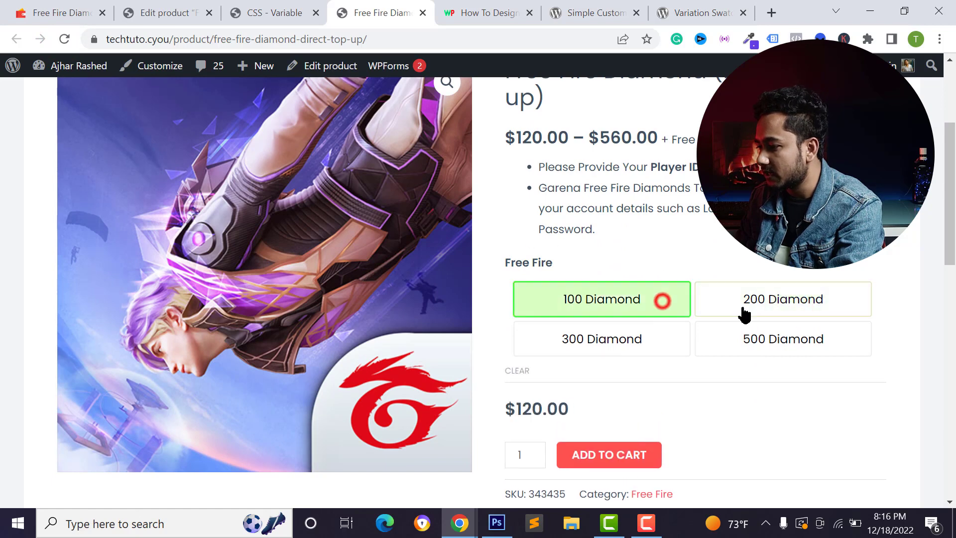
left_click(762, 305)
left_click(768, 329)
left_click(646, 330)
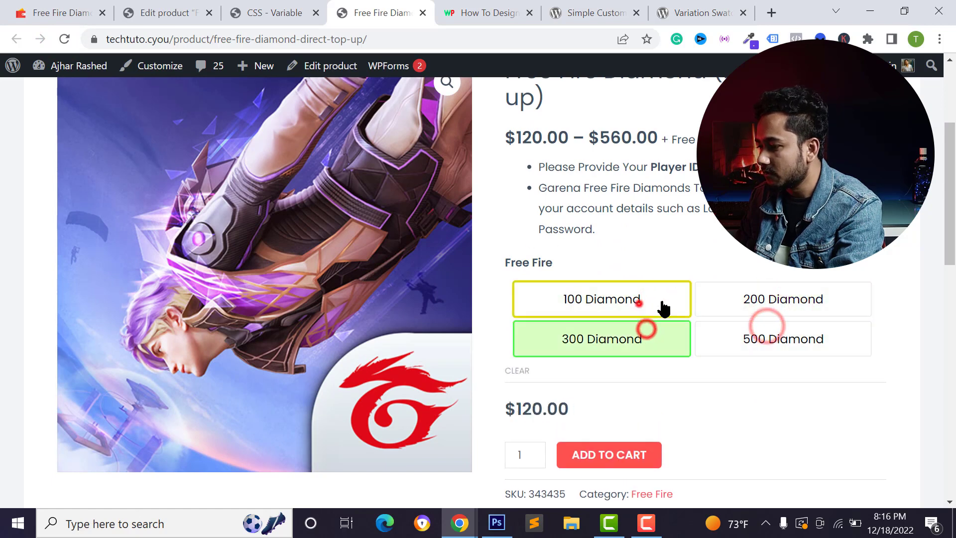
left_click(636, 301)
left_click(745, 298)
left_click(623, 324)
left_click(612, 296)
left_click(815, 397)
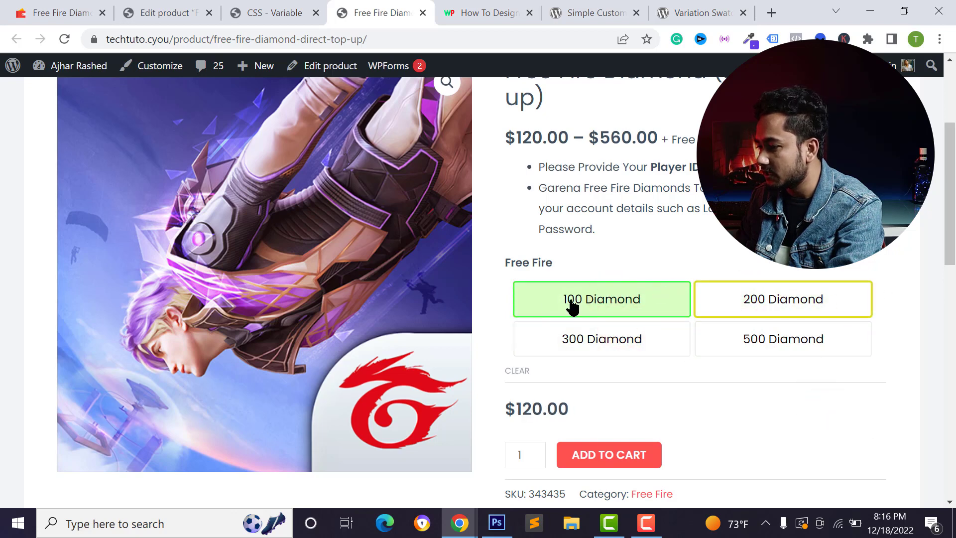
left_click(764, 326)
left_click(753, 300)
left_click(629, 330)
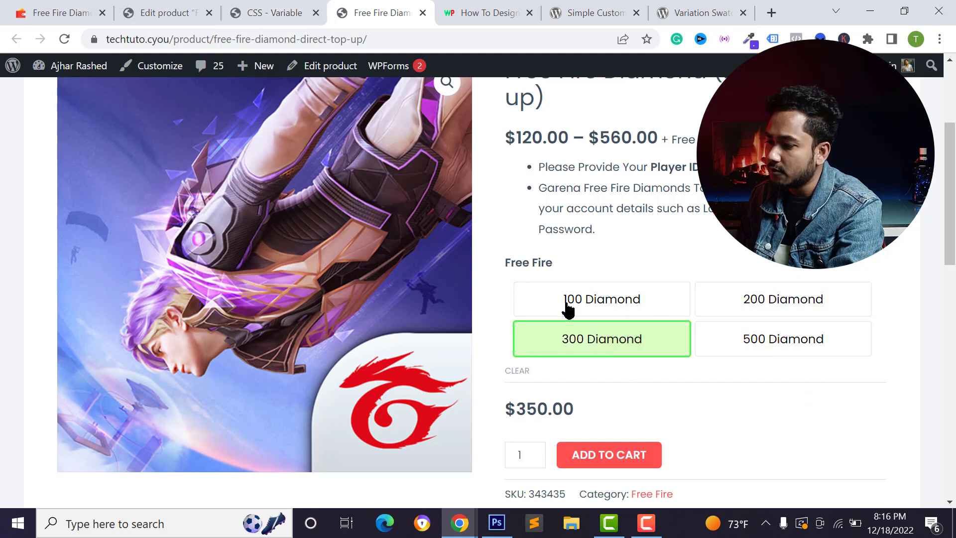
left_click(595, 310)
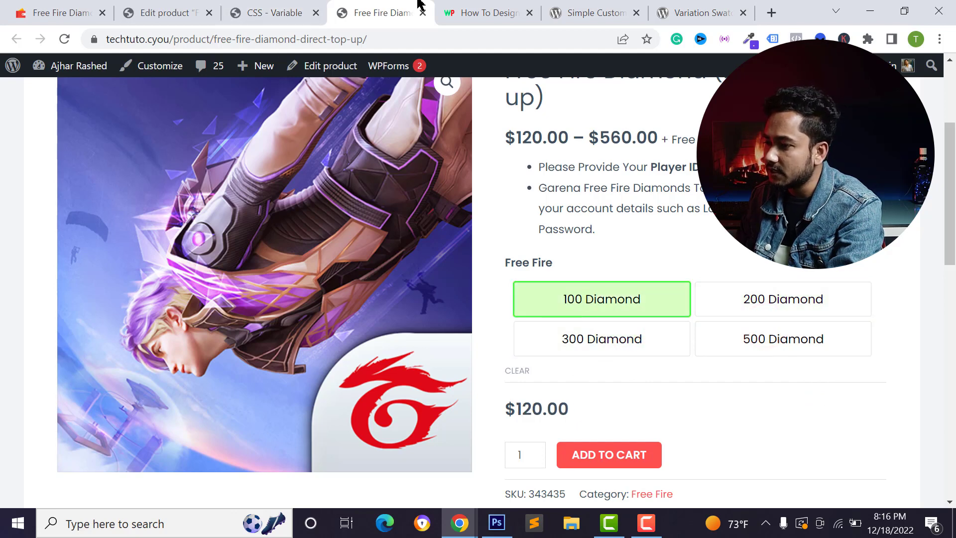
Step: Examine the diamond icons and small red prices beside the option labels on the demo top-up page
left_click(256, 7)
left_click(80, 7)
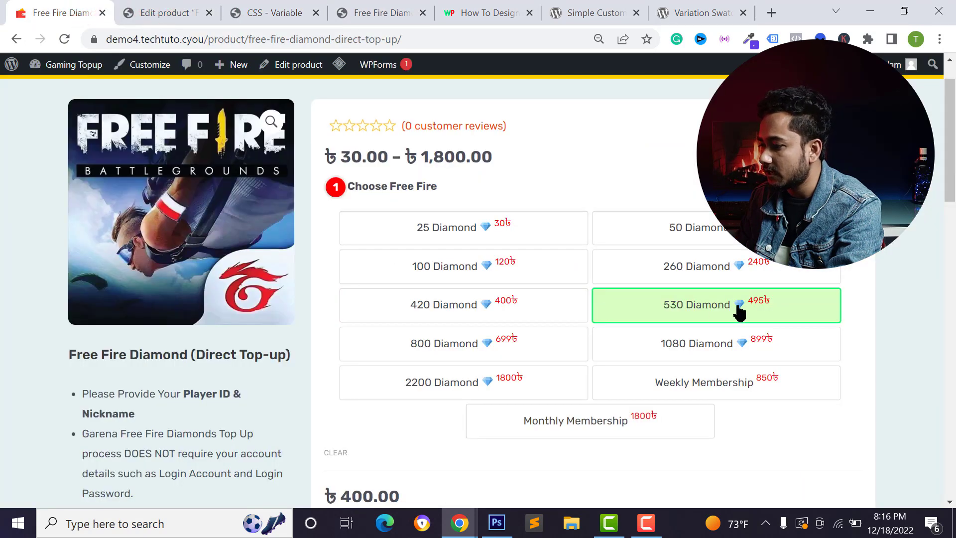
left_click(486, 301)
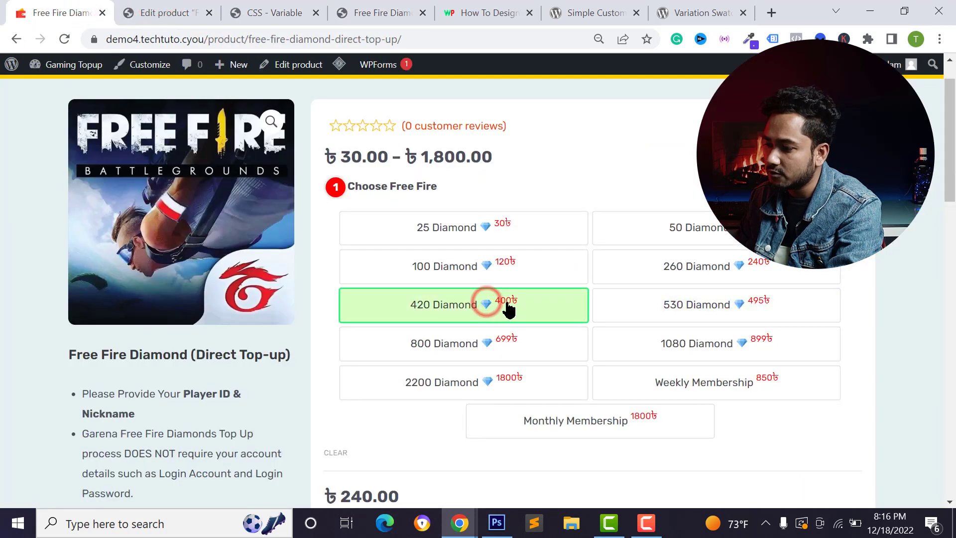
left_click(498, 262)
left_click(498, 266)
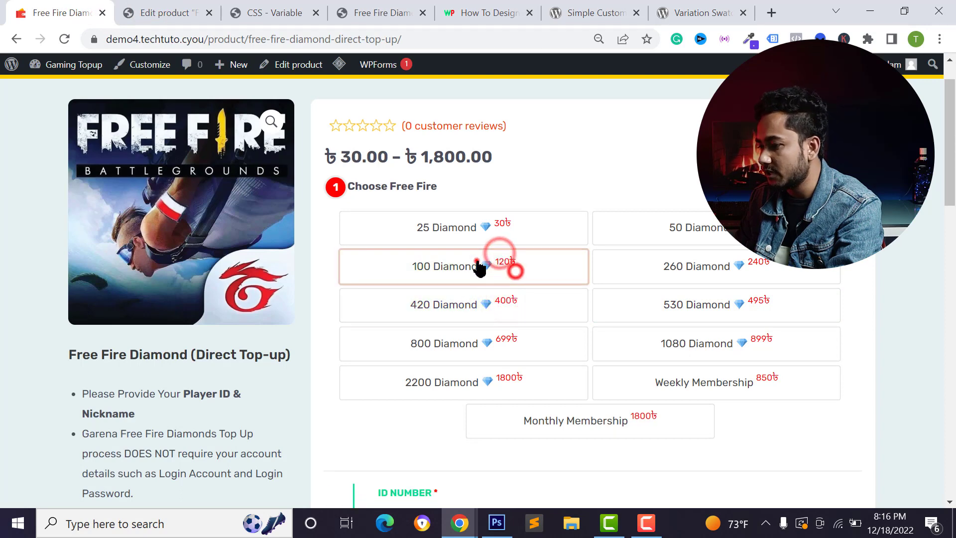
left_click(478, 262)
left_click(489, 219)
left_click(500, 234)
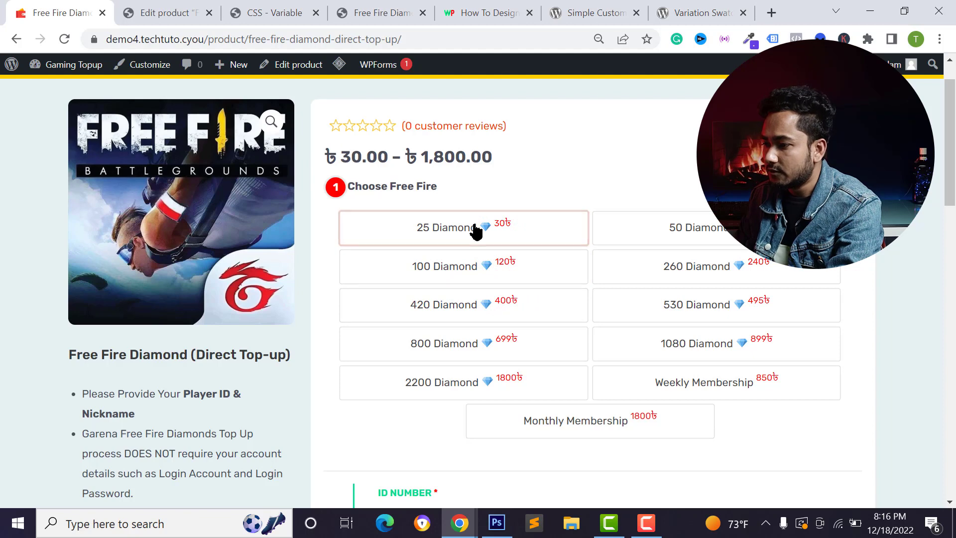
Step: Open the Free Fire attribute in the Free Fire Diamond product's data to edit its values
left_click(152, 11)
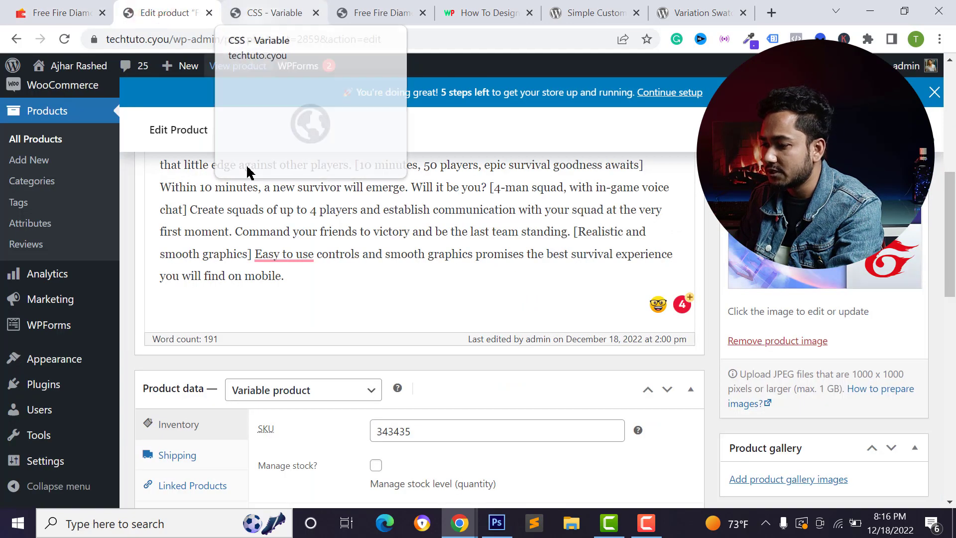
scroll(102, 167, "up", 2)
scroll(76, 238, "down", 4)
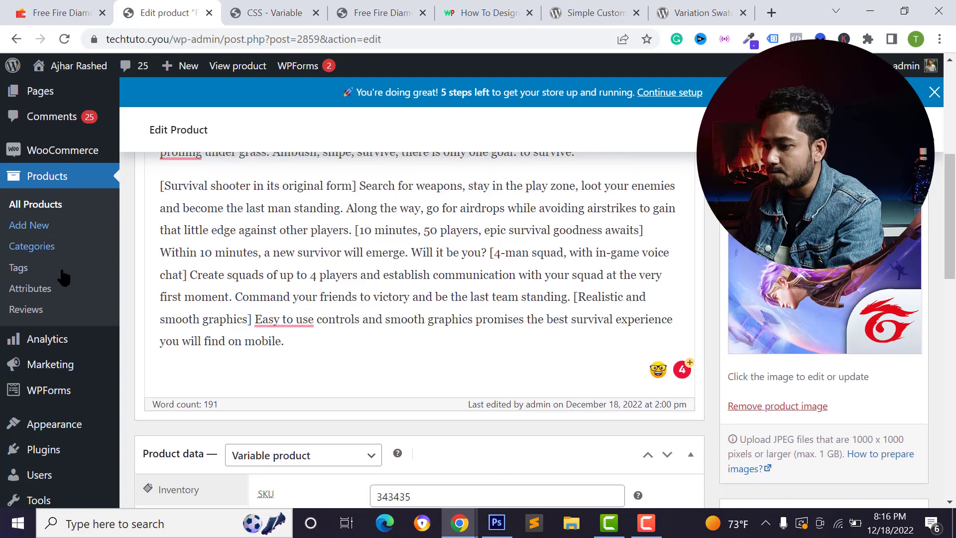
scroll(443, 214, "up", 4)
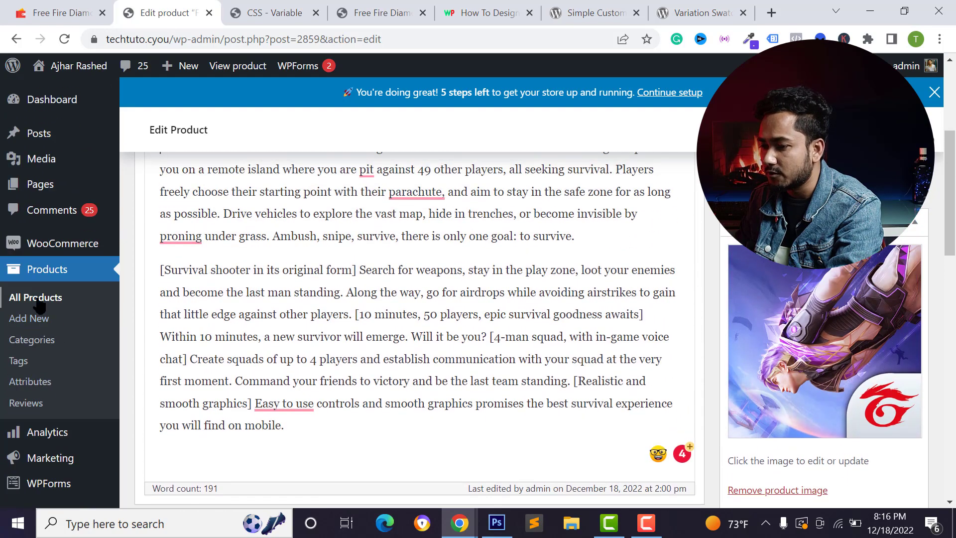
scroll(299, 301, "down", 6)
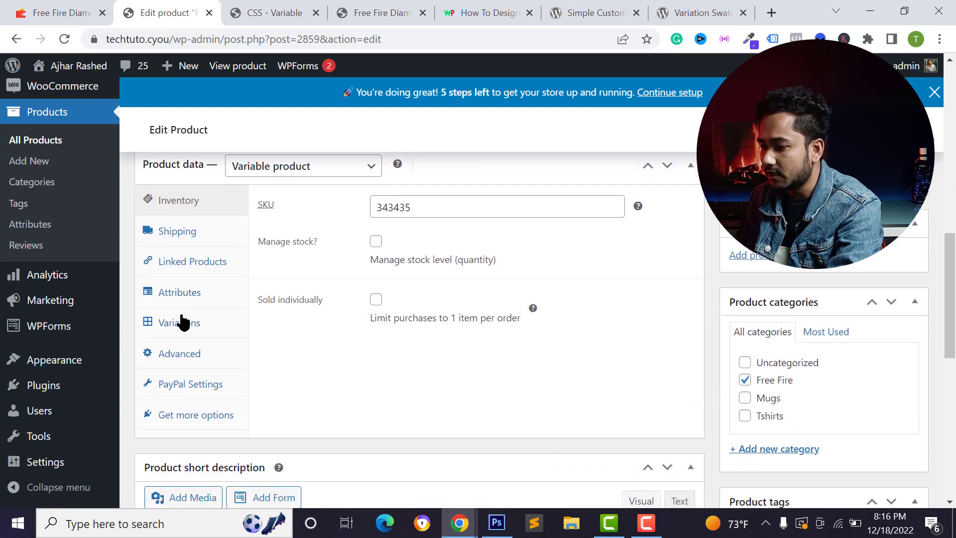
left_click(182, 323)
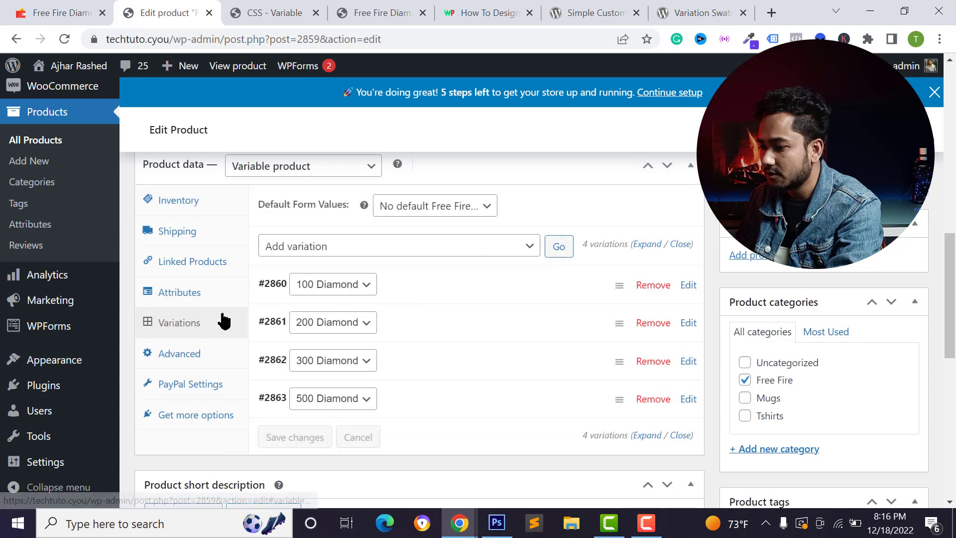
left_click(180, 294)
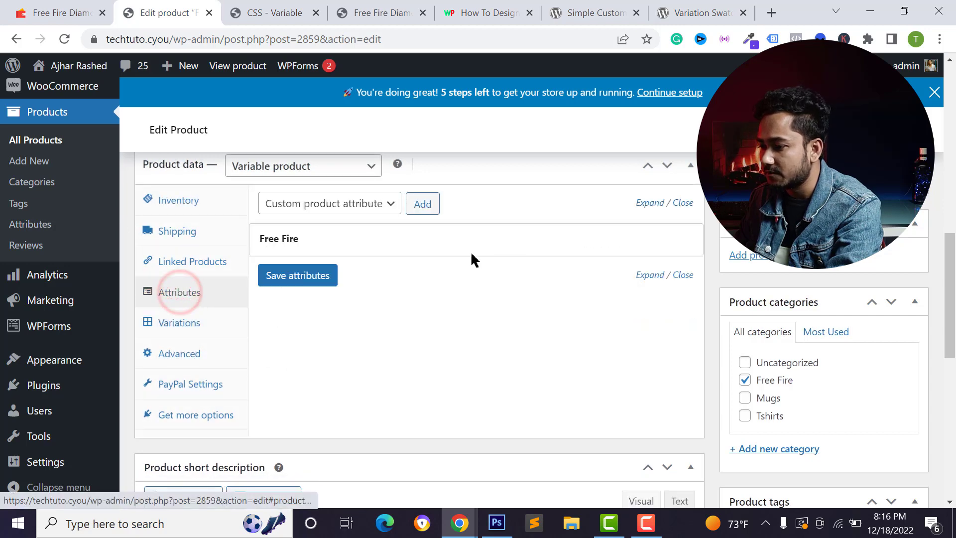
left_click(491, 246)
left_click(482, 301)
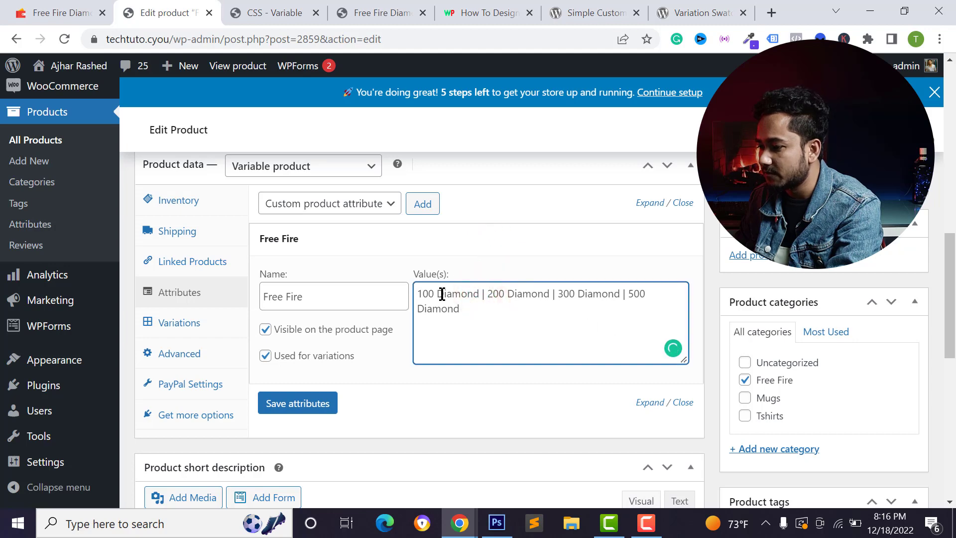
Step: Check the 100 Diamond price on the product page and append "- 120" to the 100 Diamond attribute value
left_click_drag(418, 288, 479, 294)
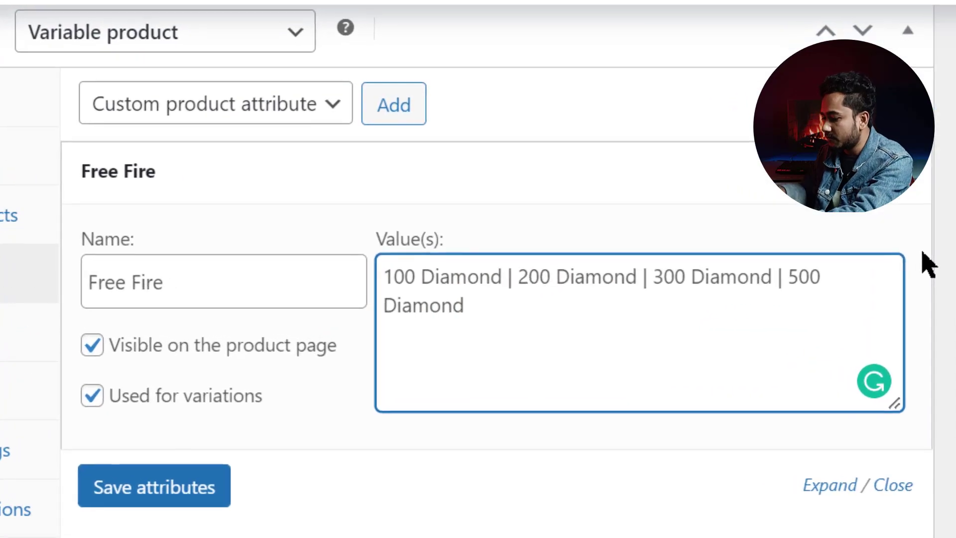
type("-")
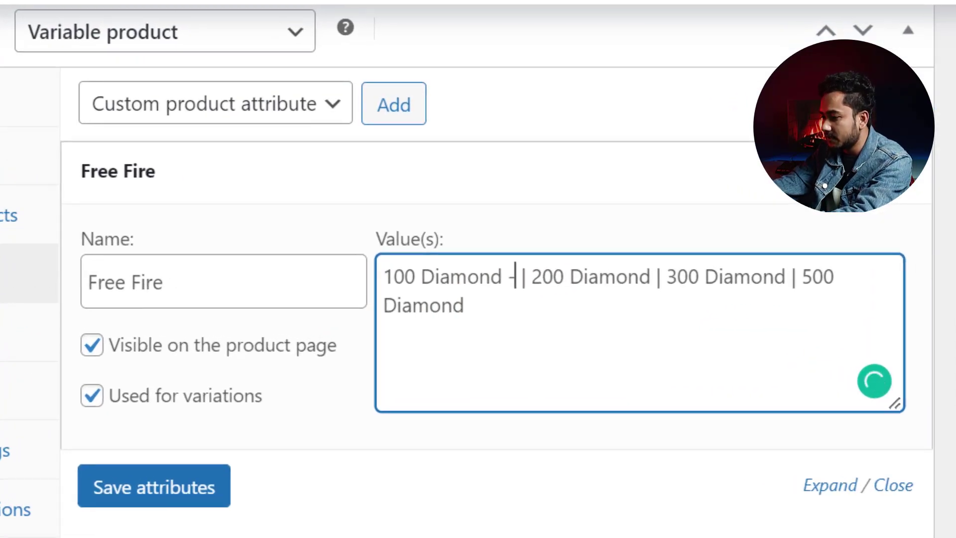
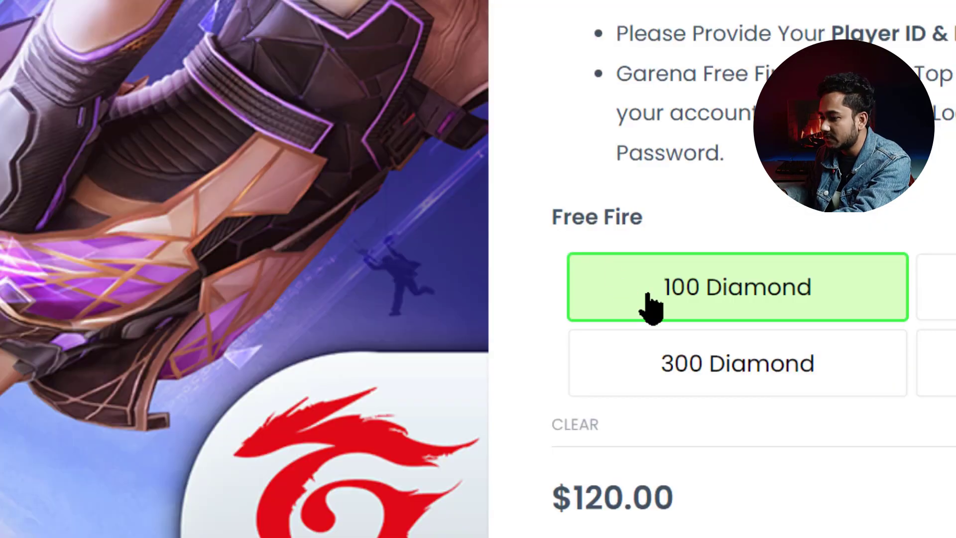
left_click(722, 279)
left_click(722, 279)
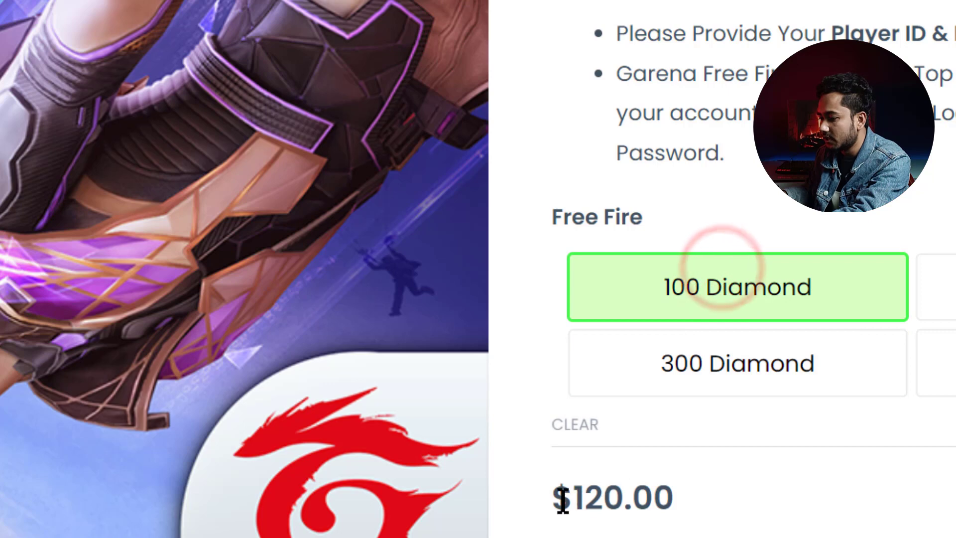
left_click(568, 498)
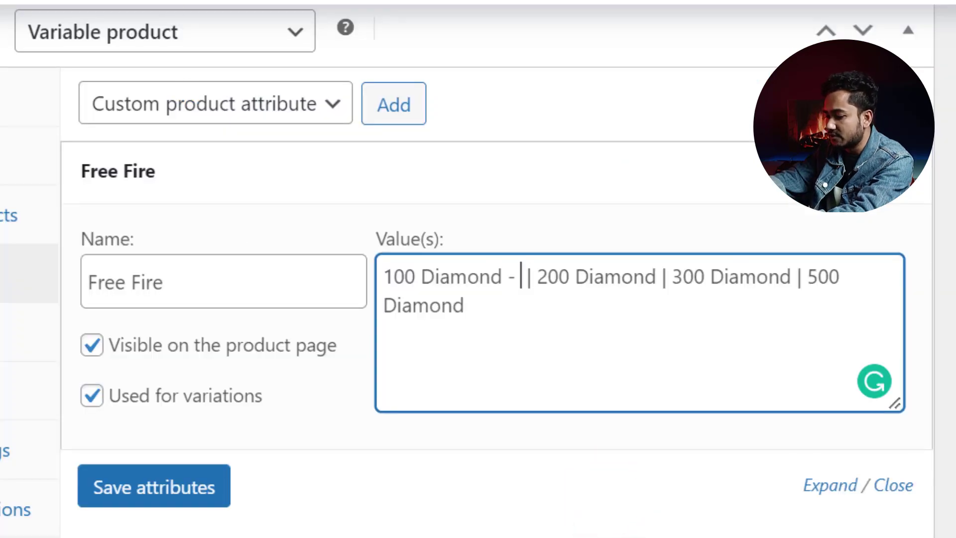
type("12")
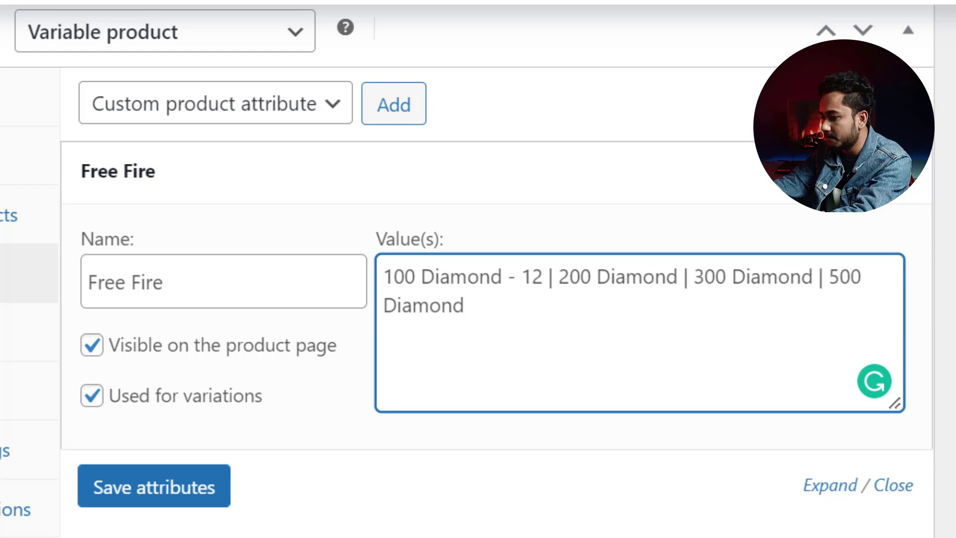
type("0")
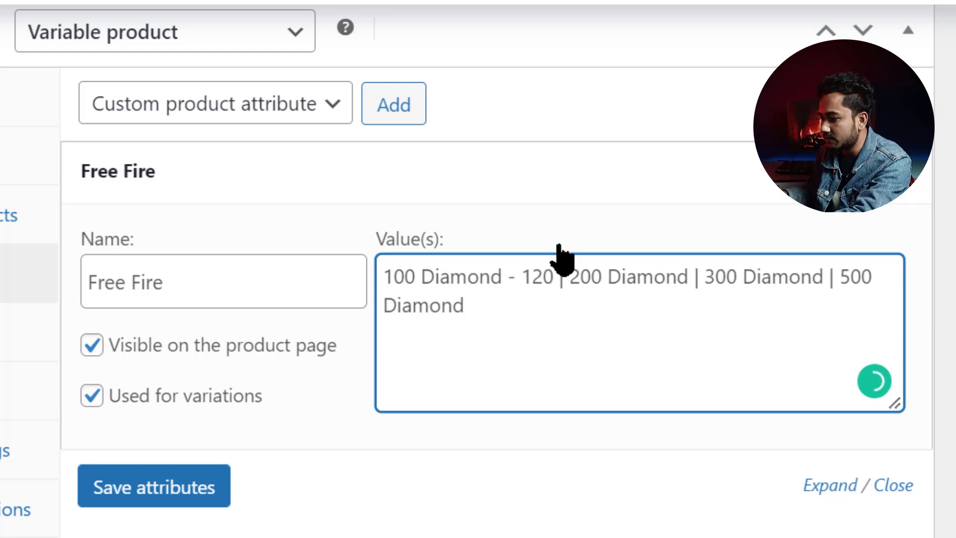
Step: Insert the ৳ currency sign in front of 120 in the 100 Diamond value
left_click(527, 282)
left_click(521, 278)
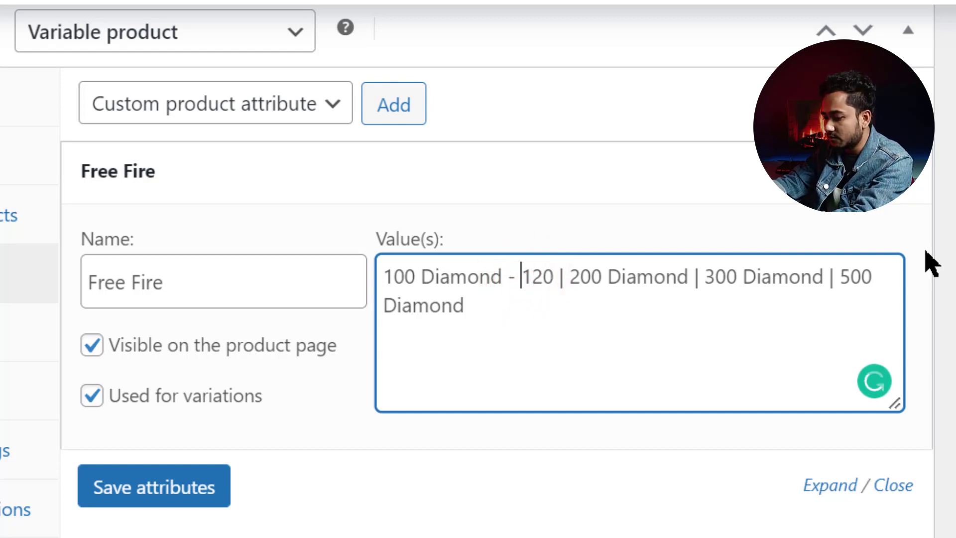
type("৳")
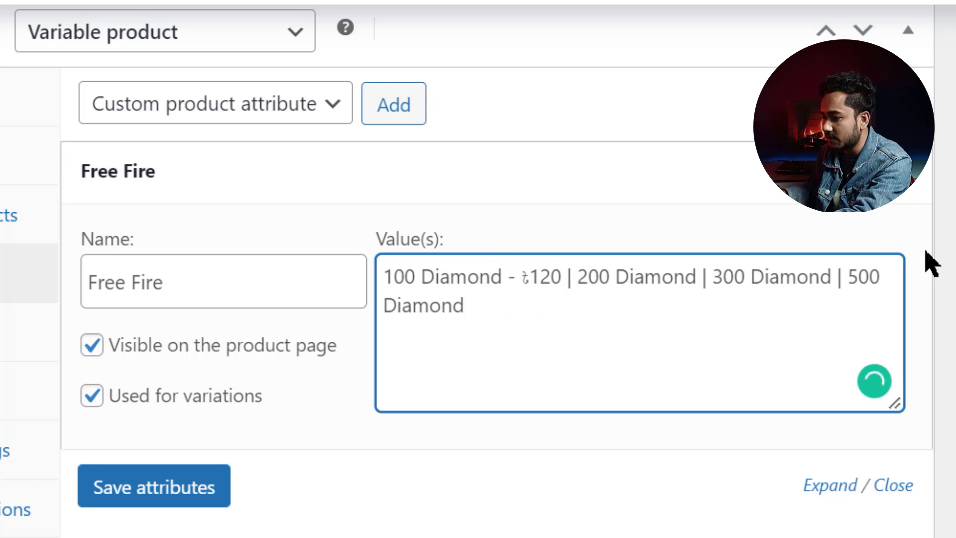
left_click(567, 273)
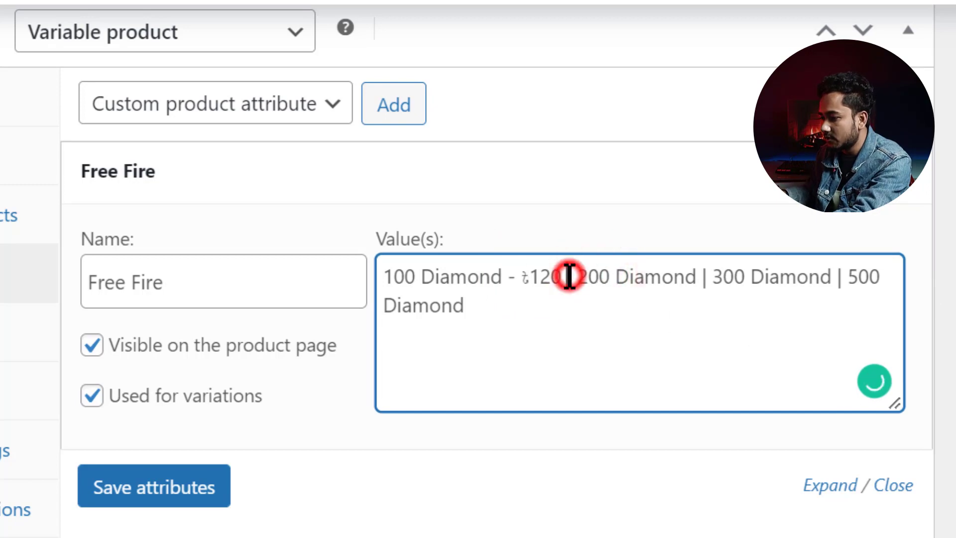
key("BackSpace")
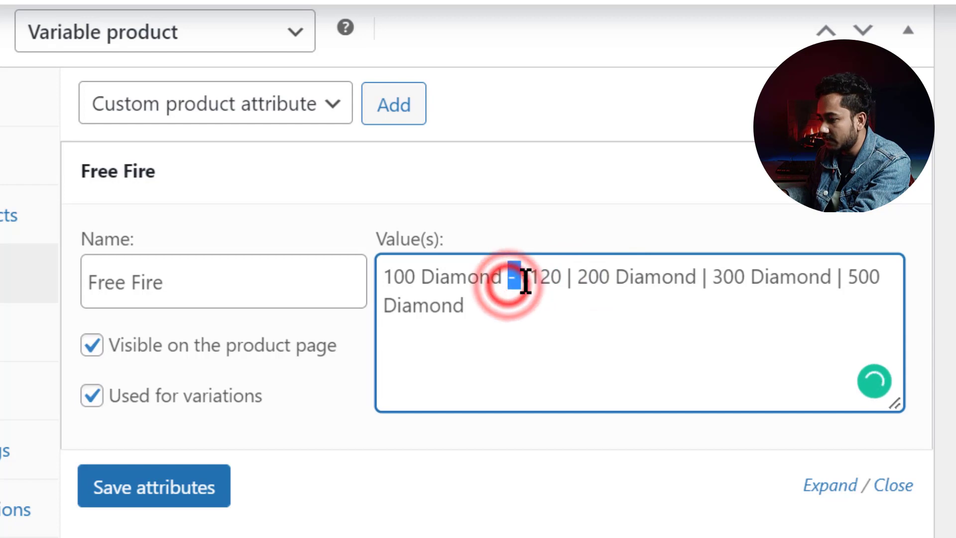
type("-")
left_click(546, 279)
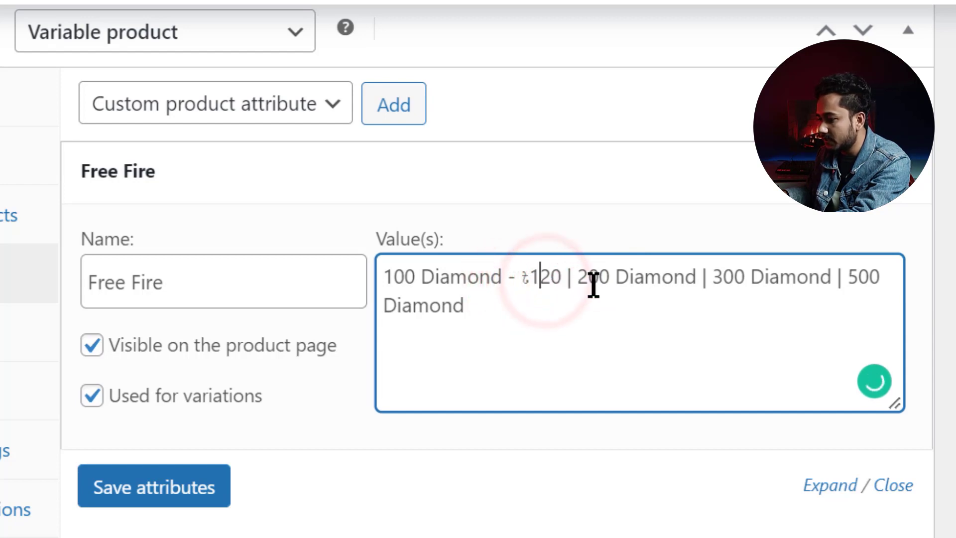
Step: Move the ৳ sign behind 120 in the 100 Diamond value and append "- 250৳" to the 200 Diamond value
left_click(543, 285)
left_click(506, 278)
left_click(436, 275)
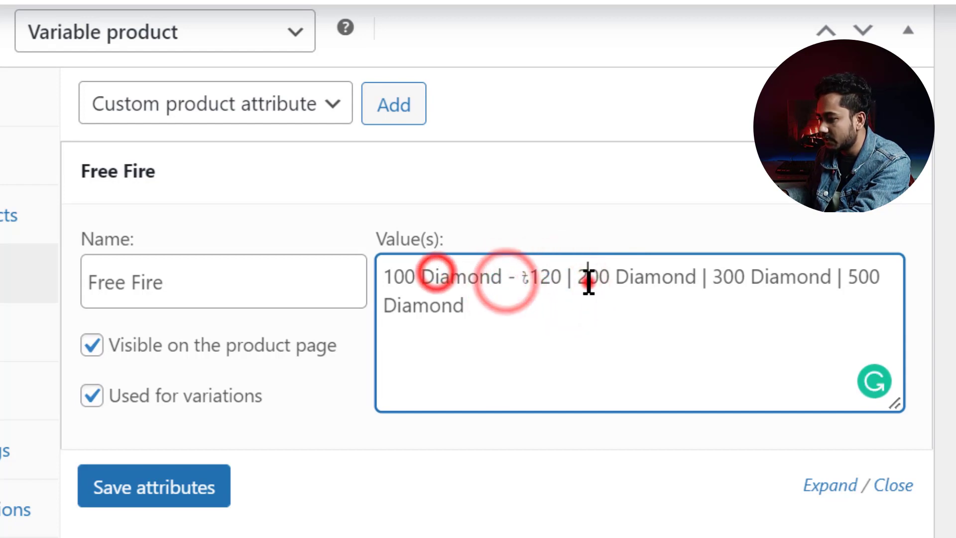
left_click(587, 277)
left_click(647, 278)
left_click(697, 274)
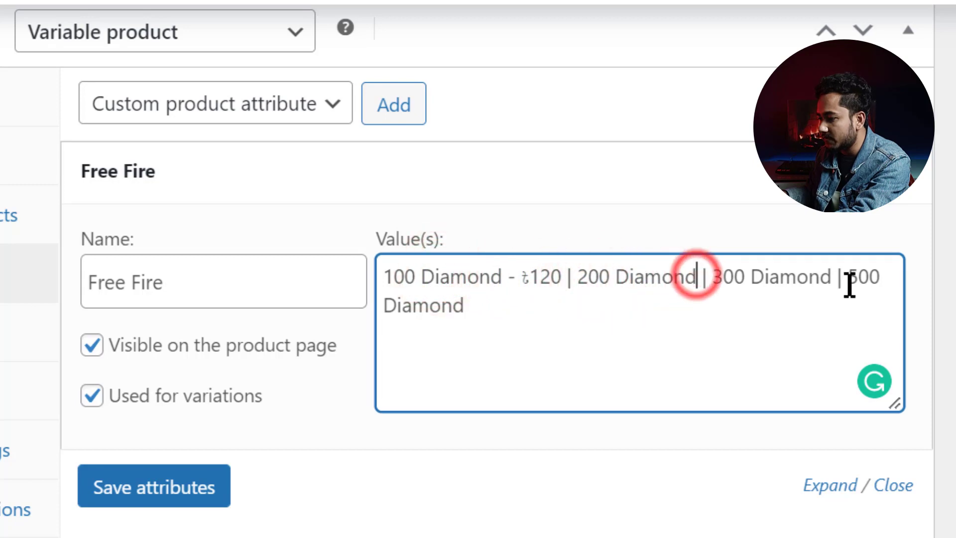
key("BackSpace")
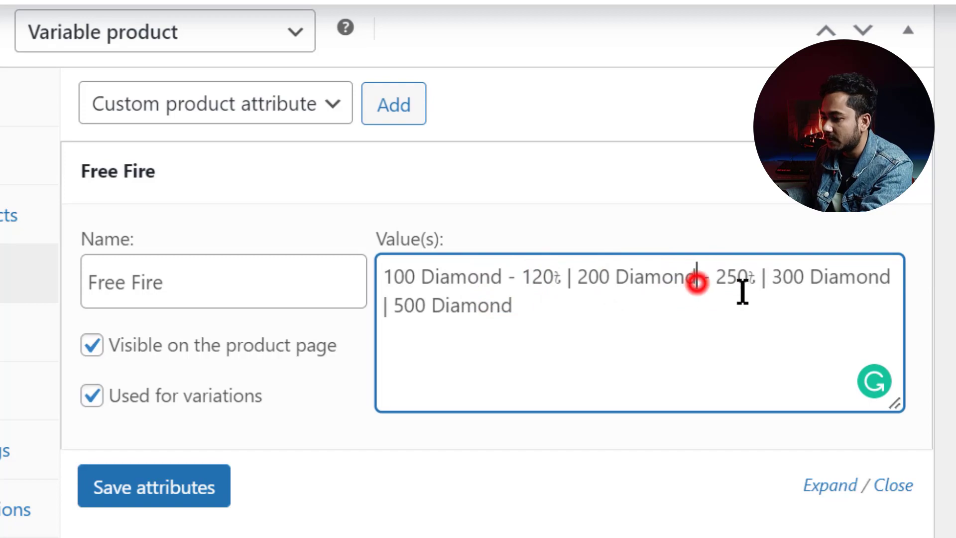
Step: Search Google for "diamond text symbol" to find an icon for the diamond option labels
left_click(506, 274)
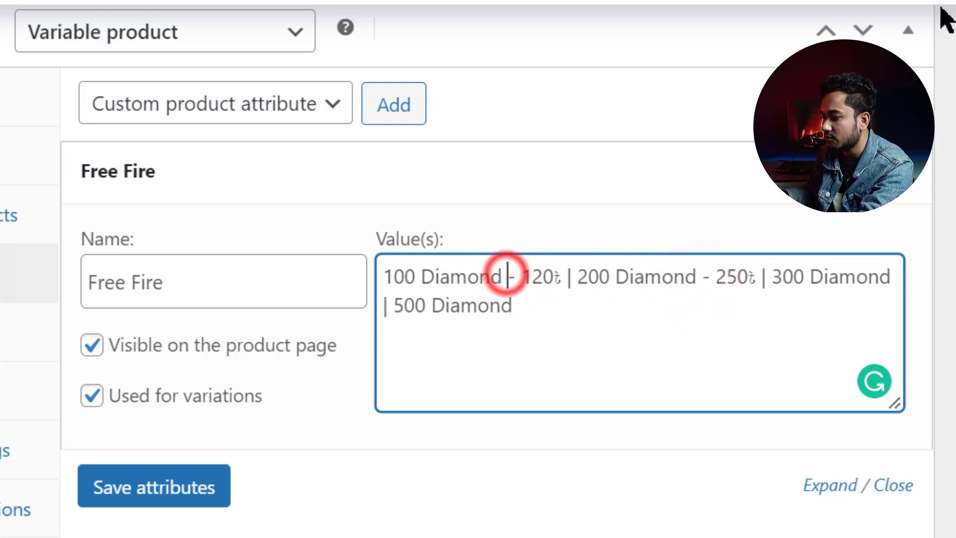
left_click(672, 278)
left_click(734, 278)
left_click(704, 277)
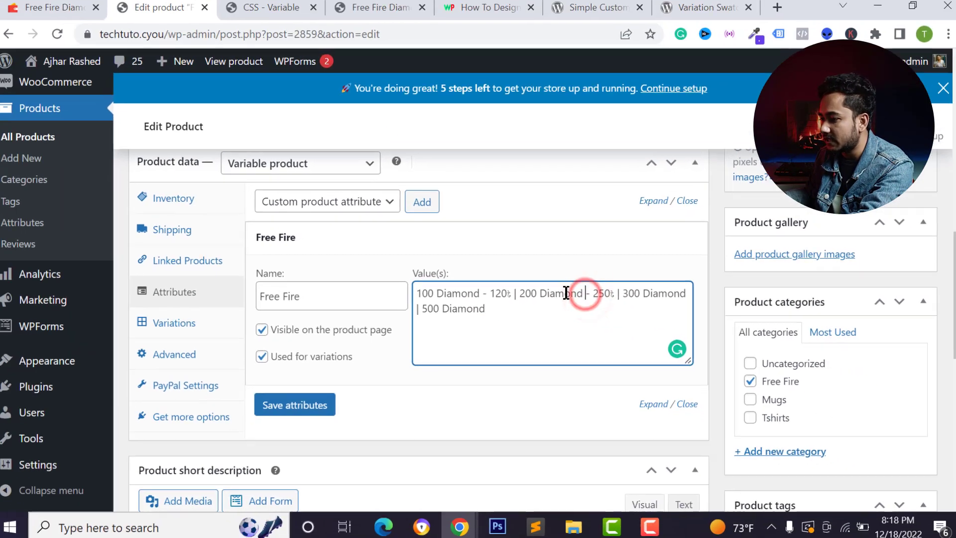
left_click(482, 10)
left_click(604, 15)
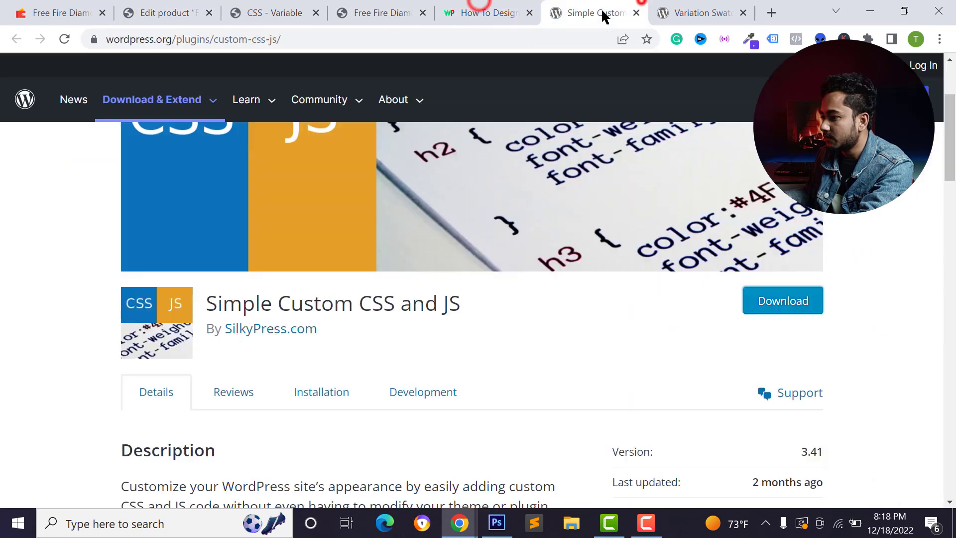
left_click(679, 8)
left_click(567, 37)
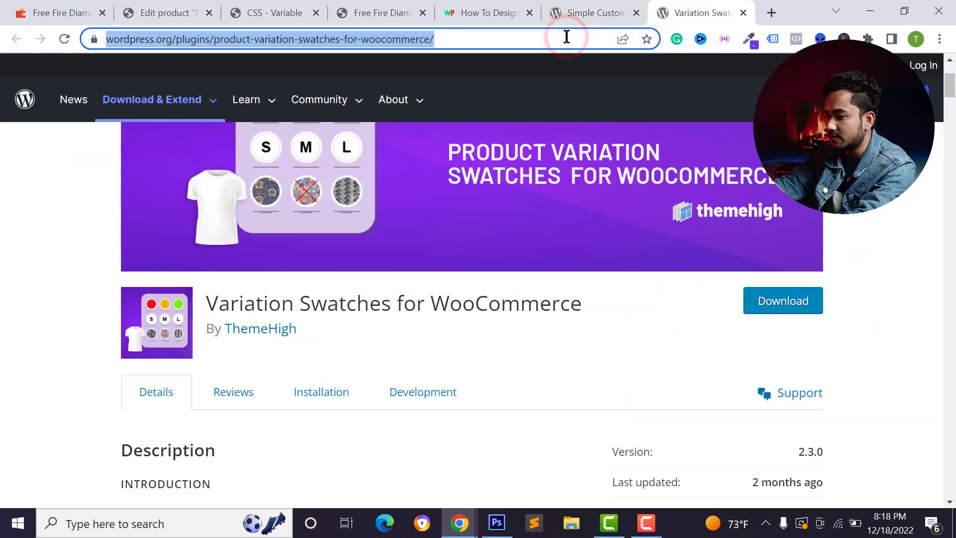
type("diamond te")
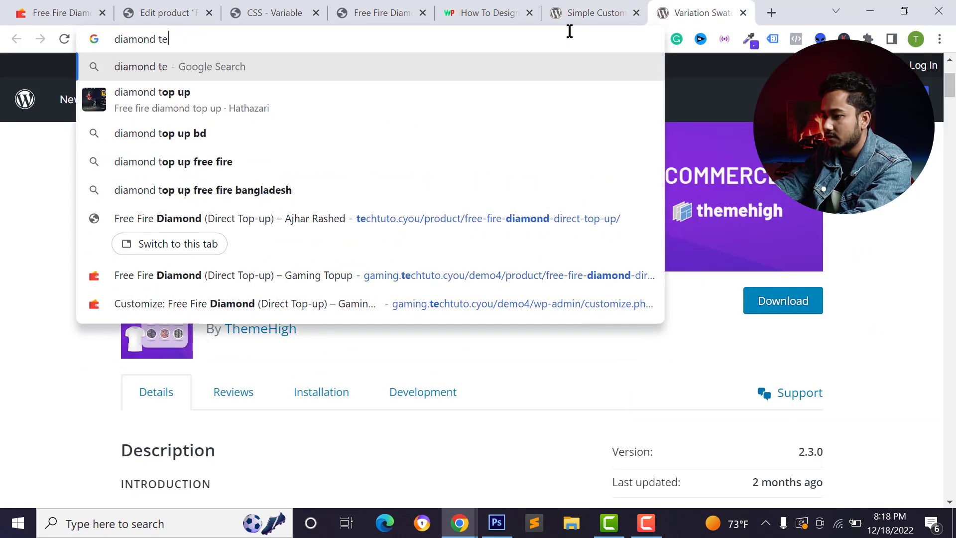
type("xt symbol")
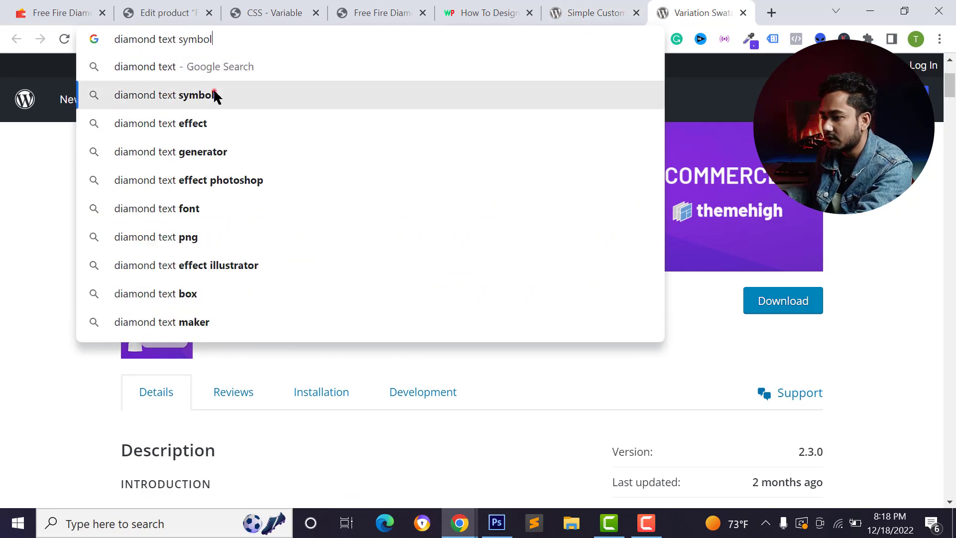
left_click(213, 94)
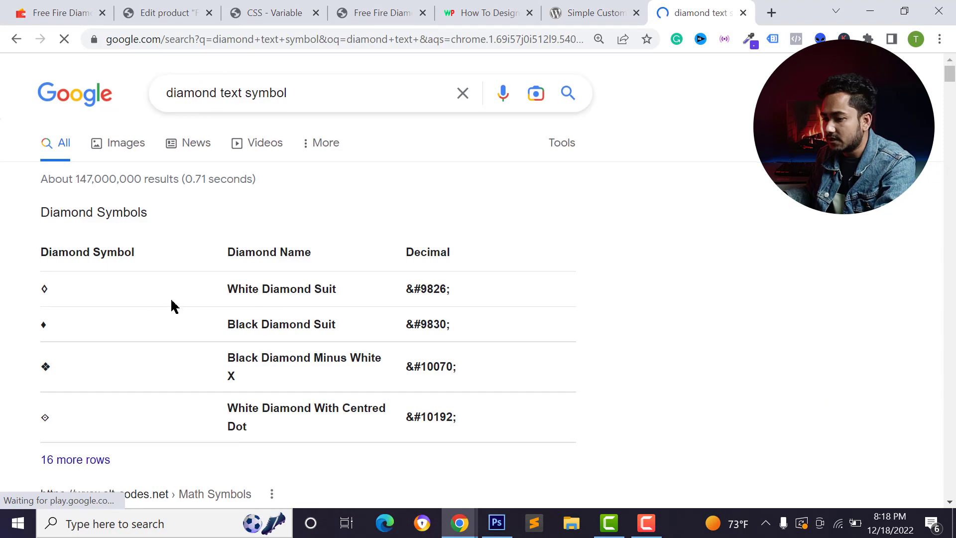
Step: Find the blue 💎 emoji in the search results and copy it from the emojicombos.com entry's description
scroll(255, 279, "down", 4)
scroll(256, 280, "down", 4)
scroll(228, 337, "down", 3)
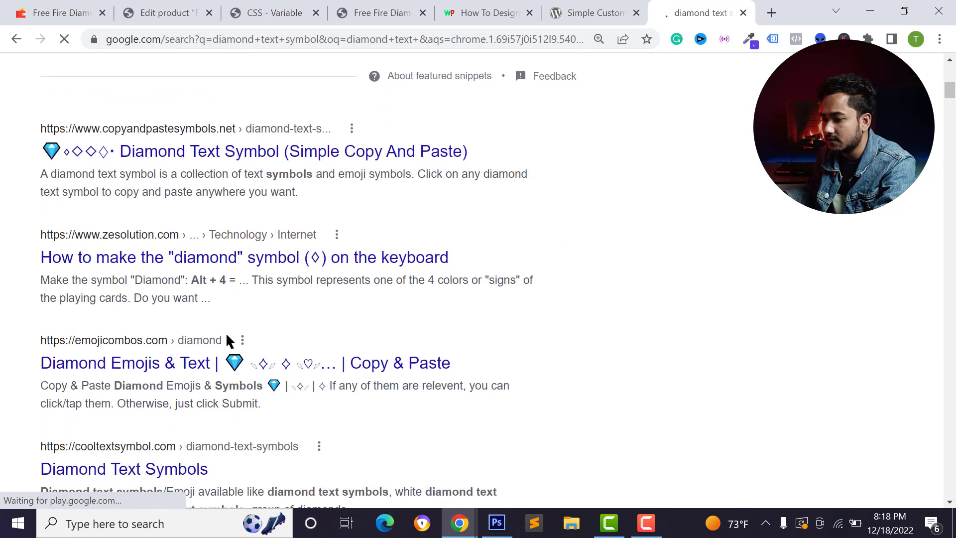
scroll(228, 305, "up", 3)
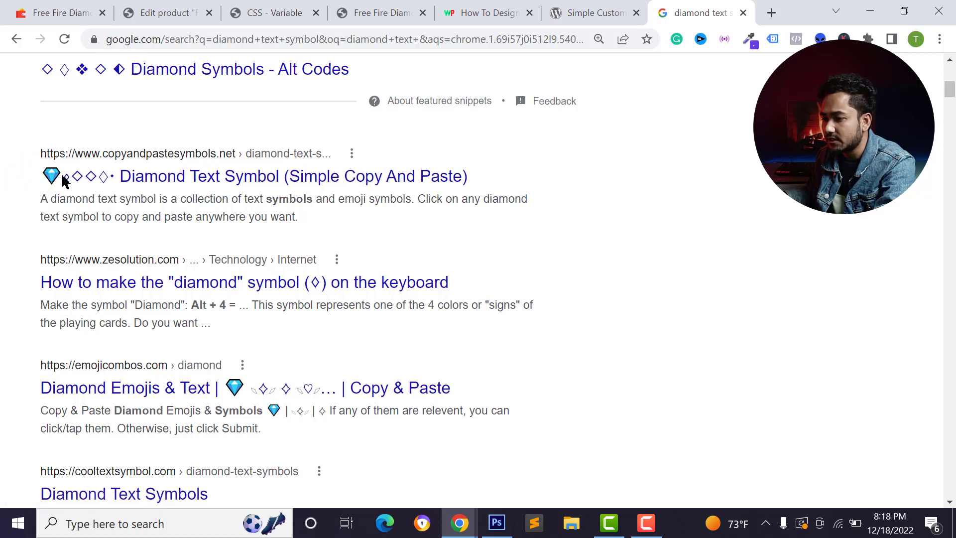
left_click_drag(59, 175, 11, 184)
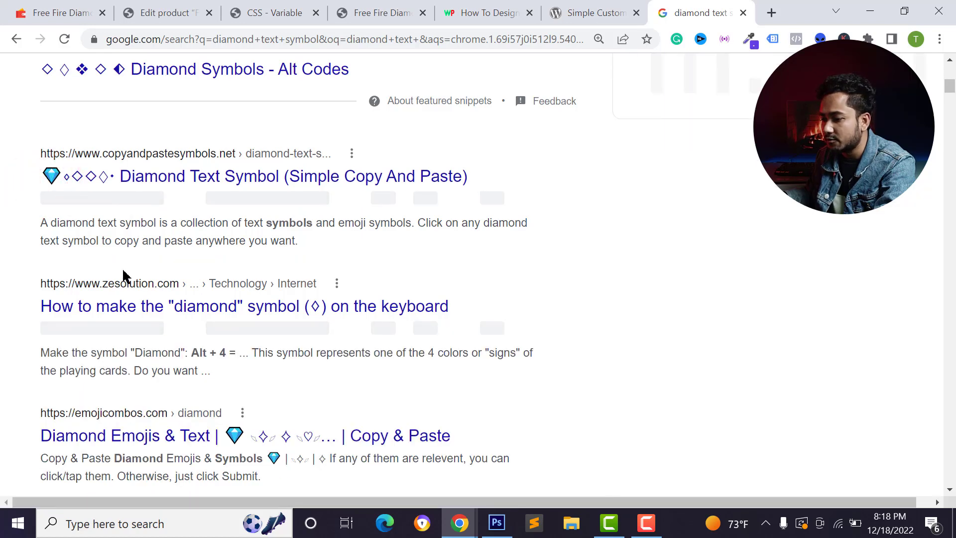
scroll(224, 336, "down", 3)
double_click(274, 339)
key("ctrl+c")
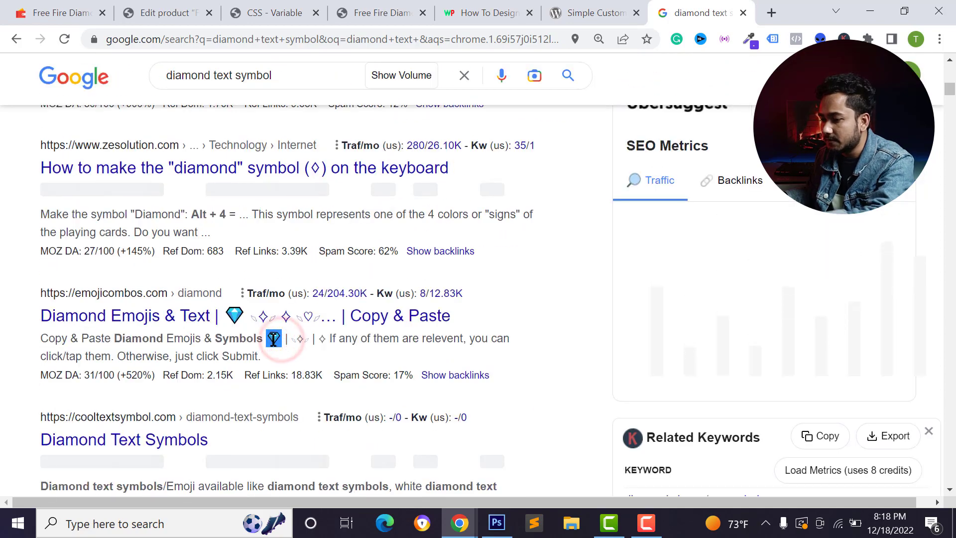
Step: Back in the product editor, insert the 💎 emoji before the dash in the 100 Diamond and 200 Diamond values of the Free Fire attribute
left_click(493, 10)
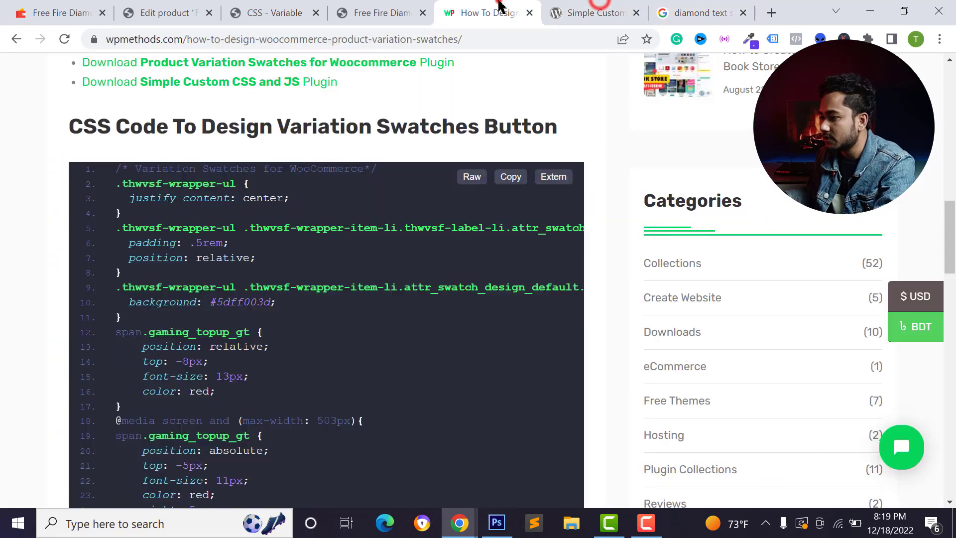
left_click(343, 10)
left_click(284, 11)
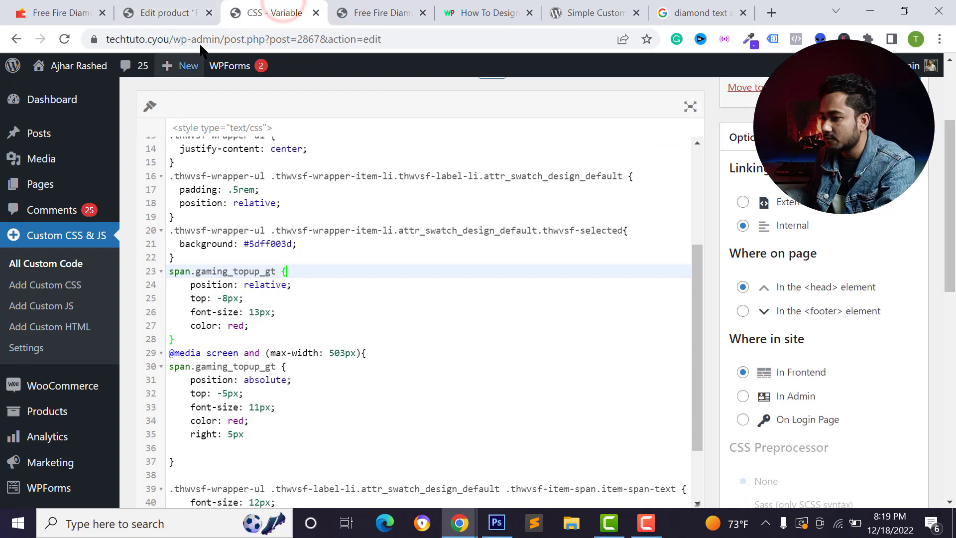
left_click(172, 11)
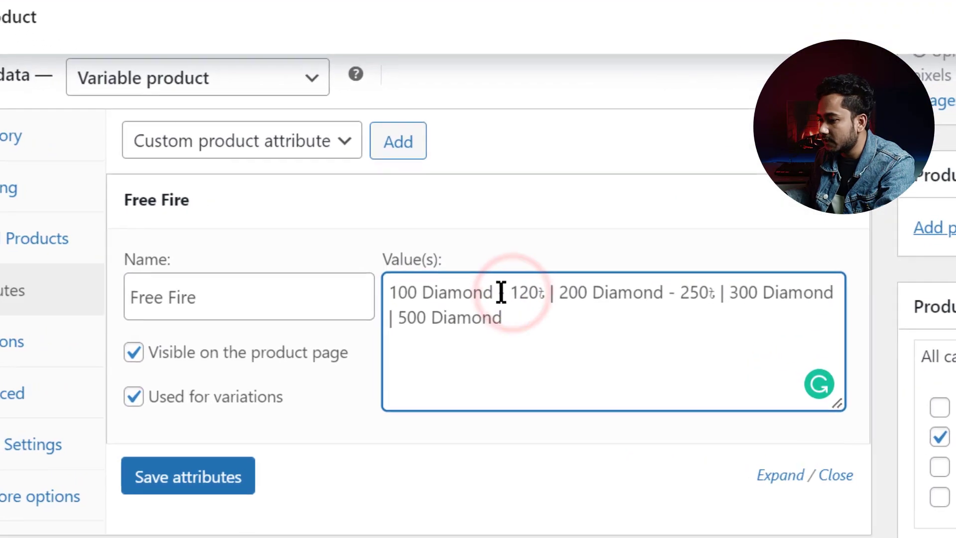
left_click(482, 294)
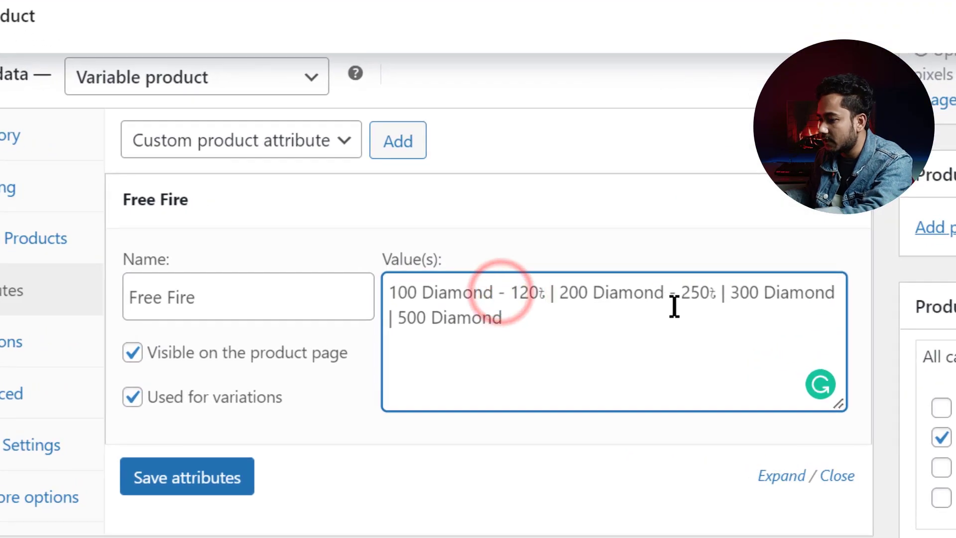
key("ctrl+v")
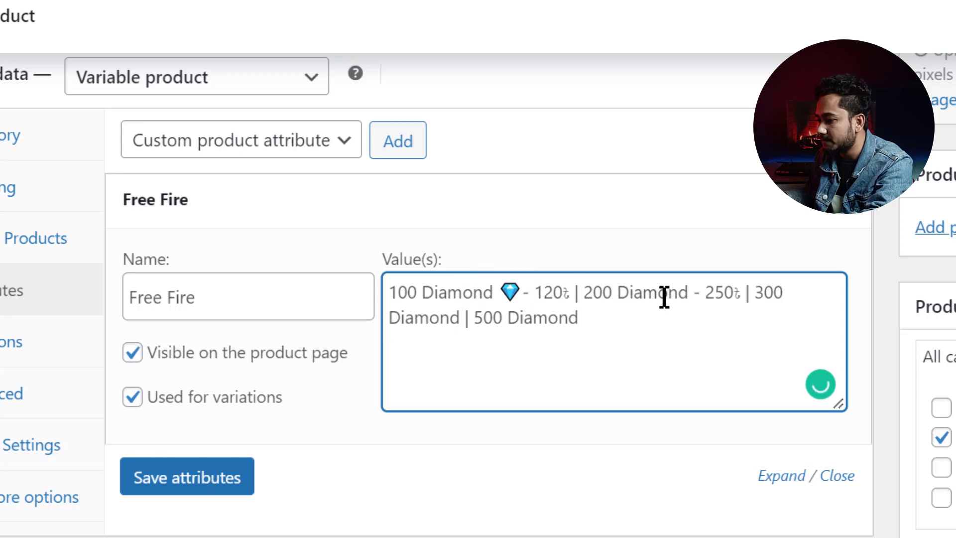
left_click(698, 287)
key("ctrl+v")
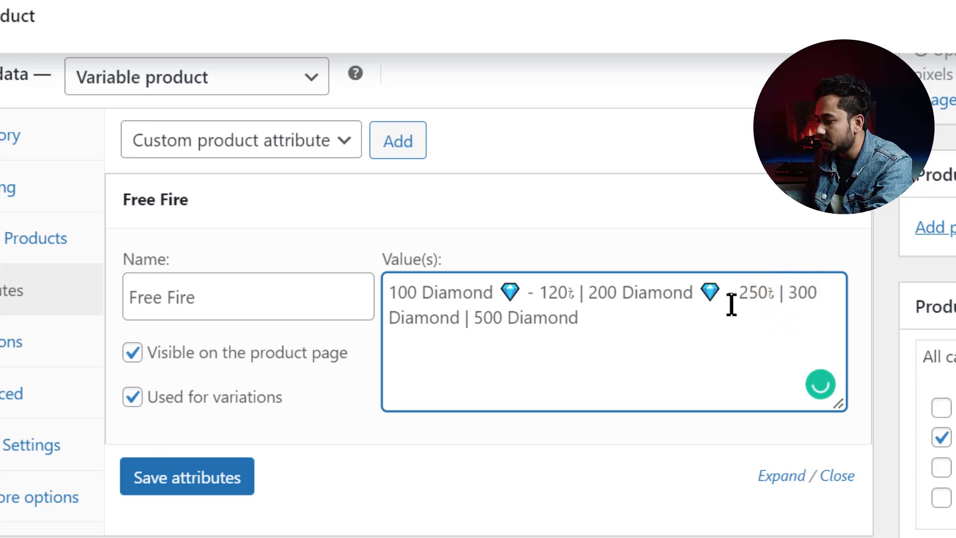
Step: Append "💎 - 350৳" to the 300 Diamond value, checking that option's price on the product page
left_click(459, 317)
key("ctrl+v")
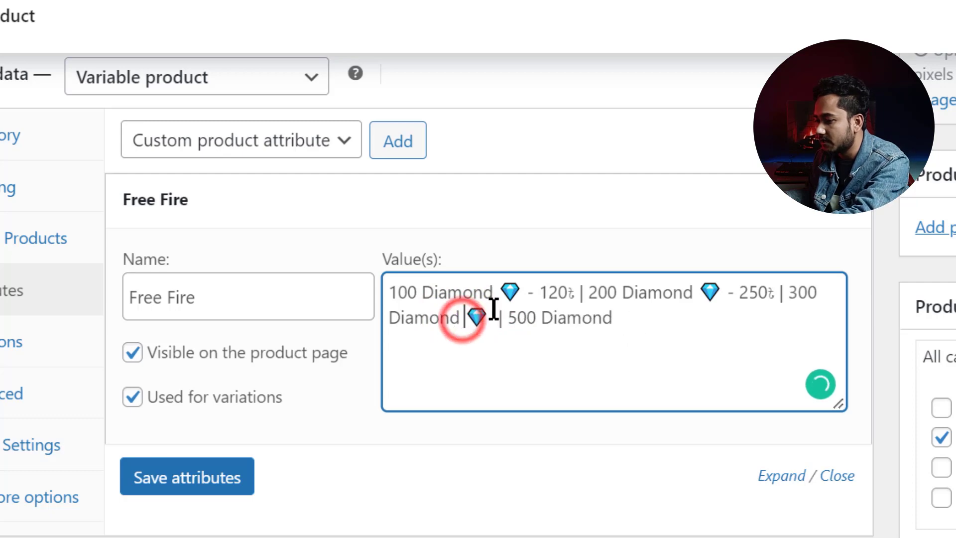
left_click(496, 317)
type("-")
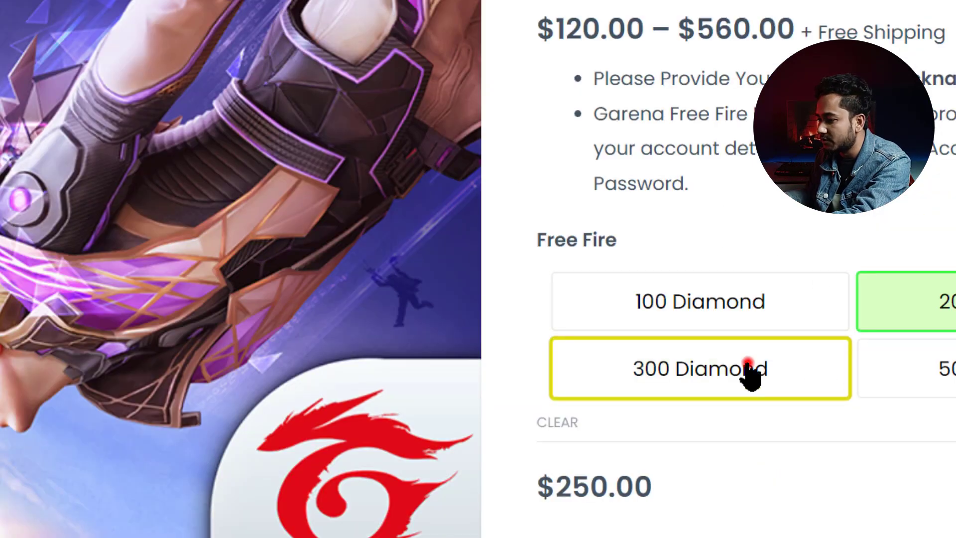
left_click(746, 362)
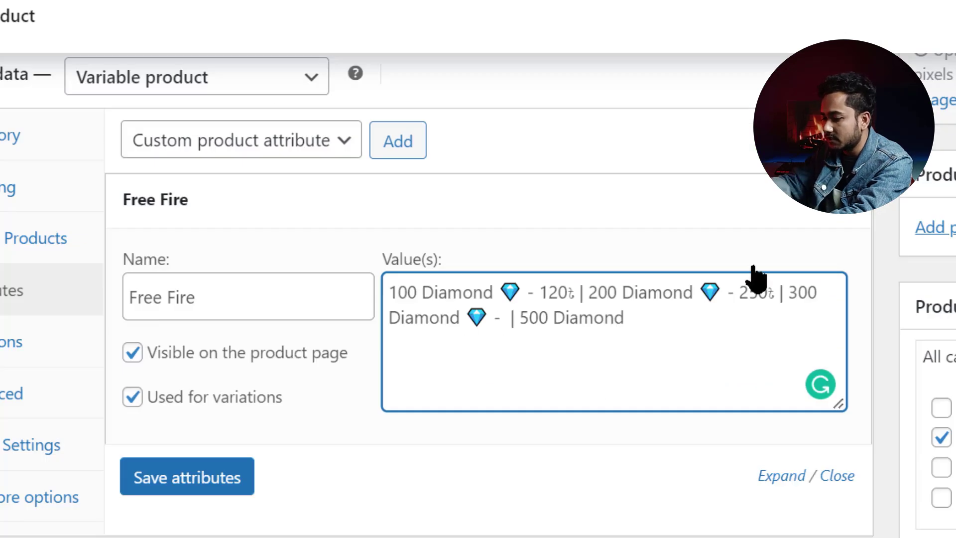
type("350")
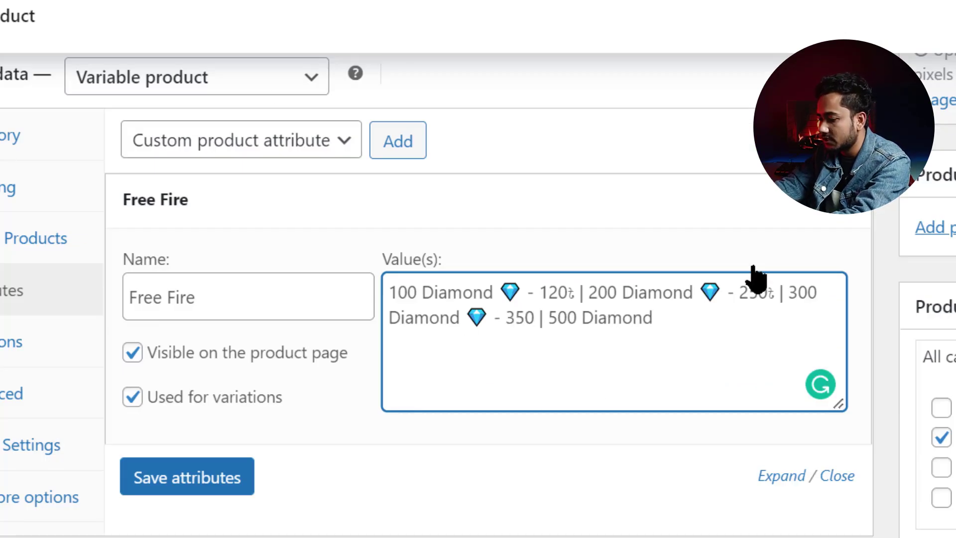
type("৳")
key("Delete")
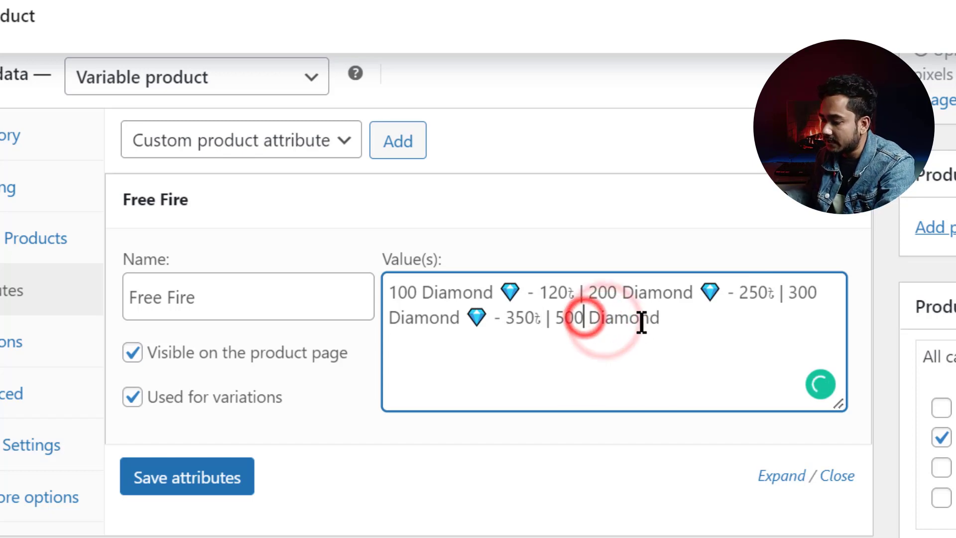
Step: Save the Free Fire attribute with its edited values and update the product
left_click_drag(662, 319, 554, 318)
left_click(562, 318)
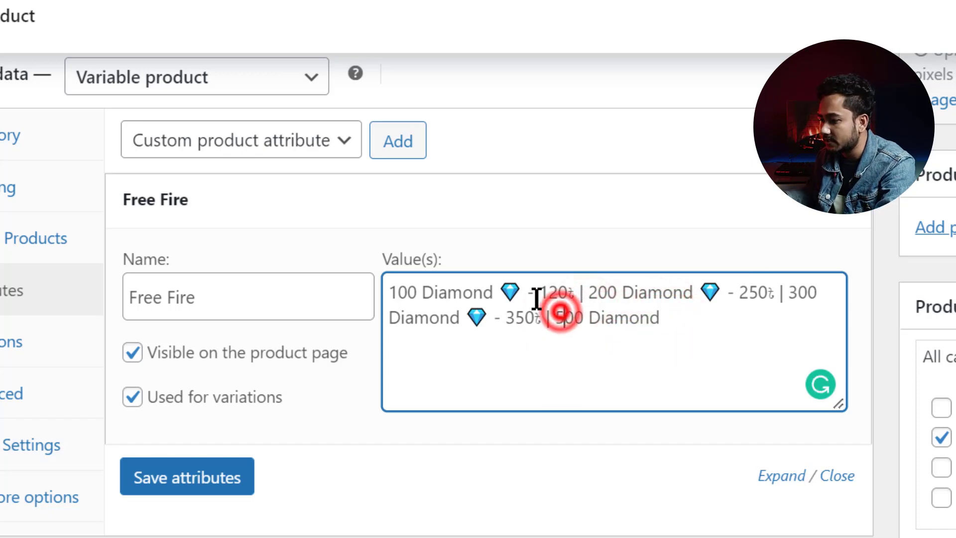
left_click(533, 292)
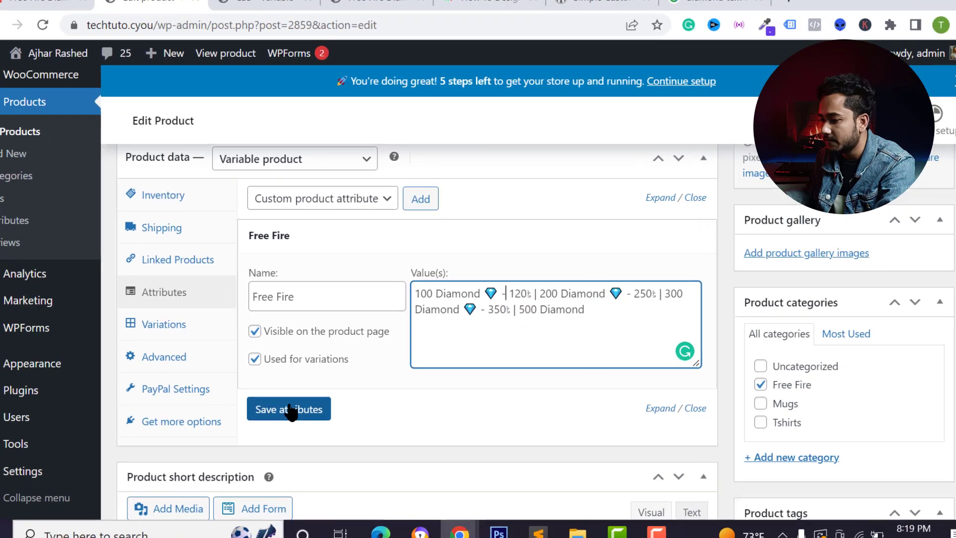
left_click(292, 412)
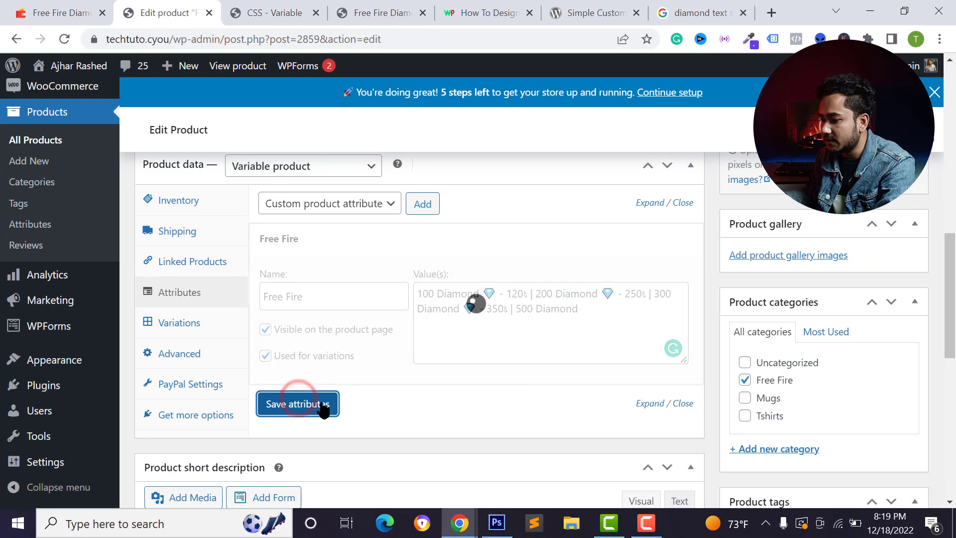
left_click(309, 278)
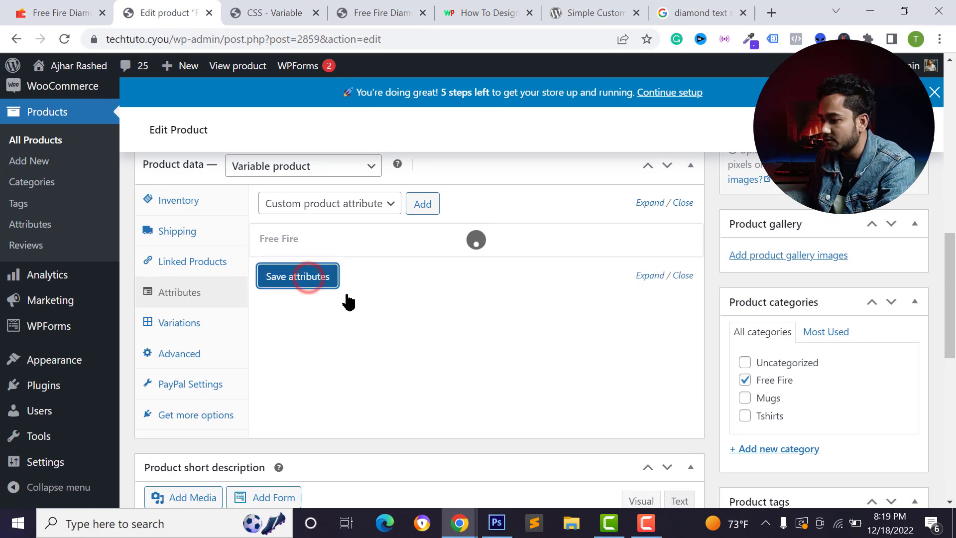
scroll(390, 312, "up", 15)
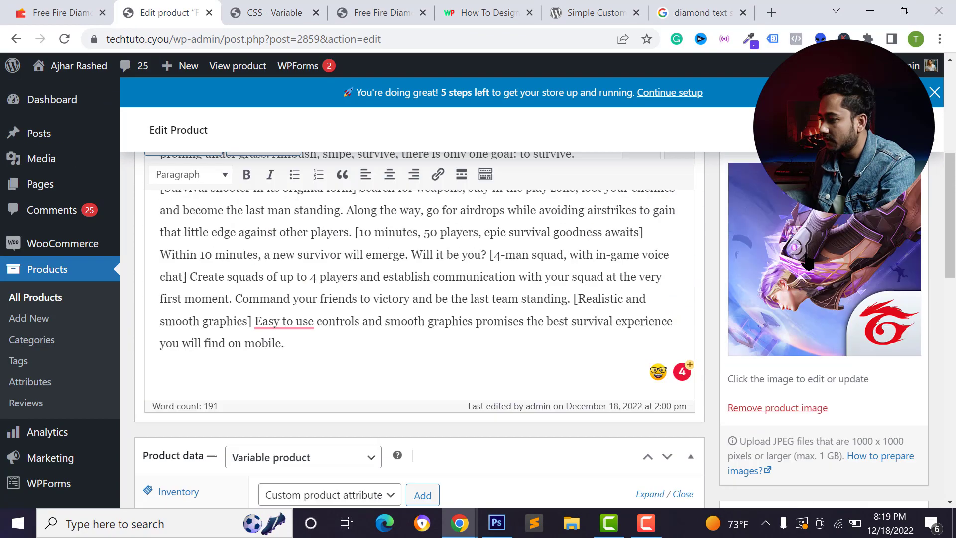
left_click(894, 381)
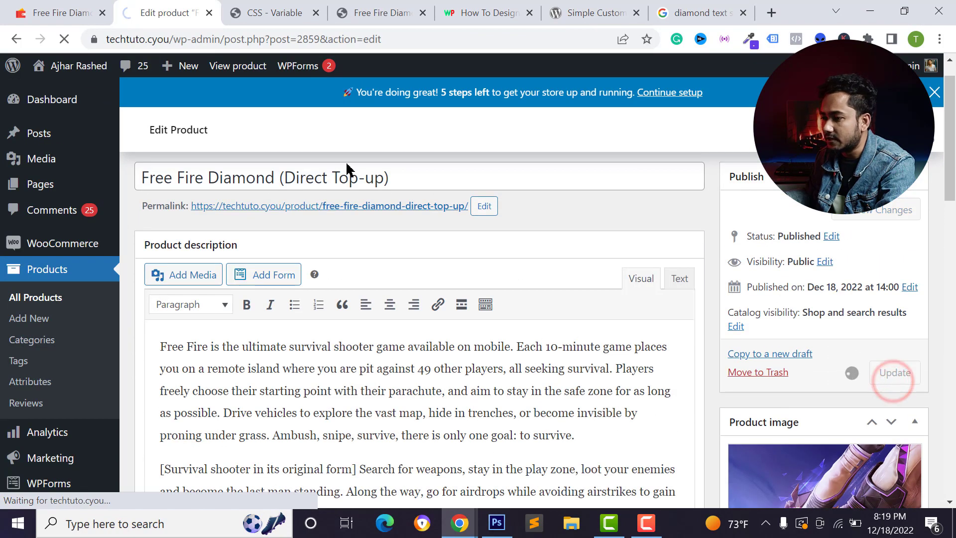
Step: Compare the demo top-up page with the reloaded product page and select the 500 Diamond swatch to test it
left_click(265, 13)
left_click(90, 14)
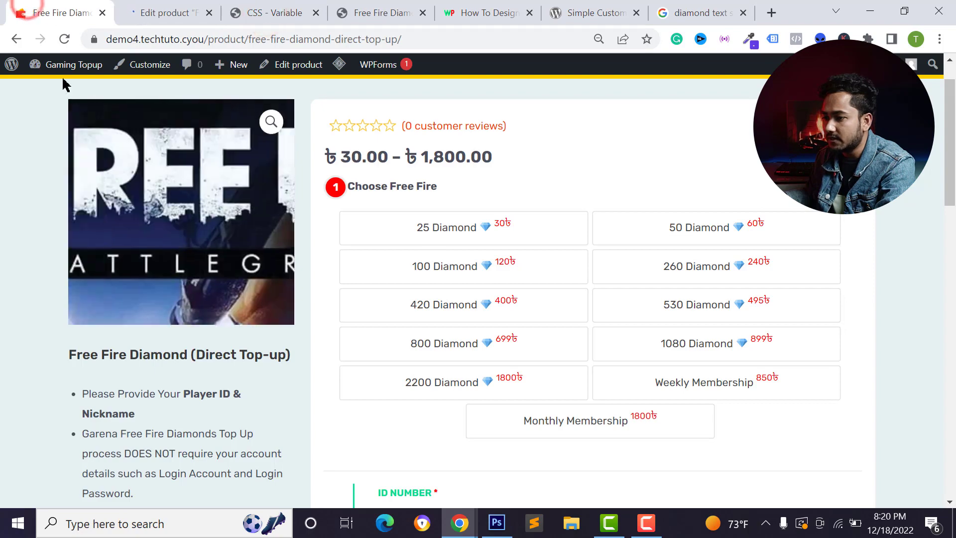
left_click(358, 7)
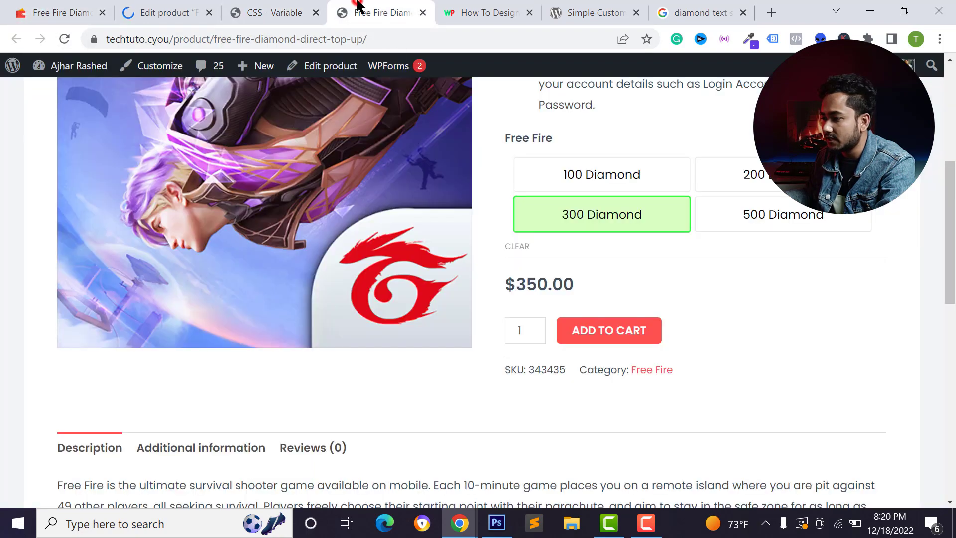
scroll(486, 179, "up", 5)
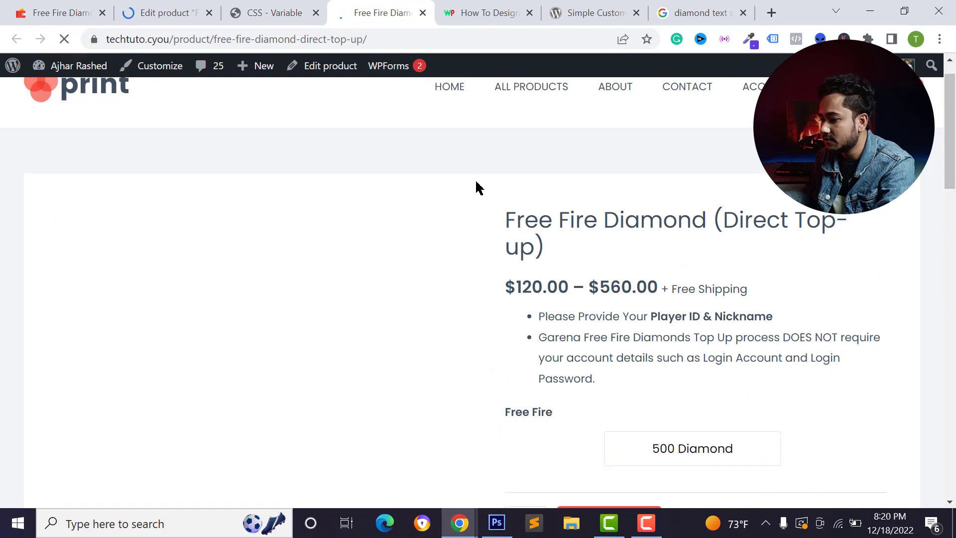
scroll(626, 243, "down", 3)
scroll(579, 244, "up", 2)
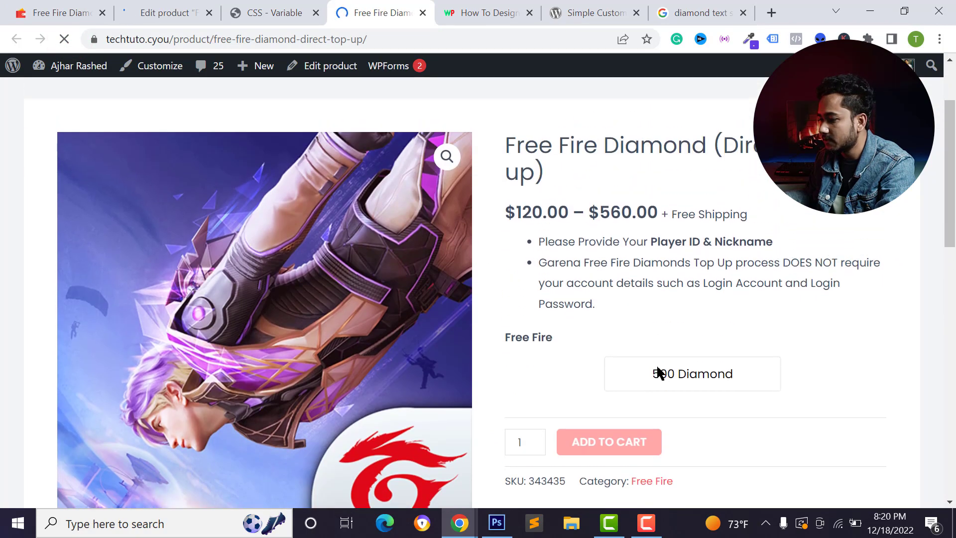
left_click(686, 373)
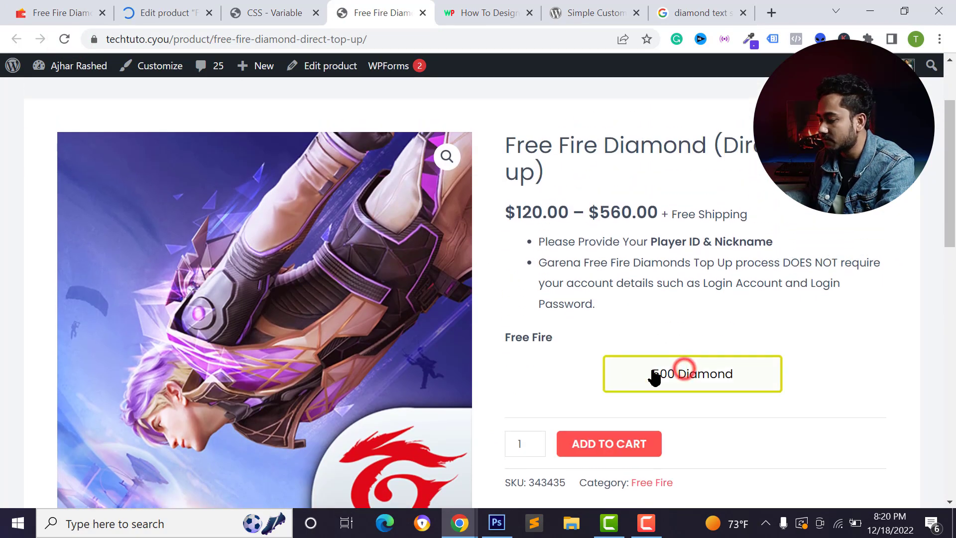
left_click(696, 368)
left_click(183, 7)
left_click(357, 5)
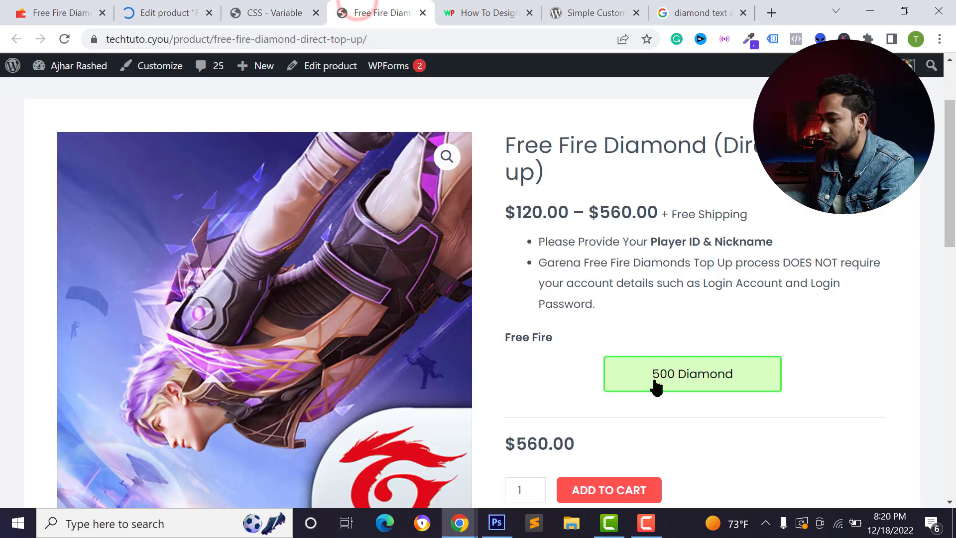
Step: Reopen the Free Fire attribute in the product editor and review its saved values
left_click(147, 11)
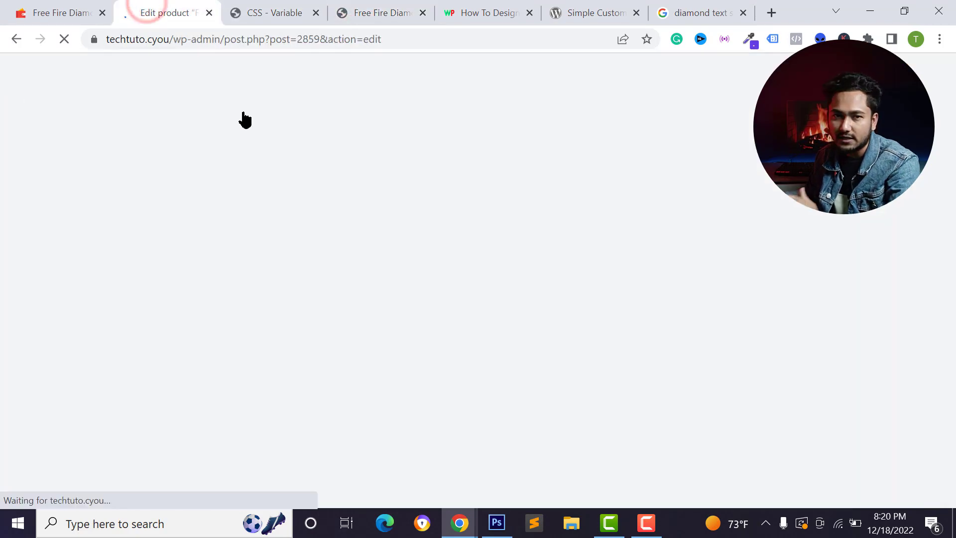
scroll(239, 234, "down", 4)
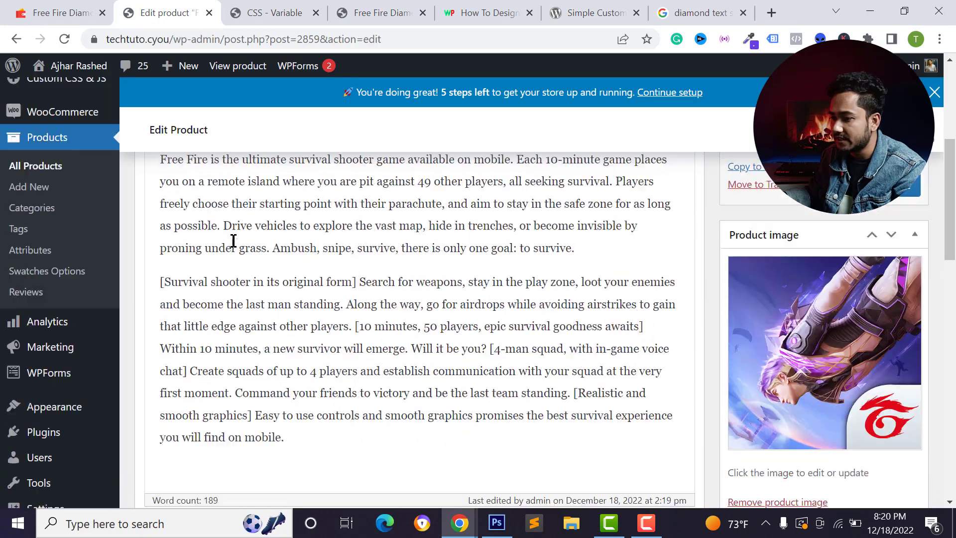
scroll(233, 241, "up", 2)
scroll(142, 380, "down", 10)
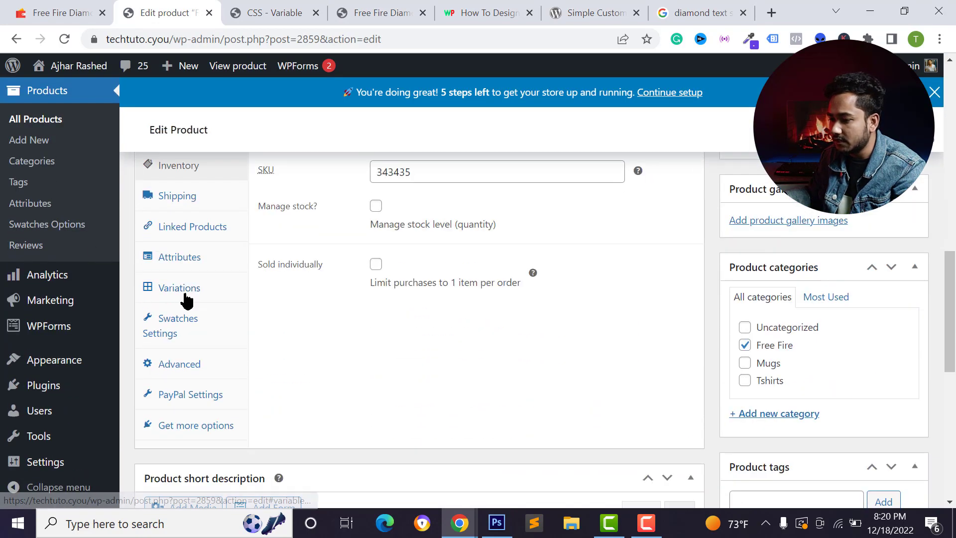
left_click(177, 258)
left_click(457, 201)
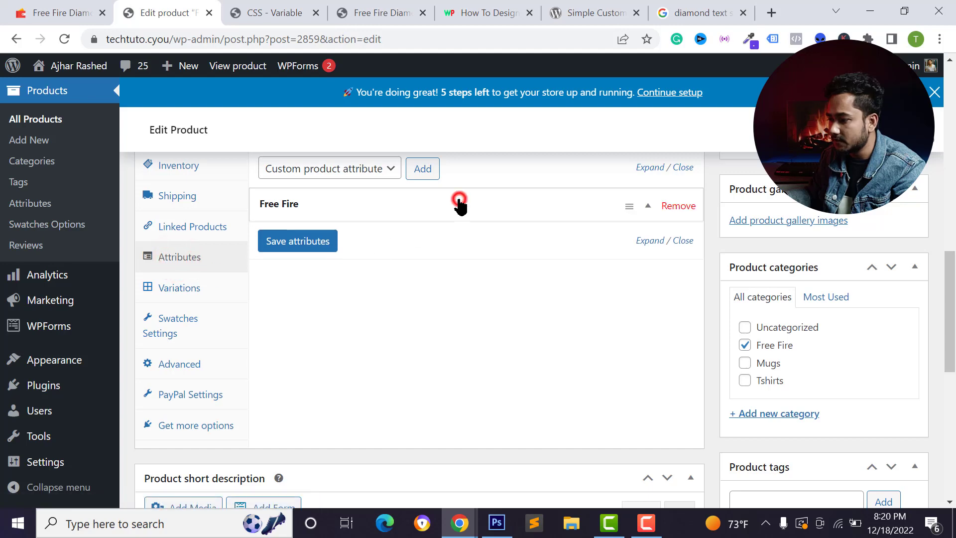
scroll(448, 259, "down", 1)
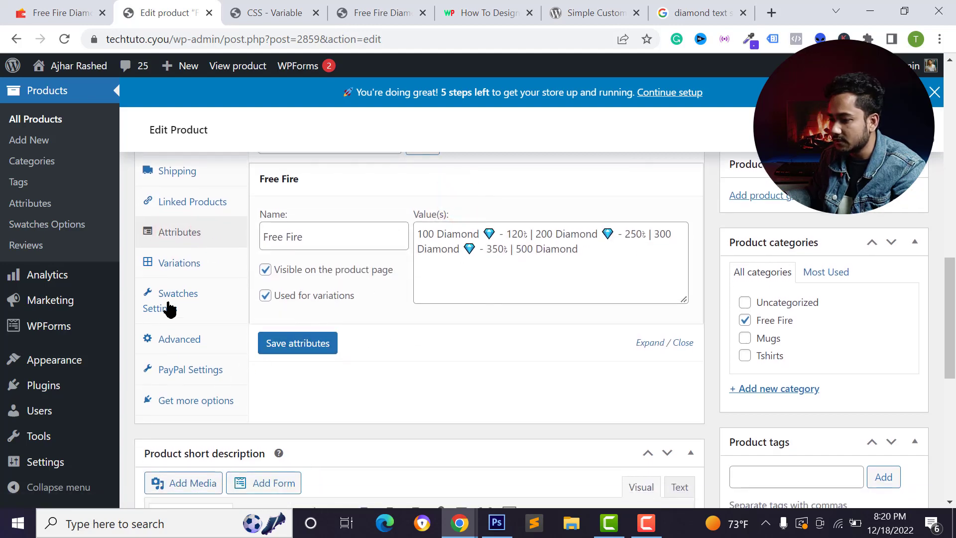
Step: Assign "100 Diamond 💎 - 120৳" to variation #2860 and "200 Diamond 💎 - 250৳" to variations #2861 and #2862
left_click(180, 264)
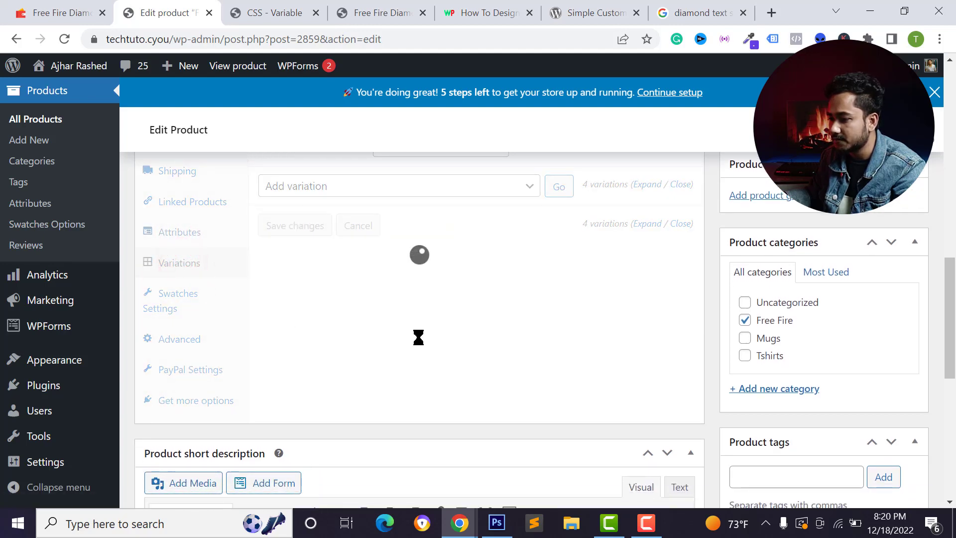
scroll(408, 299, "up", 2)
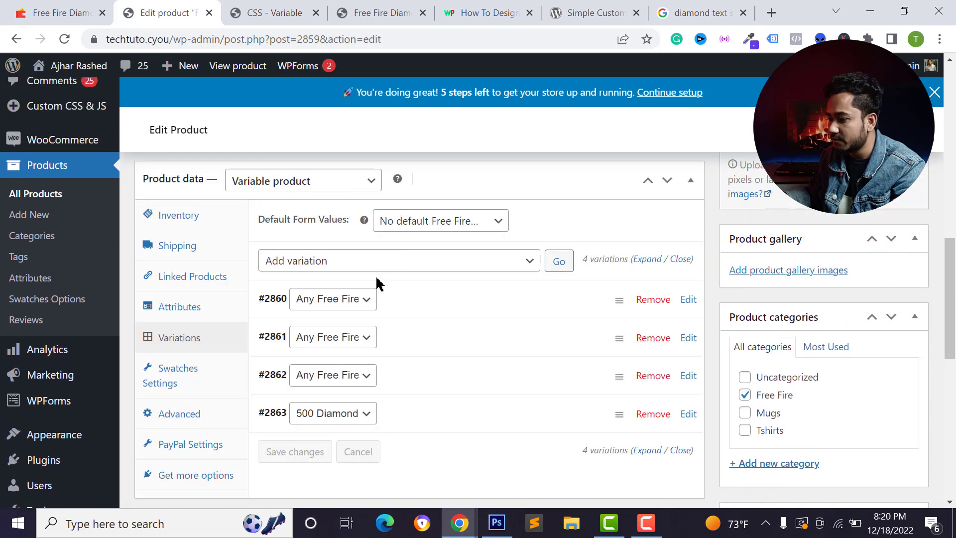
scroll(376, 284, "down", 1)
left_click(337, 225)
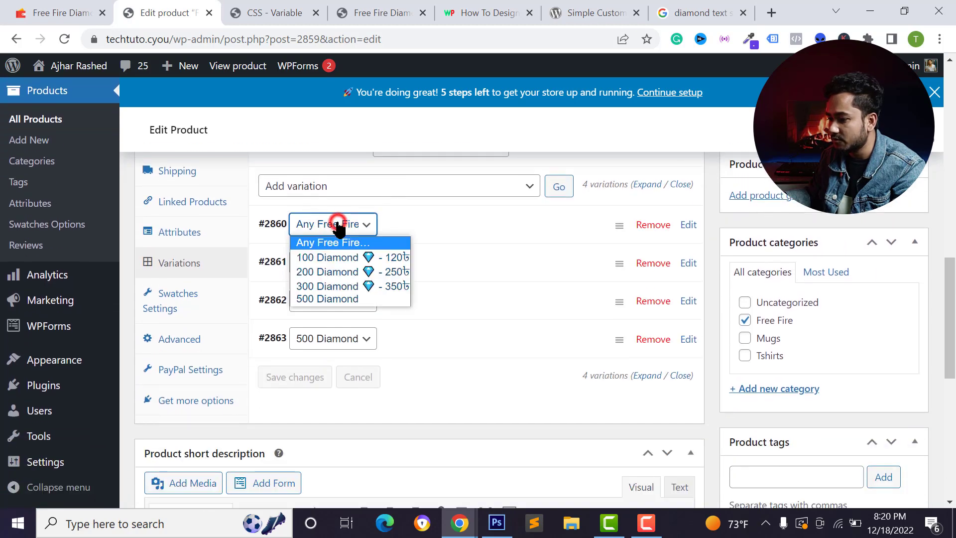
left_click(342, 257)
left_click(342, 261)
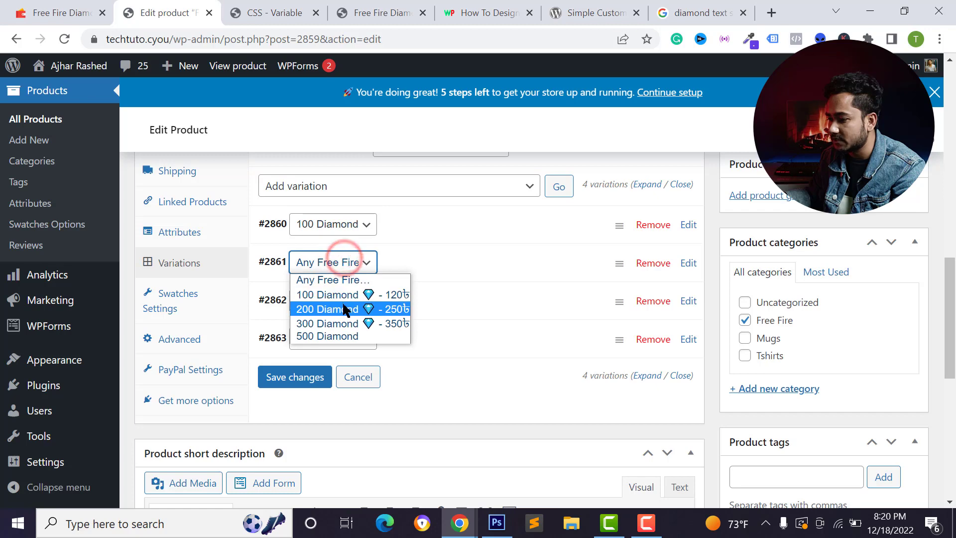
left_click(341, 305)
left_click(328, 299)
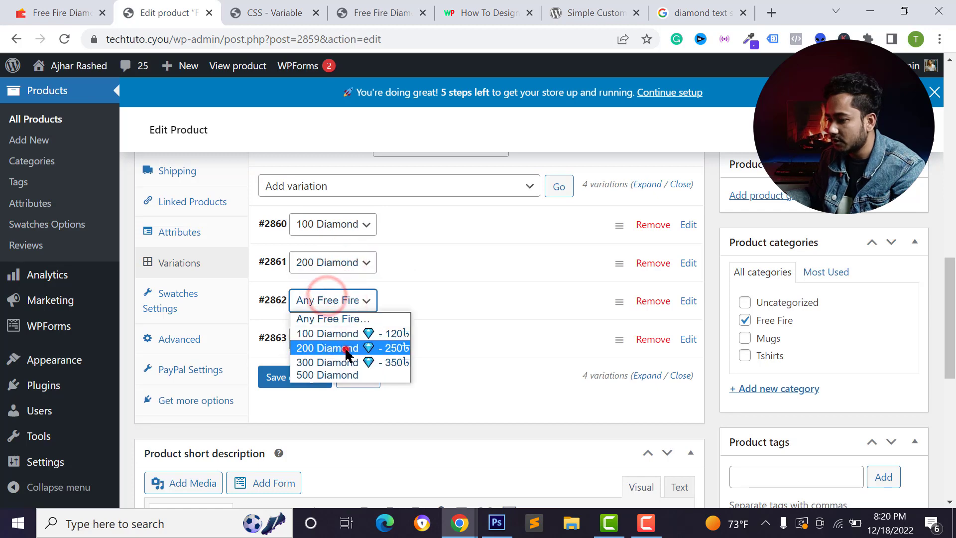
left_click(347, 353)
left_click(352, 343)
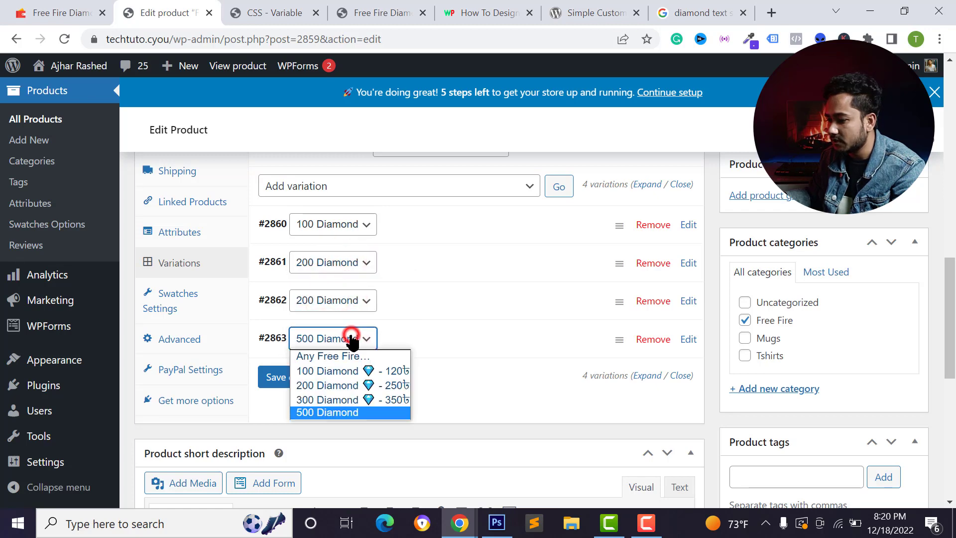
Step: Inspect variation #2860's regular price and its available Free Fire values, leaving its assigned value as is
left_click(411, 226)
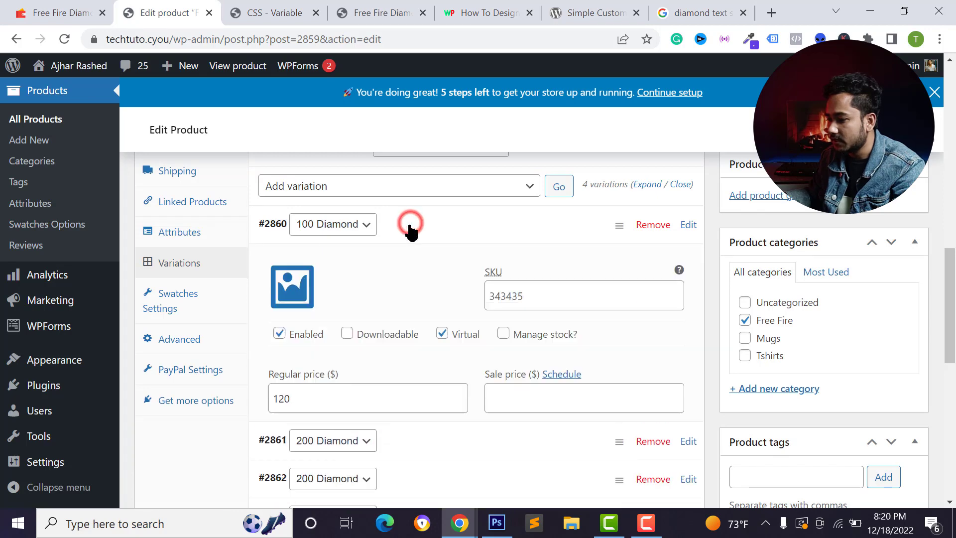
scroll(424, 279, "down", 3)
scroll(349, 249, "down", 3)
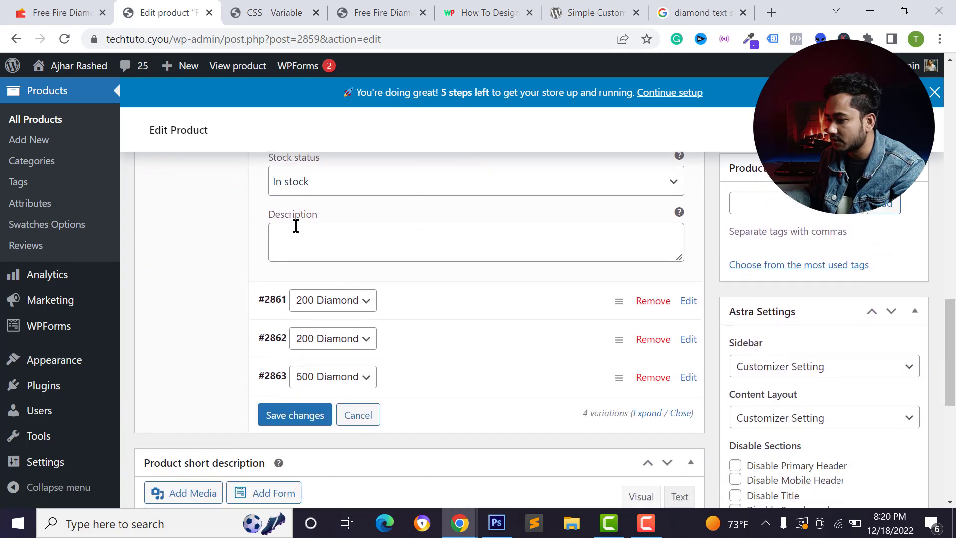
scroll(296, 234, "up", 3)
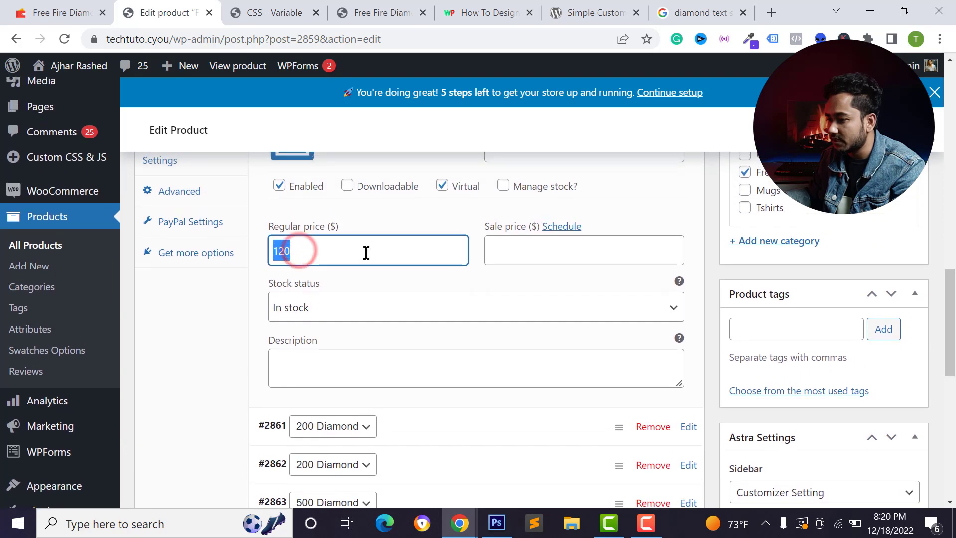
scroll(369, 257, "up", 4)
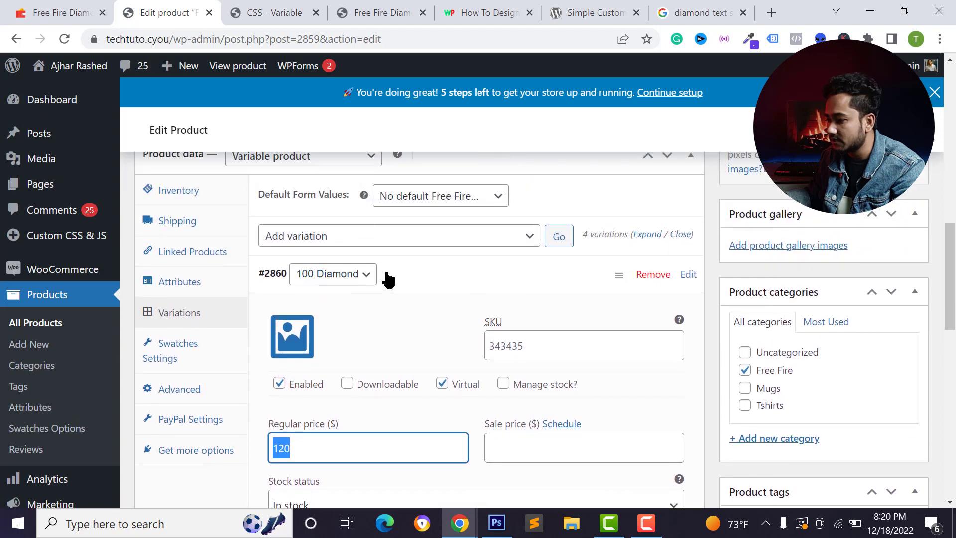
left_click(358, 274)
left_click(479, 284)
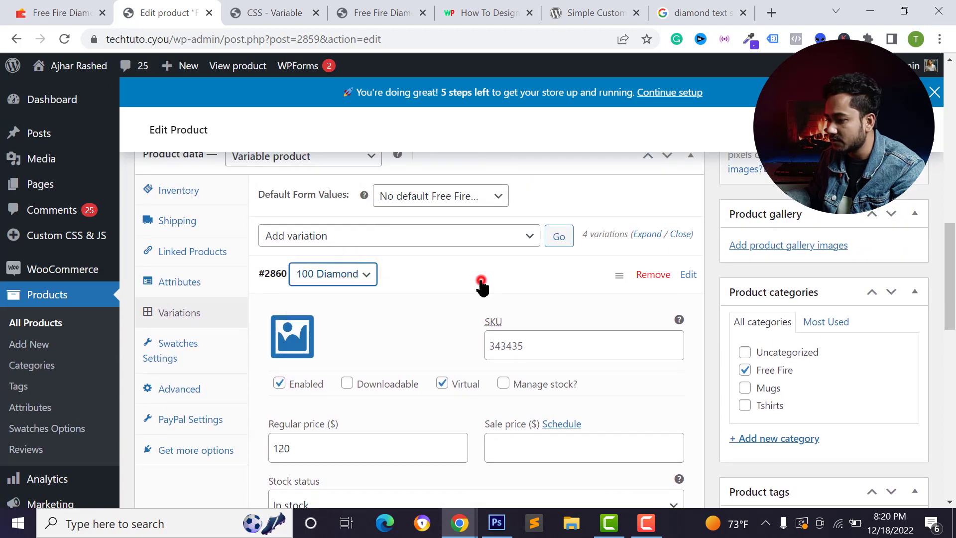
left_click(480, 278)
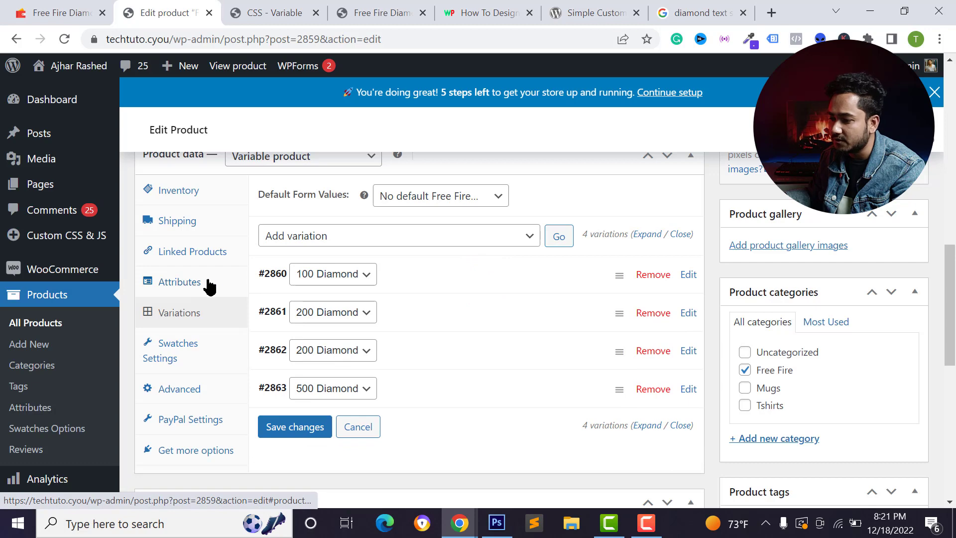
left_click(344, 274)
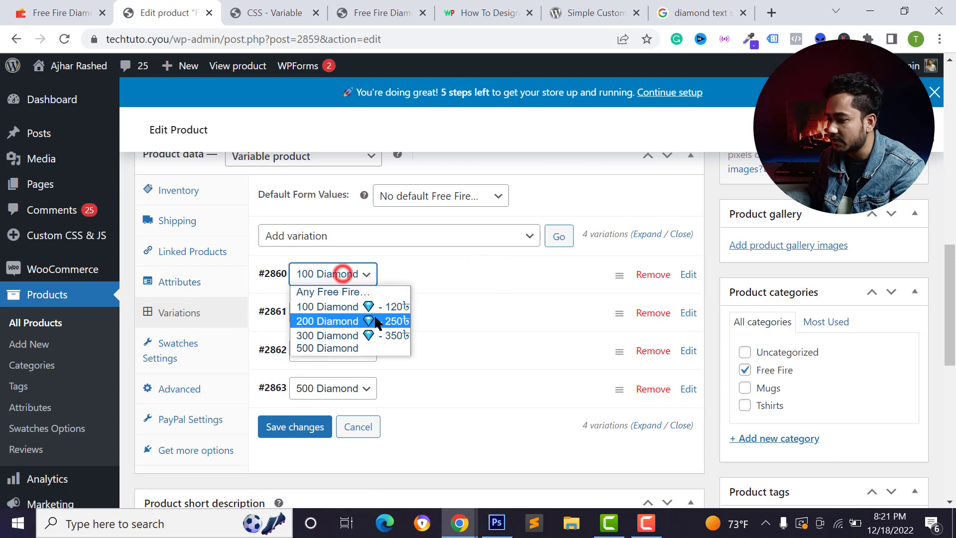
left_click(411, 278)
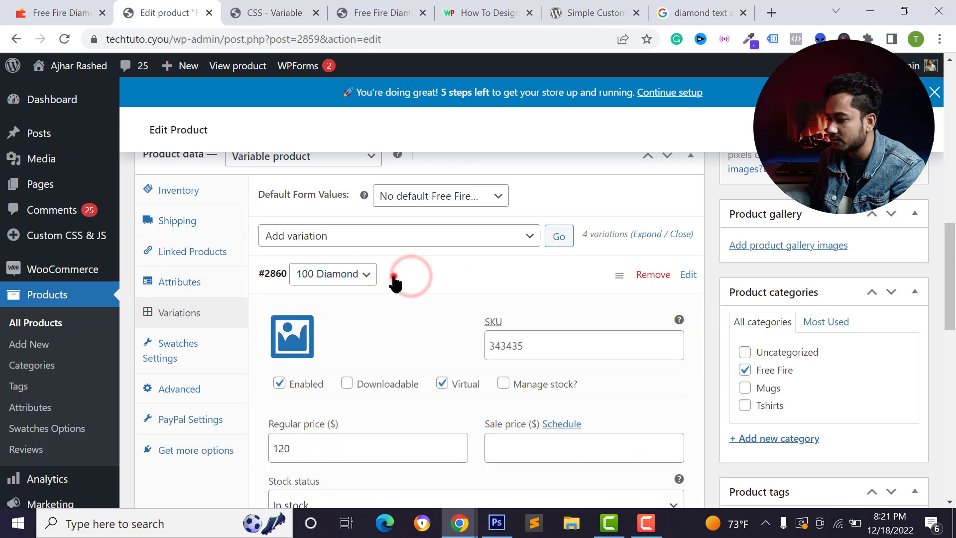
left_click(395, 277)
Step: Save the variation changes and update the Free Fire Diamond product
scroll(329, 359, "down", 2)
left_click(314, 329)
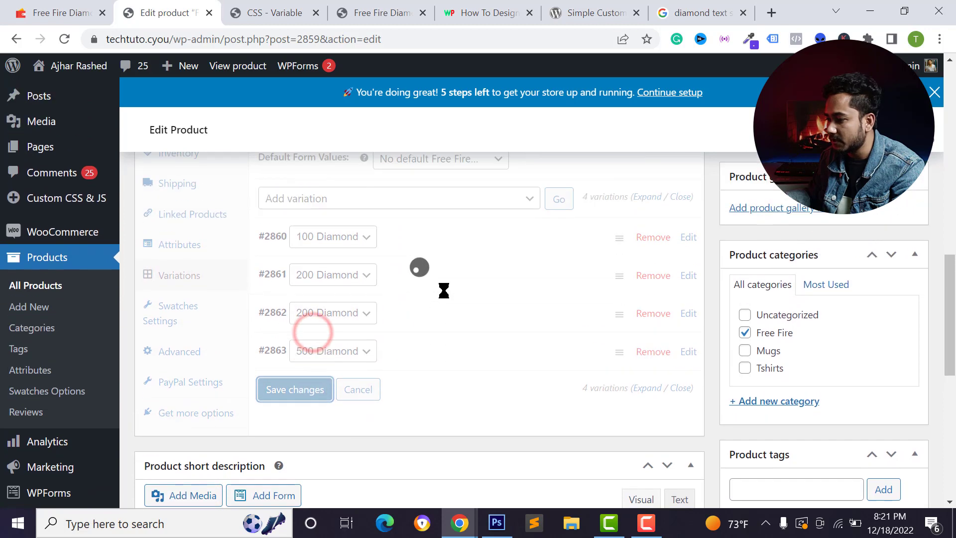
scroll(563, 329, "up", 10)
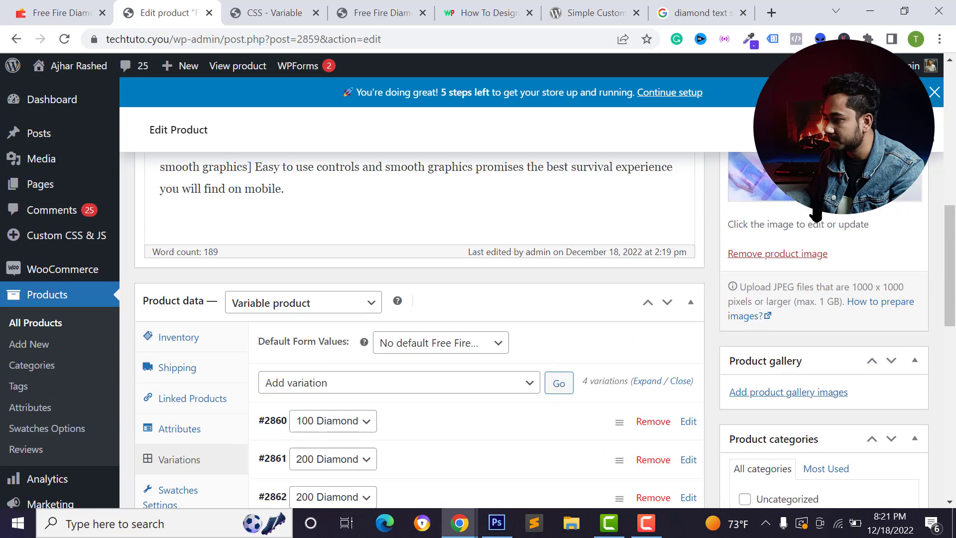
left_click(895, 262)
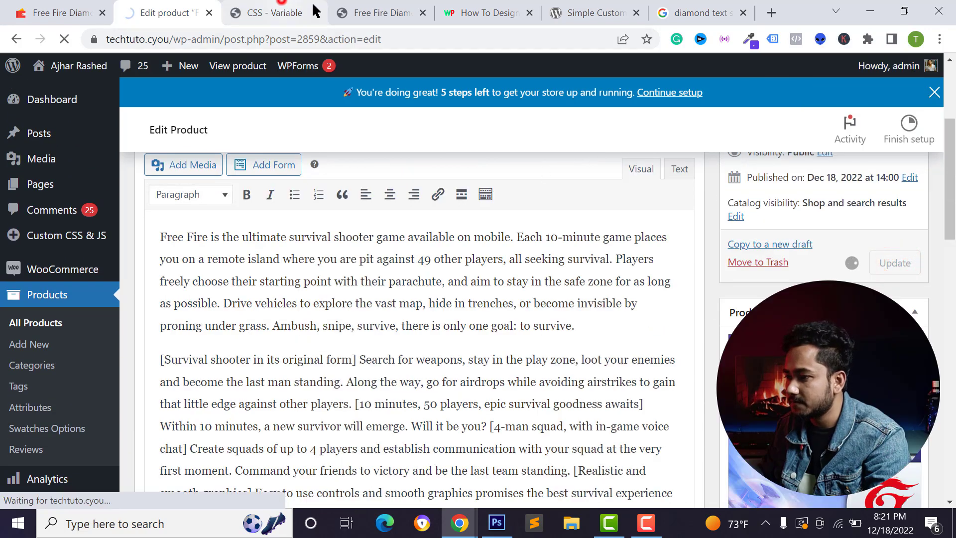
Step: Reload the live Free Fire Diamond product page and test the "100 Diamond 💎 - 120৳" swatch by toggling its selection
left_click(371, 13)
left_click(64, 37)
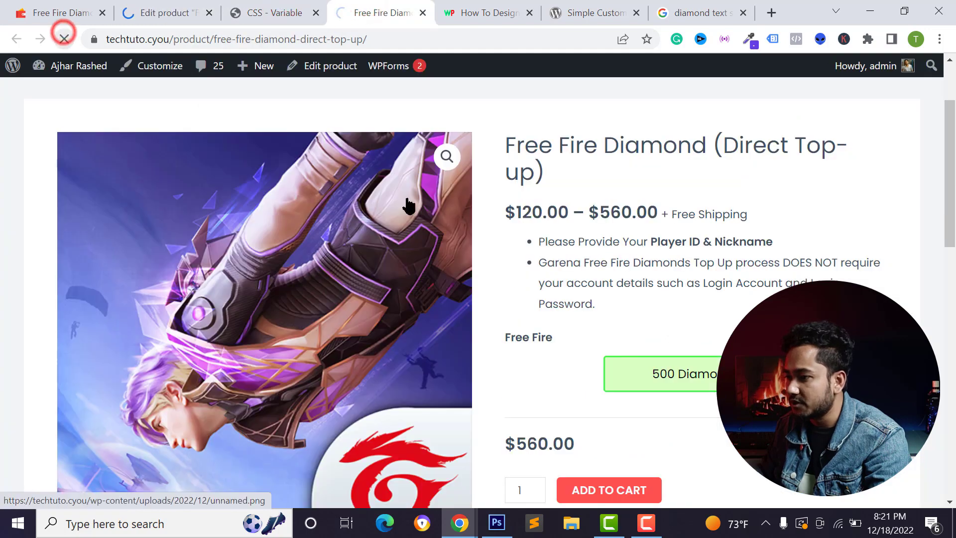
scroll(536, 241, "down", 2)
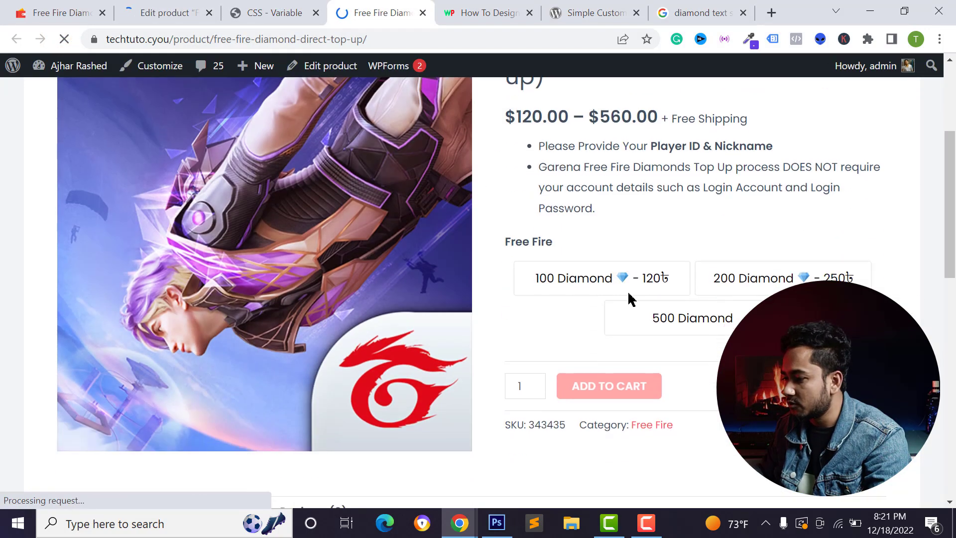
left_click(622, 258)
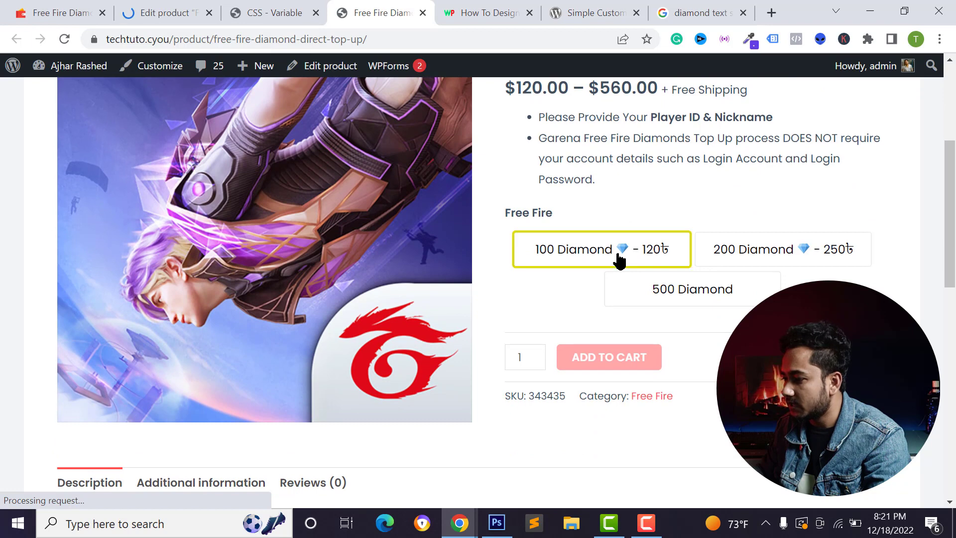
left_click(650, 250)
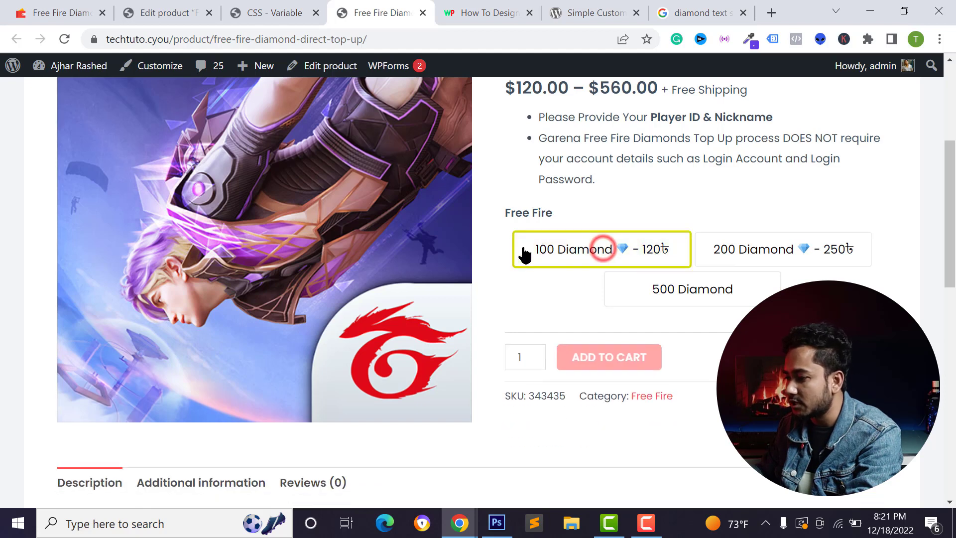
left_click_drag(521, 252, 642, 255)
left_click(641, 252)
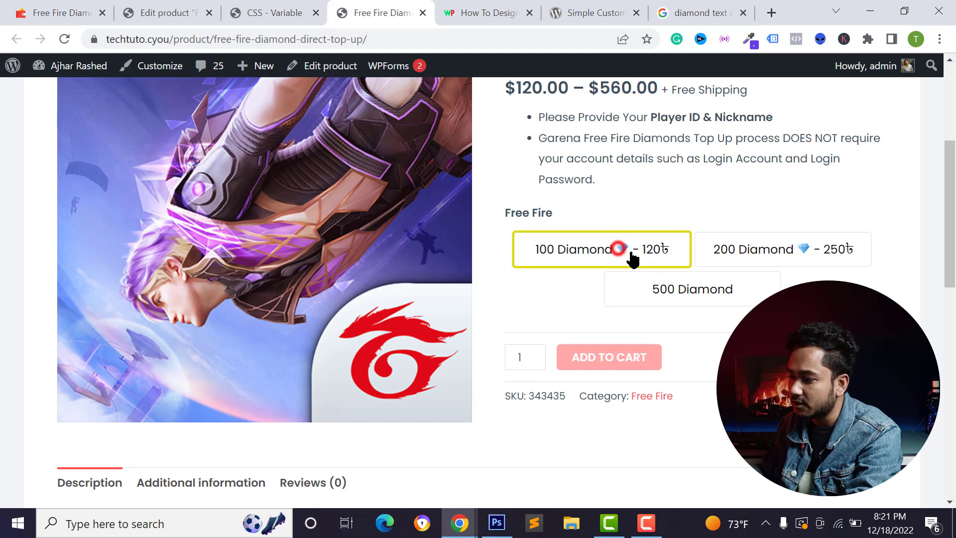
left_click(629, 251)
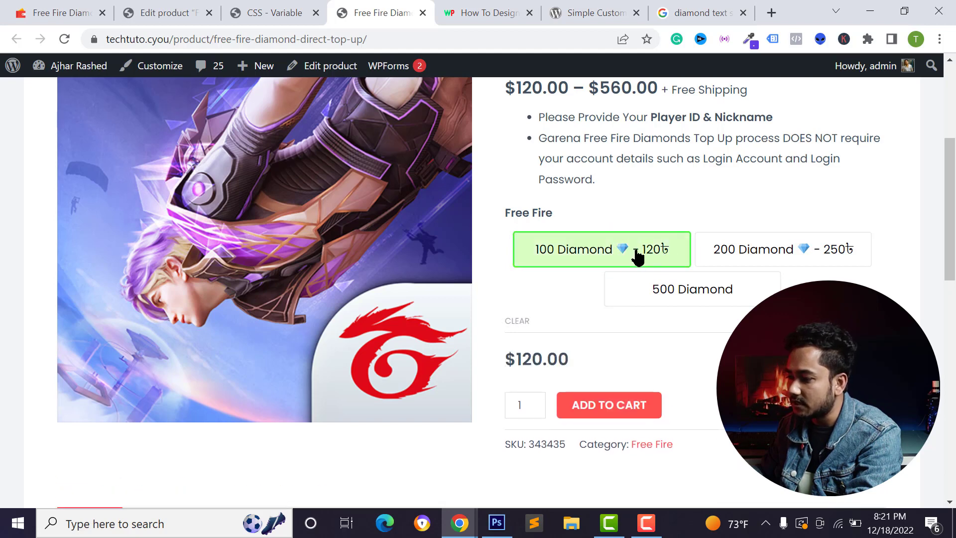
left_click(639, 254)
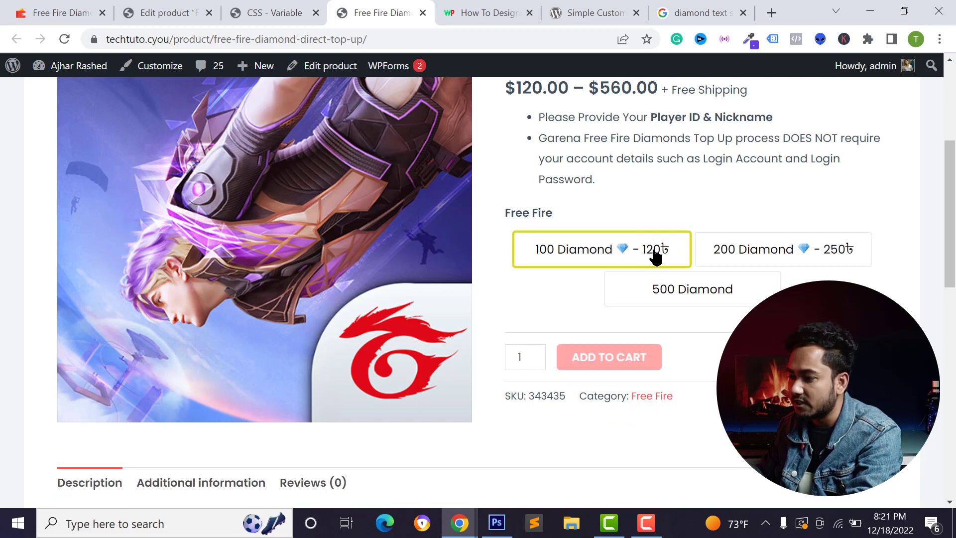
left_click(628, 257)
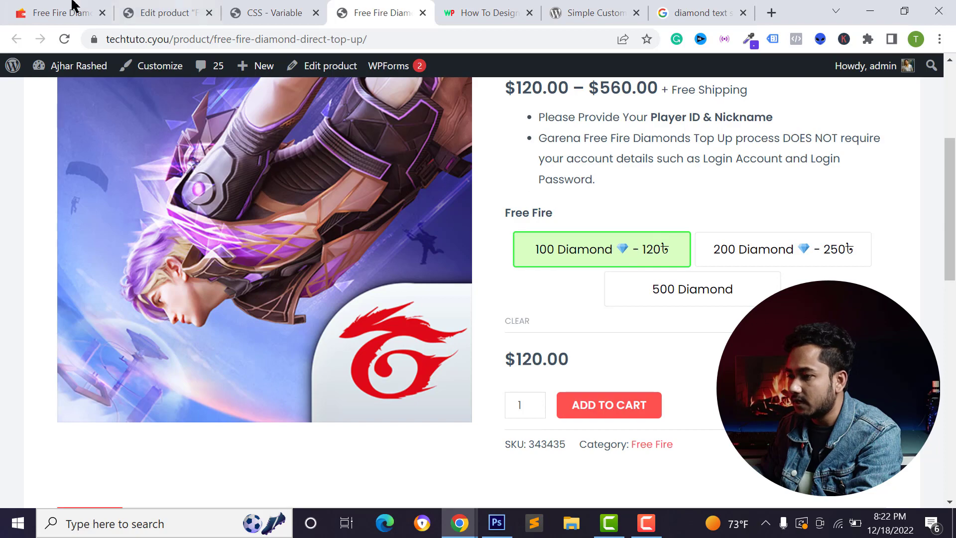
Step: Copy the JavaScript code from the wpmethods.com article on designing WooCommerce product variation swatches
left_click(487, 7)
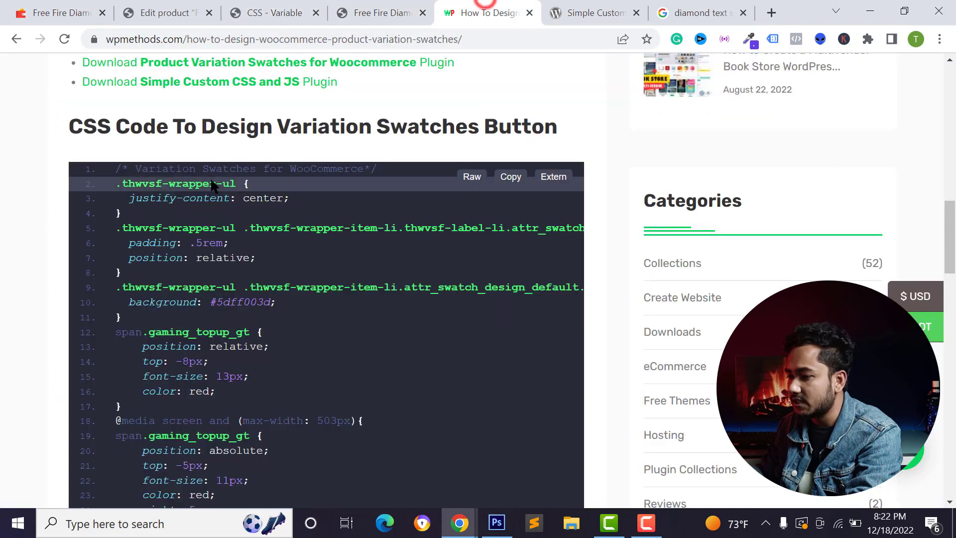
scroll(212, 185, "down", 12)
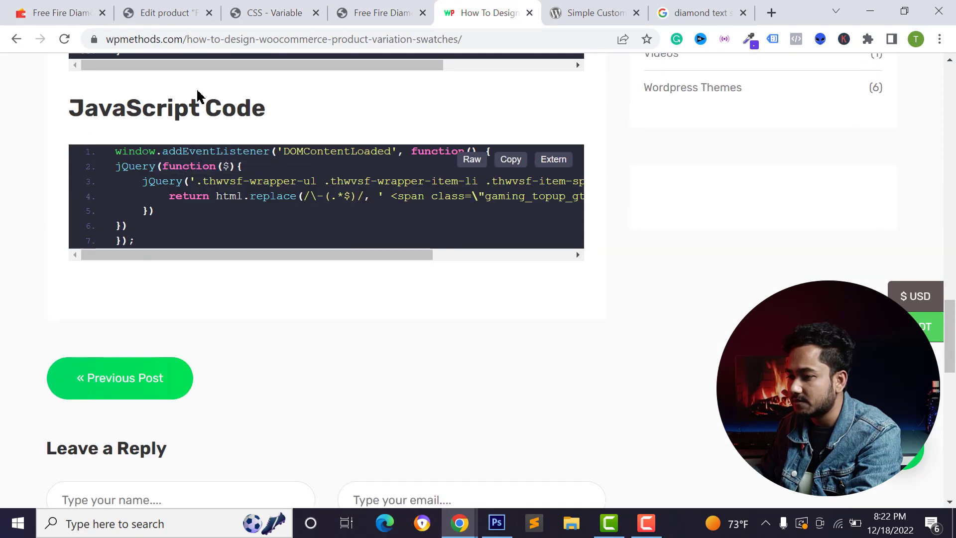
left_click(510, 160)
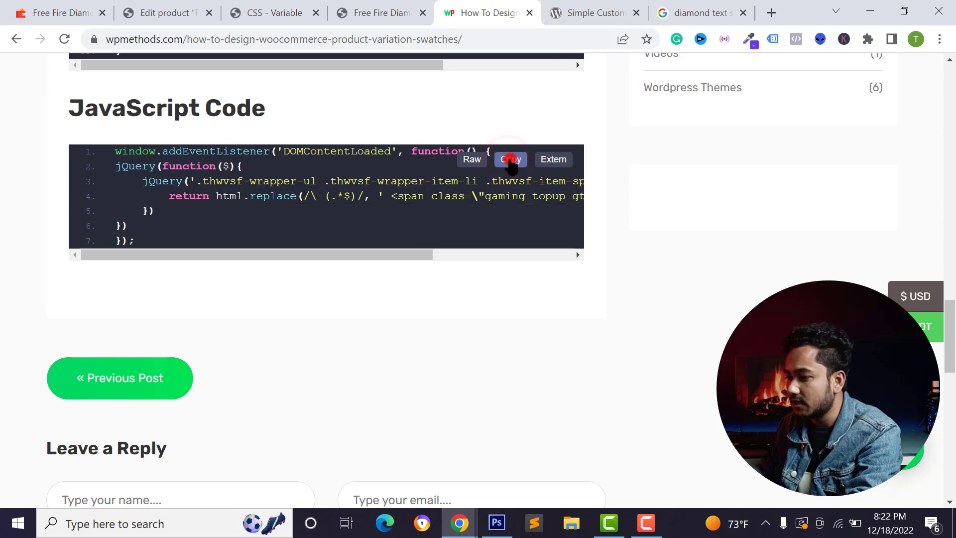
Step: Create a new custom JS code entry in the WordPress admin and title it "Custom Js variation"
left_click(239, 12)
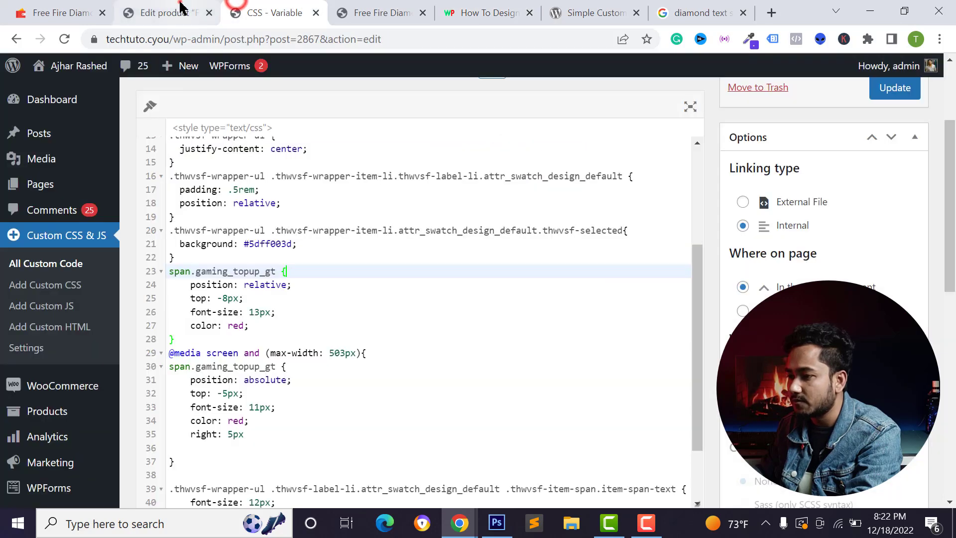
left_click(162, 13)
left_click(254, 13)
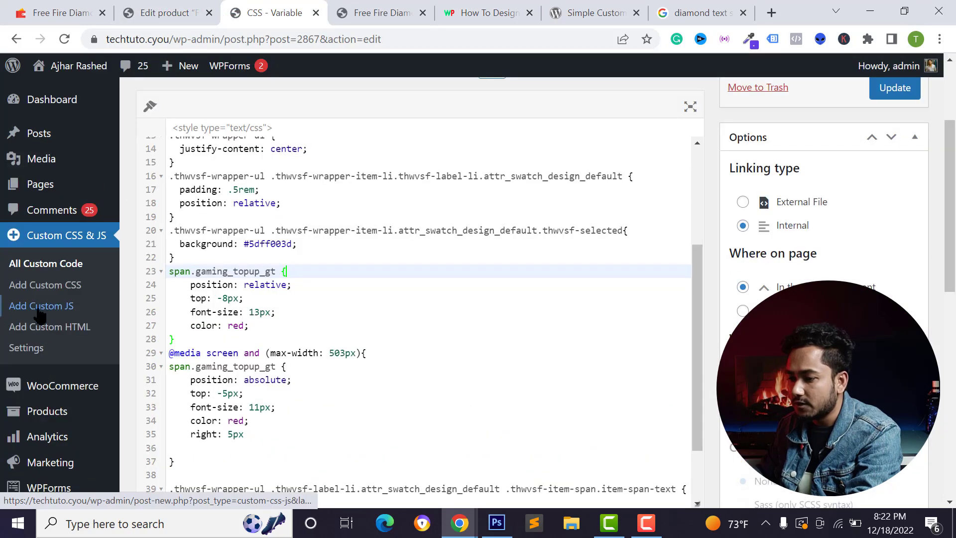
left_click(21, 306)
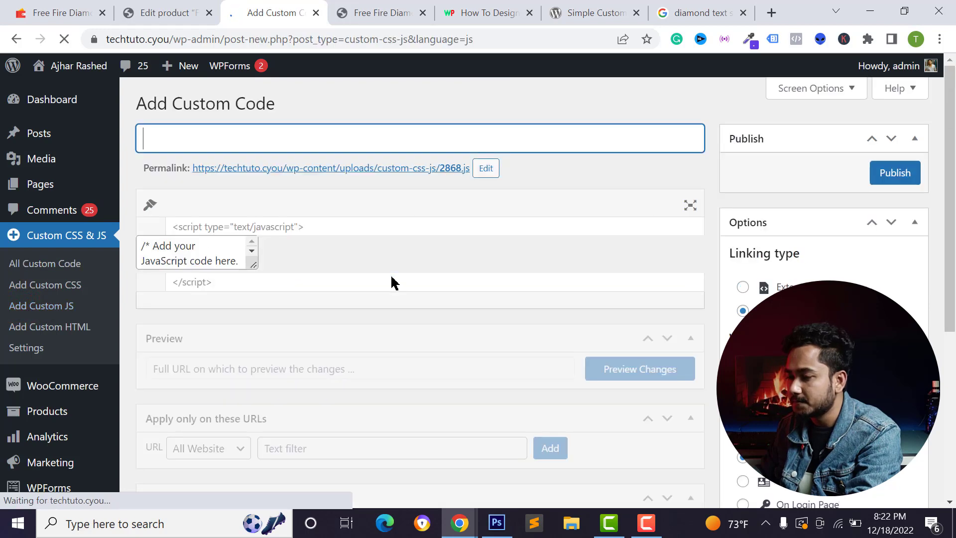
left_click(280, 135)
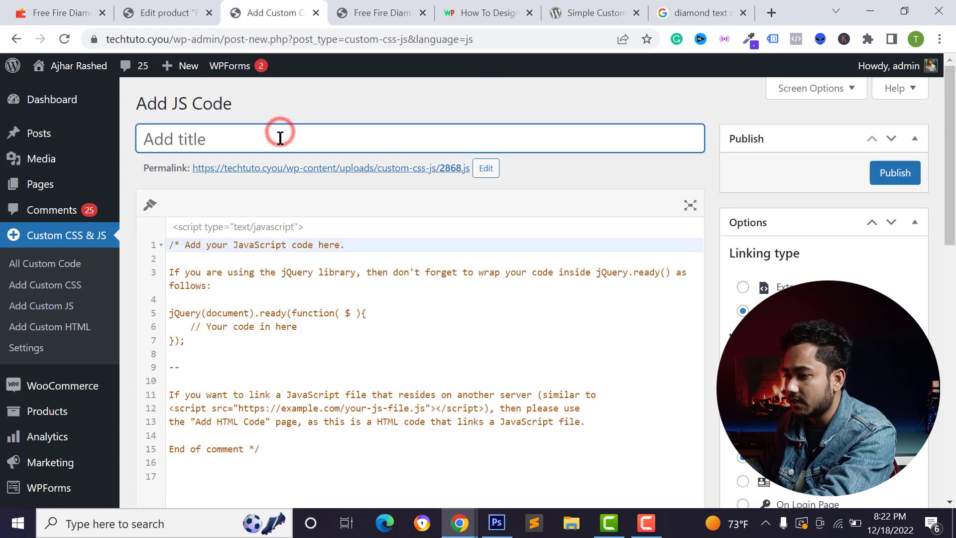
type("Custom Js variation")
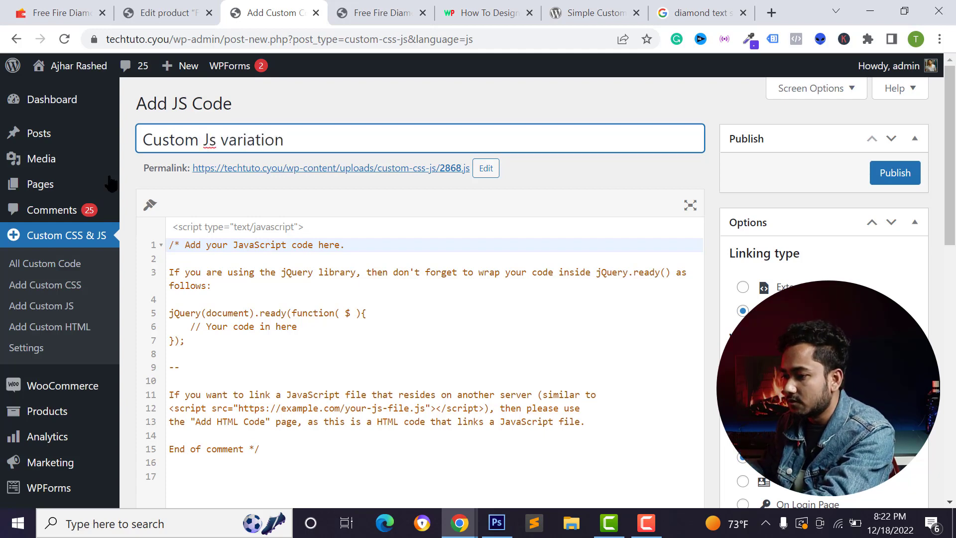
Step: Paste the copied swatch script below the placeholder comment, on line 17 of the JS code
left_click(331, 312)
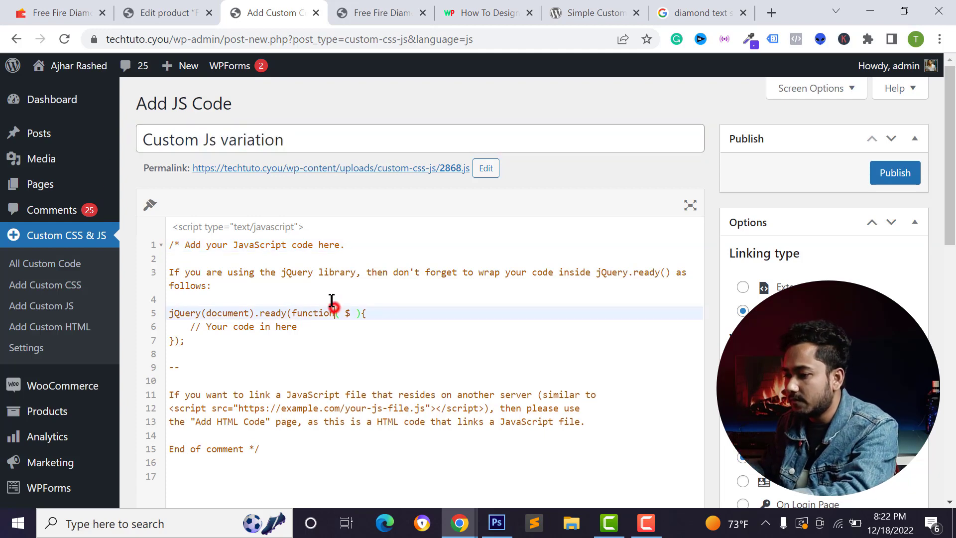
scroll(323, 319, "down", 3)
left_click(317, 323)
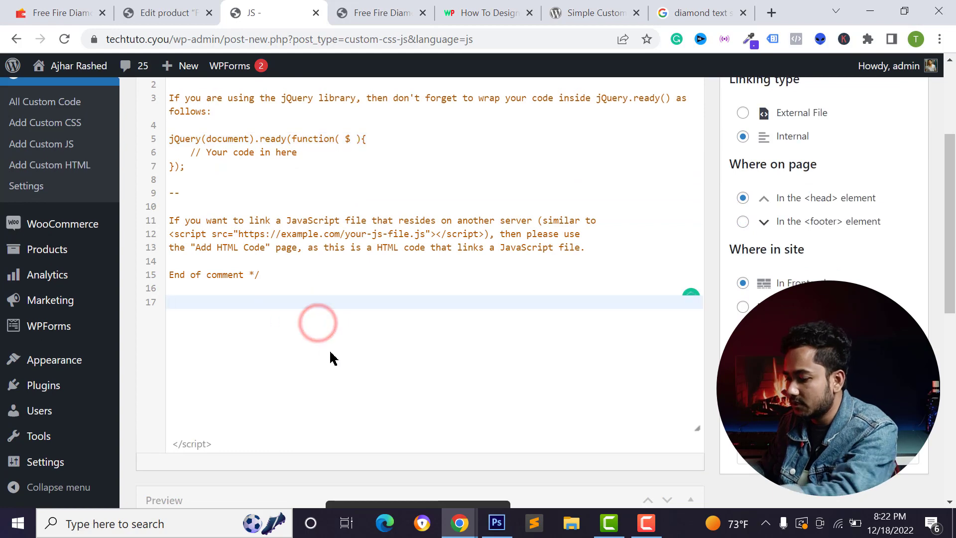
key("ctrl+v")
Step: Review the pasted script's DOMContentLoaded listener and the .thwvsf-wrapper-ul .thwvsf-wrapper-item-li .thwvsf-item-span selector
left_click(503, 340)
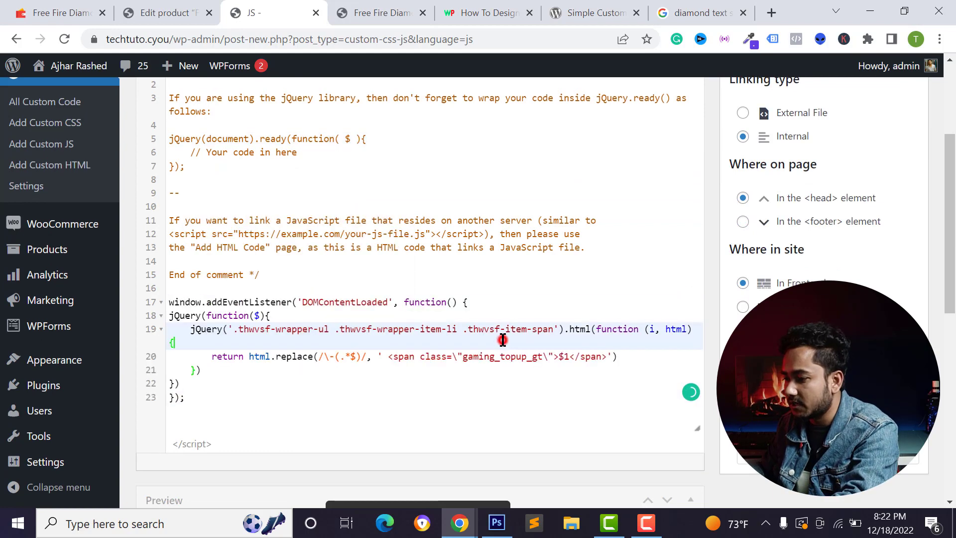
left_click(224, 332)
left_click(189, 310)
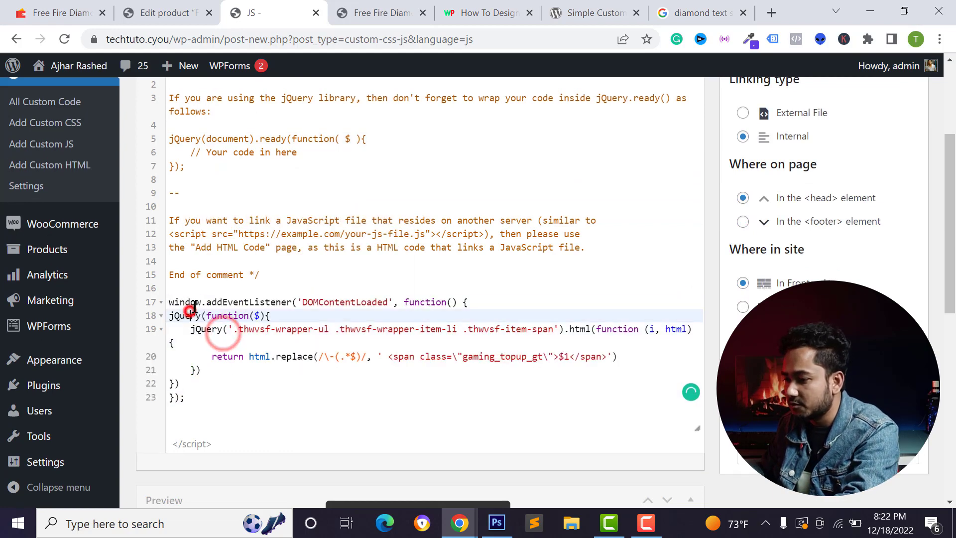
left_click(273, 301)
left_click(367, 298)
left_click(427, 300)
left_click(323, 332)
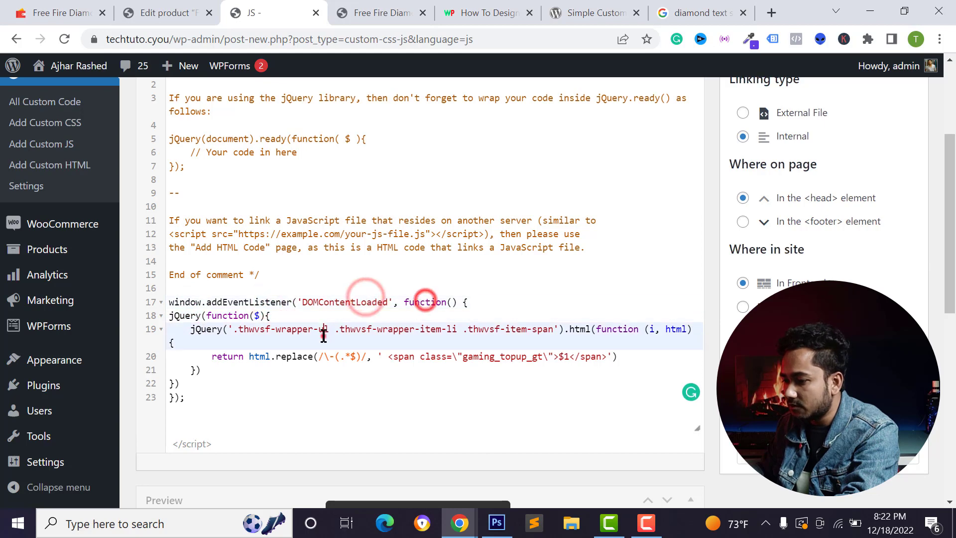
left_click(385, 328)
left_click(491, 328)
left_click_drag(229, 329, 537, 327)
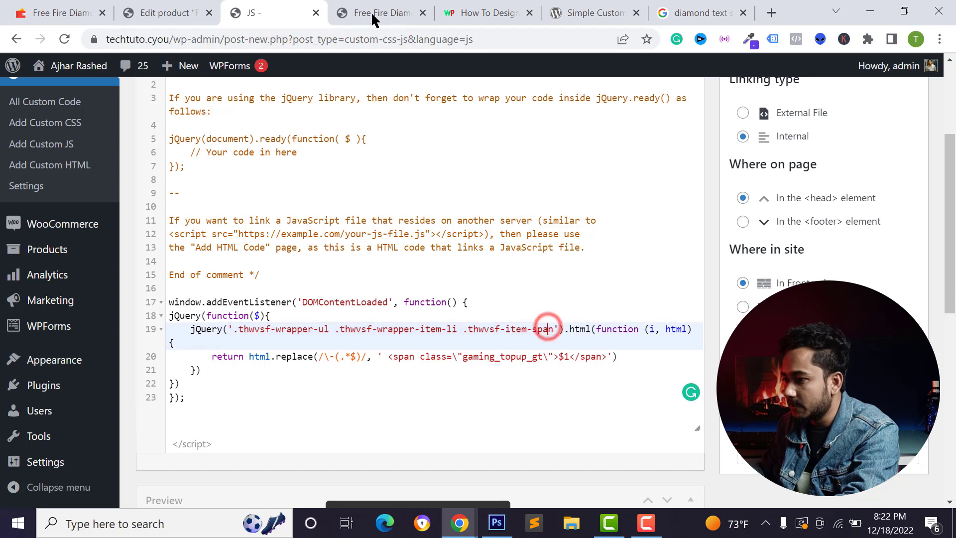
Step: Review the script's html.replace line, including its hyphen pattern and the gaming_topup_gt span that wraps the matched price
key("ctrl+Tab")
left_click(156, 13)
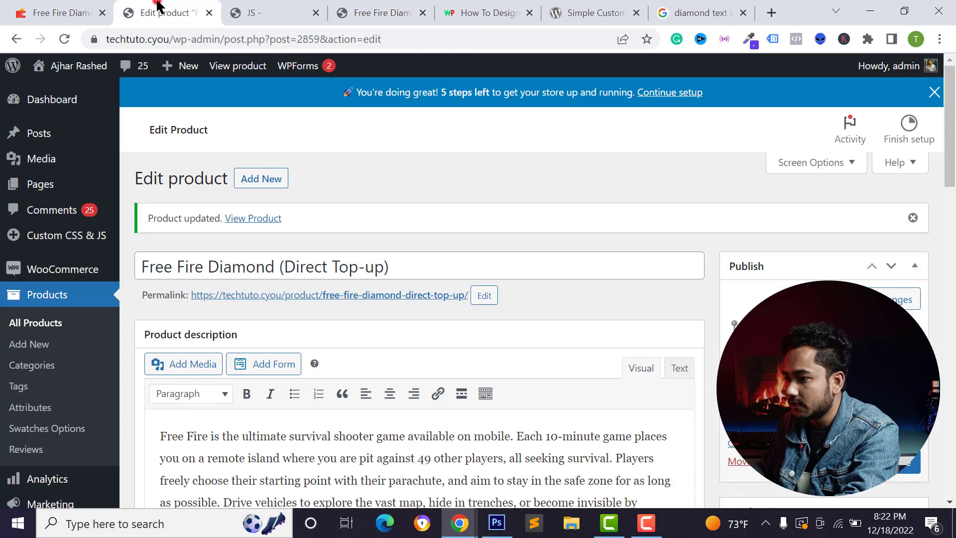
key("ctrl+Tab")
left_click(333, 356)
key("BackSpace")
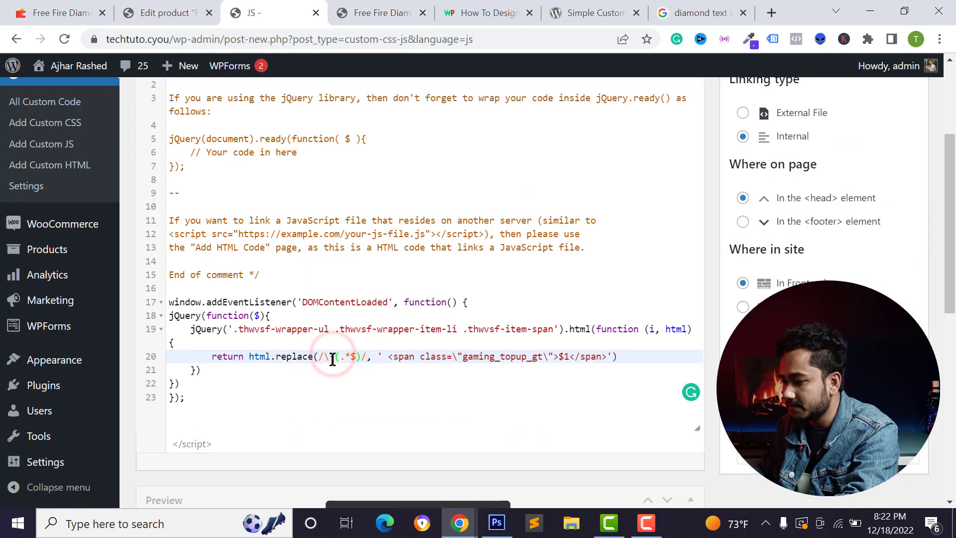
left_click_drag(388, 357, 608, 350)
left_click(607, 352)
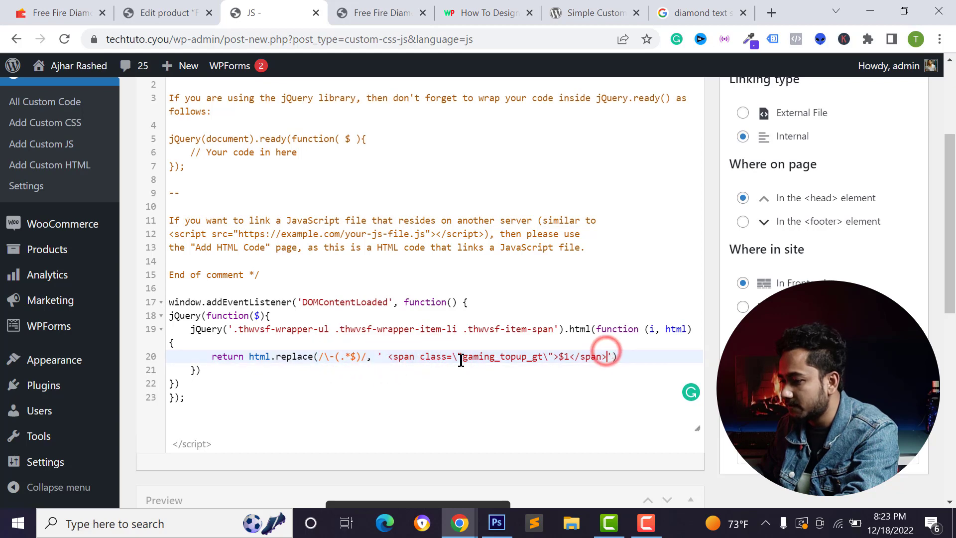
left_click_drag(461, 359, 544, 354)
left_click(544, 354)
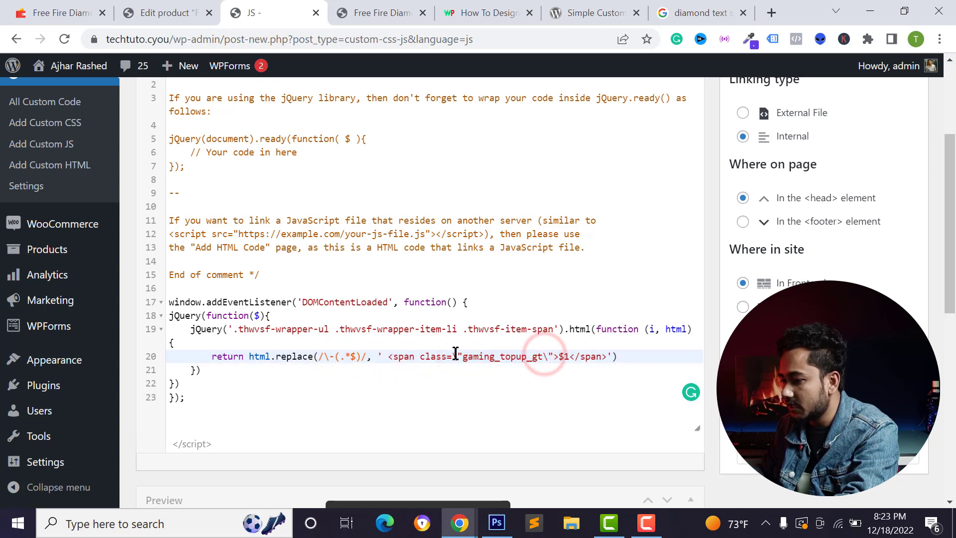
left_click(497, 355)
left_click(547, 353)
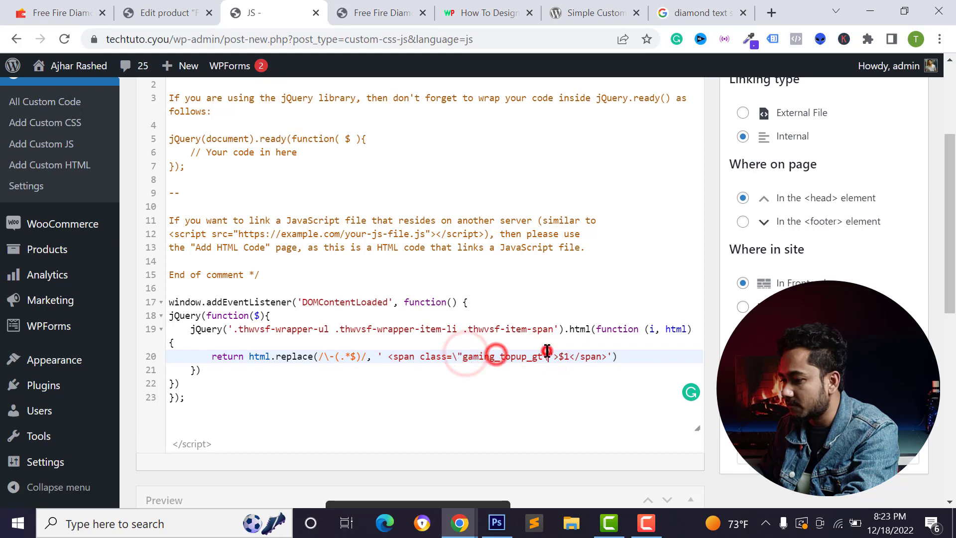
left_click(574, 356)
scroll(30, 165, "up", 2)
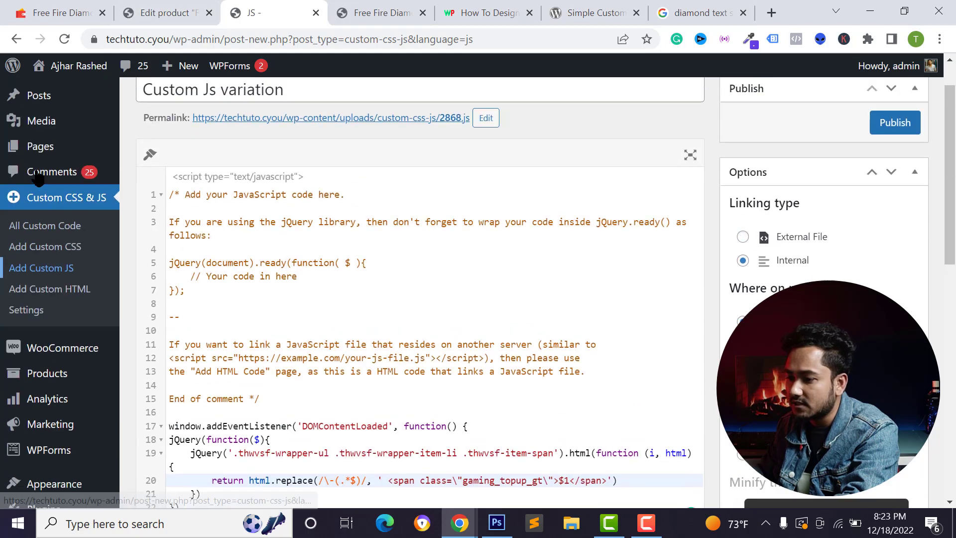
scroll(112, 250, "down", 4)
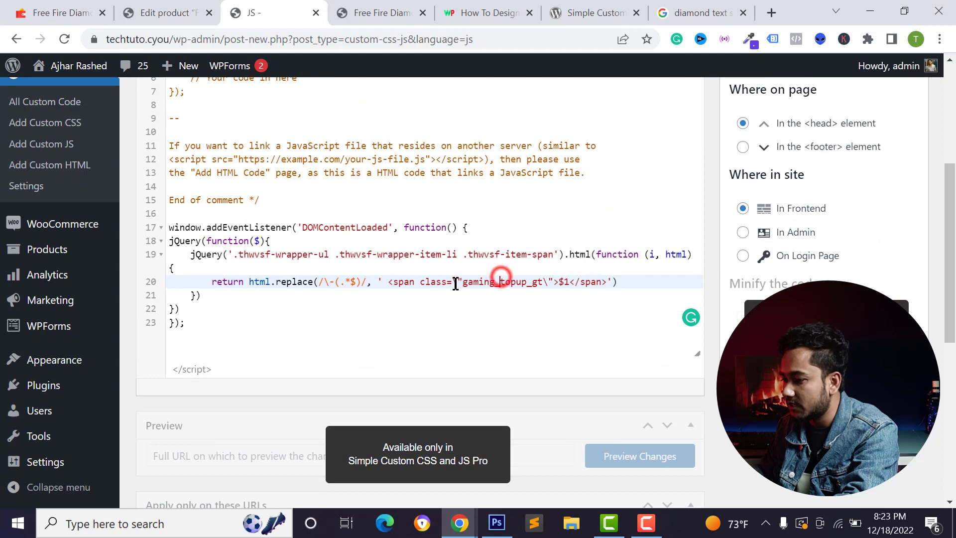
Step: Set the custom JS to load in the <footer> element on the frontend and publish it
scroll(648, 269, "up", 3)
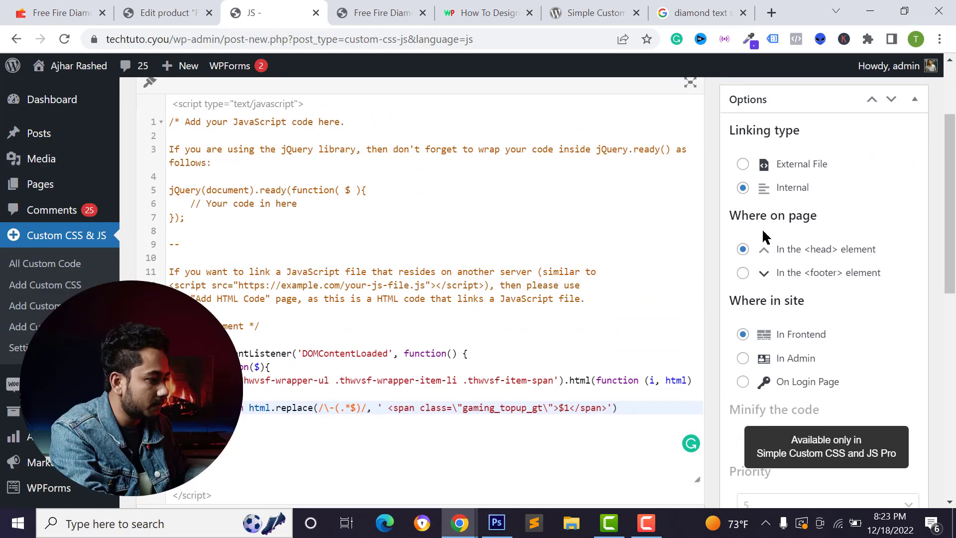
scroll(765, 237, "up", 2)
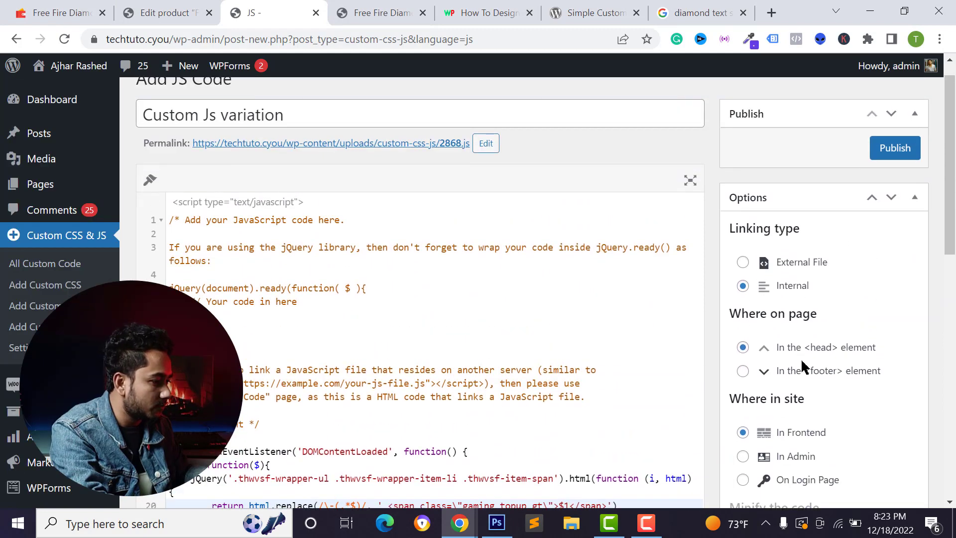
scroll(804, 367, "down", 1)
left_click(743, 346)
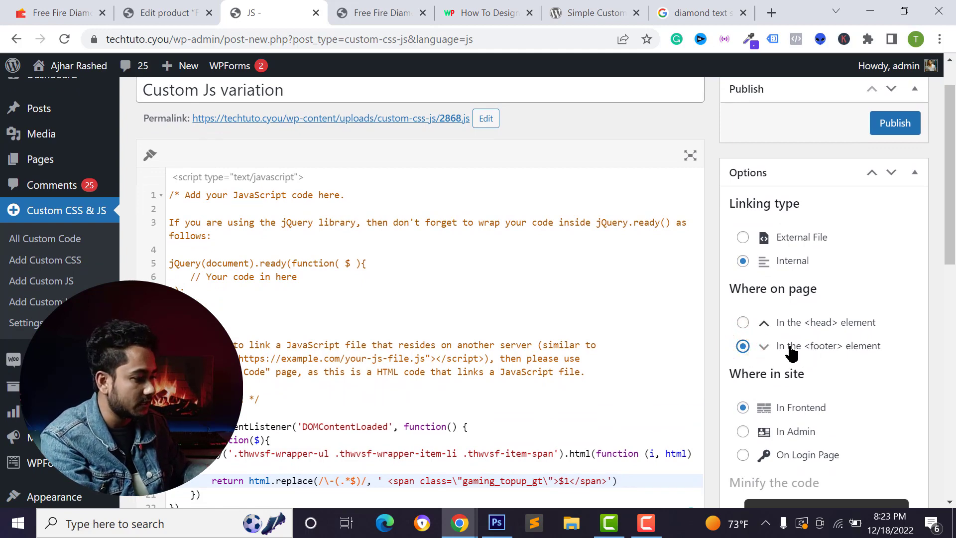
scroll(821, 397, "down", 1)
scroll(821, 397, "down", 1)
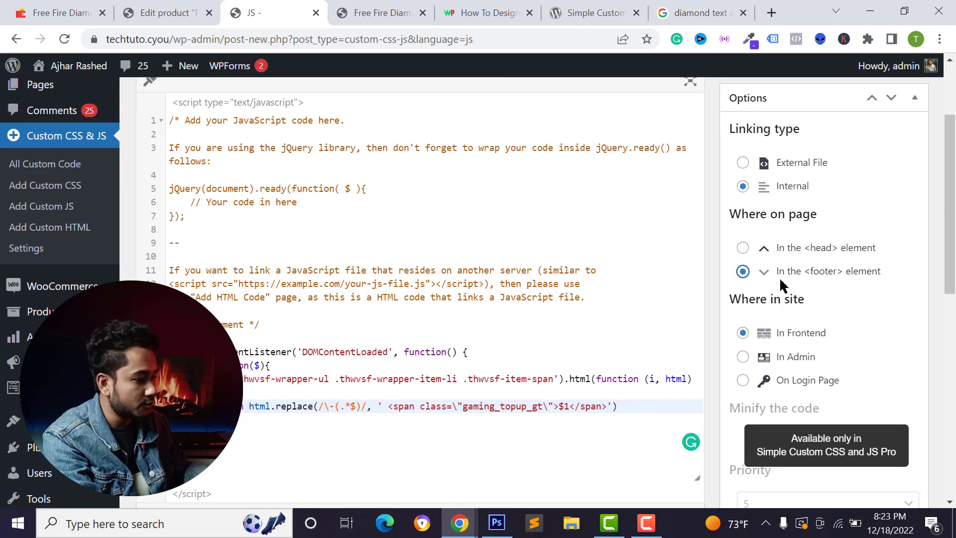
scroll(757, 301, "down", 4)
scroll(773, 343, "up", 7)
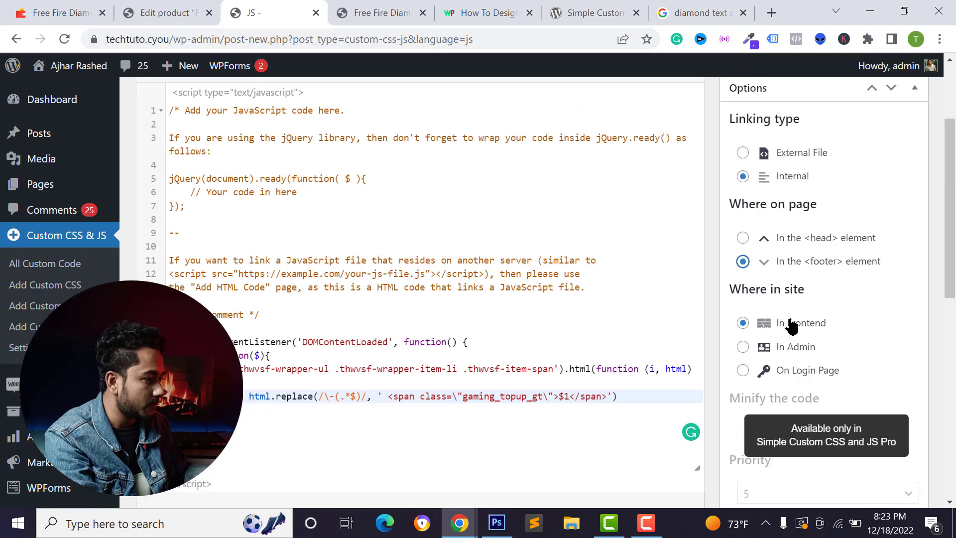
left_click(890, 175)
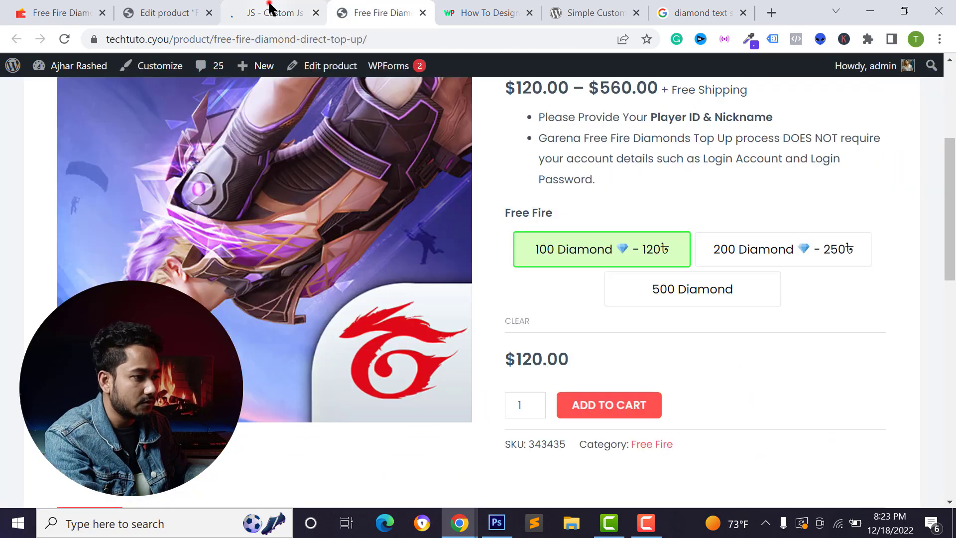
Step: Reload the Free Fire Diamond product page and examine the price styling on the 100, 200 and 500 Diamond swatches
left_click(269, 10)
left_click(368, 10)
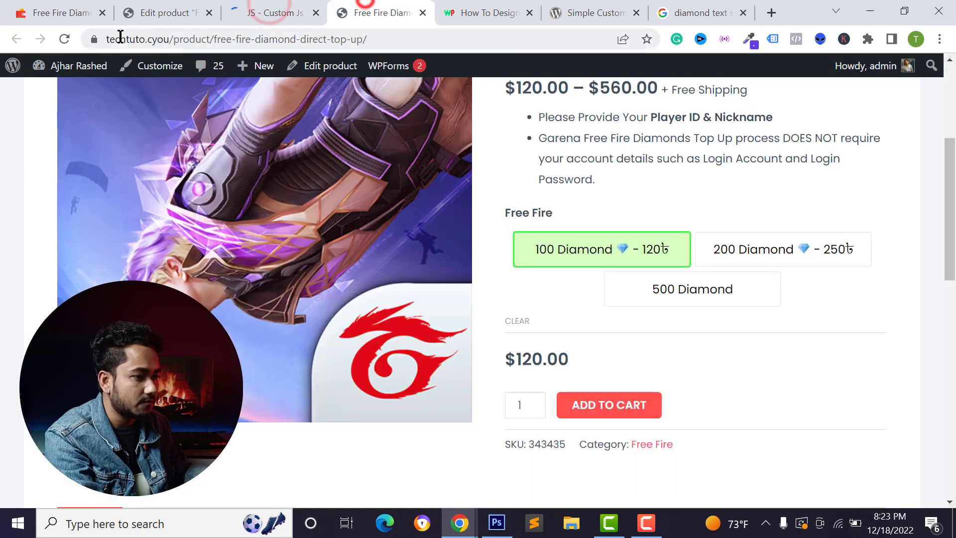
left_click(63, 39)
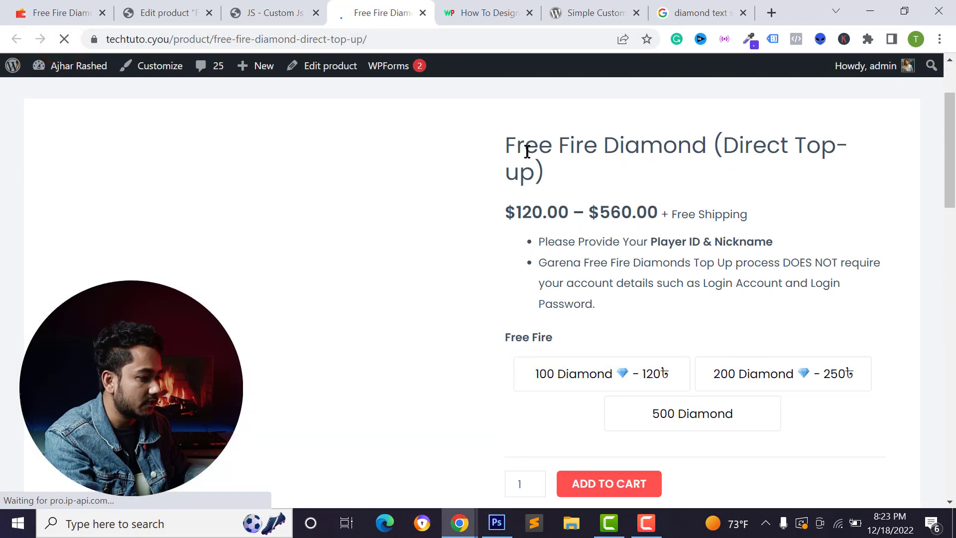
scroll(619, 349, "down", 3)
left_click(655, 279)
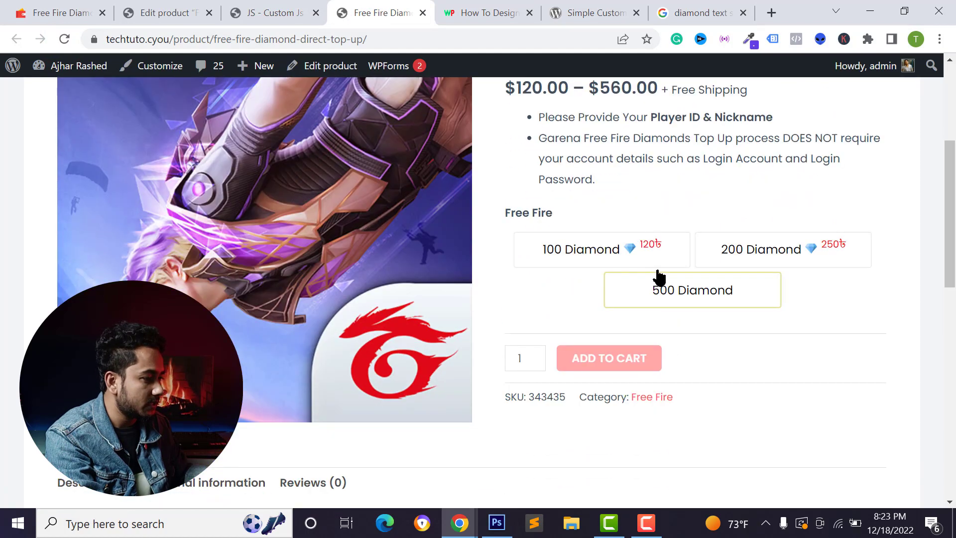
left_click(742, 262)
left_click(624, 259)
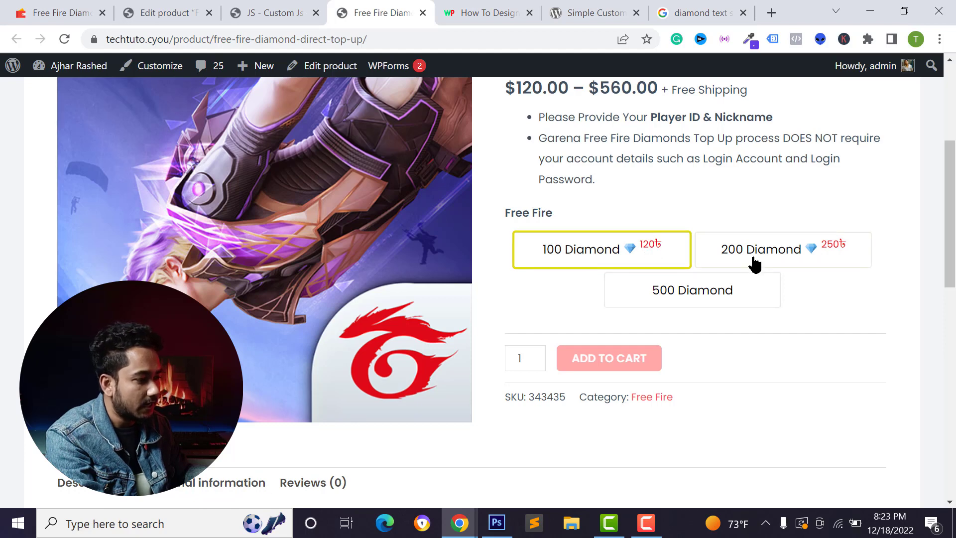
left_click(822, 262)
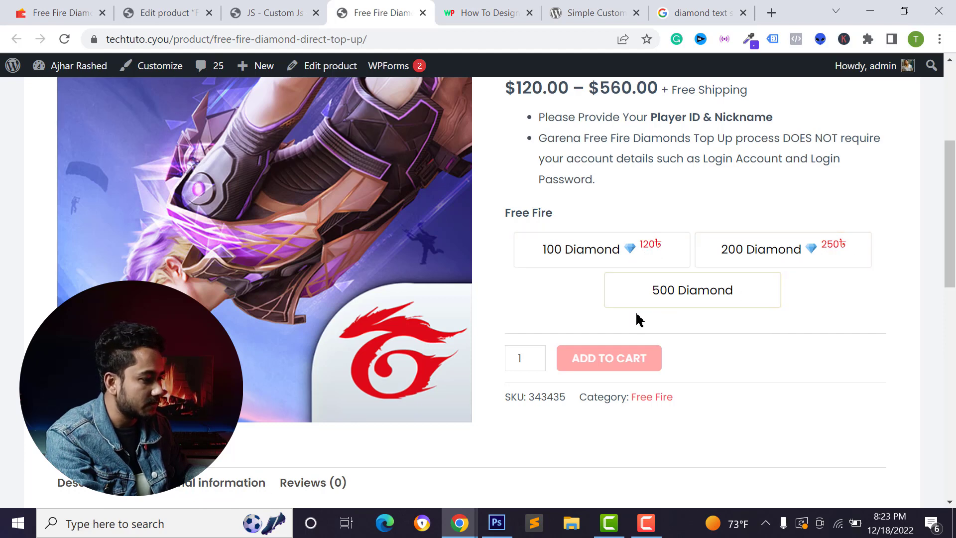
Step: Open the product's variations and inspect variation #2861's regular price and its available Free Fire options
left_click(166, 7)
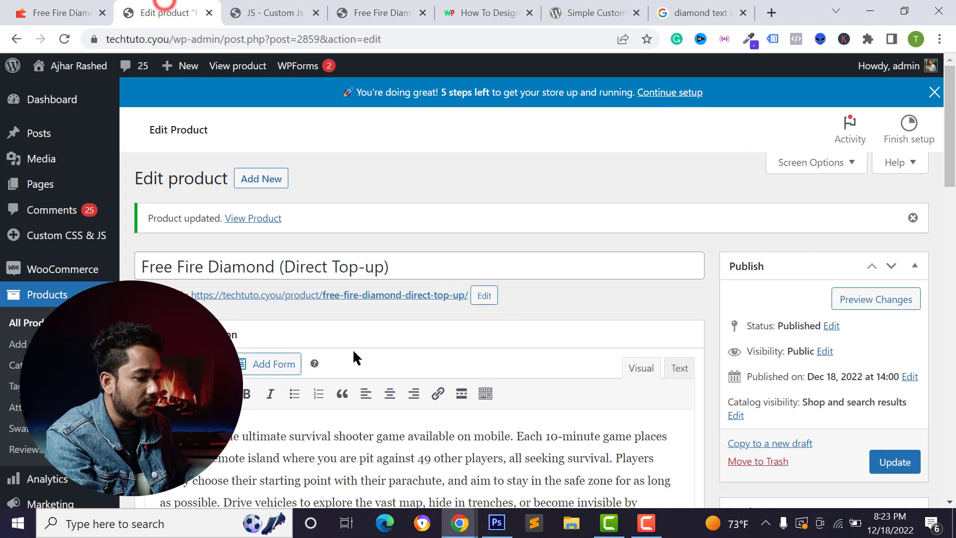
scroll(355, 357, "down", 10)
left_click(187, 368)
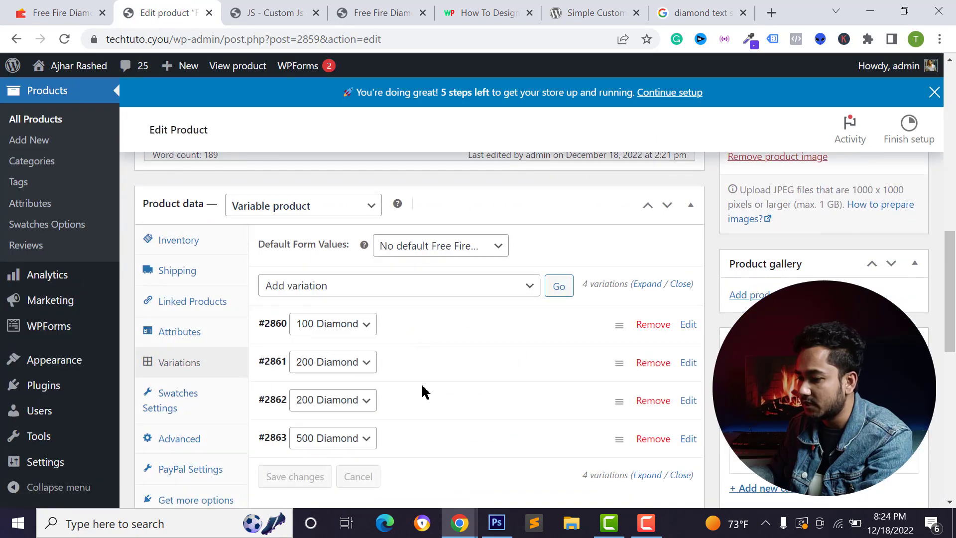
left_click(413, 359)
scroll(513, 294, "down", 3)
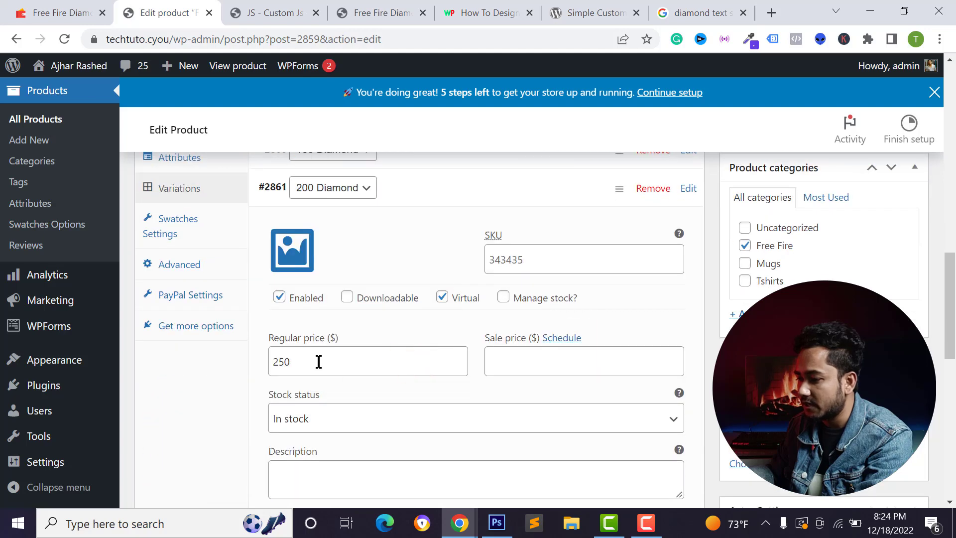
scroll(349, 344, "up", 2)
left_click(333, 311)
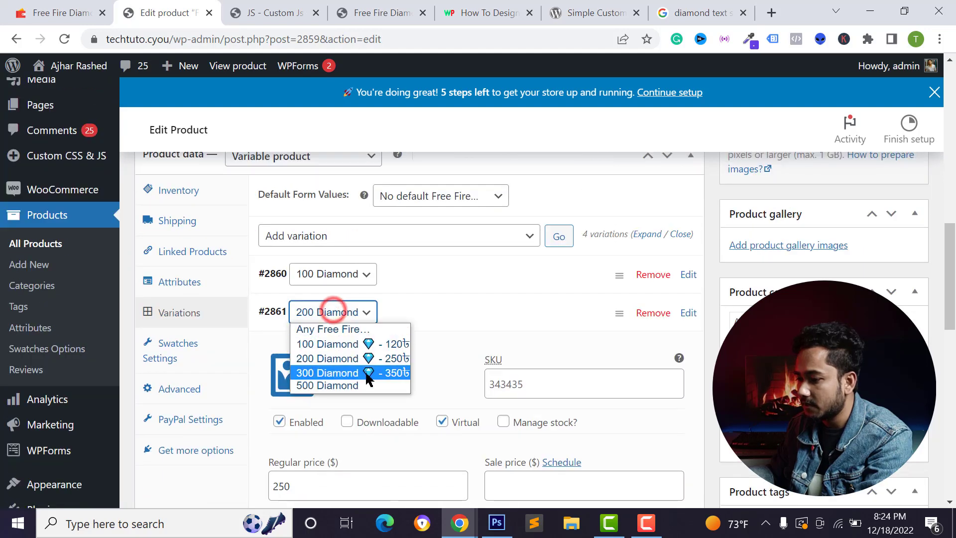
Step: Compare the Free Fire attribute's values with the options offered for variation #2860
left_click(157, 283)
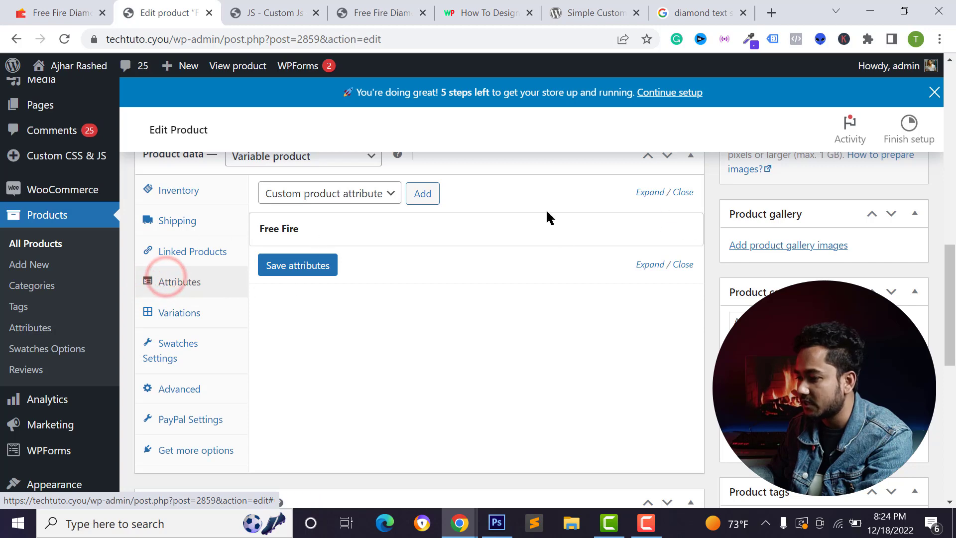
left_click(513, 227)
left_click(618, 298)
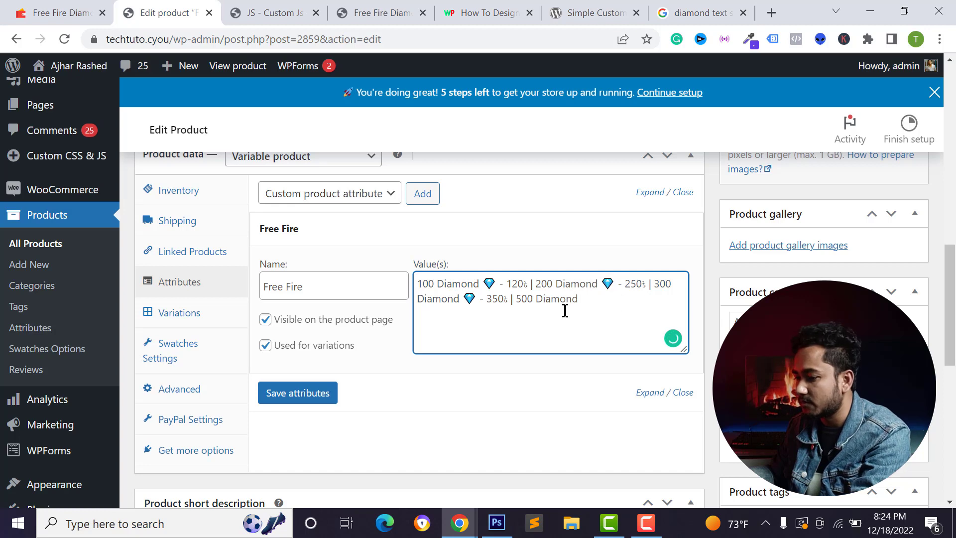
left_click(191, 314)
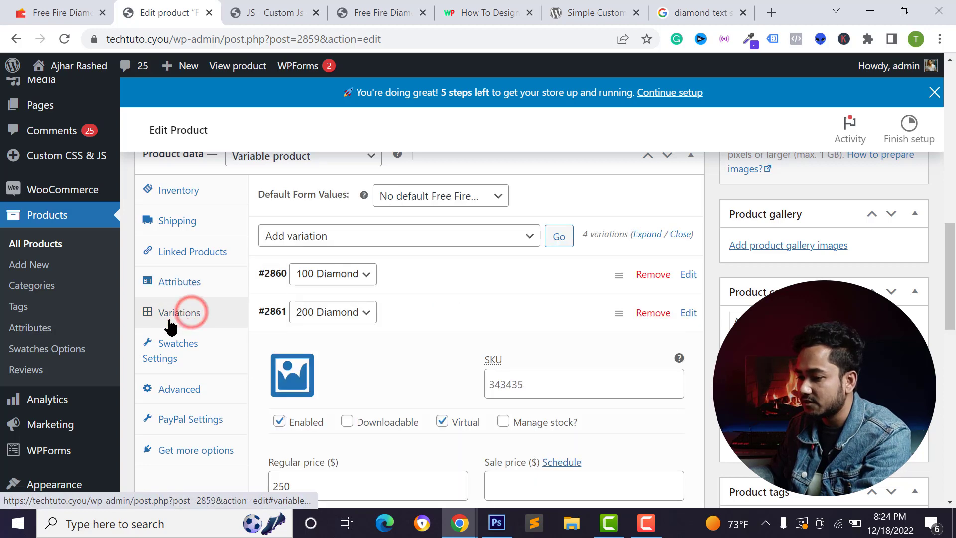
left_click(447, 275)
scroll(447, 275, "down", 1)
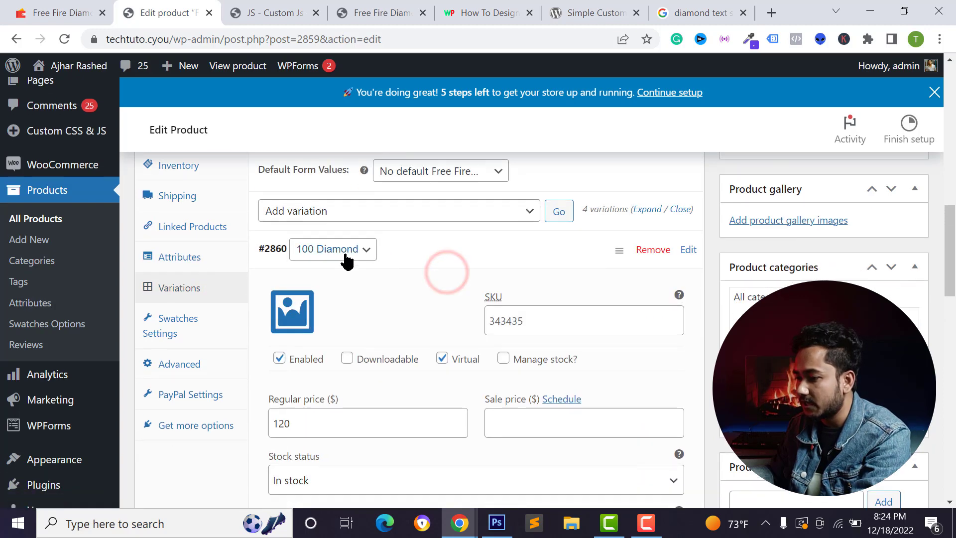
left_click(351, 246)
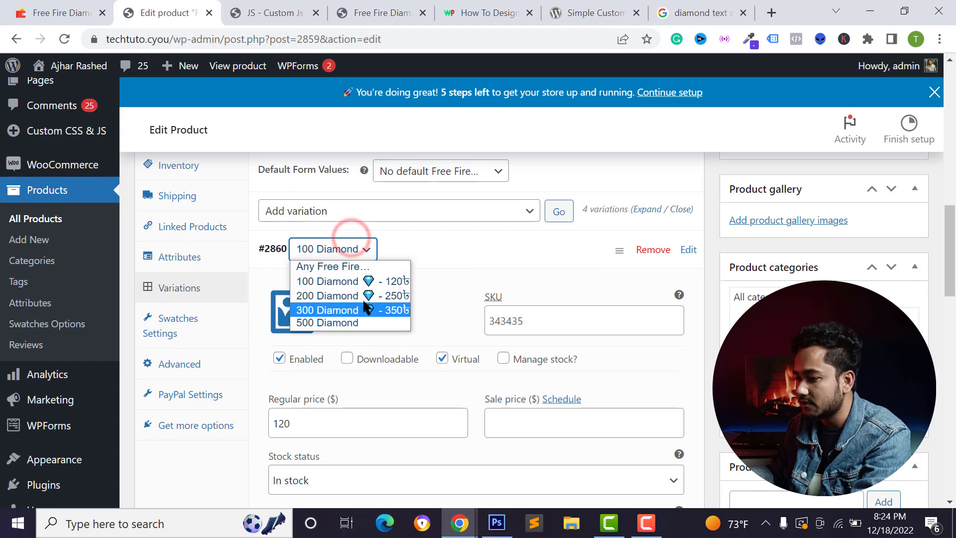
left_click(466, 247)
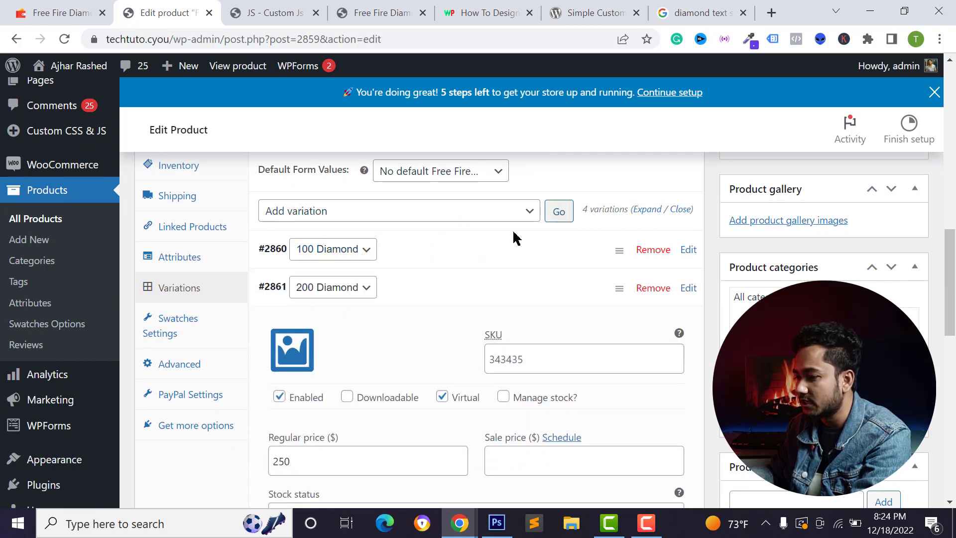
Step: Check the regular prices of the two 200 Diamond variations, #2861 and #2862
scroll(387, 246, "down", 3)
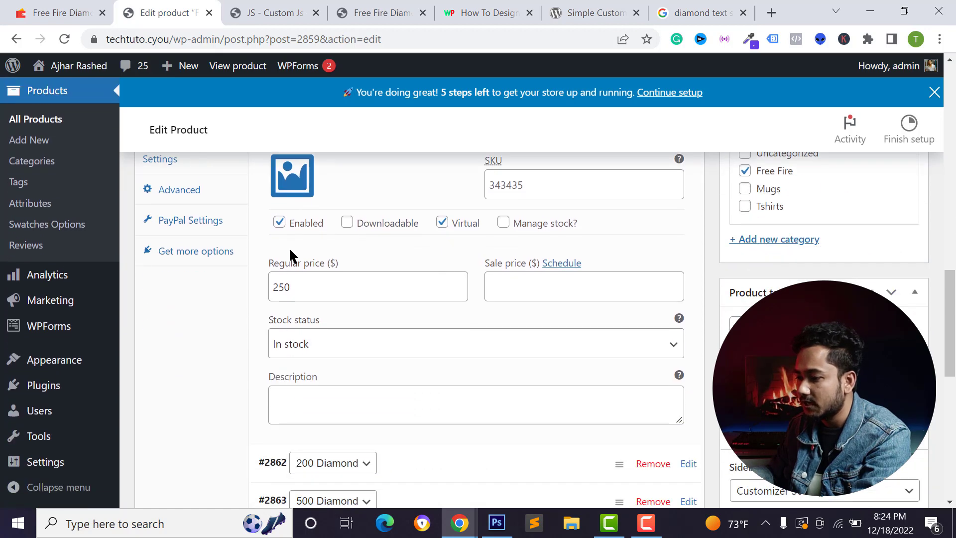
double_click(298, 286)
scroll(512, 309, "down", 3)
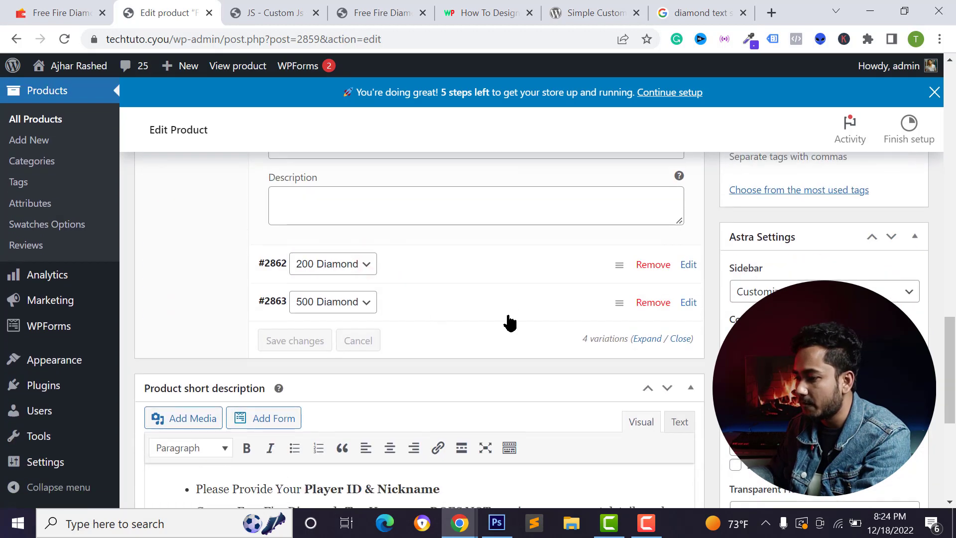
scroll(484, 267, "up", 2)
scroll(316, 265, "down", 5)
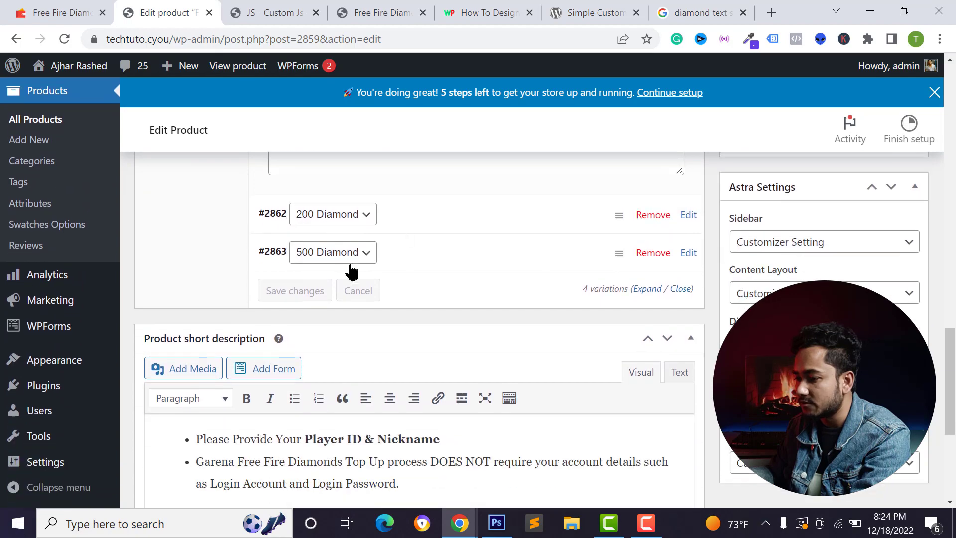
left_click(413, 217)
scroll(316, 355, "down", 3)
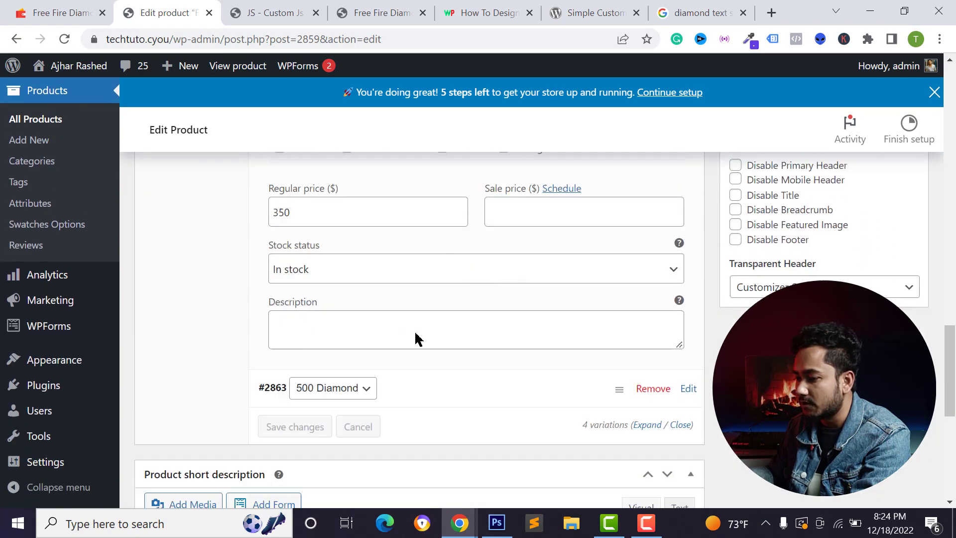
scroll(417, 338, "up", 3)
scroll(390, 297, "up", 2)
Step: Return to the Free Fire Diamond product page and select the 200 Diamond swatch to test its price
left_click(269, 12)
left_click(371, 13)
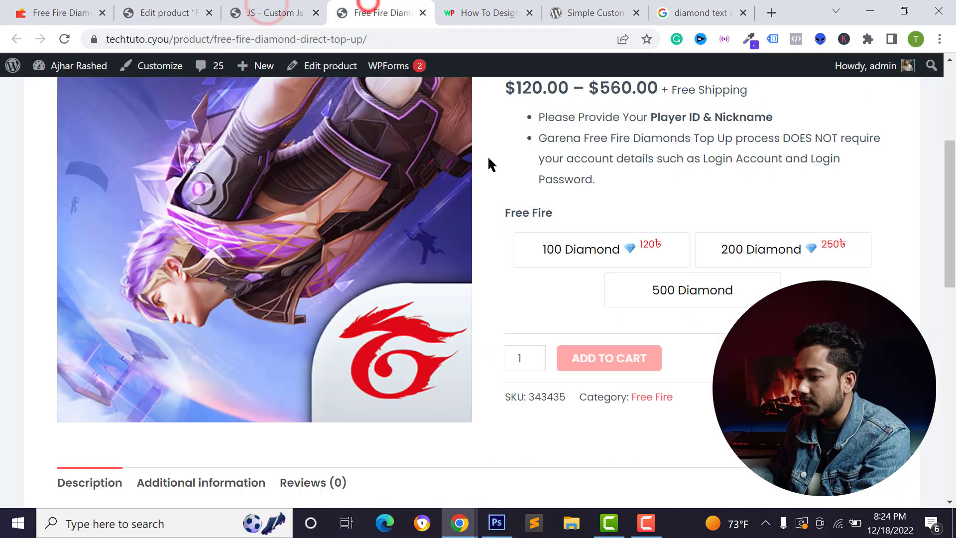
scroll(676, 320, "up", 1)
scroll(676, 320, "up", 1)
left_click(616, 357)
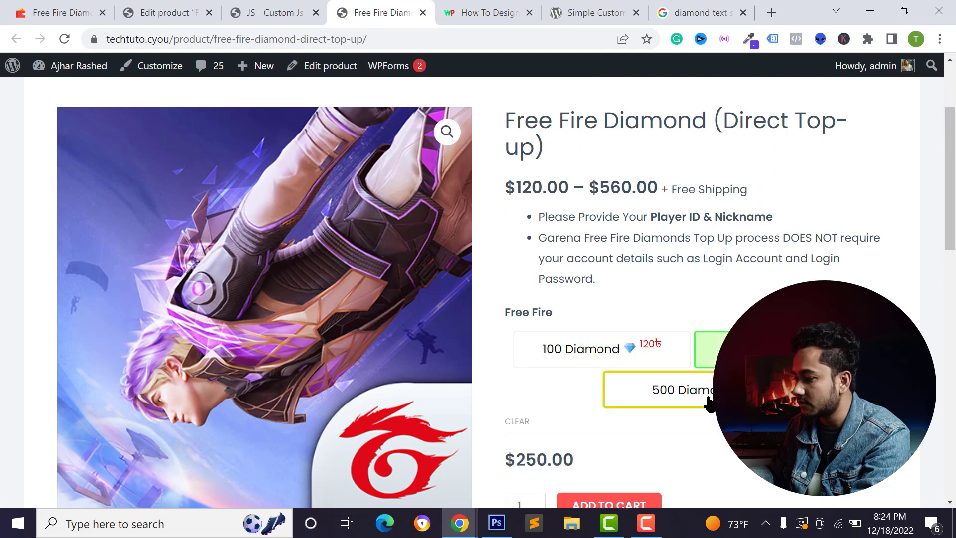